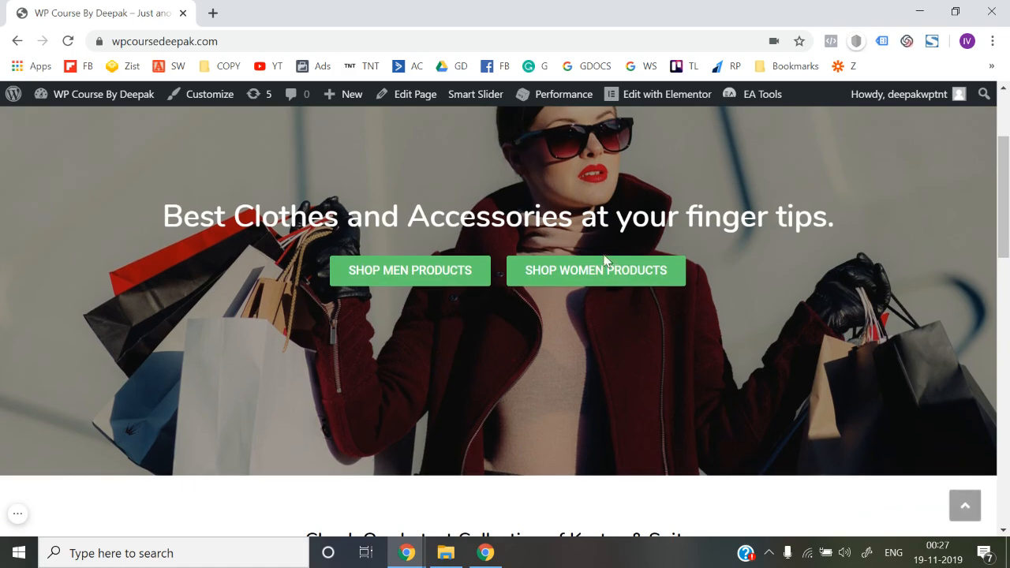
- Review the store's home page and its Men page, then return to the home page
scroll(480, 286, "down", 3)
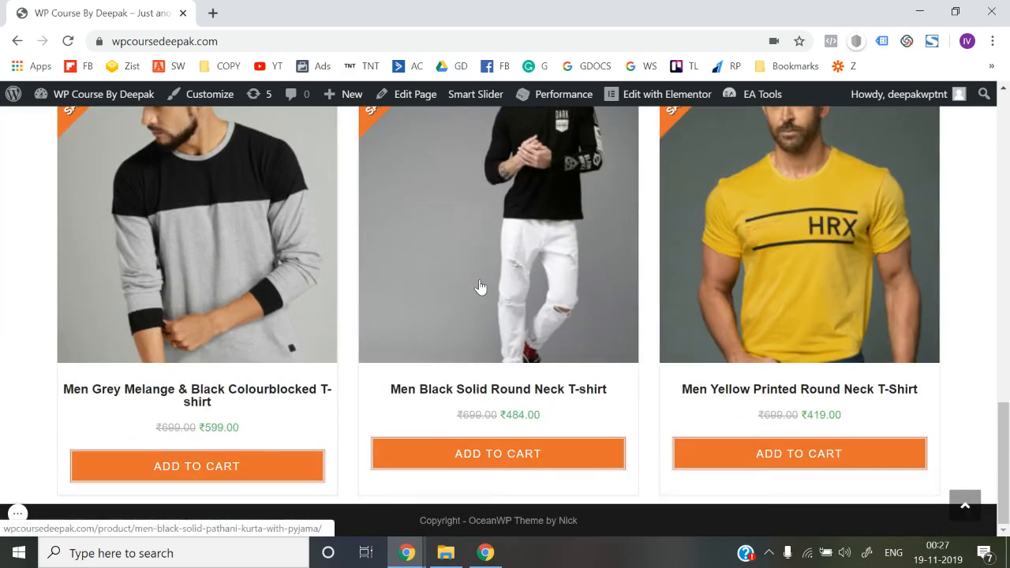
scroll(479, 289, "up", 15)
left_click(644, 163)
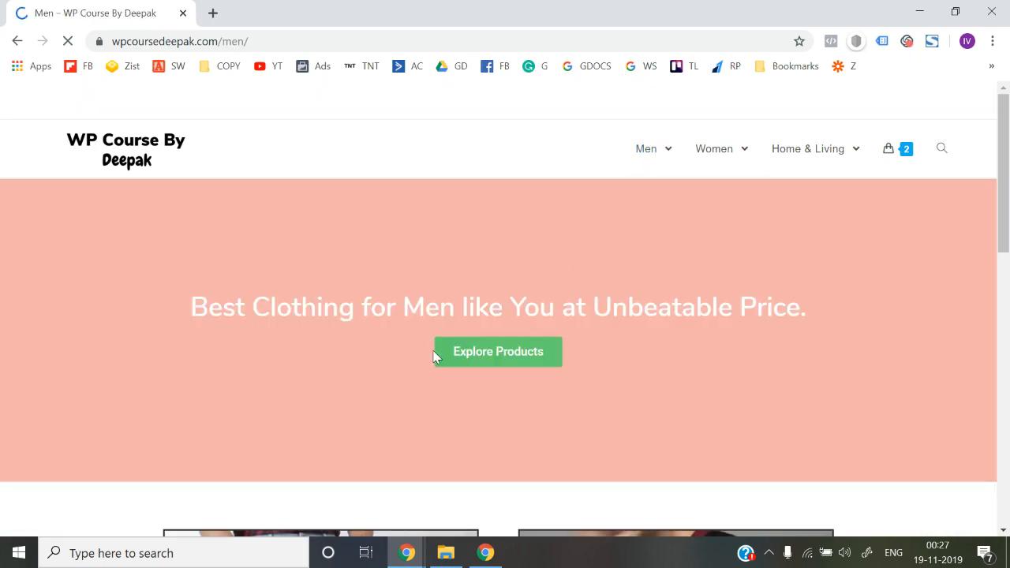
scroll(434, 357, "down", 8)
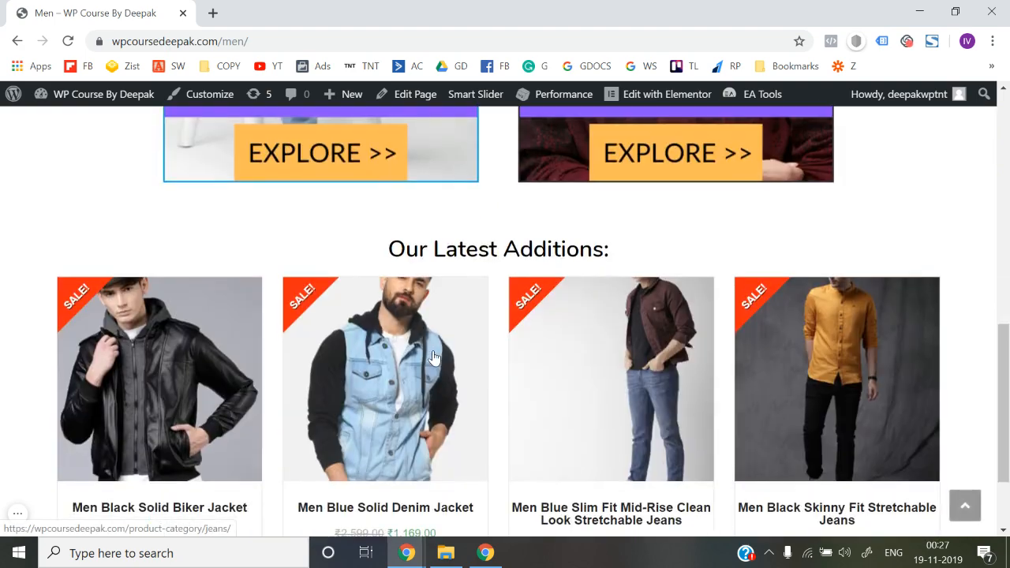
scroll(434, 357, "down", 2)
scroll(433, 357, "up", 10)
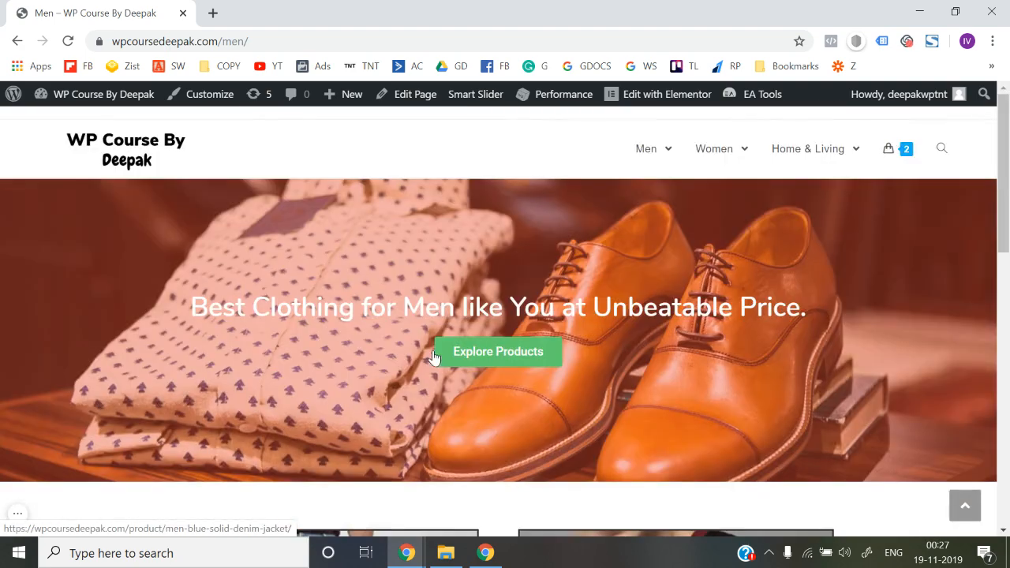
left_click(119, 155)
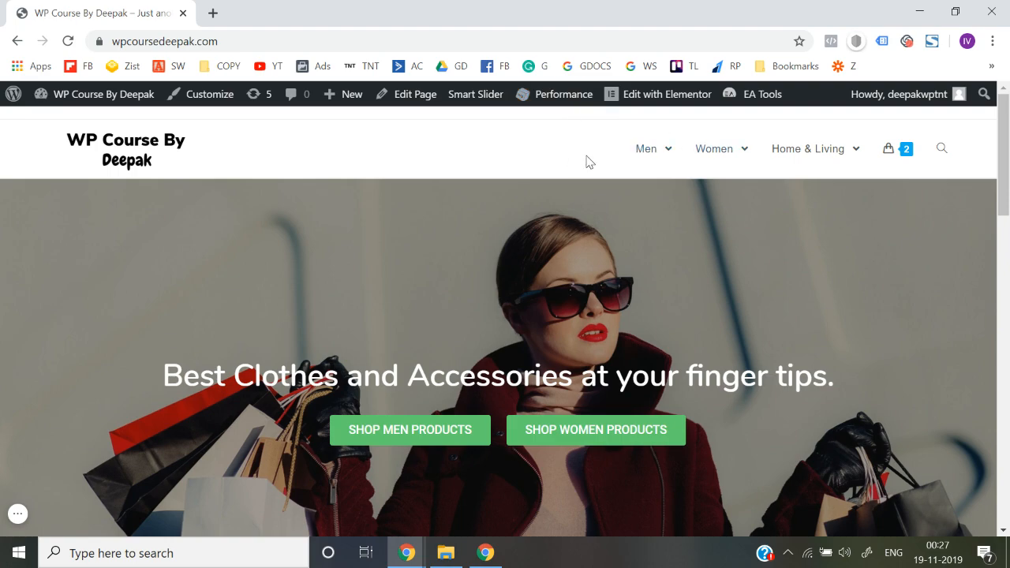
- Open the site customizer's main menu typography settings and set the font family to Nunito
left_click(195, 96)
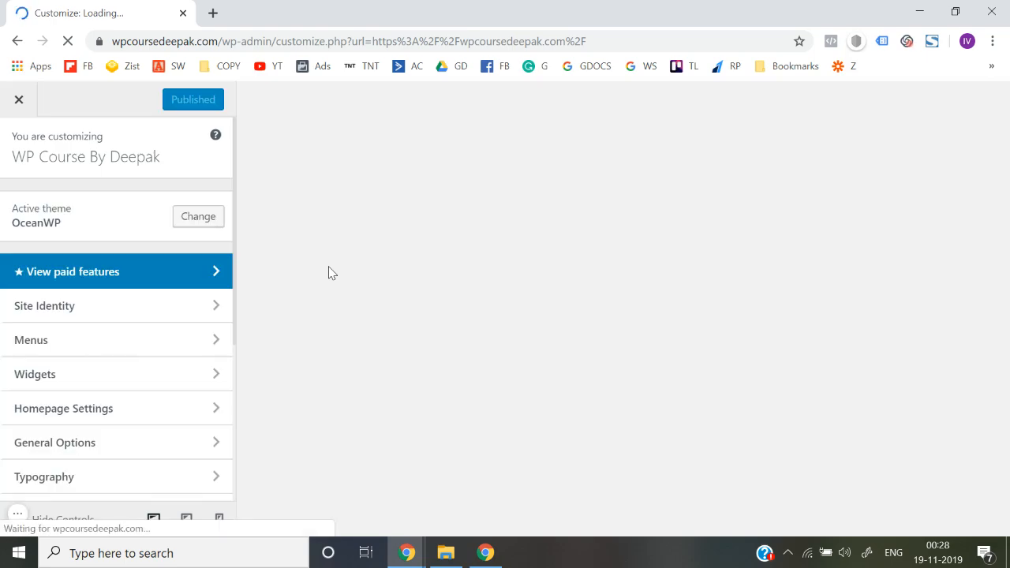
scroll(99, 442, "down", 1)
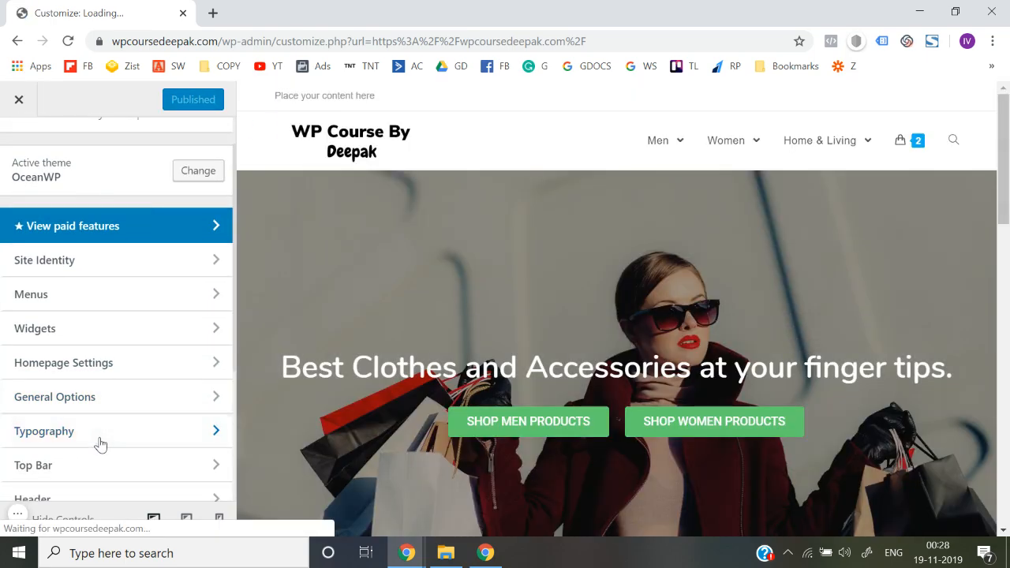
left_click(100, 440)
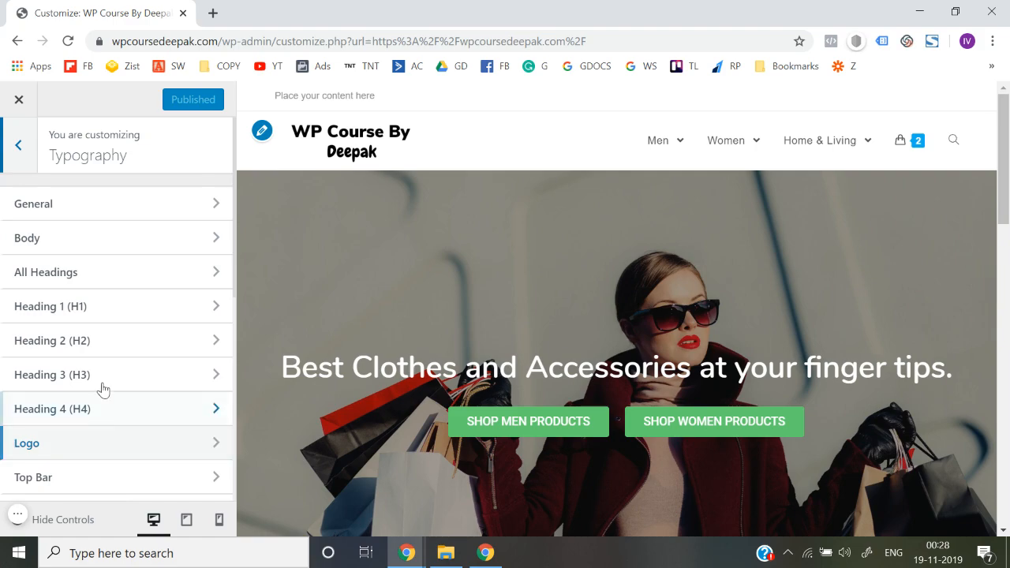
scroll(88, 414, "down", 3)
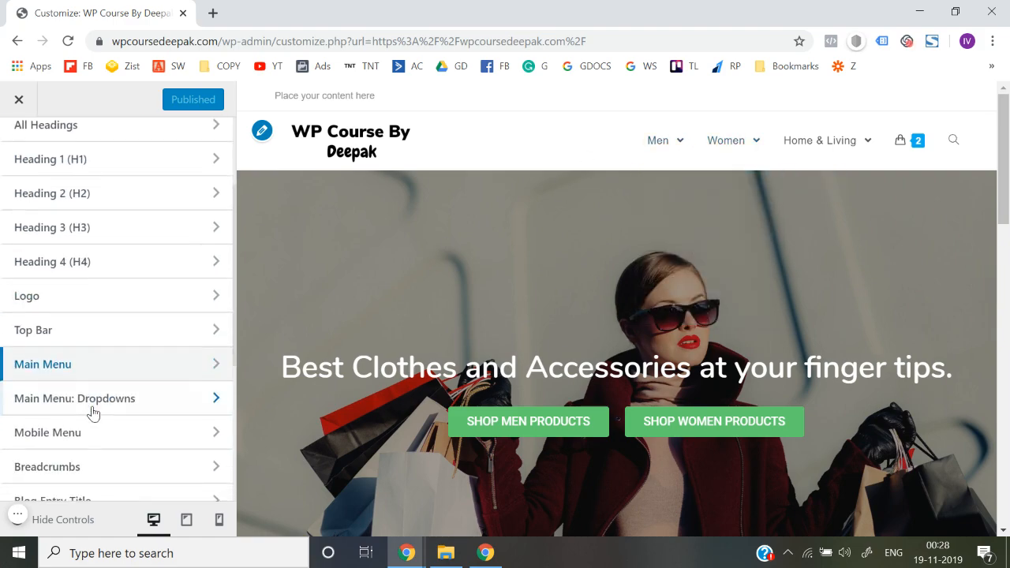
left_click(111, 367)
left_click(127, 242)
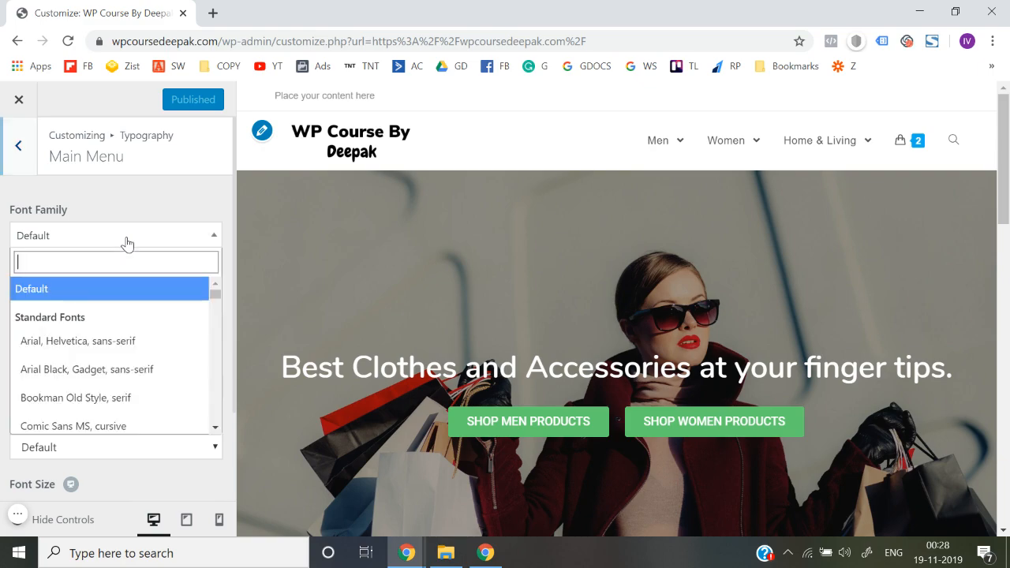
type("nuni")
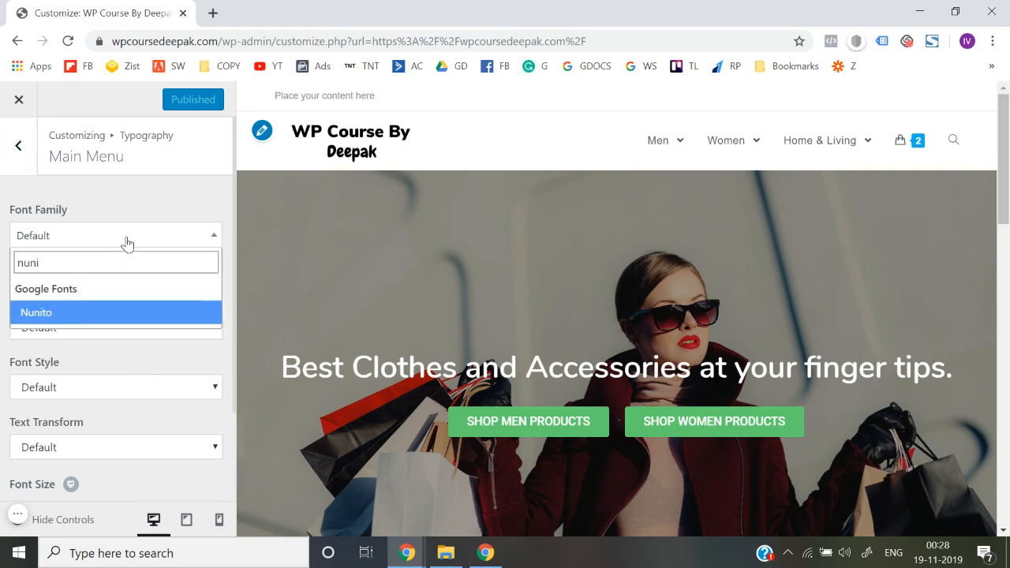
left_click(56, 316)
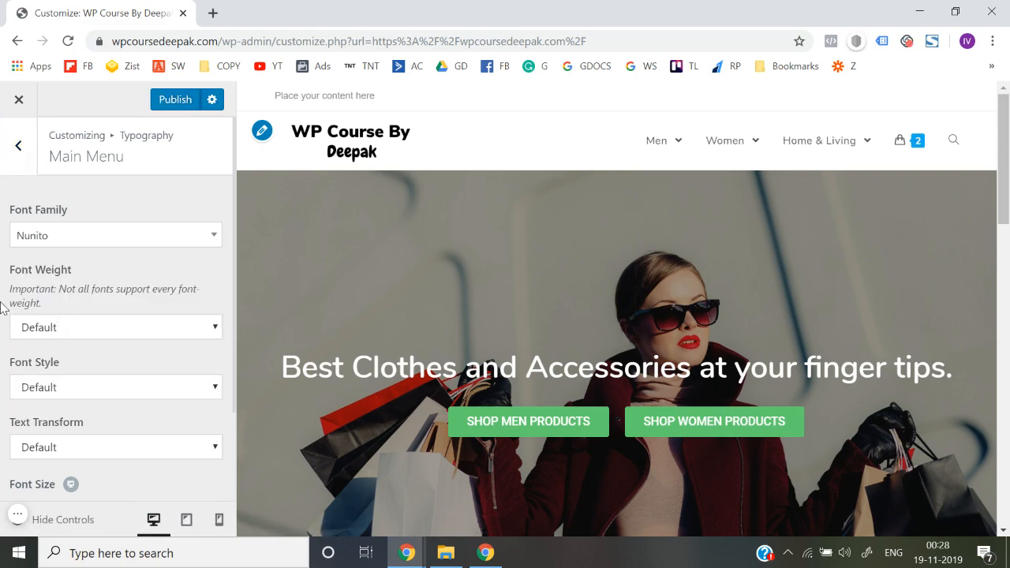
- Set the main menu's font weight to Semibold: 600 and check the menu items in the preview
left_click(72, 336)
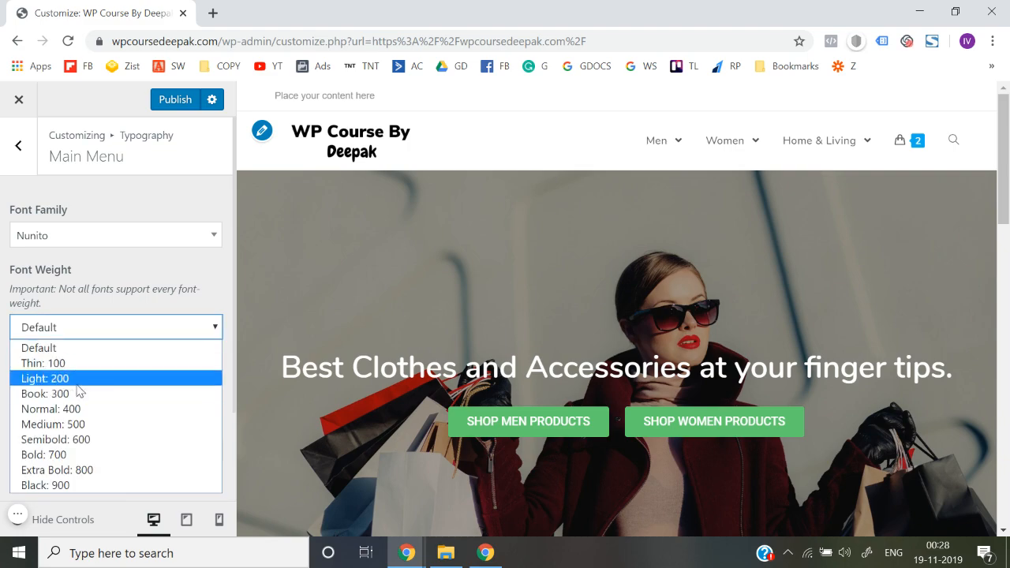
left_click(85, 425)
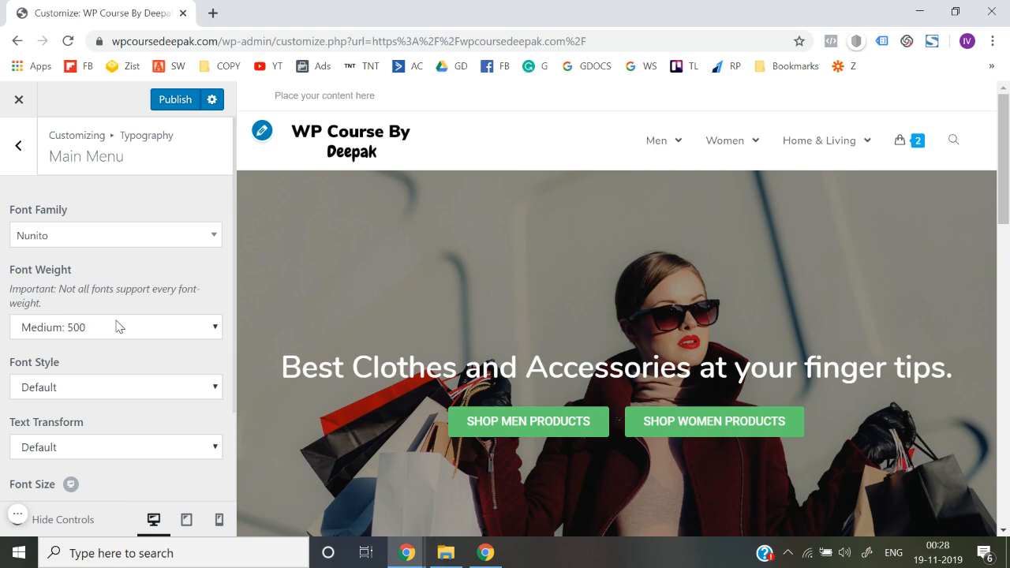
left_click(116, 326)
left_click(71, 440)
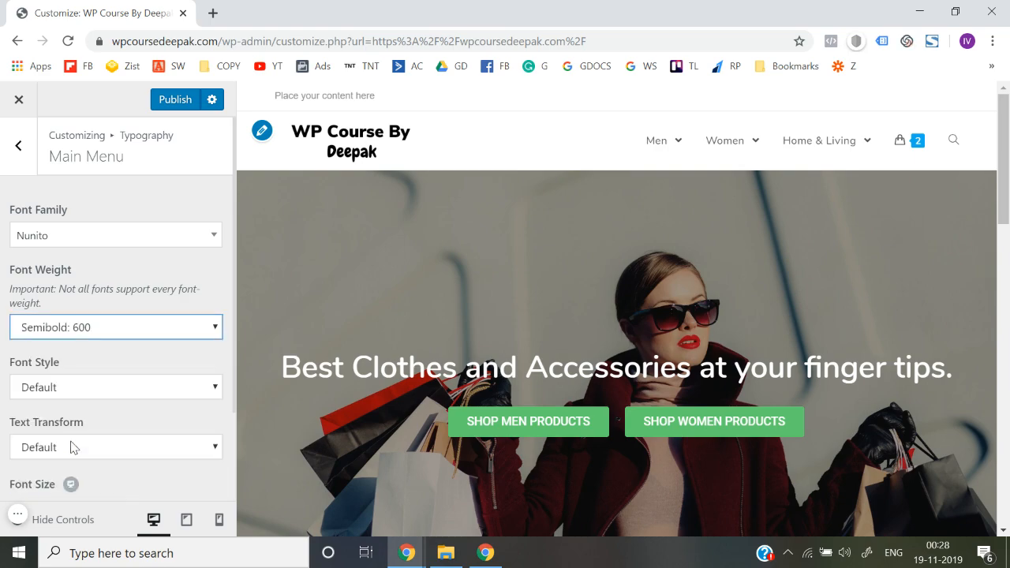
mouse_move(668, 146)
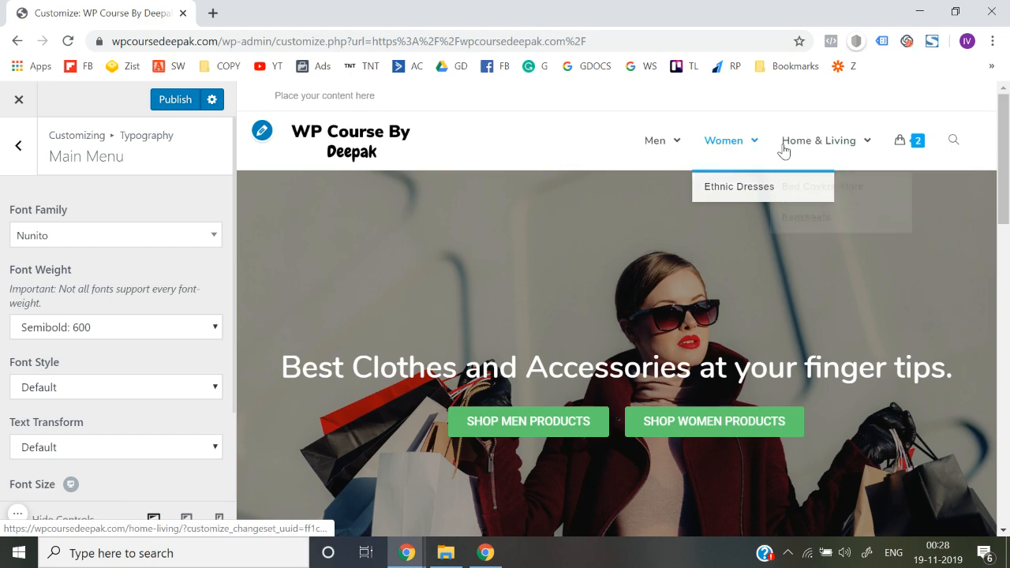
- Set the main menu's font size to 14px, keeping the default text transform, and return to the typography sections
scroll(23, 347, "down", 1)
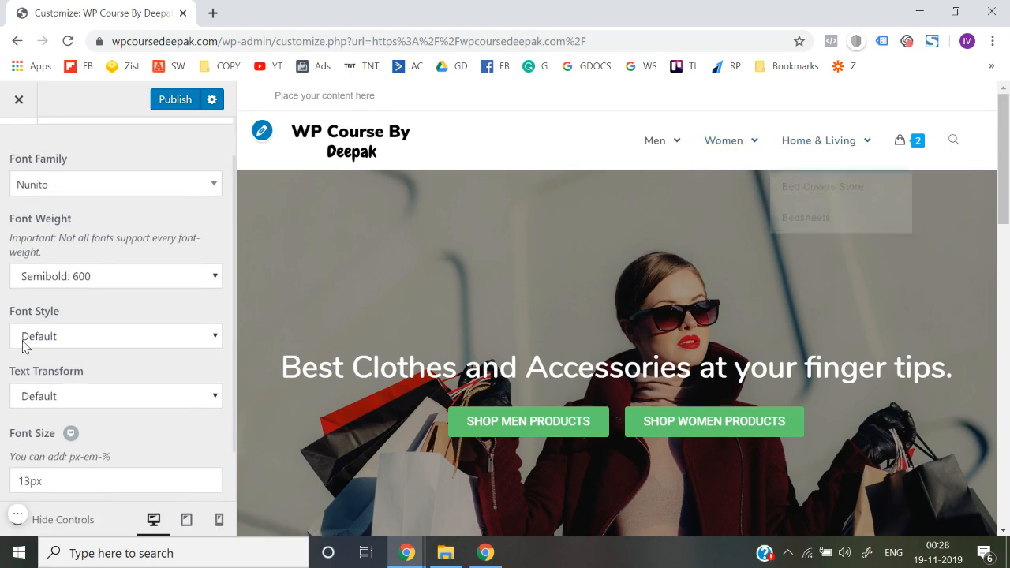
scroll(52, 395, "down", 1)
left_click(104, 332)
left_click(103, 337)
left_click(103, 335)
left_click(103, 335)
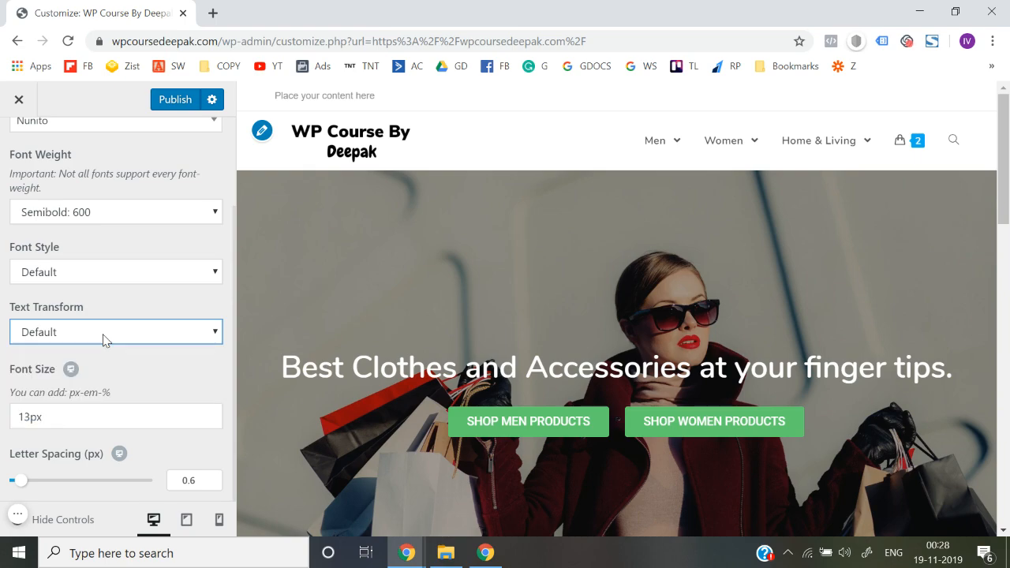
left_click(61, 417)
key("BackSpace")
type("4")
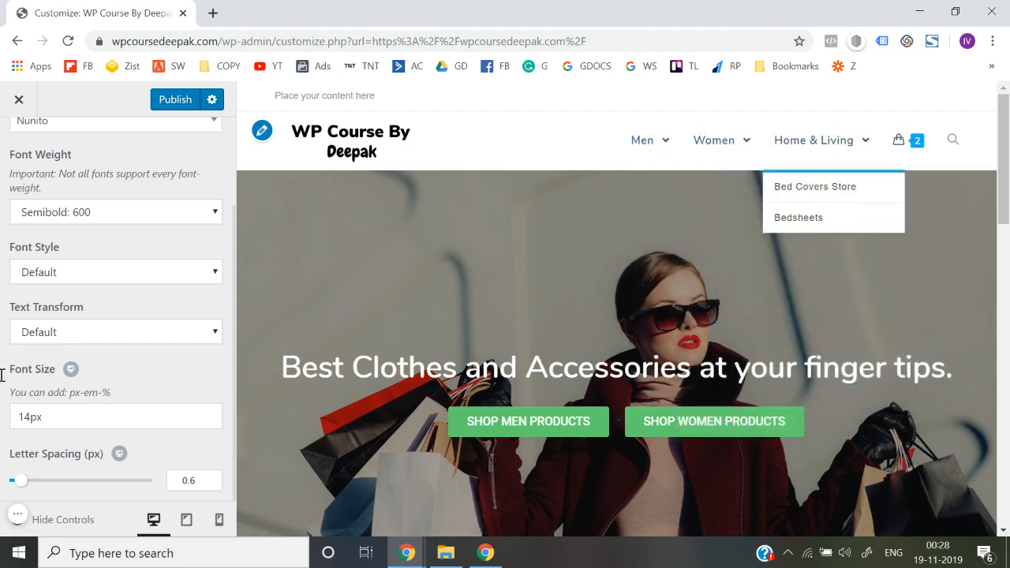
scroll(3, 375, "up", 3)
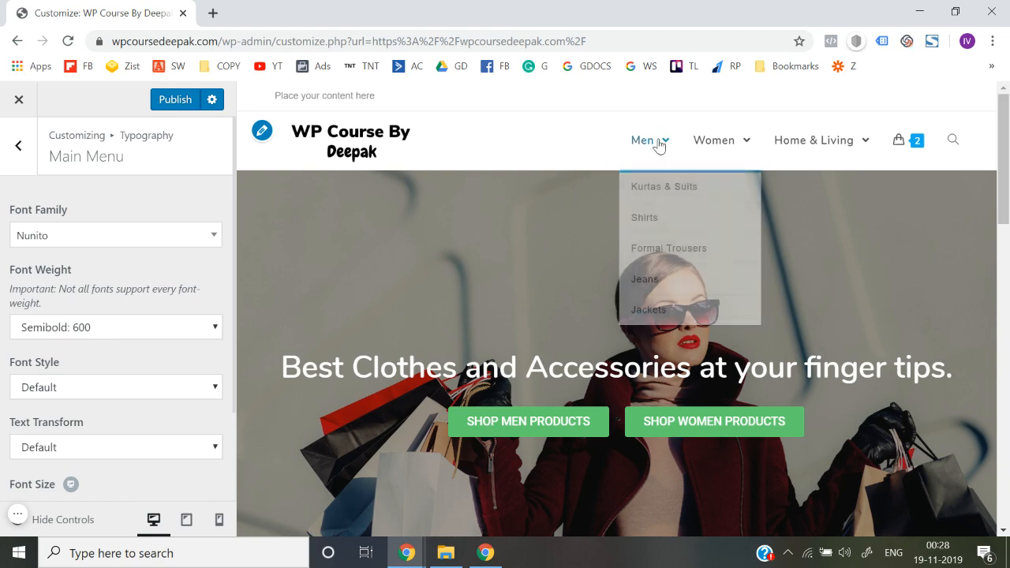
left_click(10, 158)
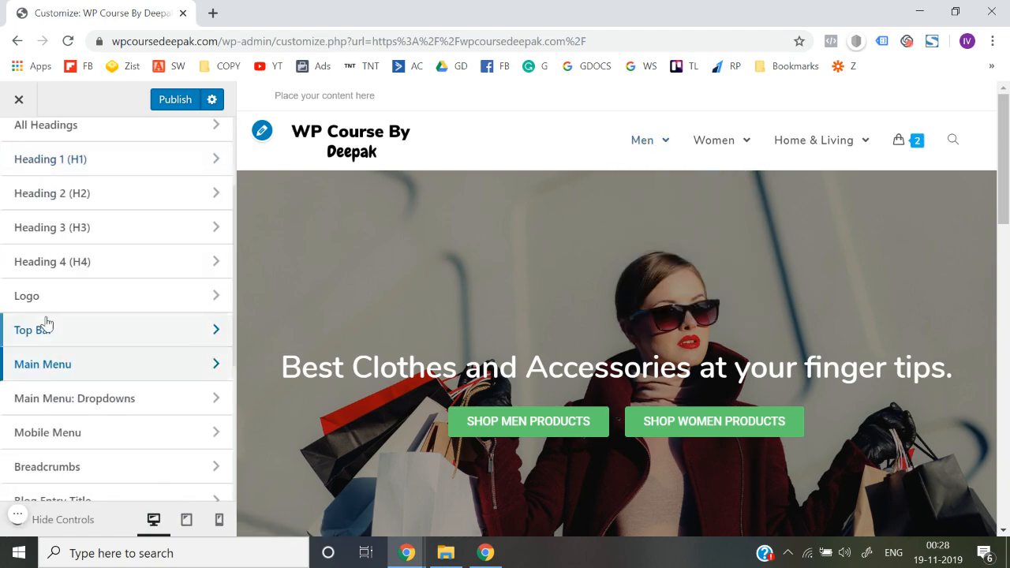
- Set the font size of the main menu dropdowns to 13px and return to the typography sections
scroll(97, 338, "down", 1)
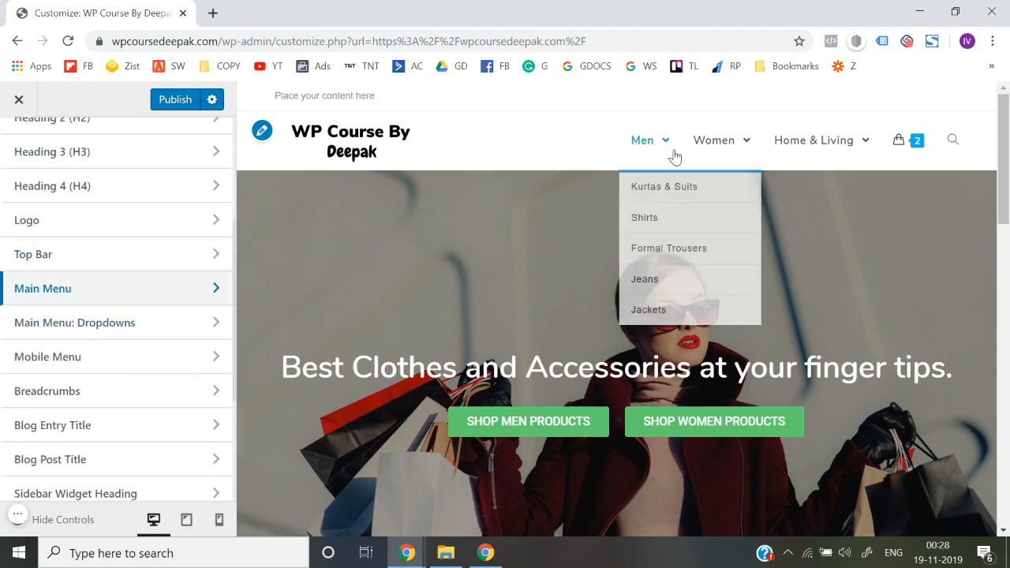
left_click(103, 323)
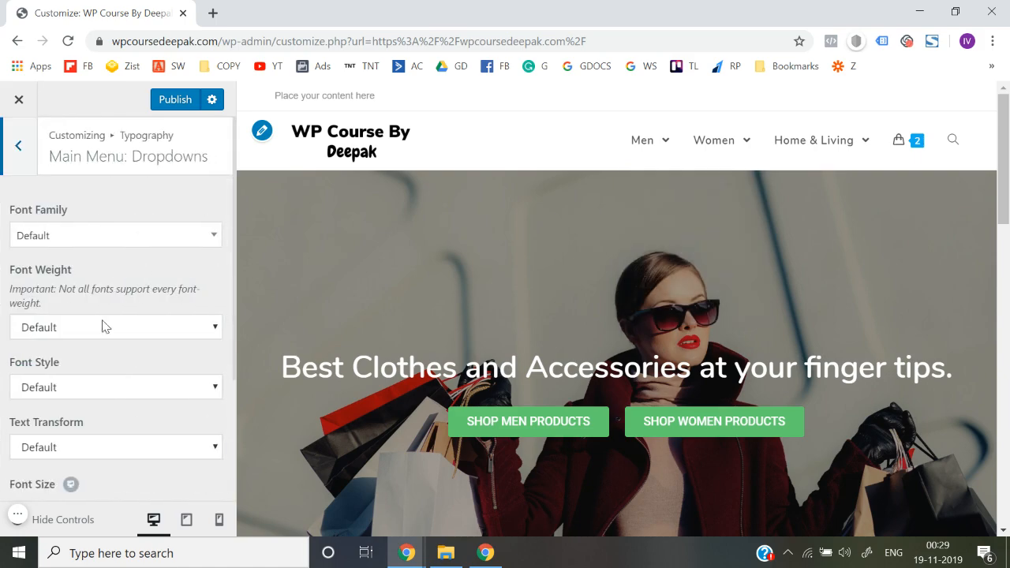
scroll(45, 371, "down", 3)
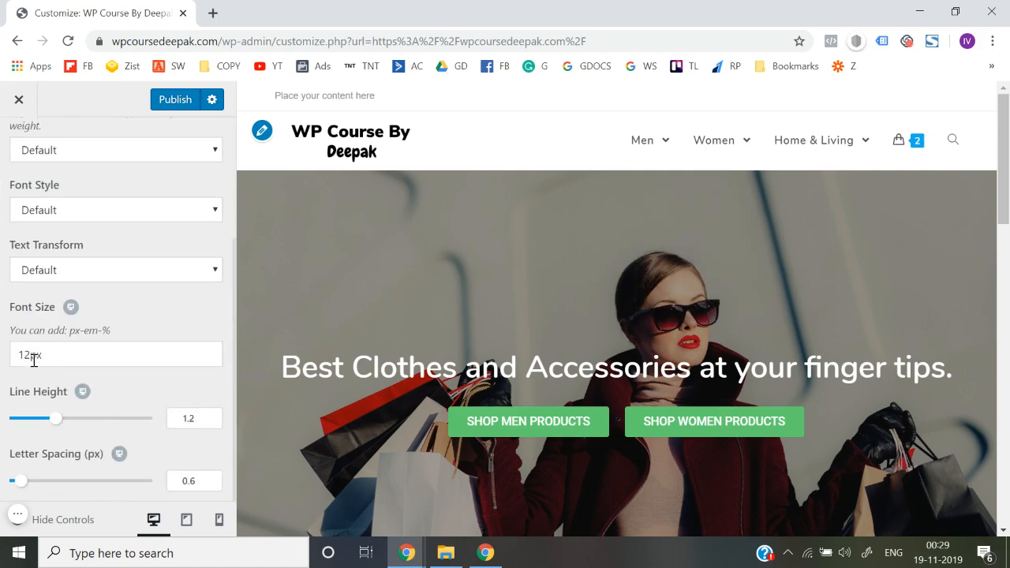
left_click(27, 355)
key("BackSpace")
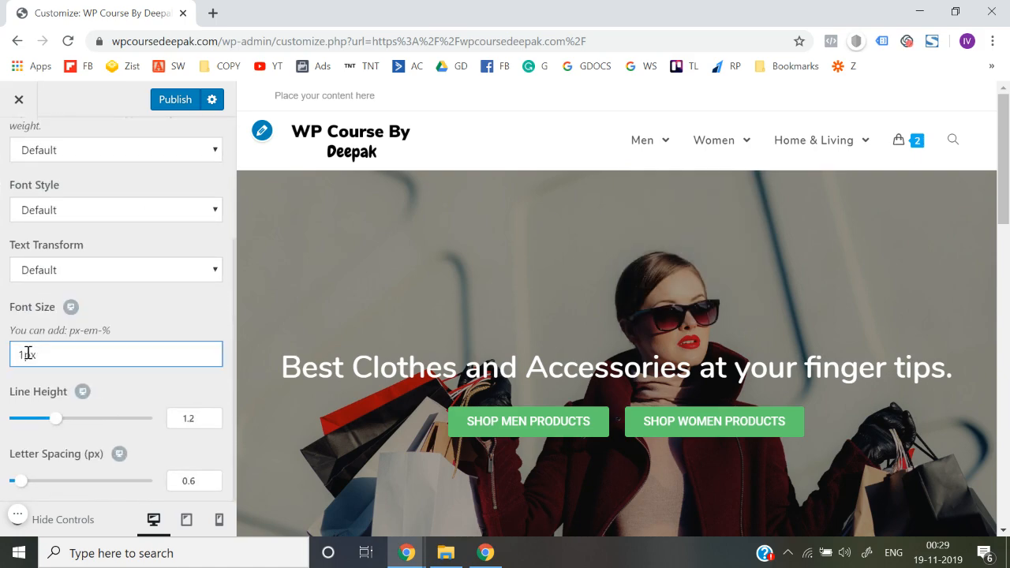
left_click(3, 335)
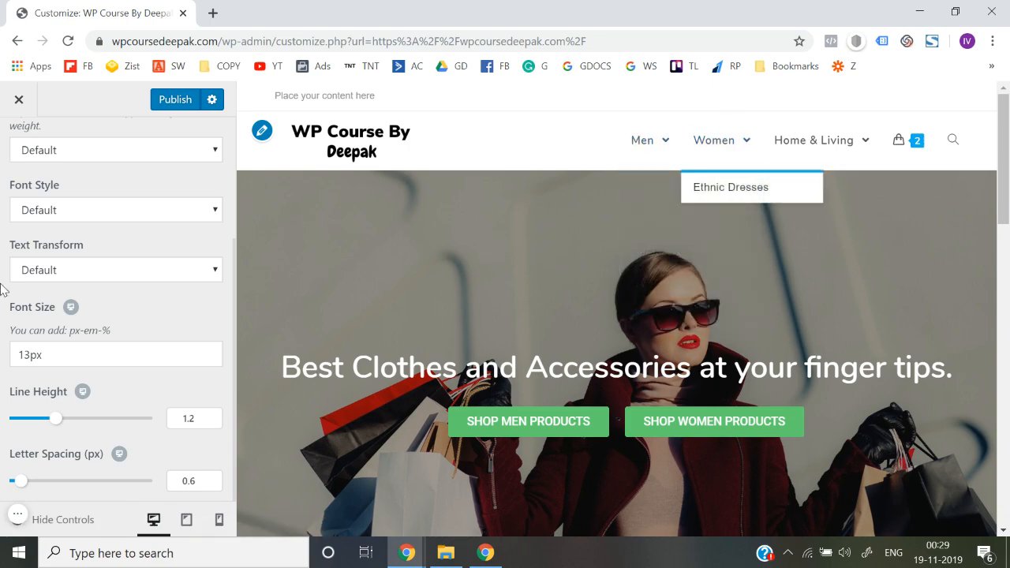
scroll(3, 288, "up", 3)
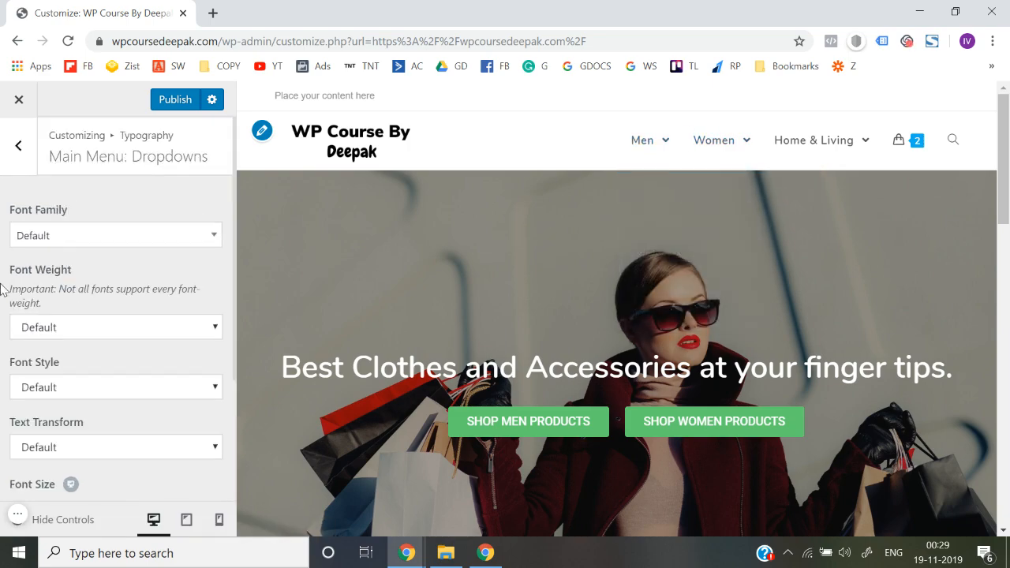
left_click(19, 145)
- Leave the typography settings and examine the general options of the top bar
scroll(3, 319, "up", 2)
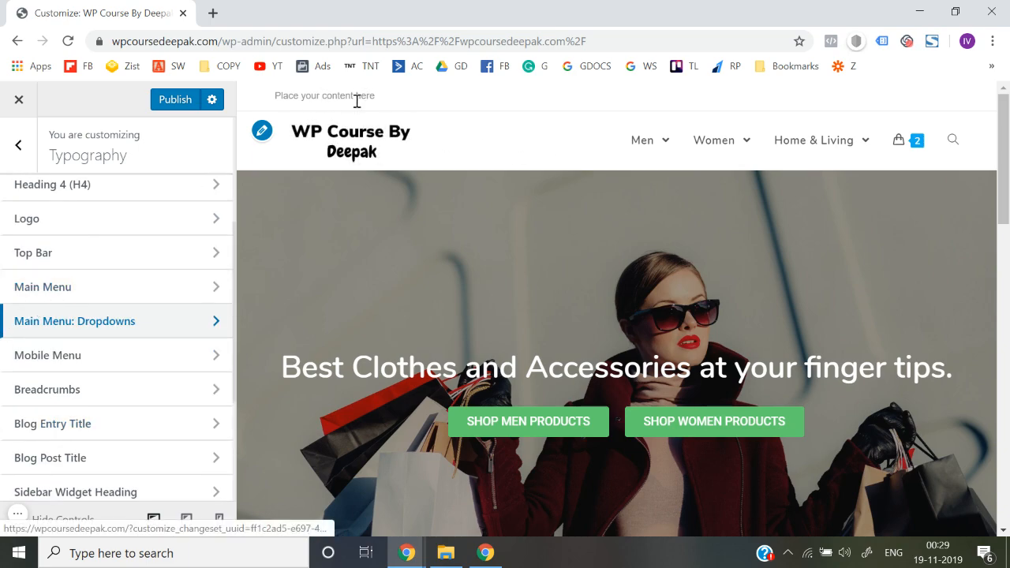
scroll(32, 371, "up", 1)
scroll(27, 433, "down", 2)
scroll(56, 371, "up", 5)
left_click(18, 149)
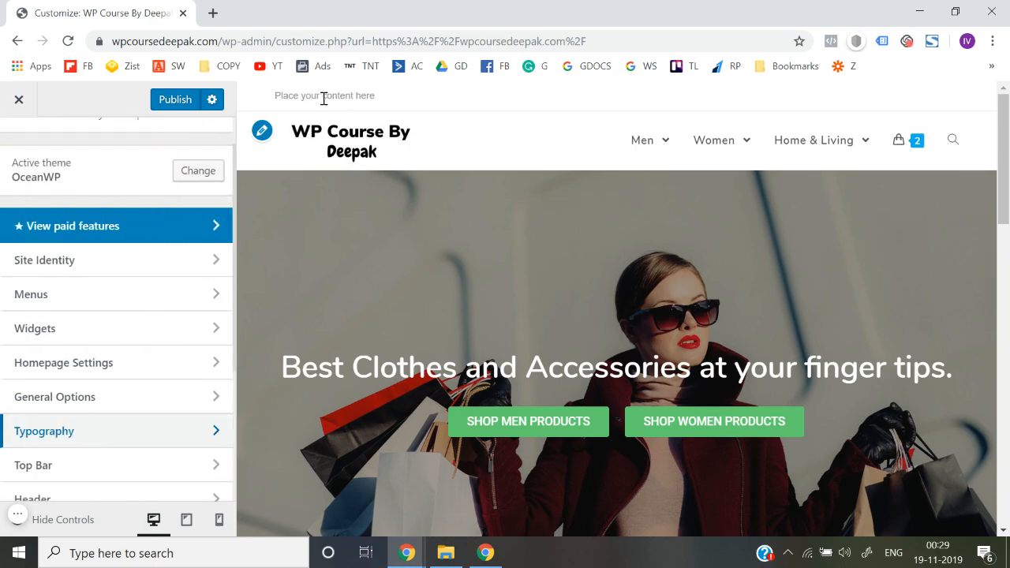
scroll(124, 334, "down", 2)
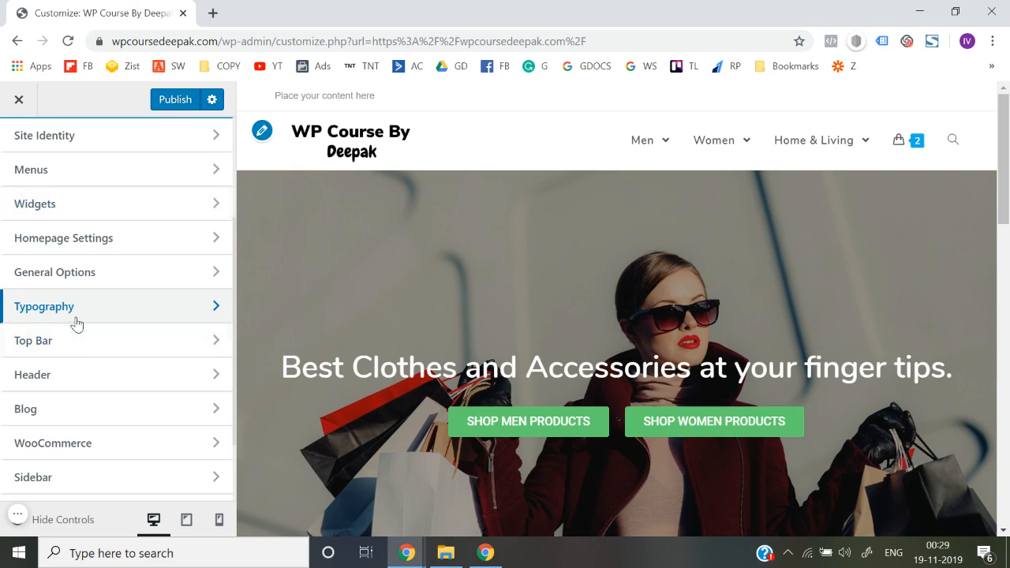
left_click(70, 347)
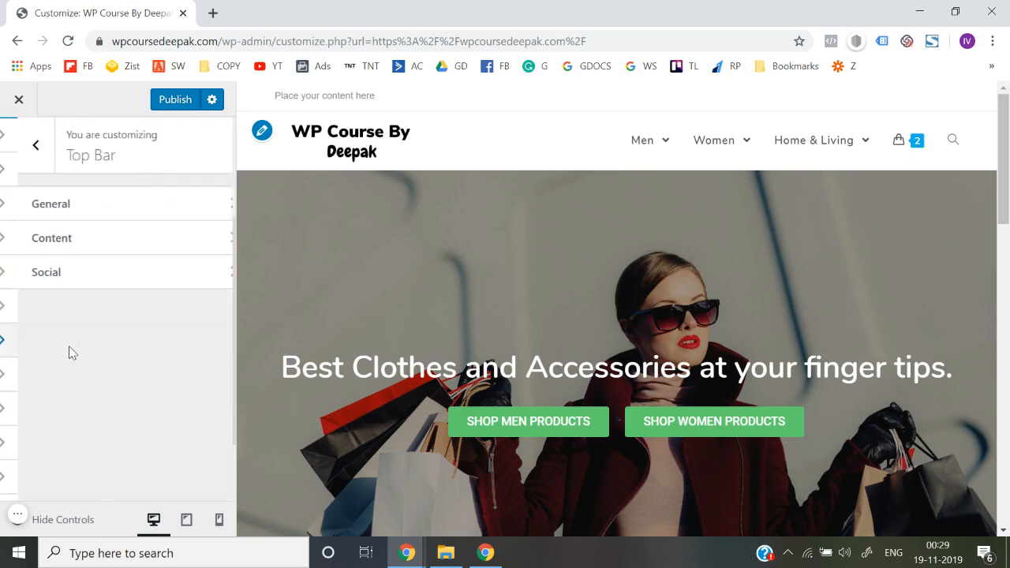
left_click(135, 205)
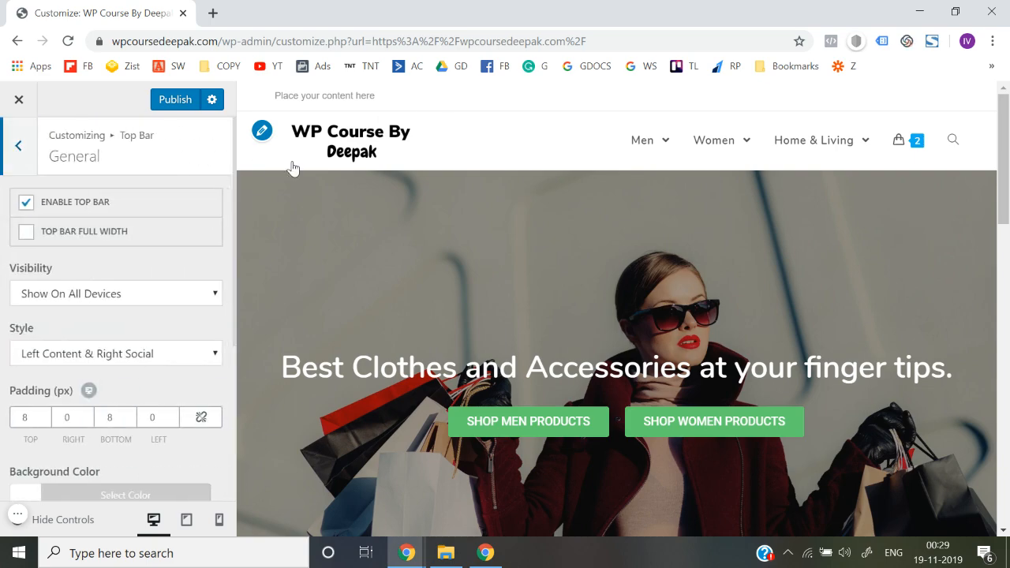
scroll(135, 282, "down", 1)
scroll(134, 281, "up", 1)
left_click(20, 151)
- Look at the template choice and text field in the top bar's content settings
left_click(83, 247)
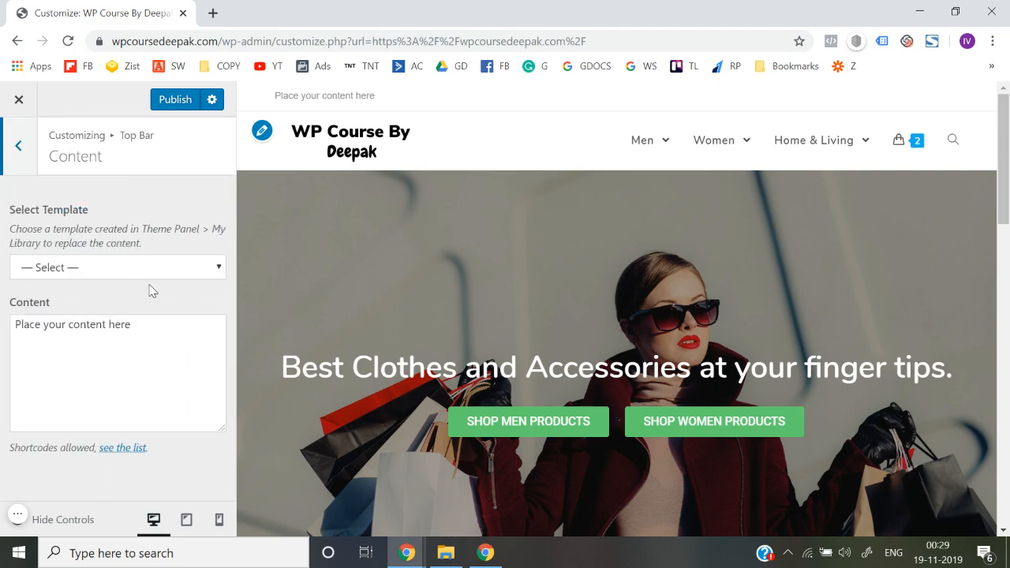
left_click(155, 272)
left_click(2, 314)
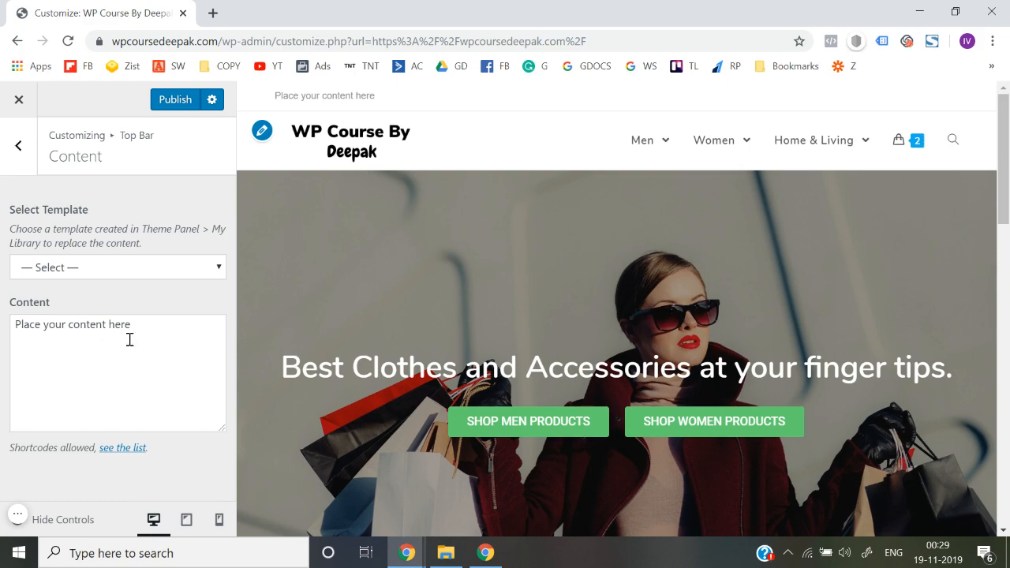
left_click(18, 145)
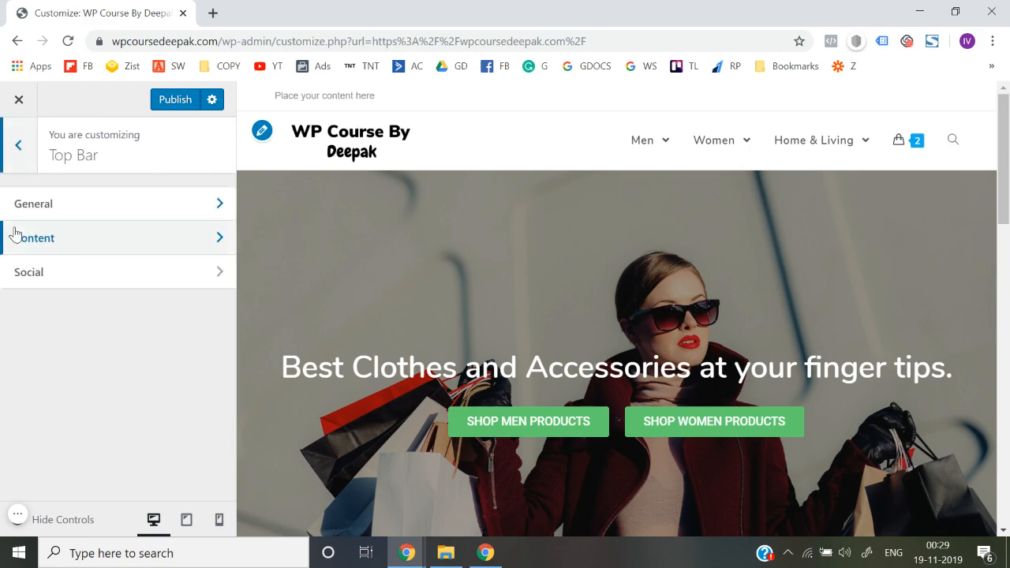
- Look at the top bar's social settings and return to the main list of customizer sections
left_click(66, 272)
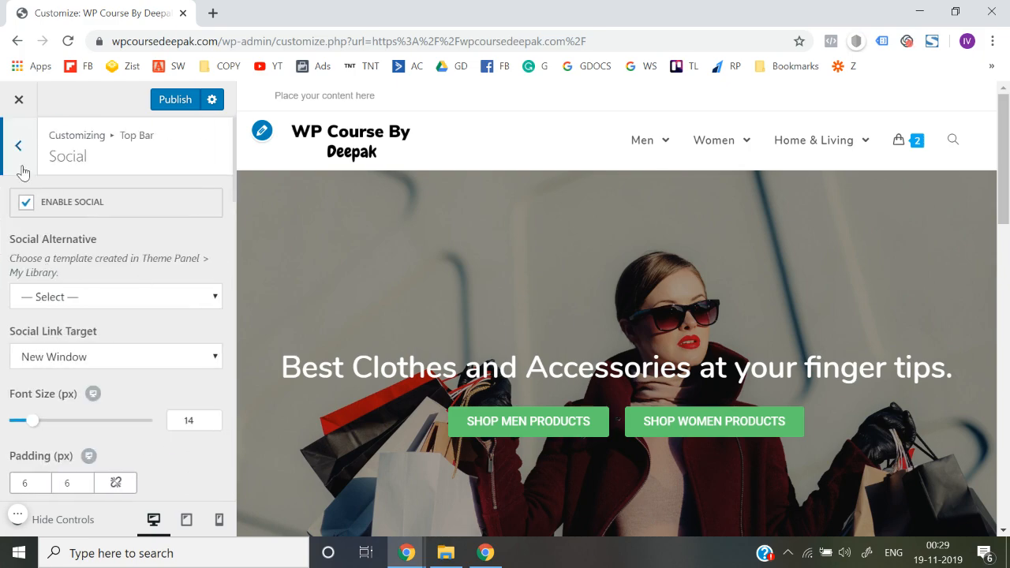
left_click(18, 134)
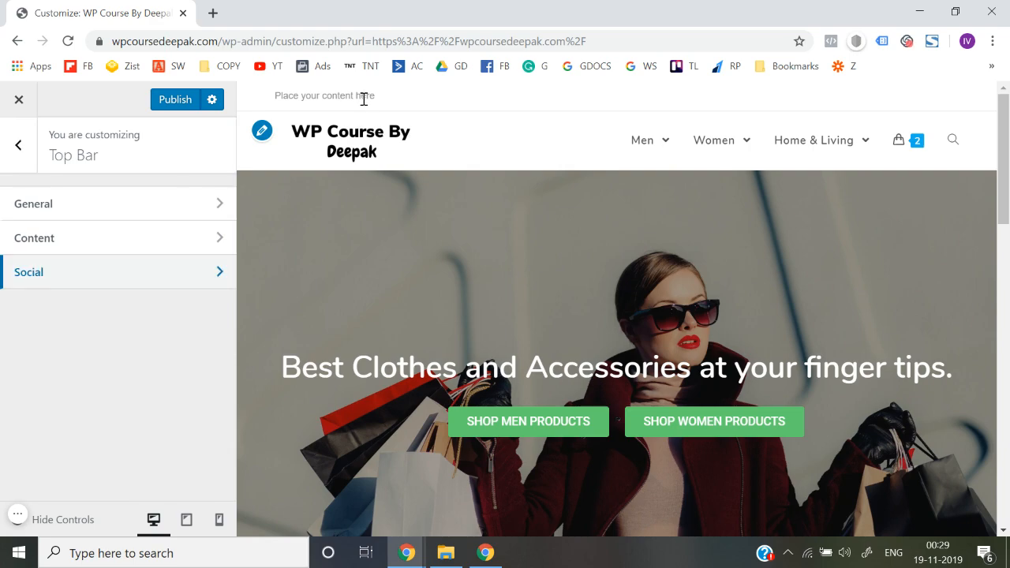
left_click(18, 145)
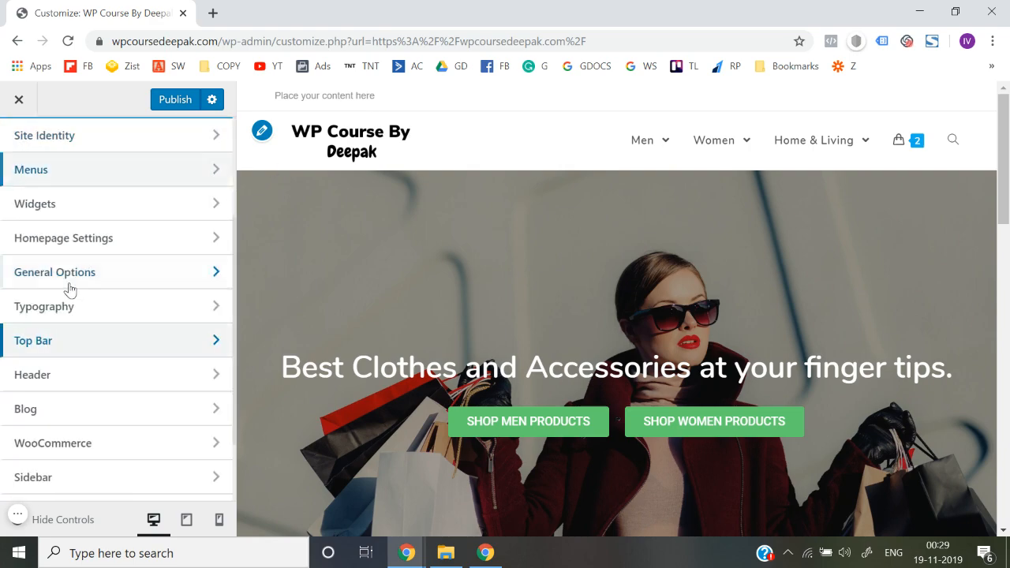
- Disable the top bar in its general settings, check the header menus and cart in the preview, and publish
left_click(90, 350)
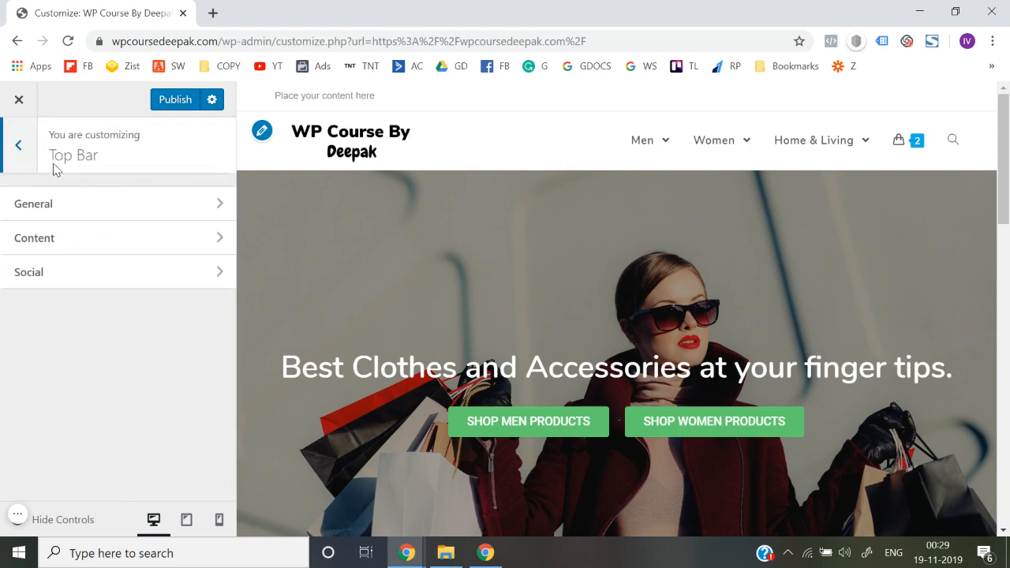
left_click(51, 207)
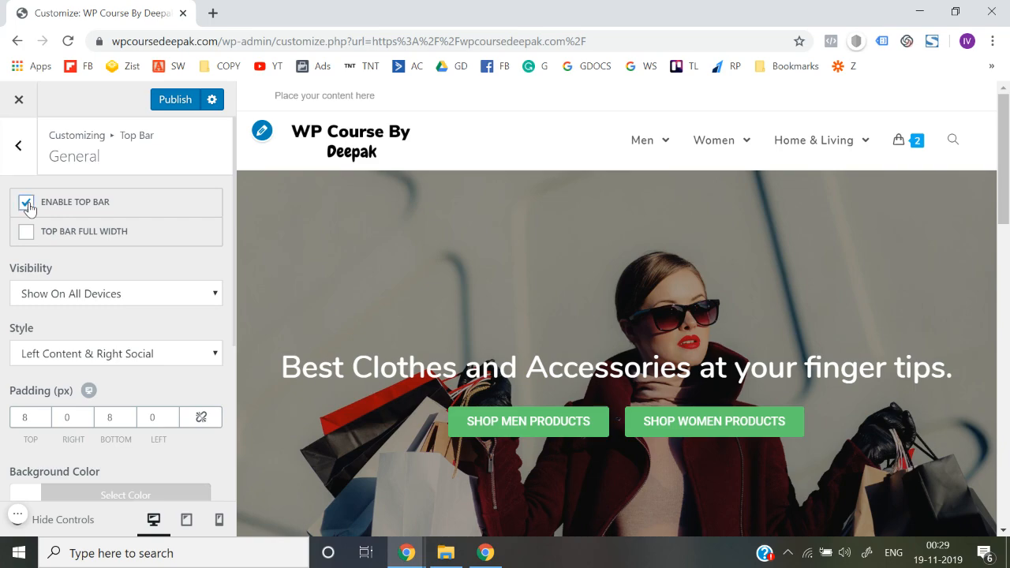
left_click(26, 203)
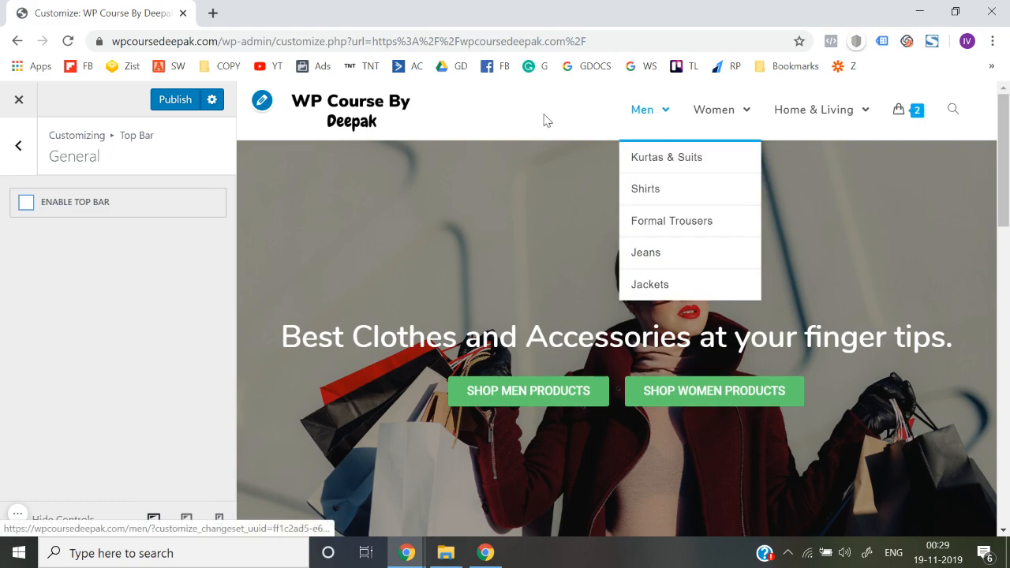
mouse_move(738, 129)
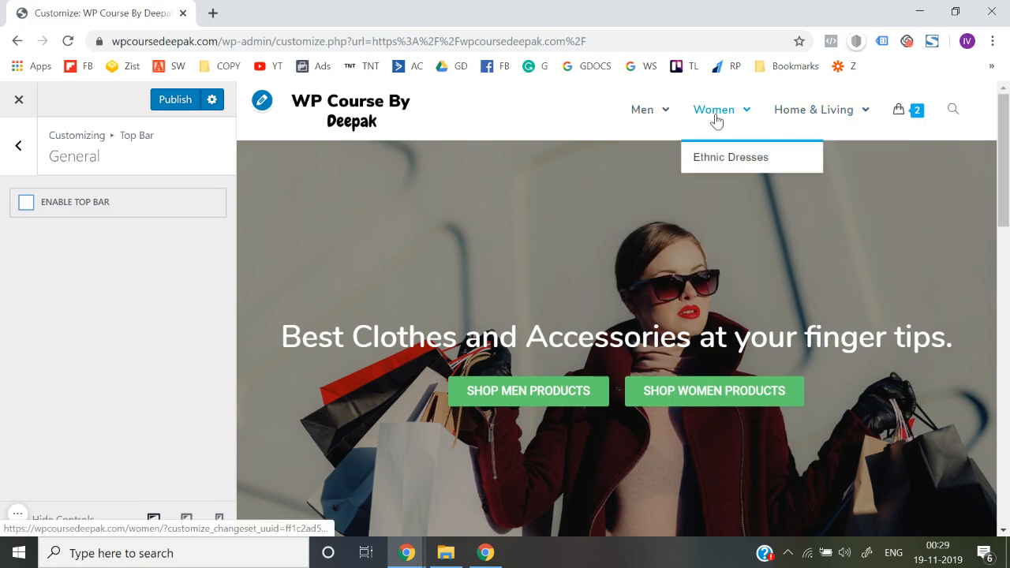
mouse_move(926, 116)
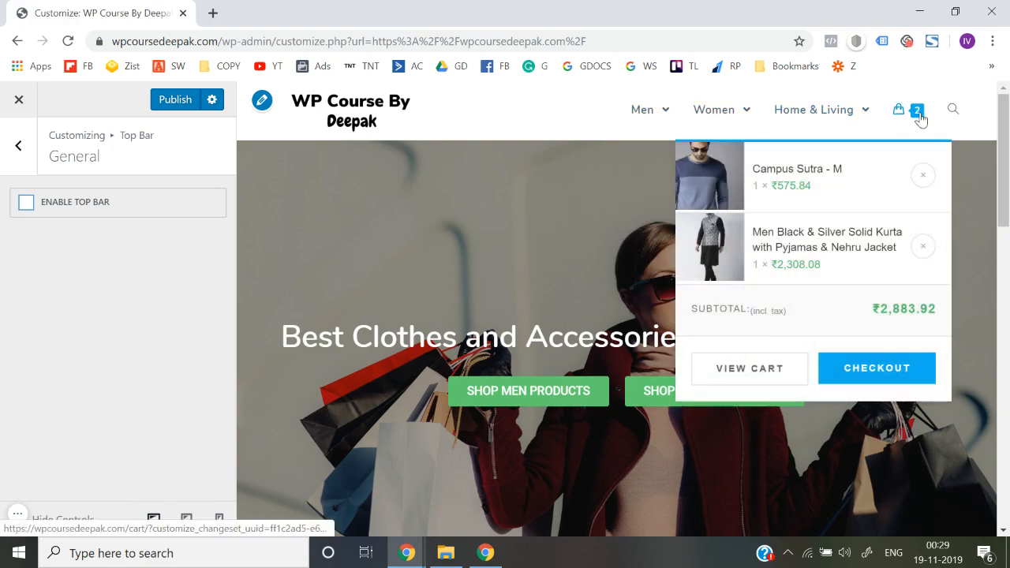
left_click(166, 104)
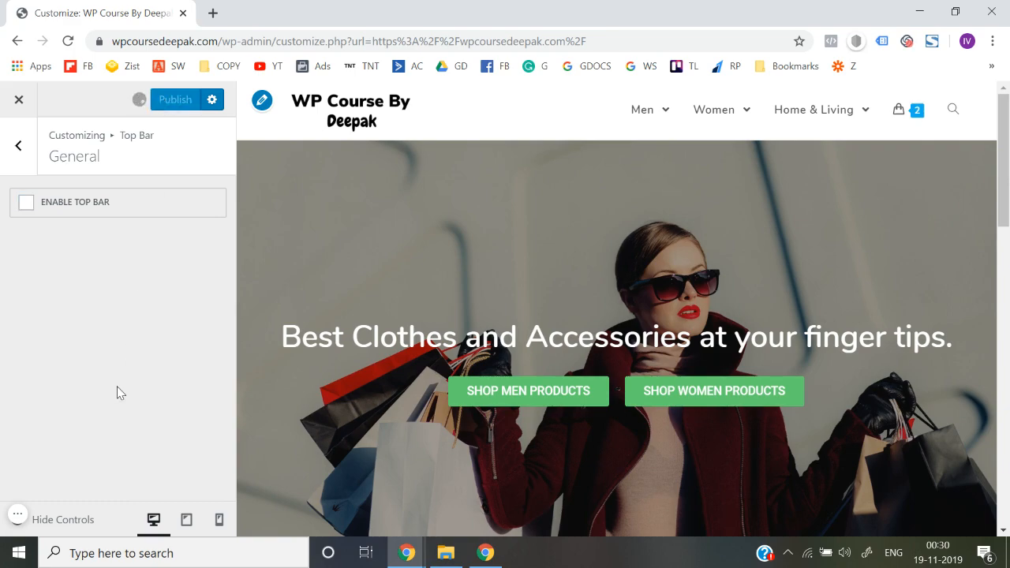
- Close the customizer and look through the live homepage down to the footer copyright line
left_click(19, 115)
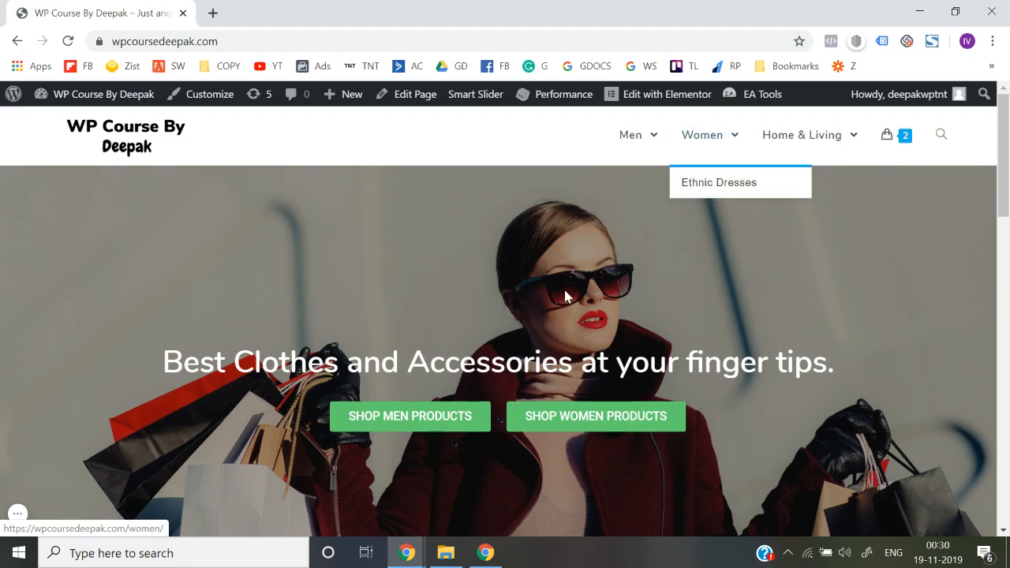
scroll(564, 290, "down", 10)
scroll(564, 298, "down", 1)
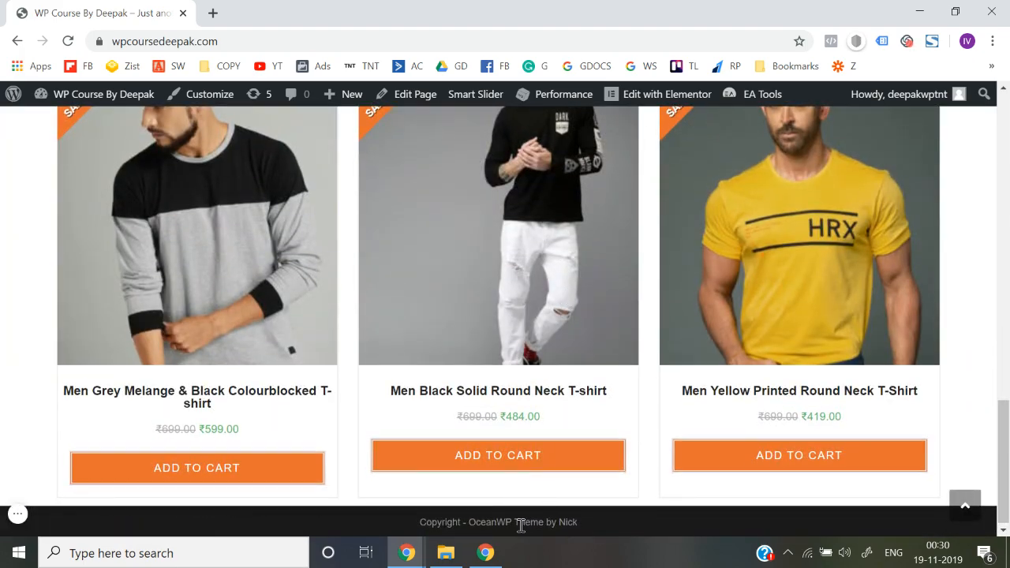
scroll(422, 304, "up", 12)
- Reopen the customizer and replace the theme credit in the footer bottom's copyright text with "WP Course By Deepak", keeping "Copyright [oceanwp_date] -"
left_click(212, 96)
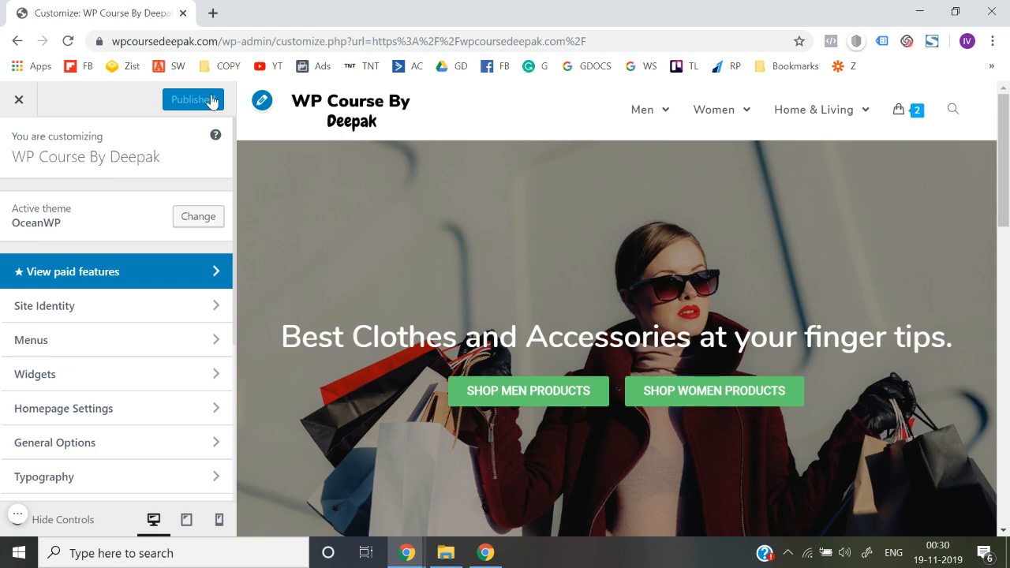
left_click(211, 101)
scroll(542, 284, "down", 15)
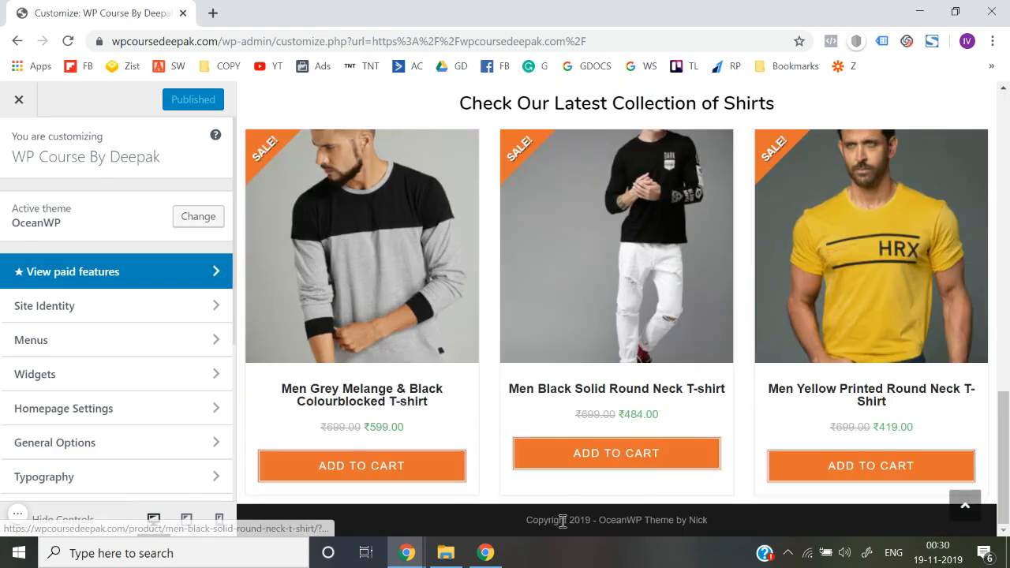
scroll(64, 405, "down", 3)
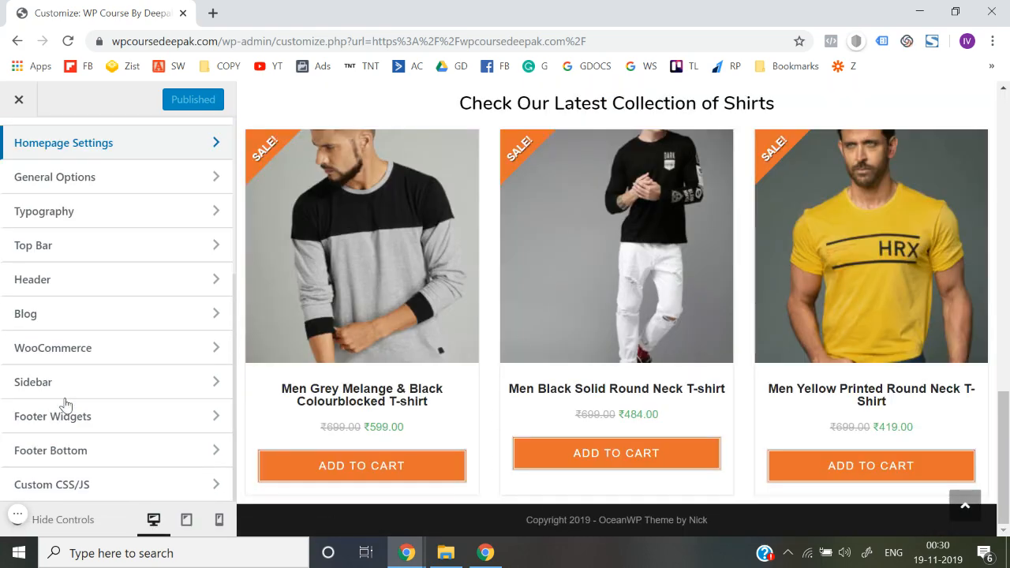
left_click(90, 460)
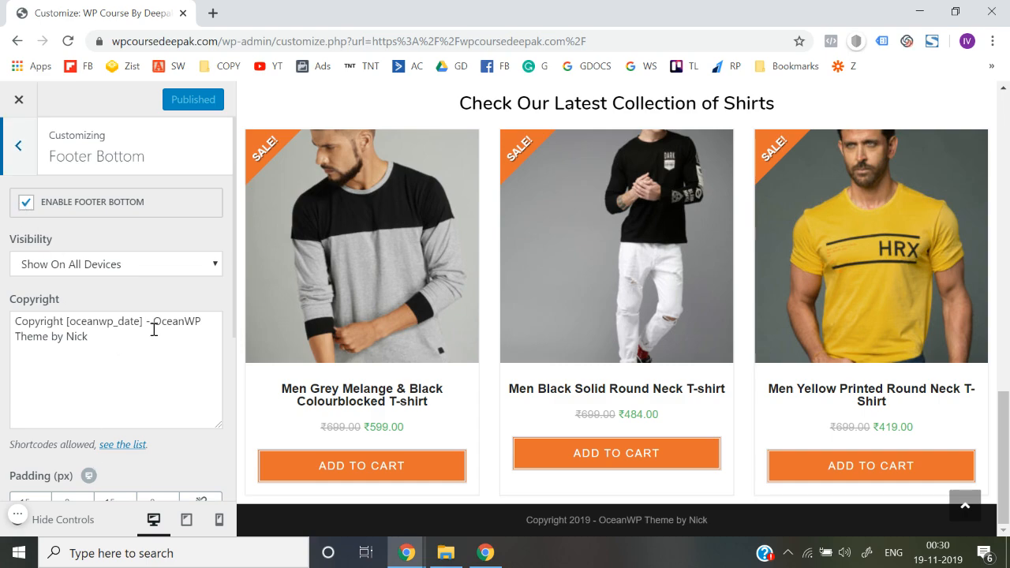
left_click(157, 321)
key("ctrl+shift+End")
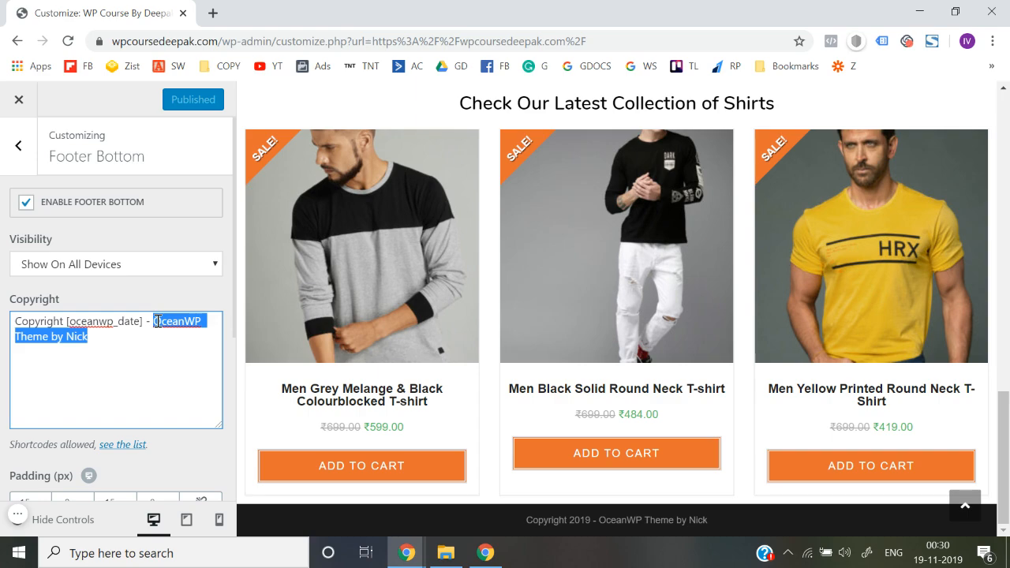
type("WP Co")
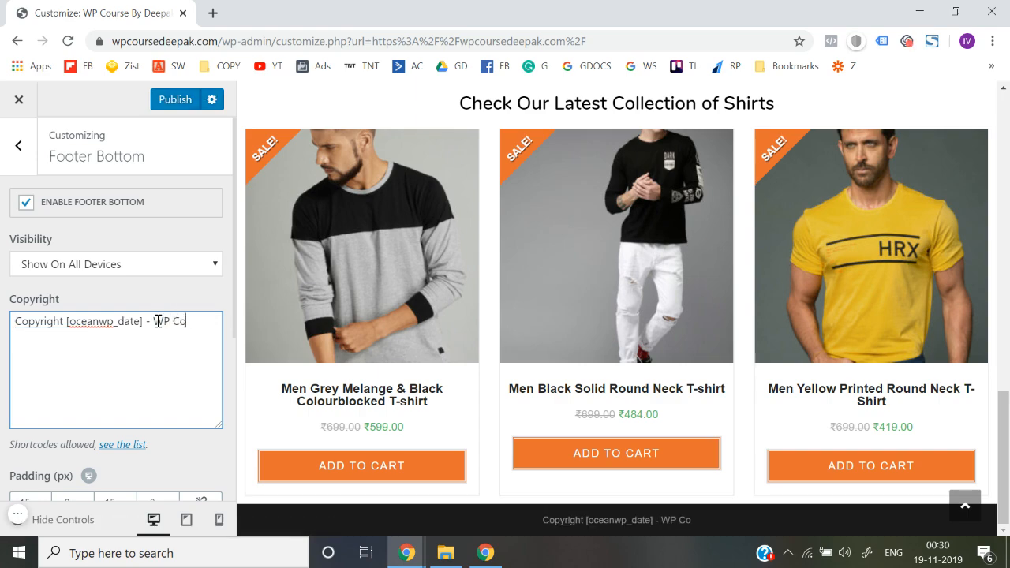
type("urse By D")
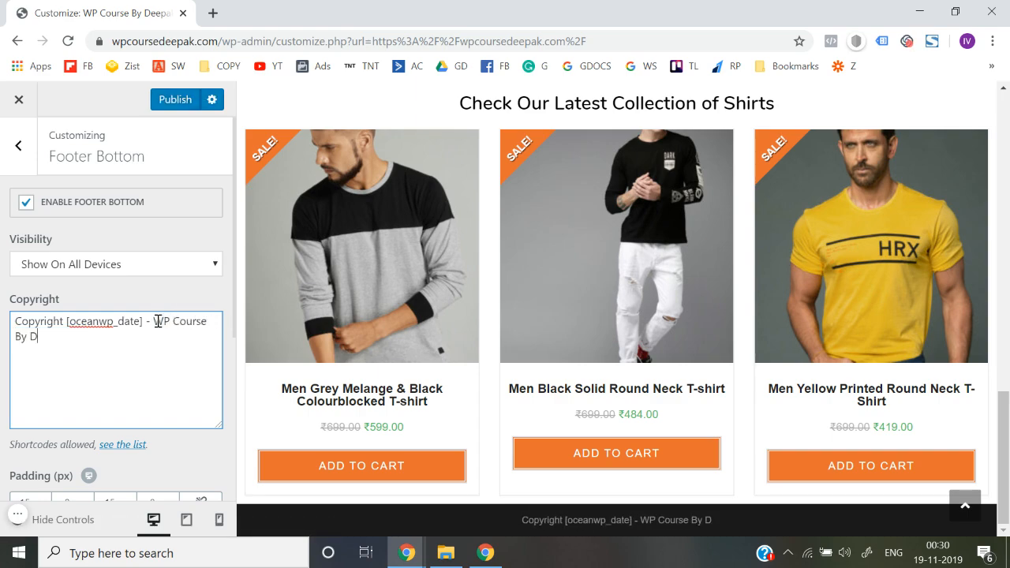
type("eepak")
left_click(2, 367)
- Try other top padding values for the footer bottom and return it to 15 px
scroll(2, 367, "down", 2)
left_click(45, 369)
left_click(45, 376)
left_click(45, 376)
left_click(45, 375)
left_click(45, 375)
left_click(45, 375)
left_click(44, 376)
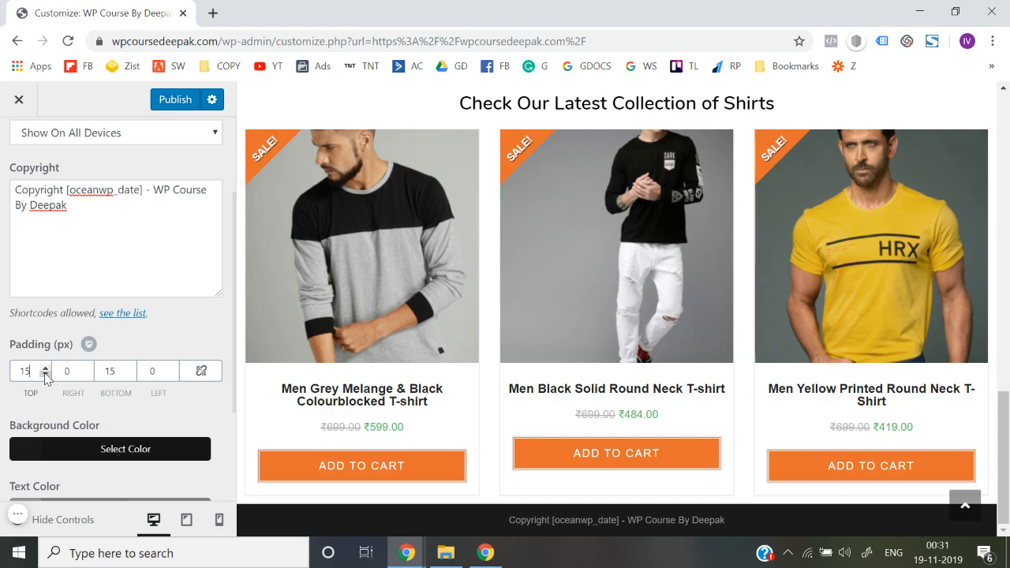
- Try green, blue and purple for the footer bottom's background color, set it to black, and publish
scroll(110, 434, "down", 2)
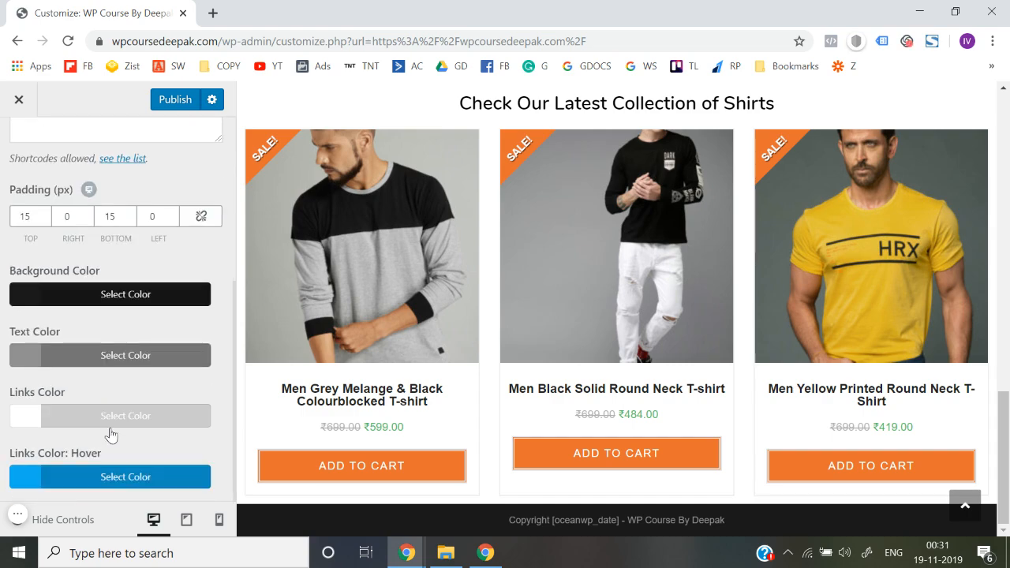
left_click(114, 295)
scroll(115, 300, "down", 2)
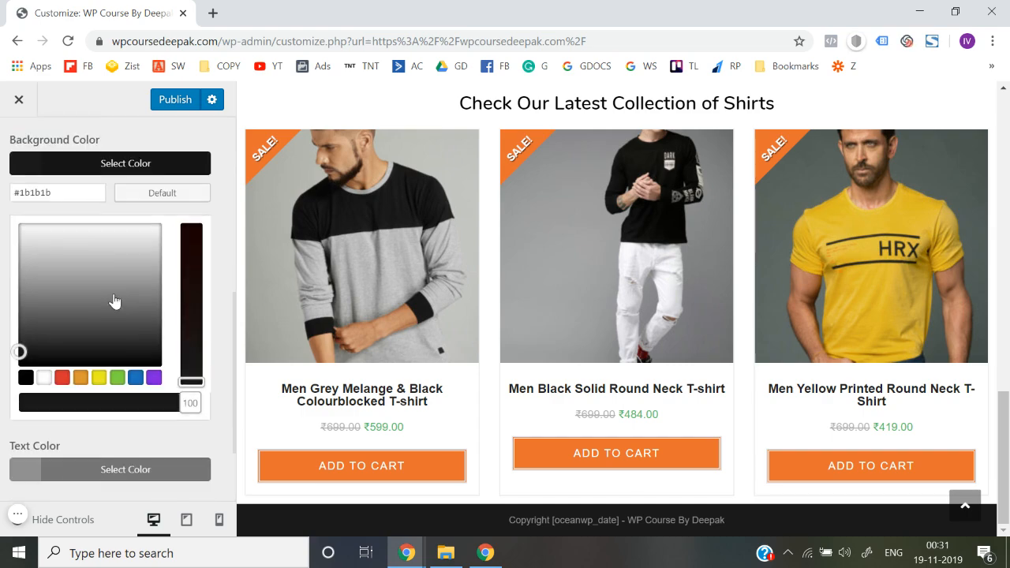
left_click(117, 373)
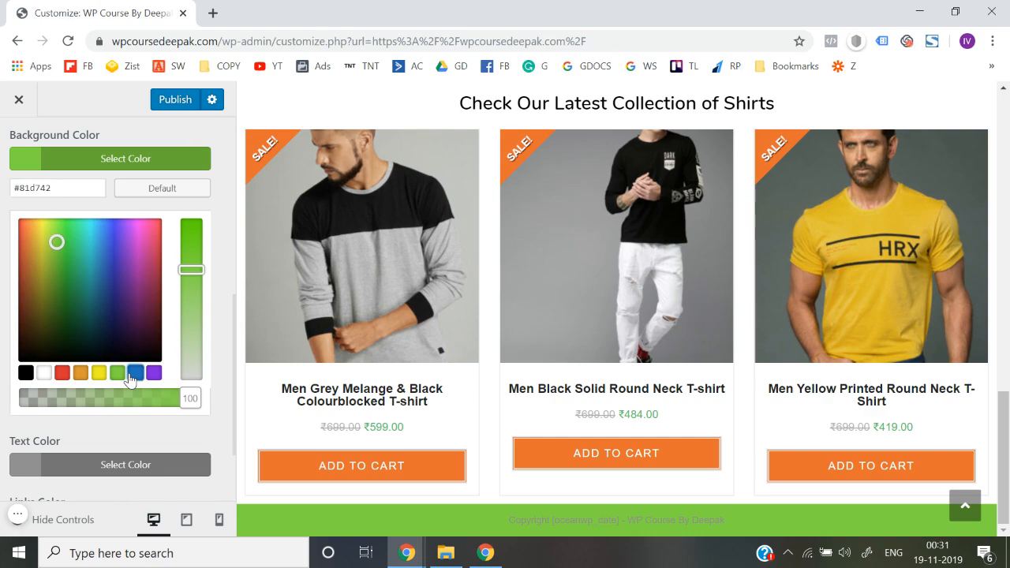
left_click(135, 374)
left_click(153, 372)
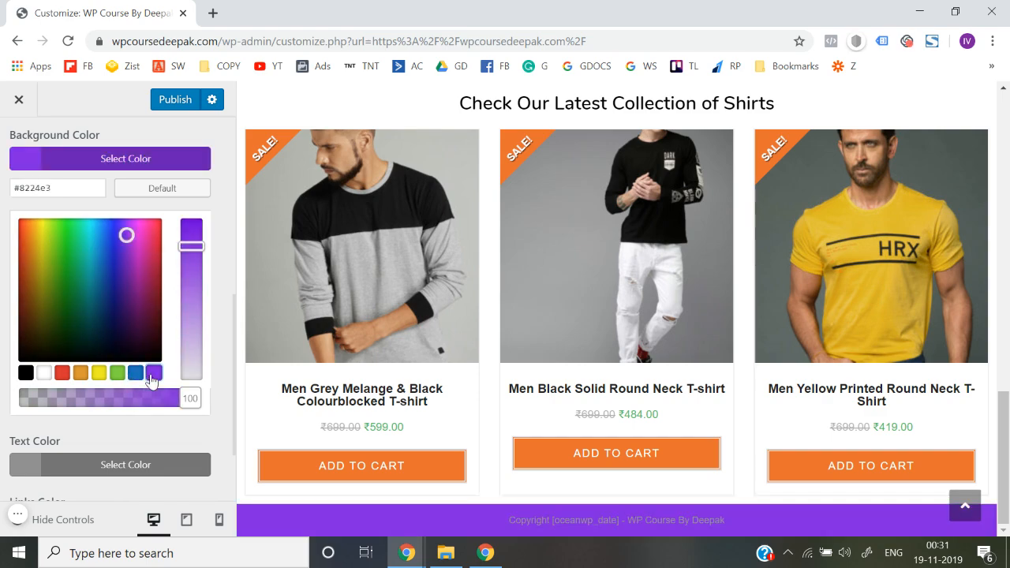
left_click(27, 373)
left_click(2, 356)
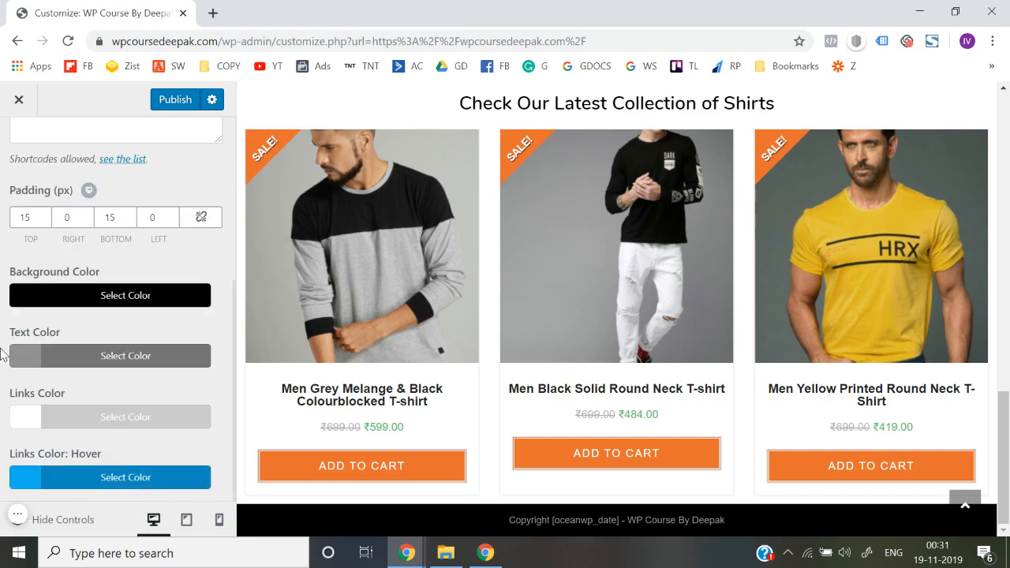
left_click(181, 104)
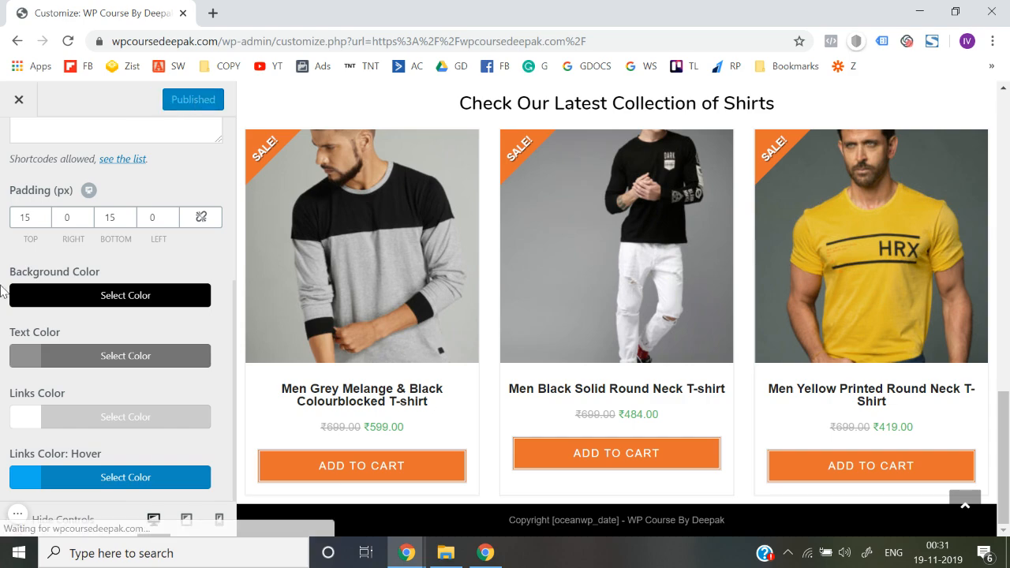
- Leave the customizer and open the Men Black & Silver Solid Kurta product page from the homepage
scroll(2, 292, "up", 4)
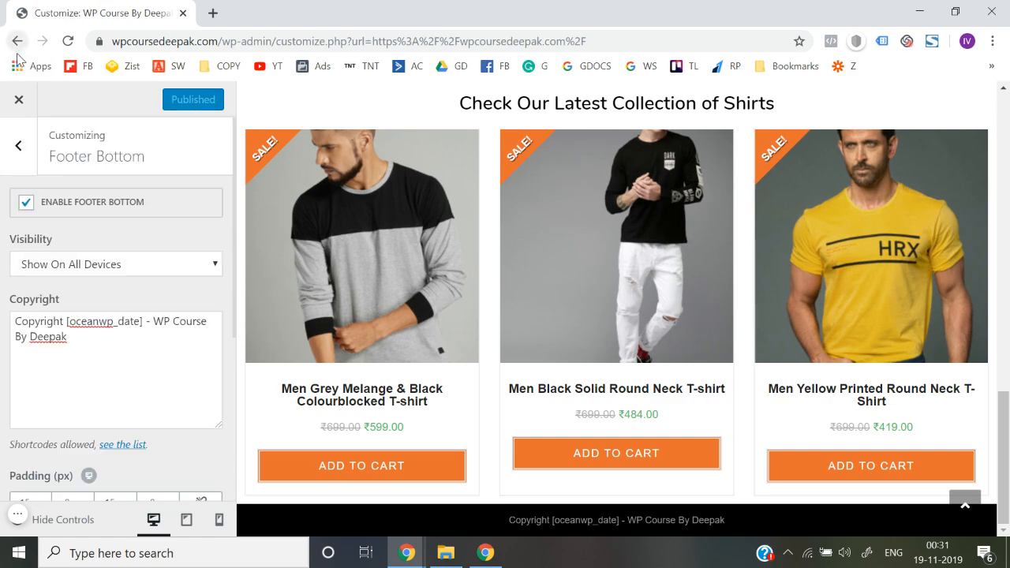
left_click(20, 103)
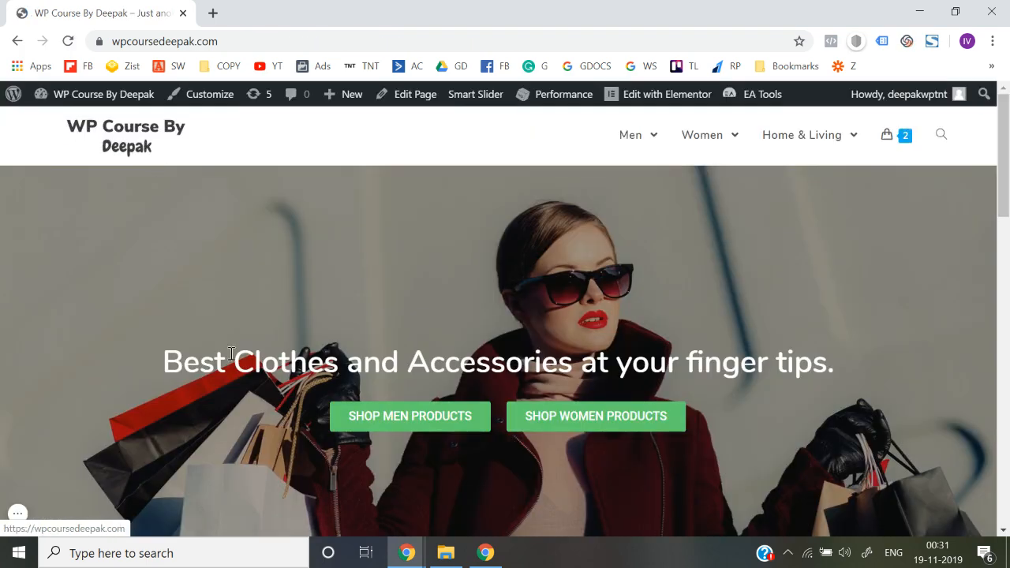
scroll(250, 385, "down", 2)
scroll(250, 384, "down", 5)
left_click(207, 231)
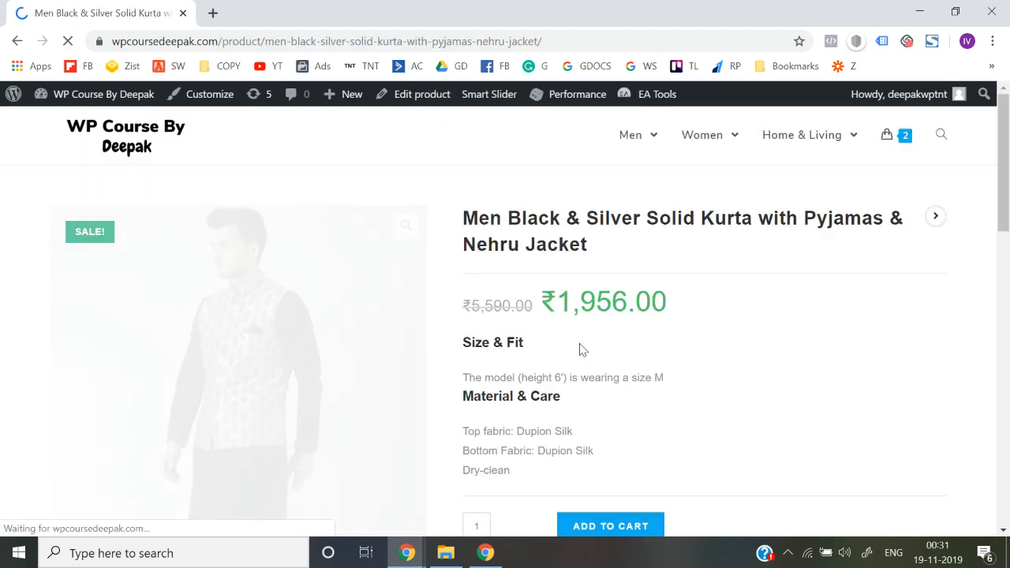
- Examine the product page's details, gallery images, description and related products area
scroll(581, 350, "down", 4)
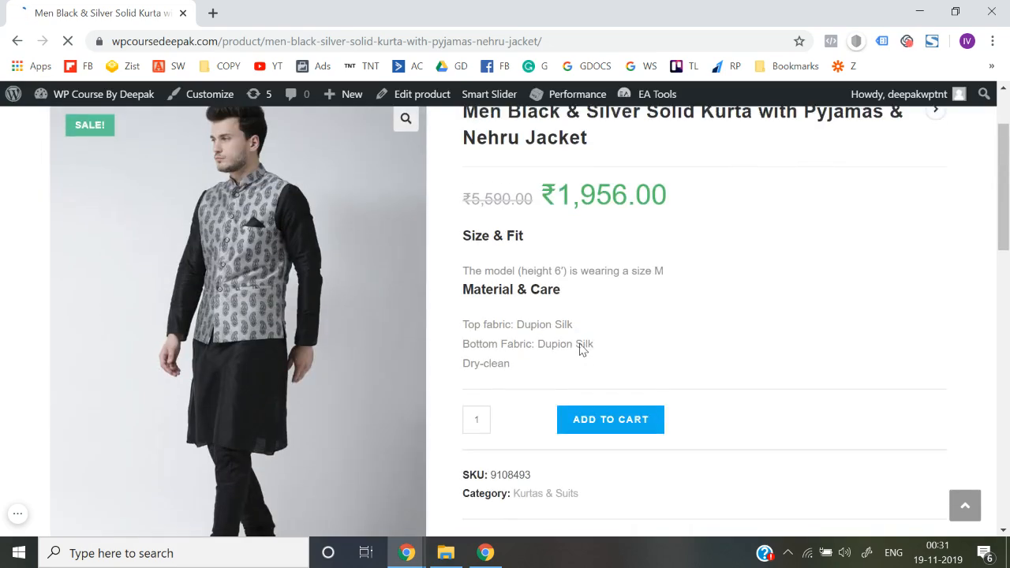
scroll(500, 365, "down", 5)
scroll(501, 366, "down", 3)
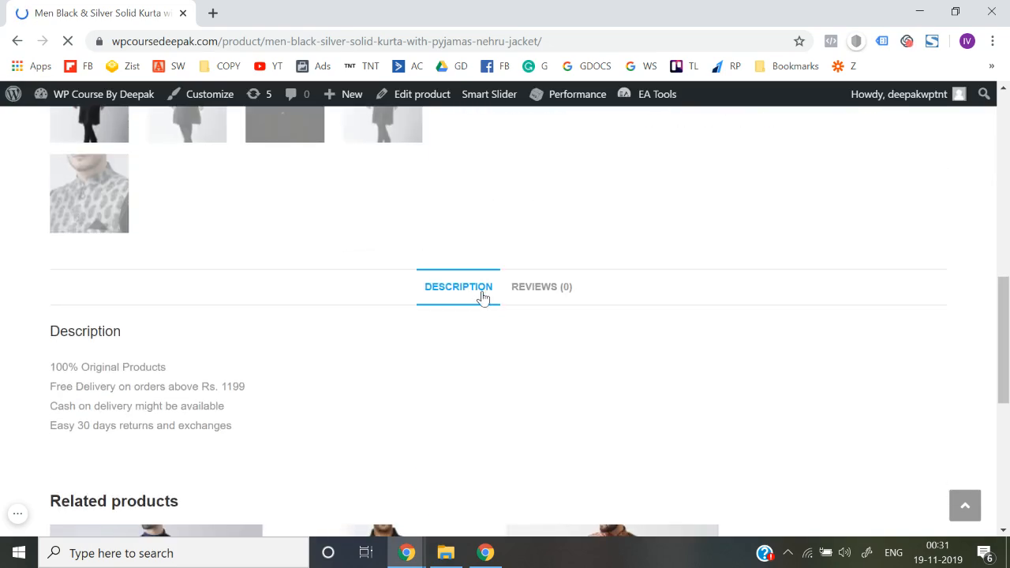
scroll(527, 296, "up", 3)
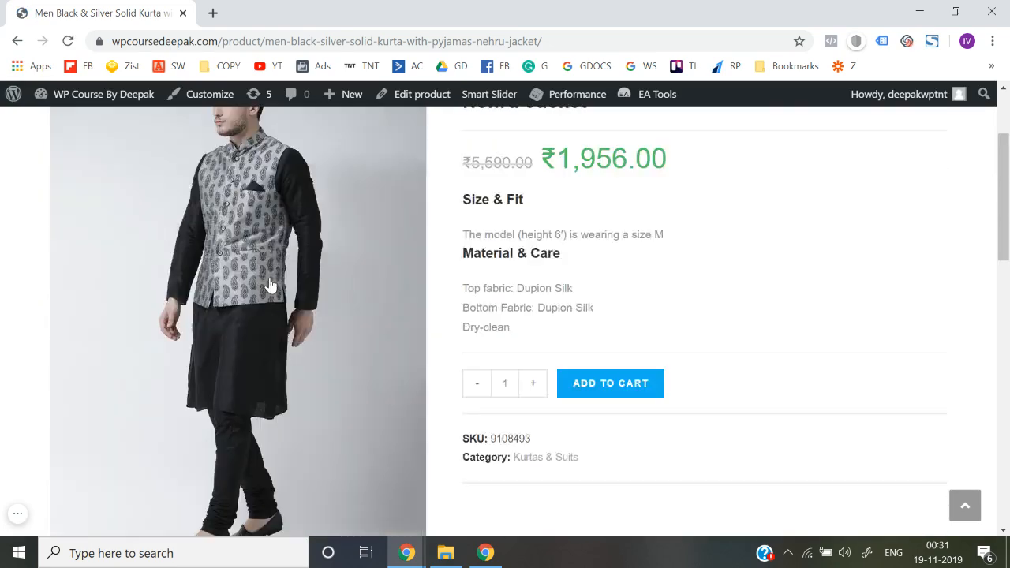
scroll(129, 377, "down", 4)
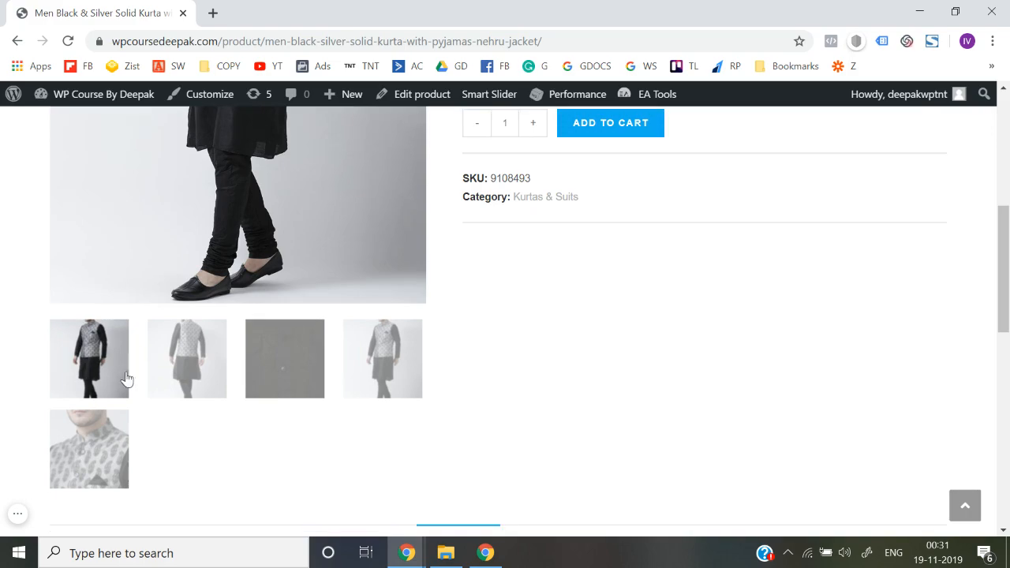
scroll(519, 330, "up", 5)
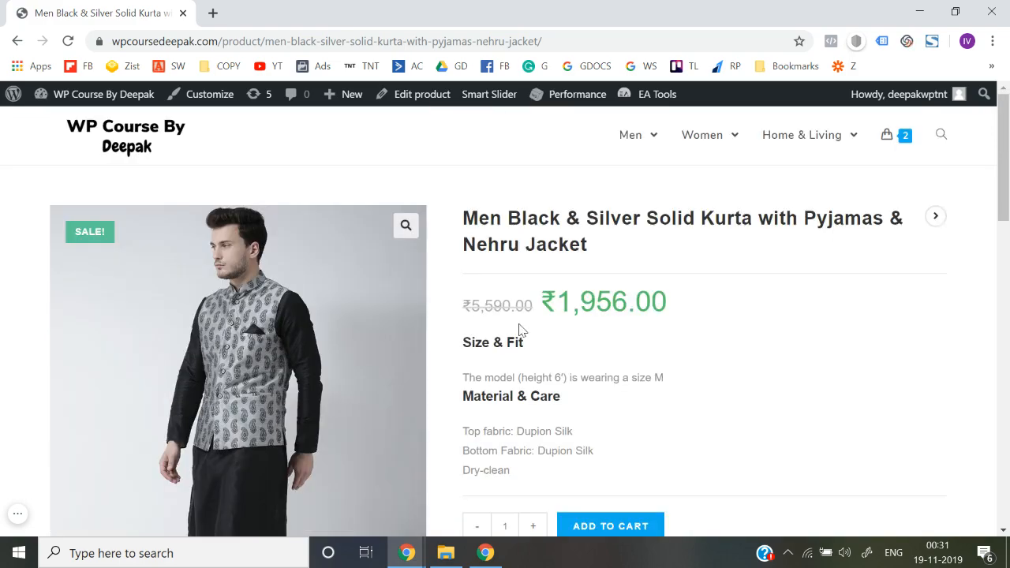
- Open the theme customizer from the product page and go to the WooCommerce Single Product settings
left_click(203, 95)
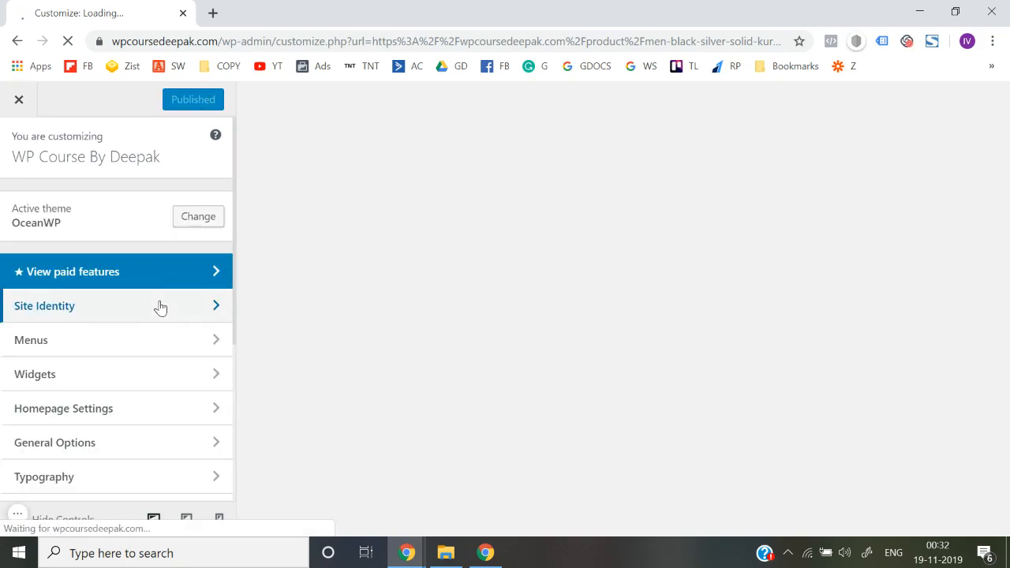
scroll(161, 308, "down", 2)
scroll(140, 363, "down", 2)
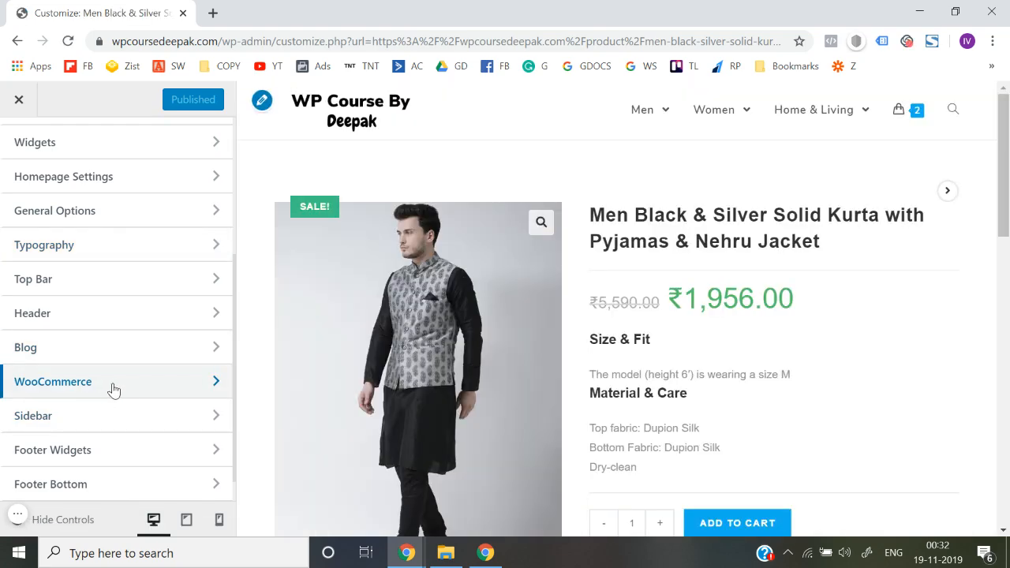
left_click(110, 386)
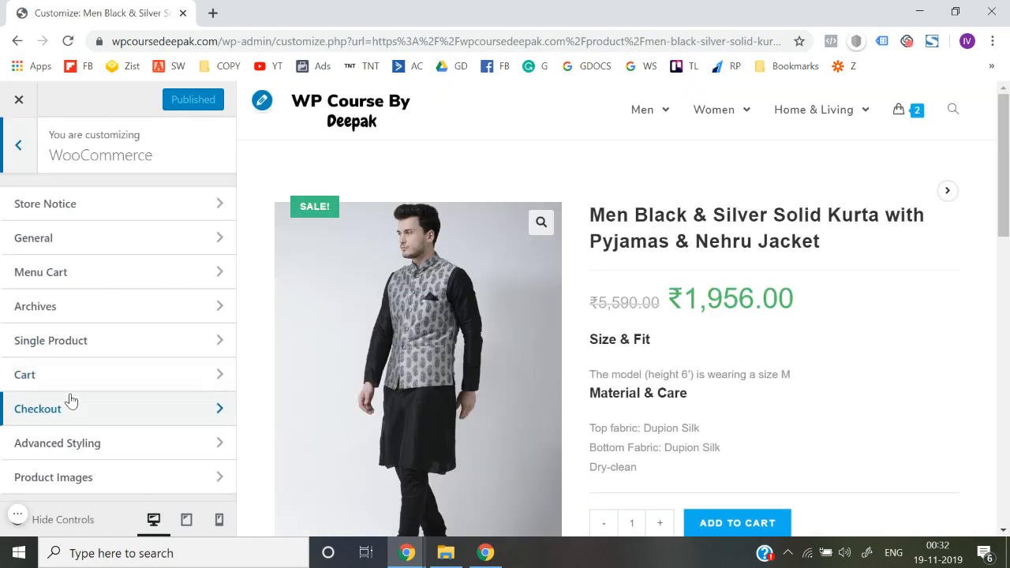
left_click(100, 360)
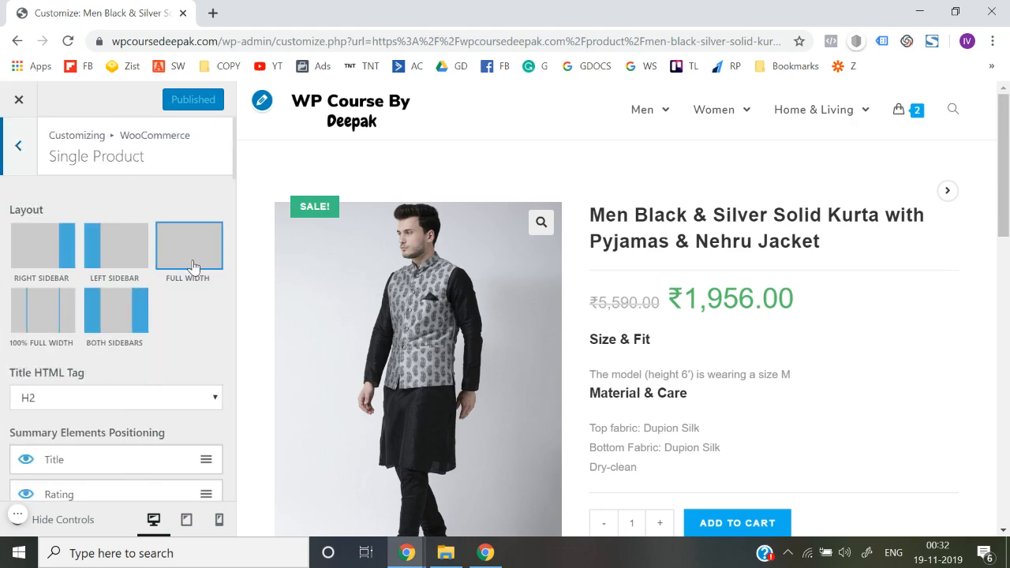
- Set the single product page's thumbnails layout to Vertical
scroll(188, 387, "down", 3)
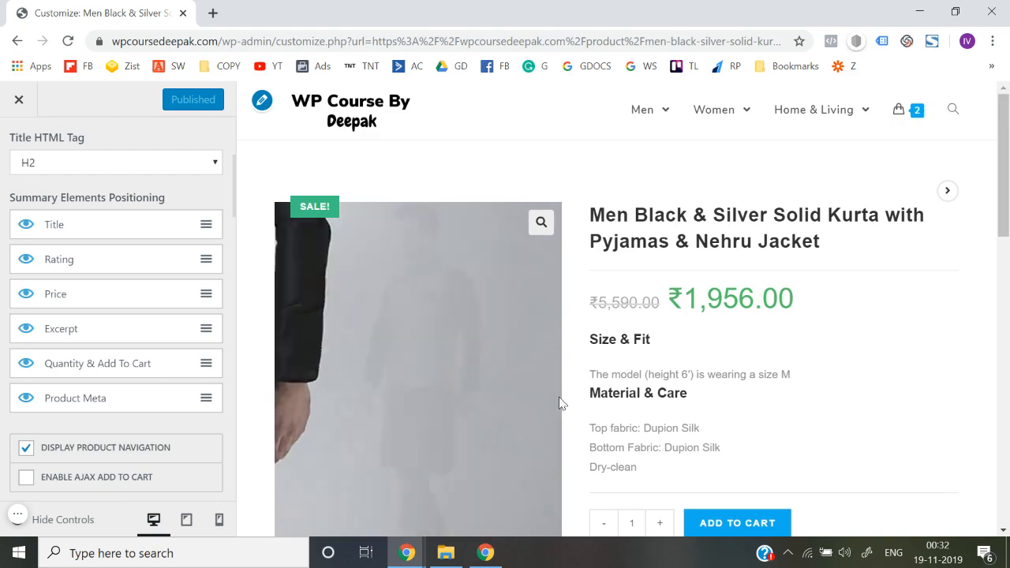
scroll(557, 402, "down", 2)
scroll(557, 403, "down", 1)
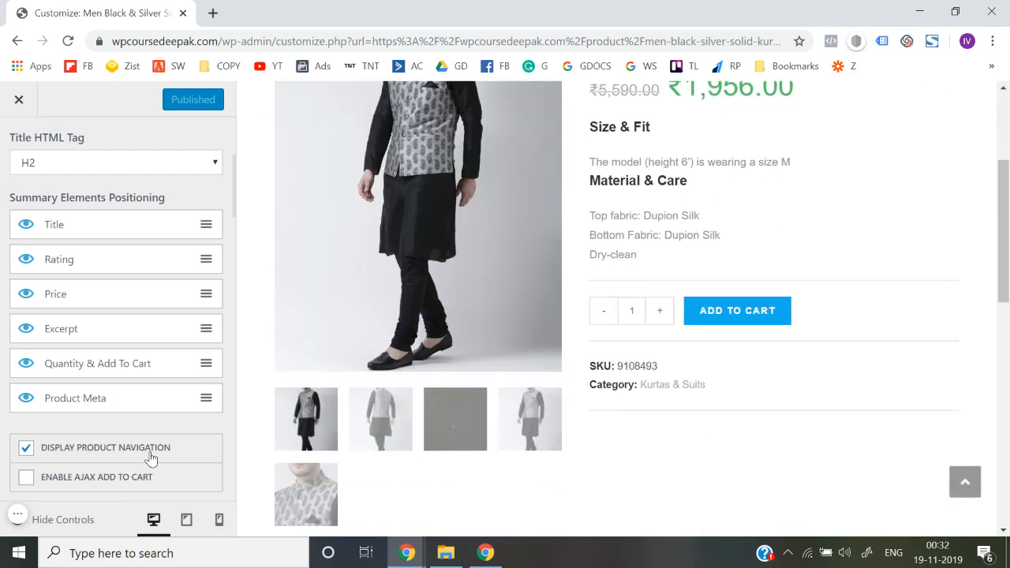
scroll(151, 458, "down", 1)
scroll(151, 458, "down", 1)
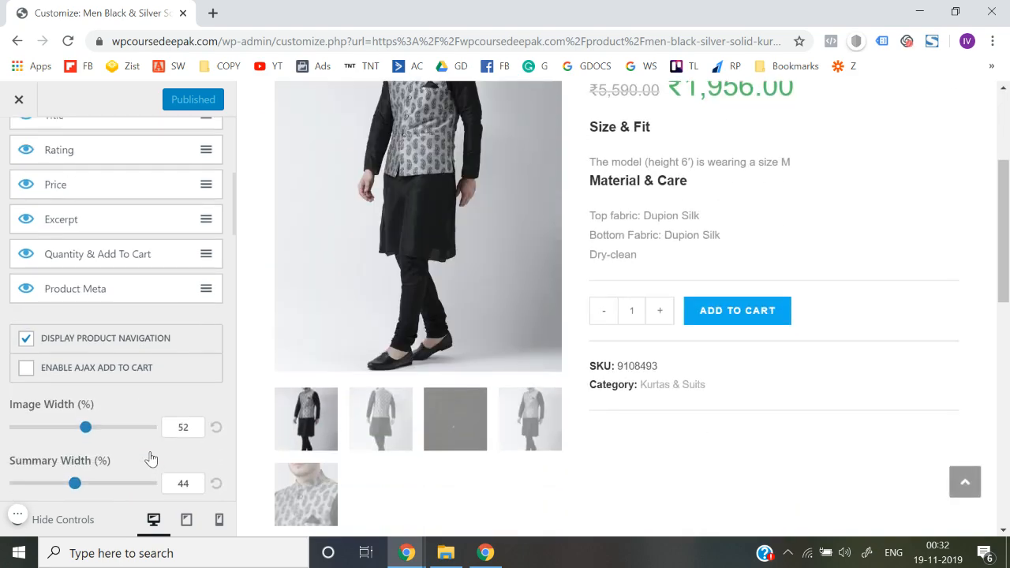
scroll(490, 441, "down", 2)
scroll(124, 404, "down", 4)
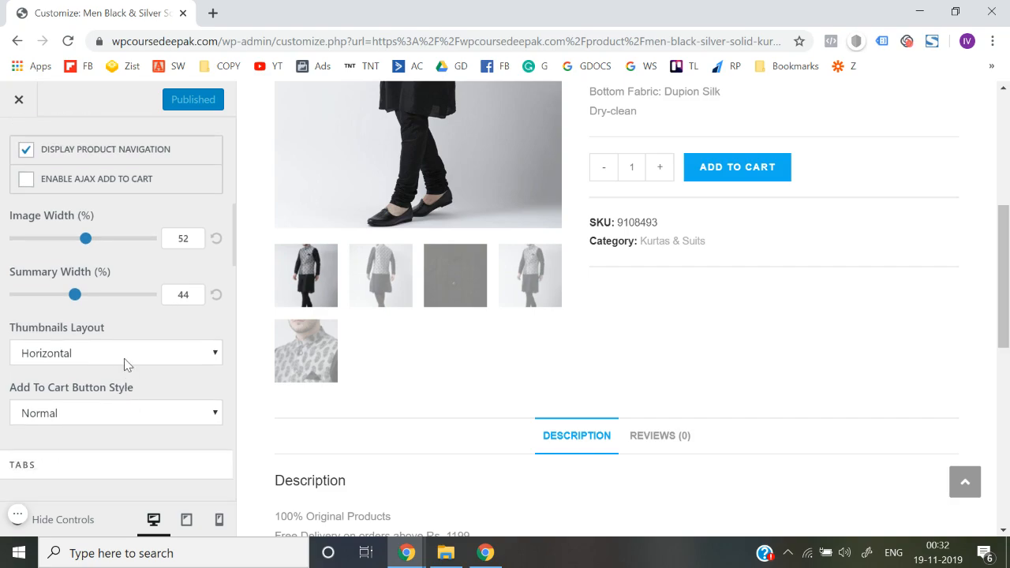
left_click(138, 362)
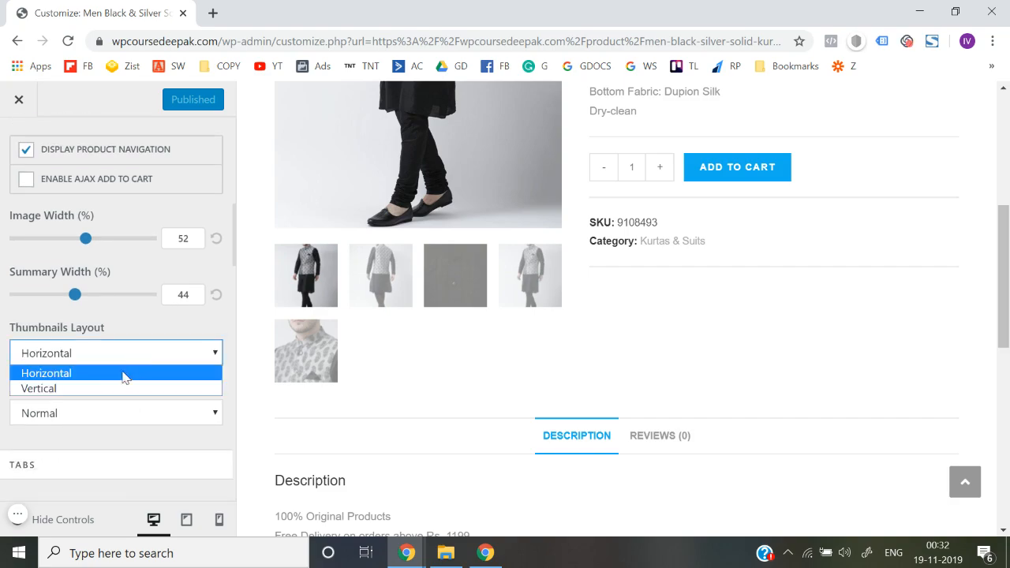
left_click(113, 387)
- Preview the product gallery by switching the main image between several of its thumbnails
scroll(430, 316, "up", 5)
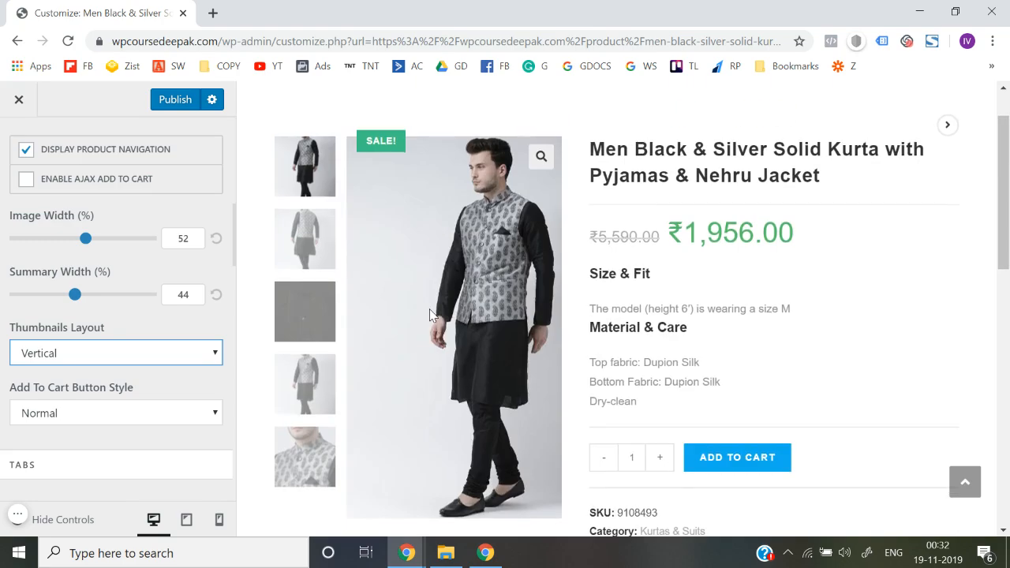
left_click(312, 284)
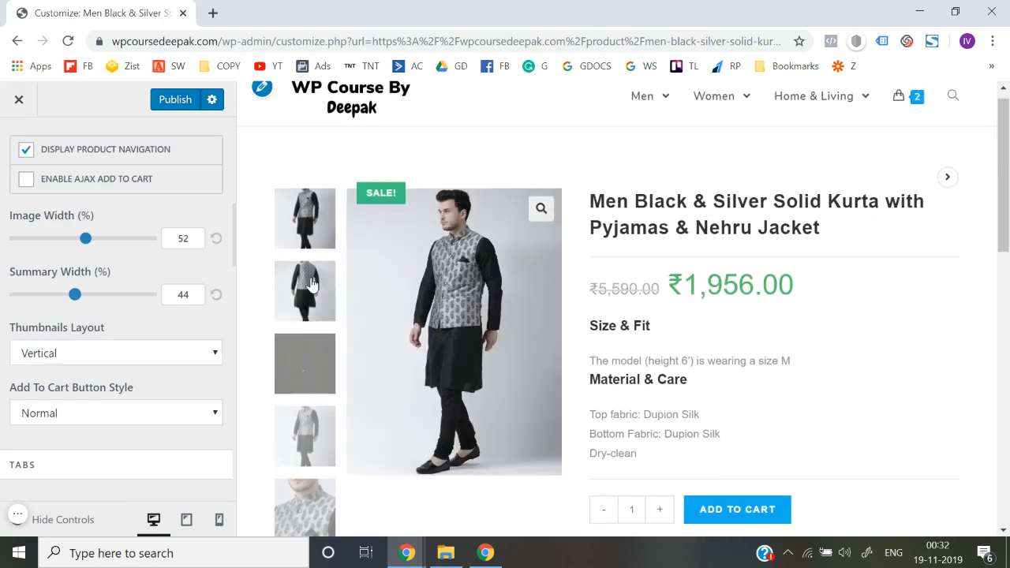
left_click(310, 350)
left_click(304, 434)
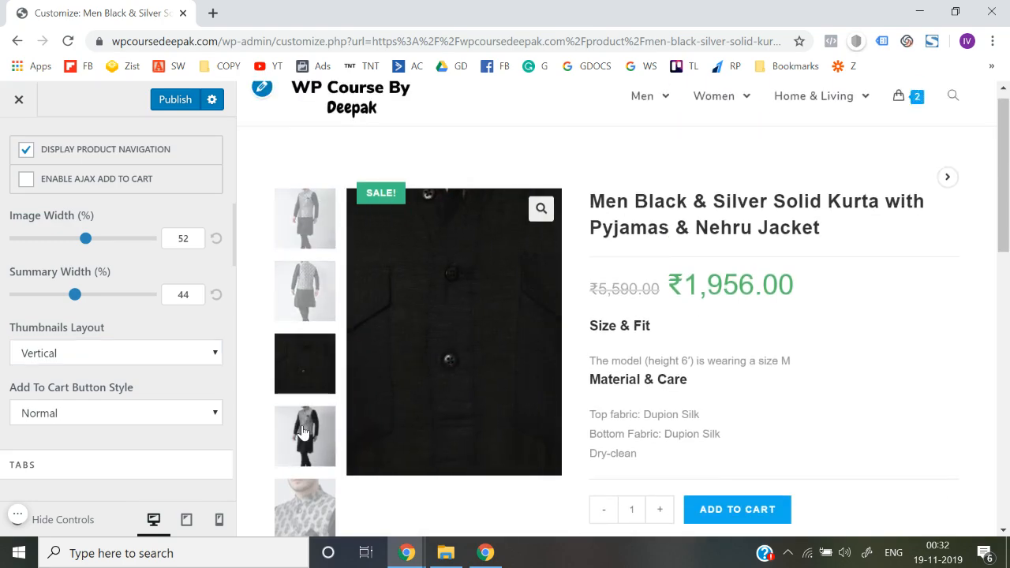
scroll(419, 408, "down", 2)
scroll(421, 404, "up", 2)
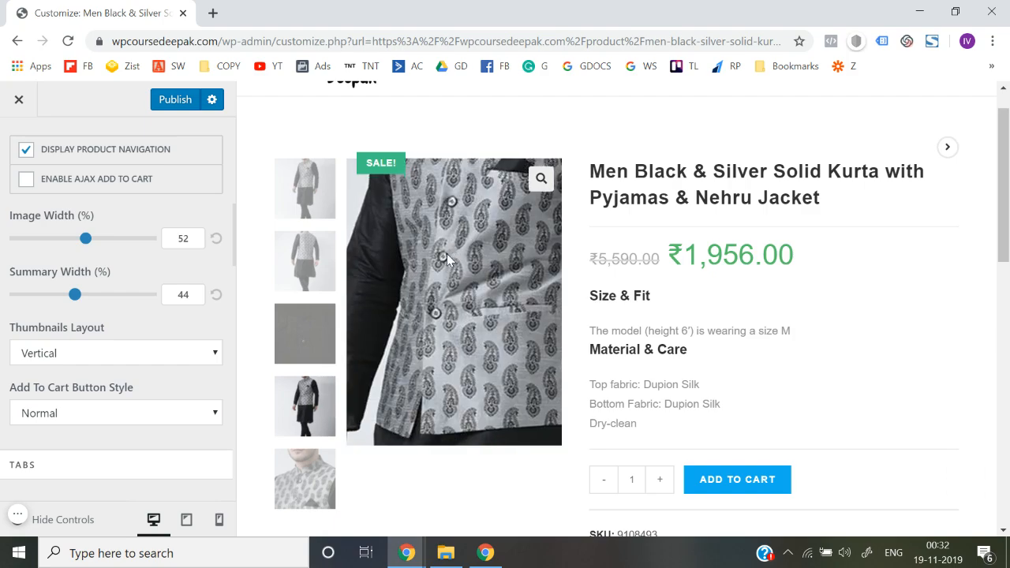
- Set the single product page's Add To Cart button style to Big
scroll(136, 448, "down", 1)
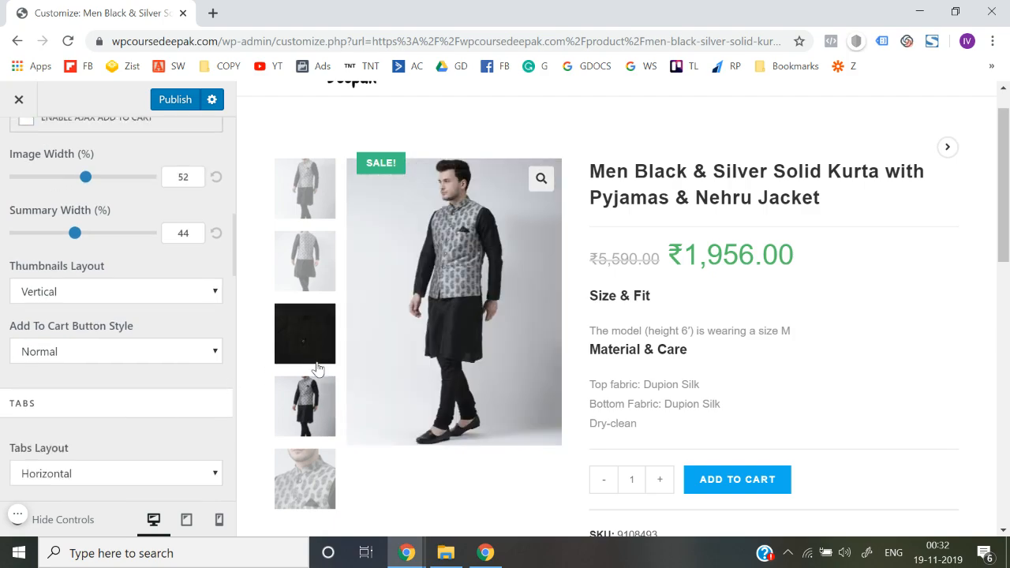
scroll(311, 359, "down", 1)
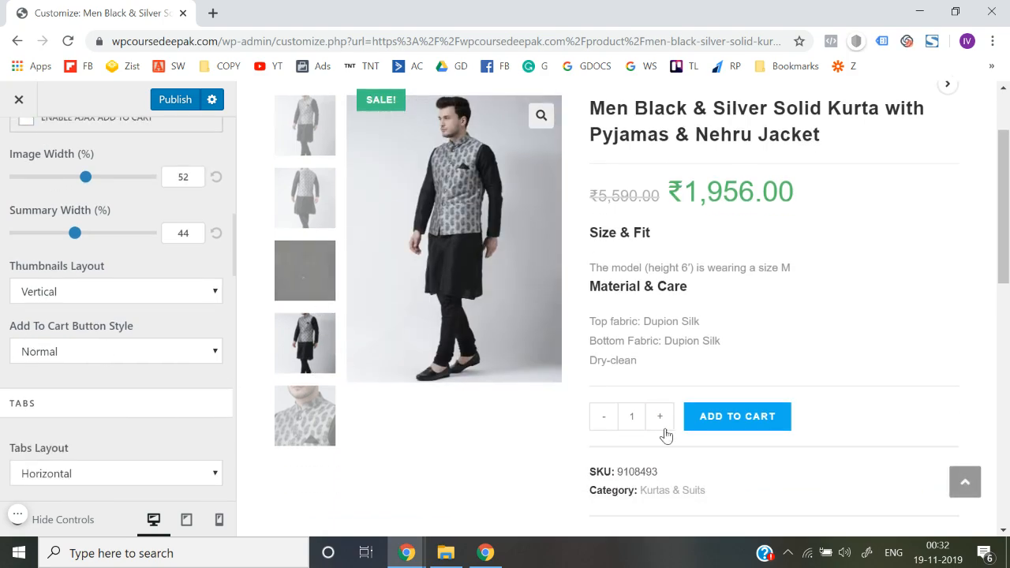
left_click(101, 354)
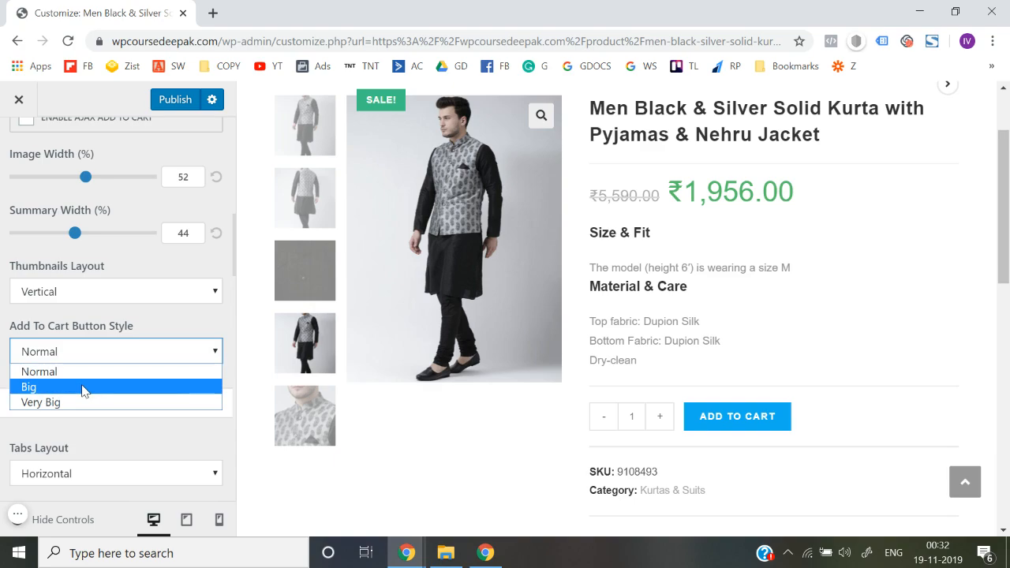
left_click(85, 387)
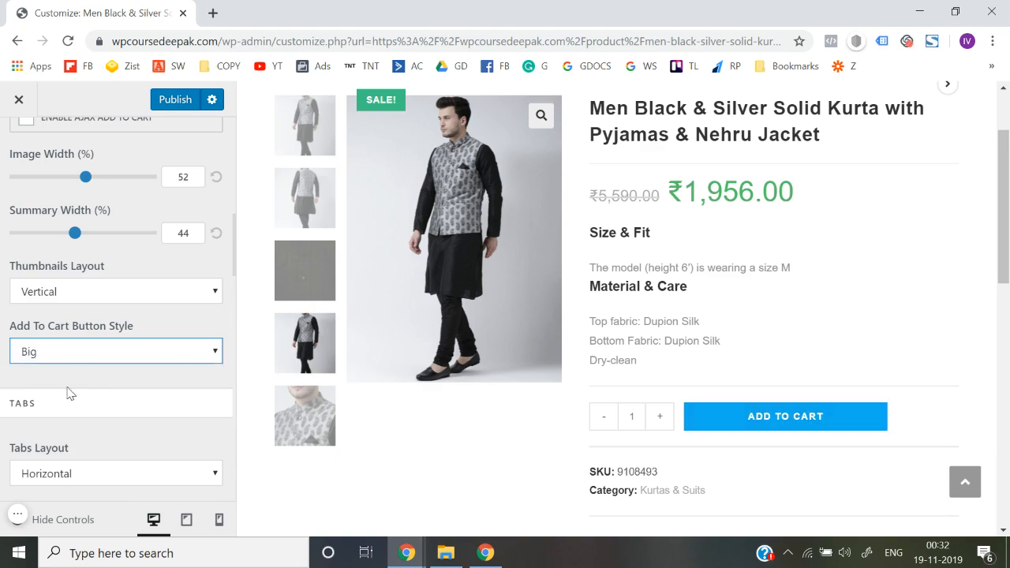
- Set the tabs layout of the product's description and reviews section to Vertical
scroll(2, 393, "down", 3)
scroll(494, 449, "down", 4)
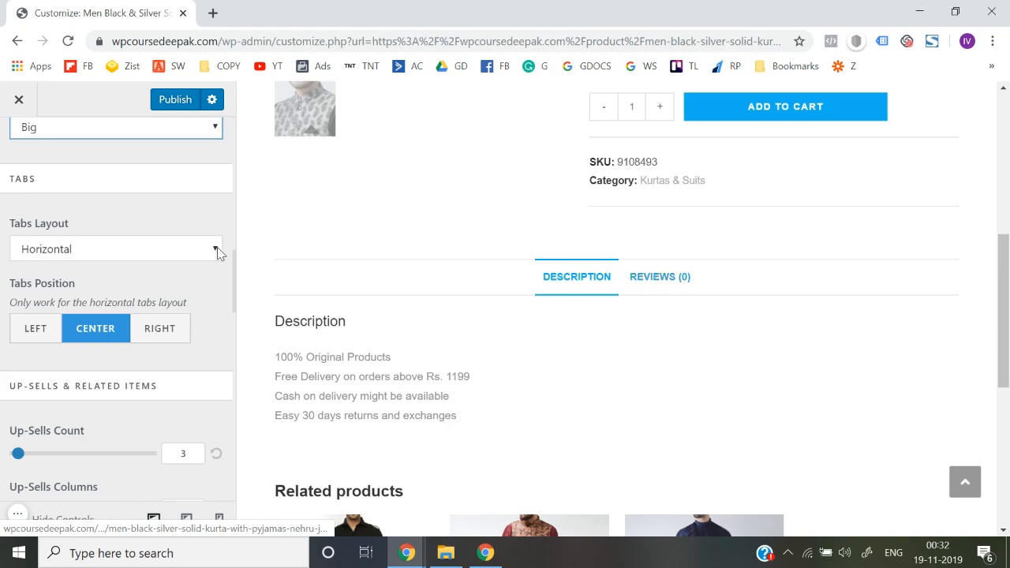
scroll(89, 251, "up", 1)
left_click(86, 266)
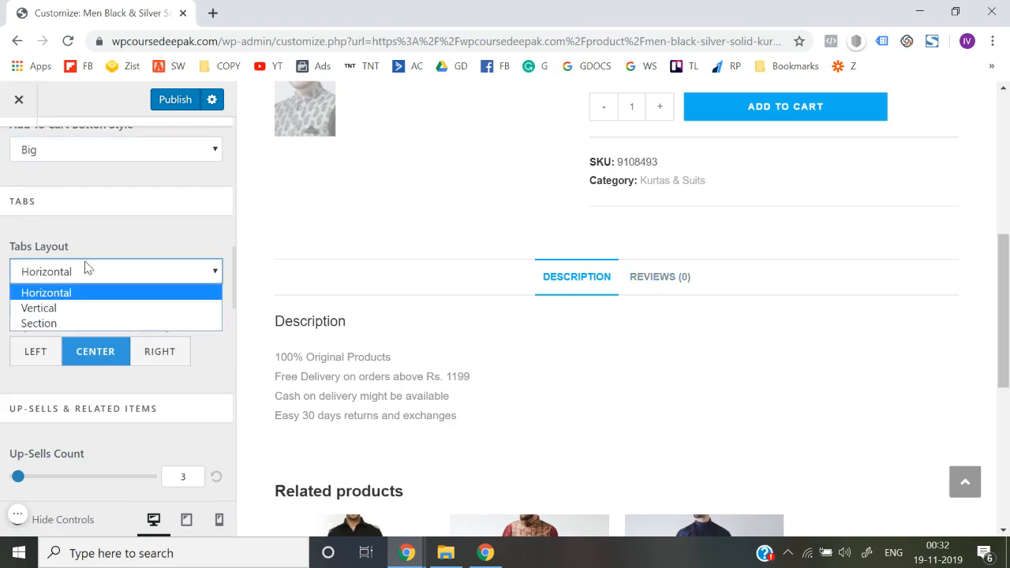
left_click(63, 308)
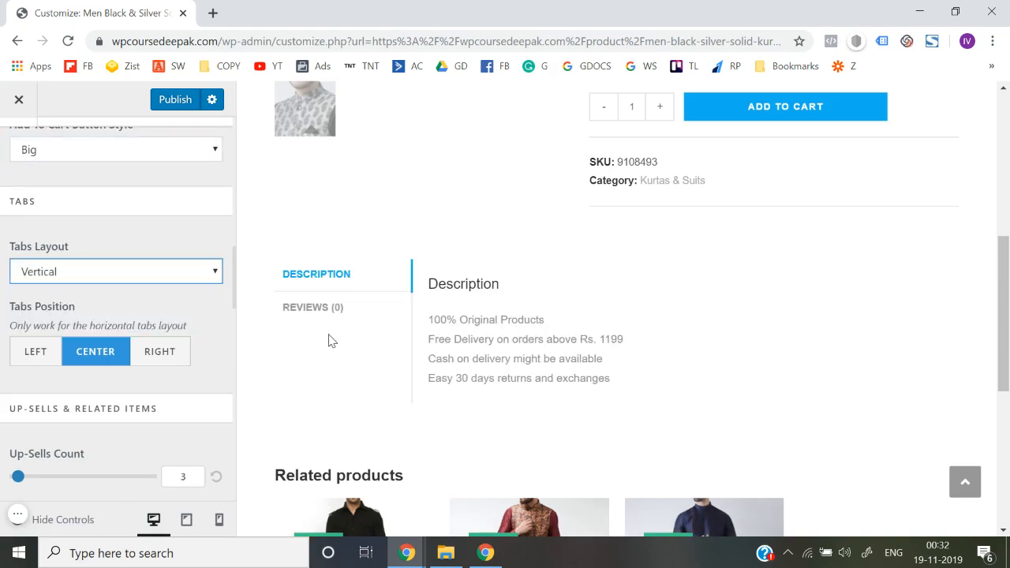
- Review the remaining Single Product settings, publish the changes and leave the customizer
scroll(4, 407, "down", 3)
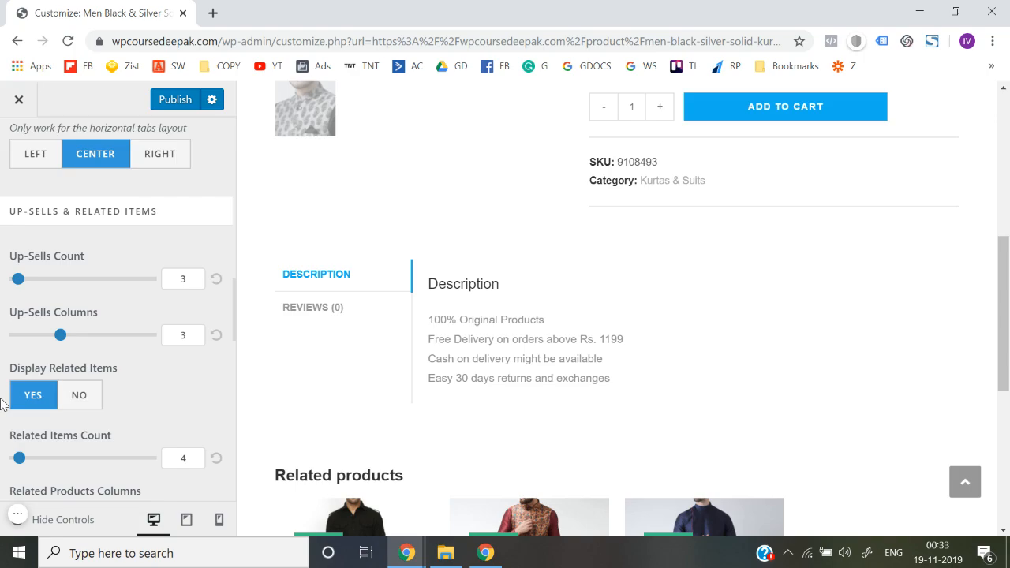
scroll(2, 403, "up", 6)
scroll(534, 327, "up", 5)
scroll(750, 392, "down", 1)
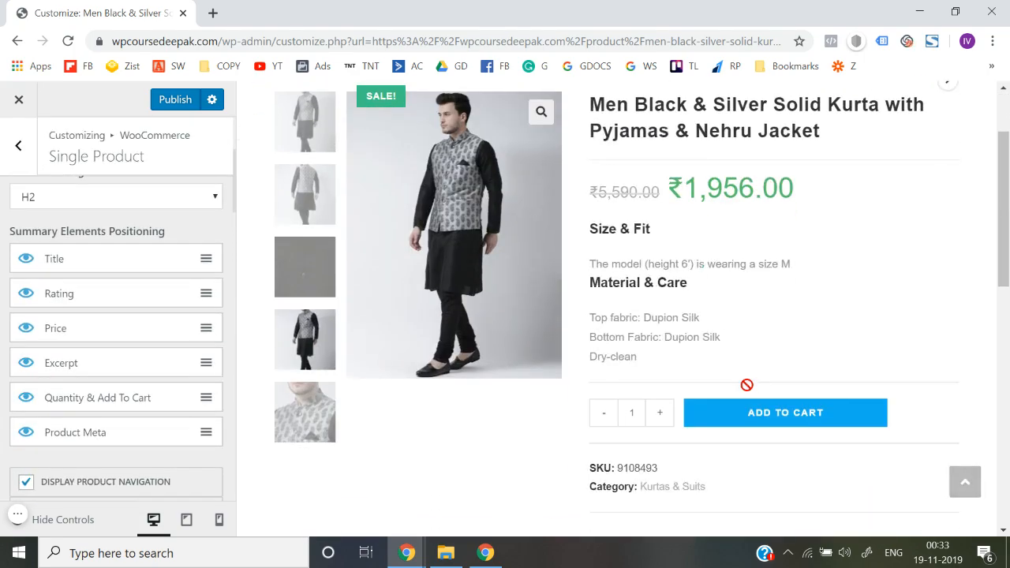
scroll(8, 371, "up", 3)
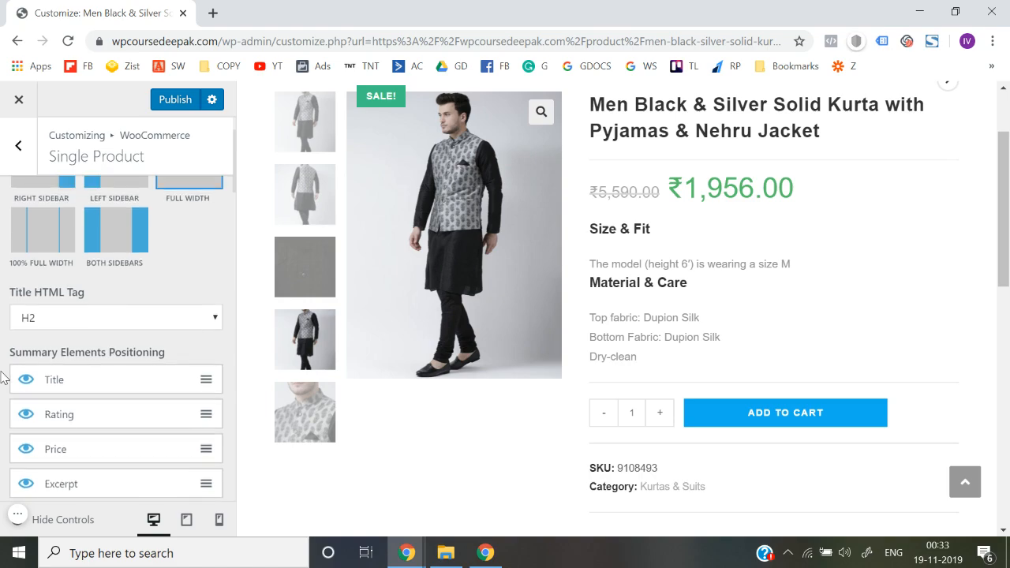
left_click(175, 103)
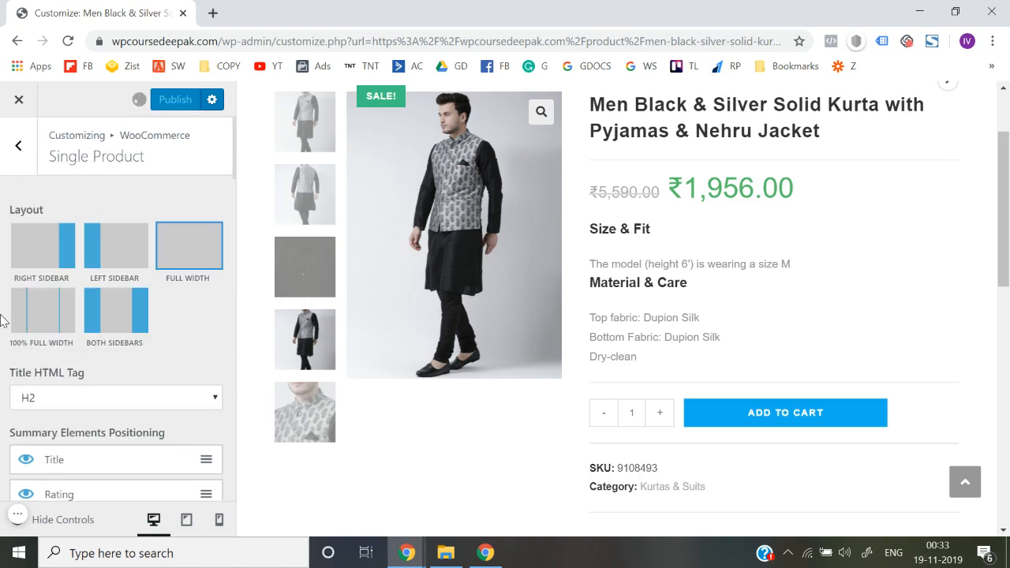
left_click(19, 101)
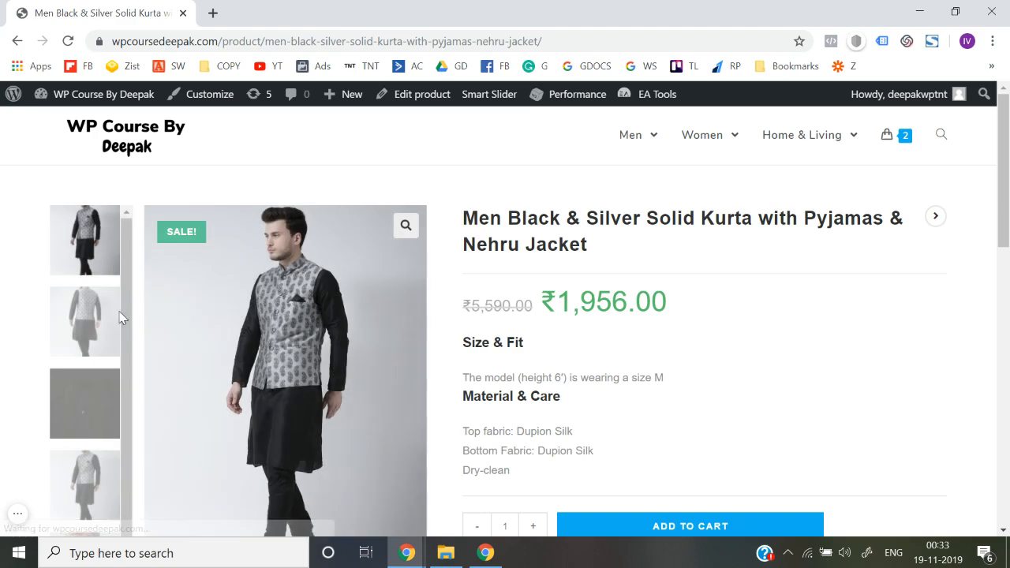
- Check the live product page down to its related products and open Men Maroon Printed Kurta Churidar With Jacket
scroll(100, 363, "down", 1)
scroll(4, 387, "down", 5)
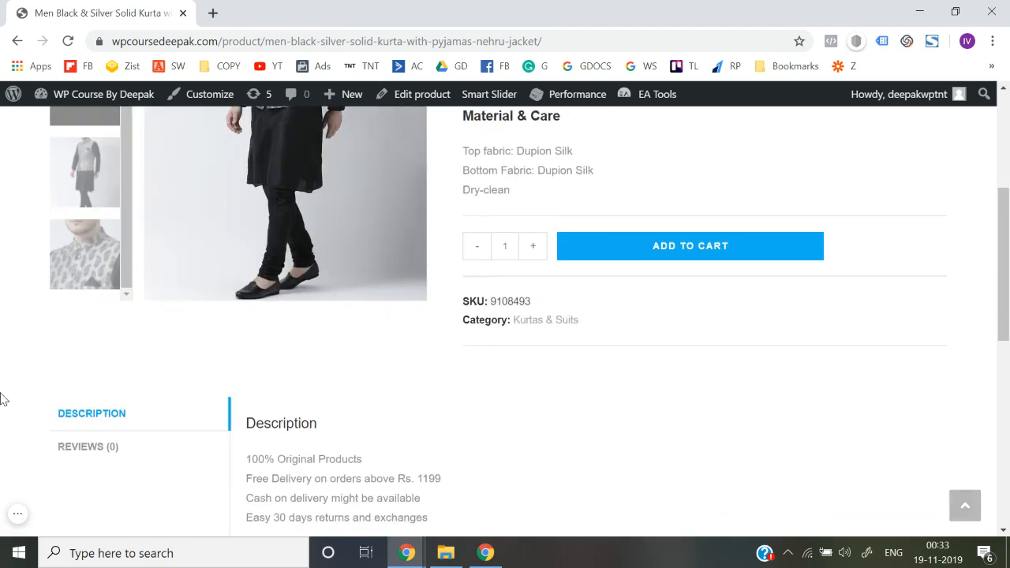
scroll(268, 242, "up", 5)
scroll(267, 247, "down", 10)
scroll(268, 246, "up", 2)
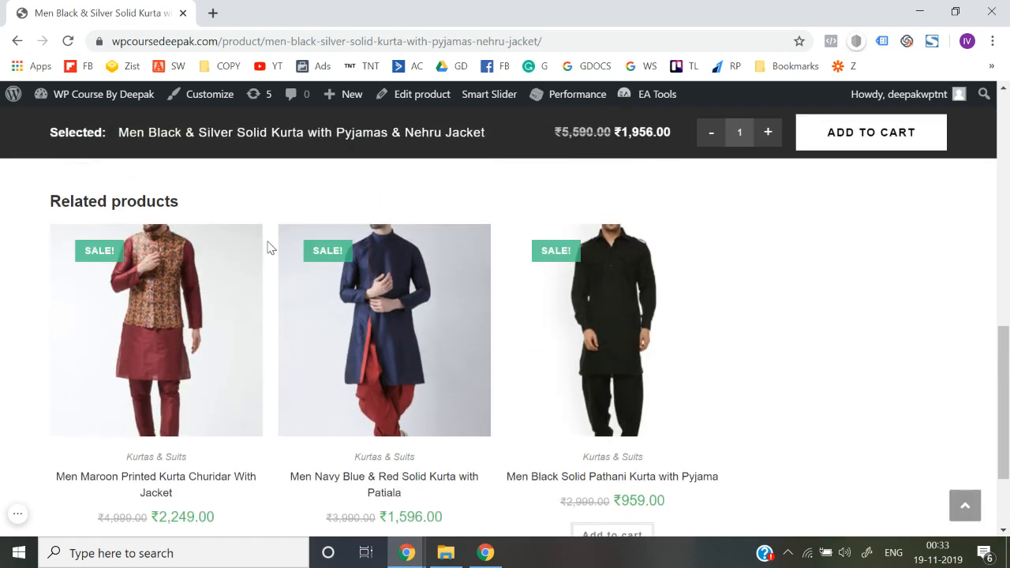
left_click(169, 320)
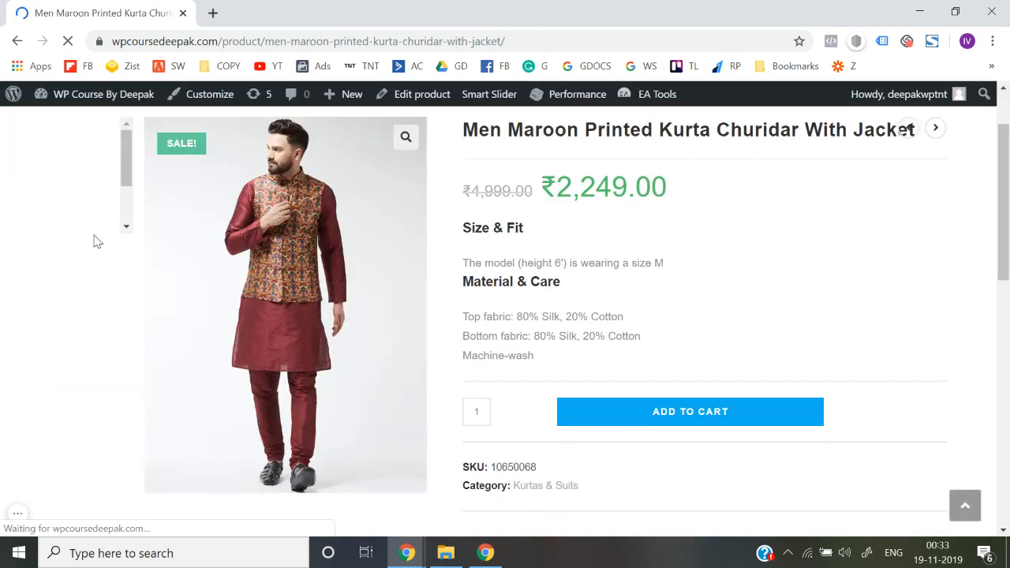
- Examine the maroon kurta page's gallery thumbnails, description tabs and add-to-cart area
scroll(95, 293, "down", 2)
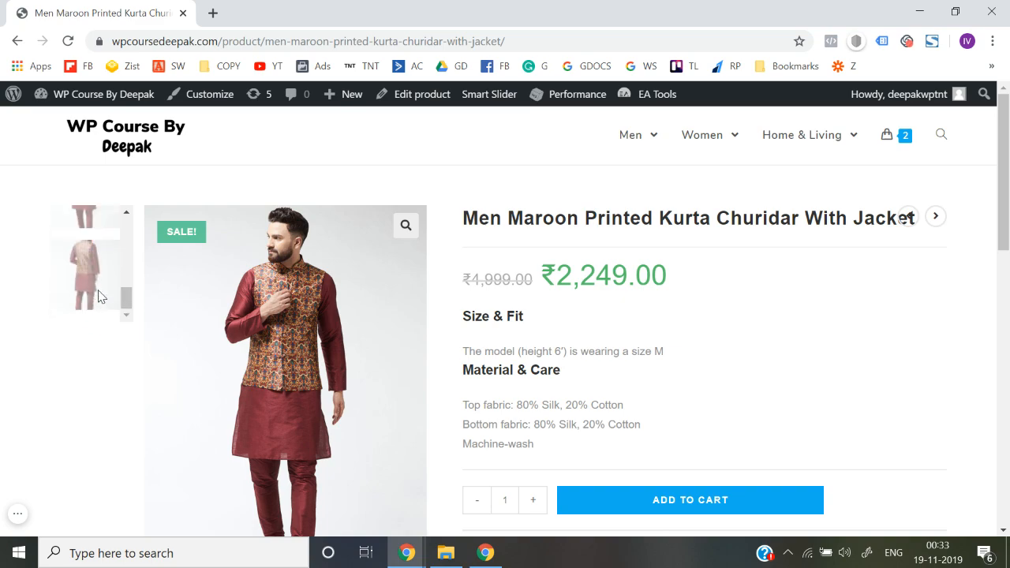
scroll(248, 356, "down", 3)
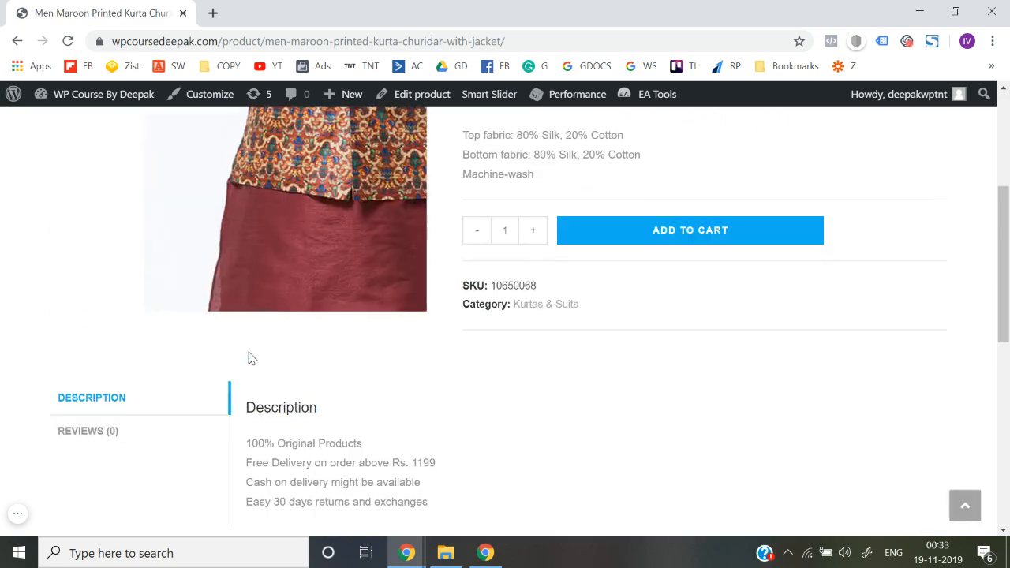
scroll(100, 295, "up", 3)
scroll(100, 266, "down", 8)
scroll(99, 266, "up", 10)
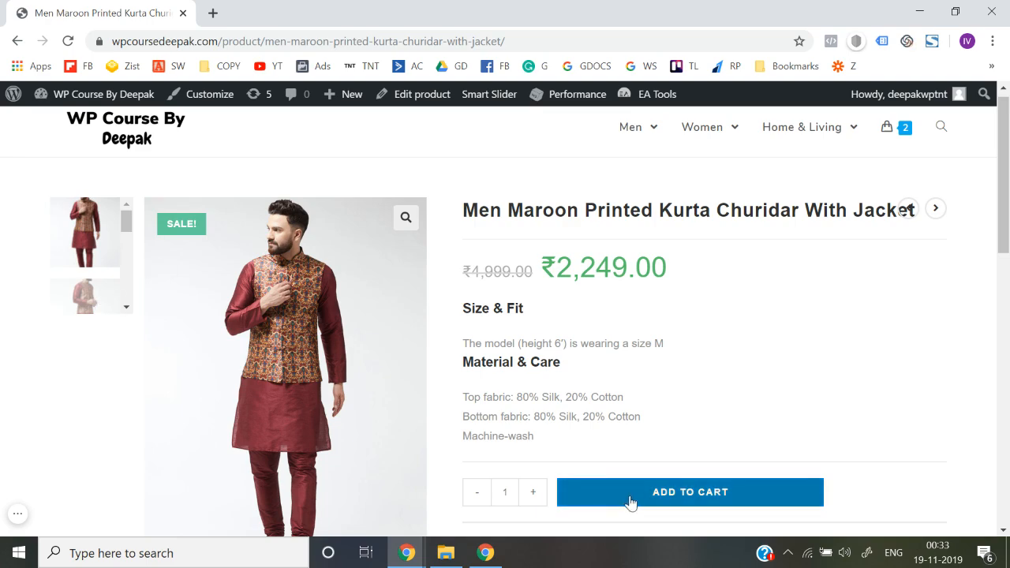
scroll(595, 356, "down", 10)
scroll(595, 356, "up", 10)
- Add the Men Maroon Printed Kurta Churidar With Jacket to the cart and open the cart page to review its layout
scroll(597, 361, "down", 3)
left_click(640, 348)
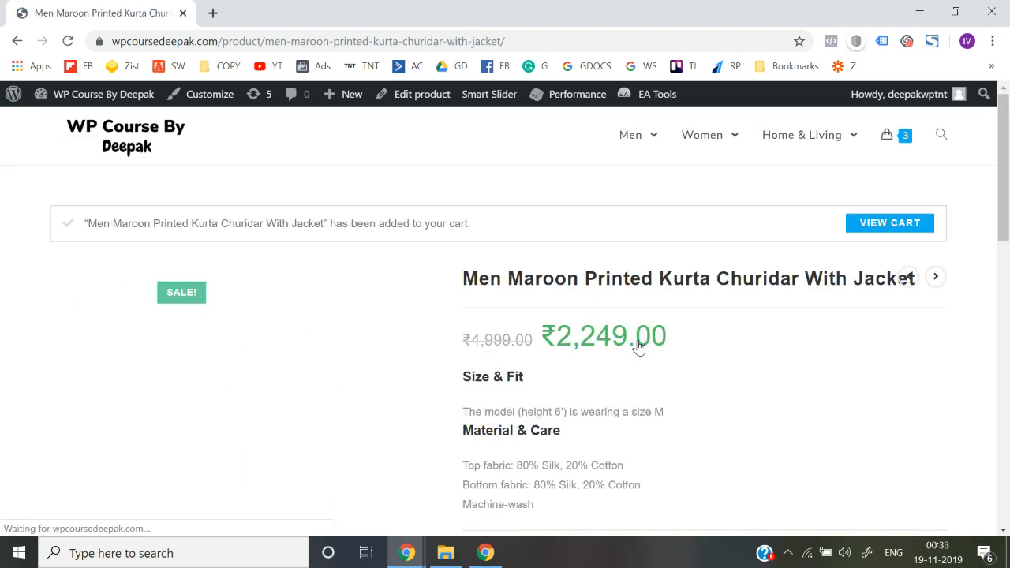
left_click(892, 229)
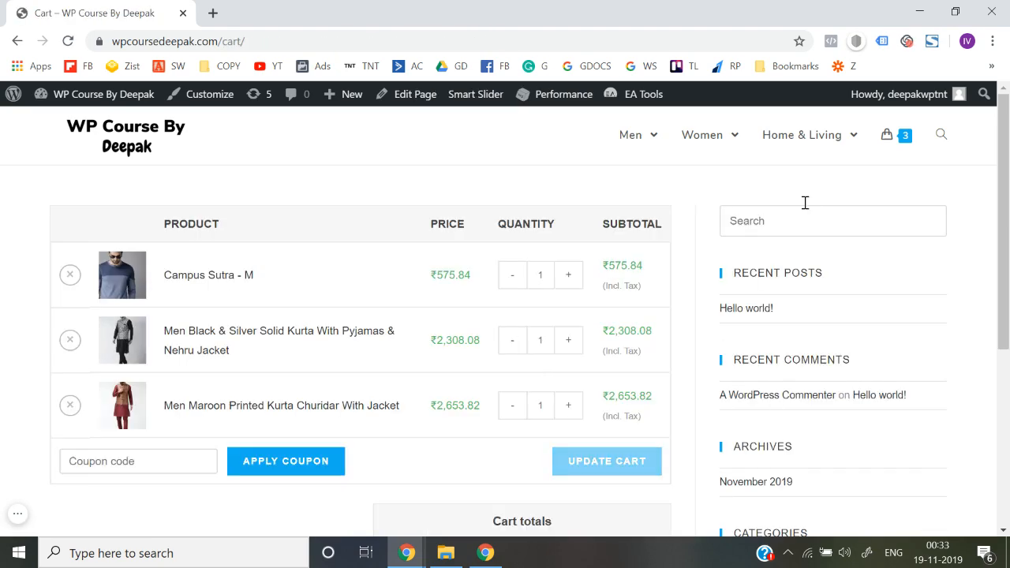
scroll(795, 395, "down", 4)
scroll(791, 395, "up", 4)
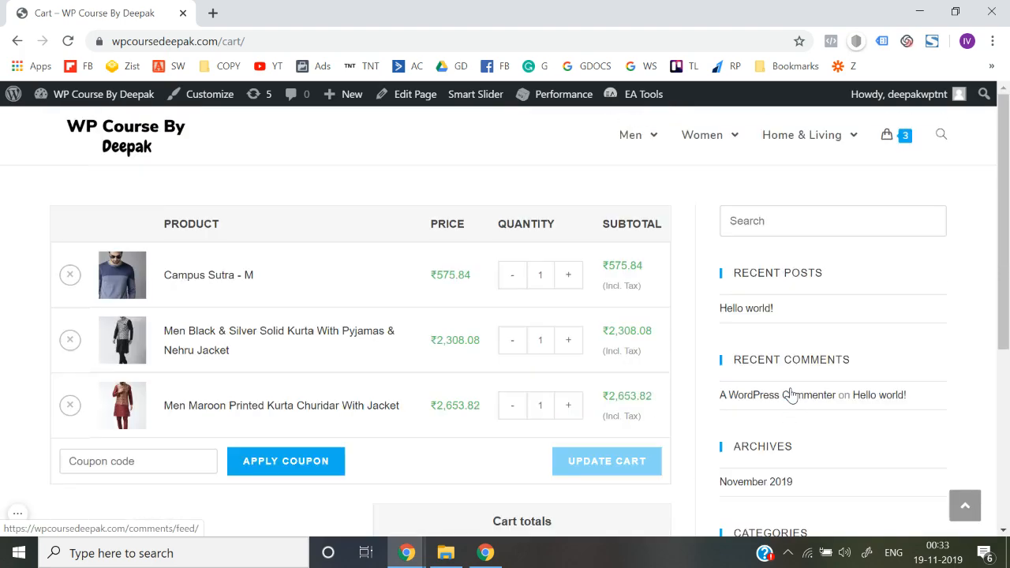
scroll(793, 395, "down", 1)
scroll(793, 395, "up", 1)
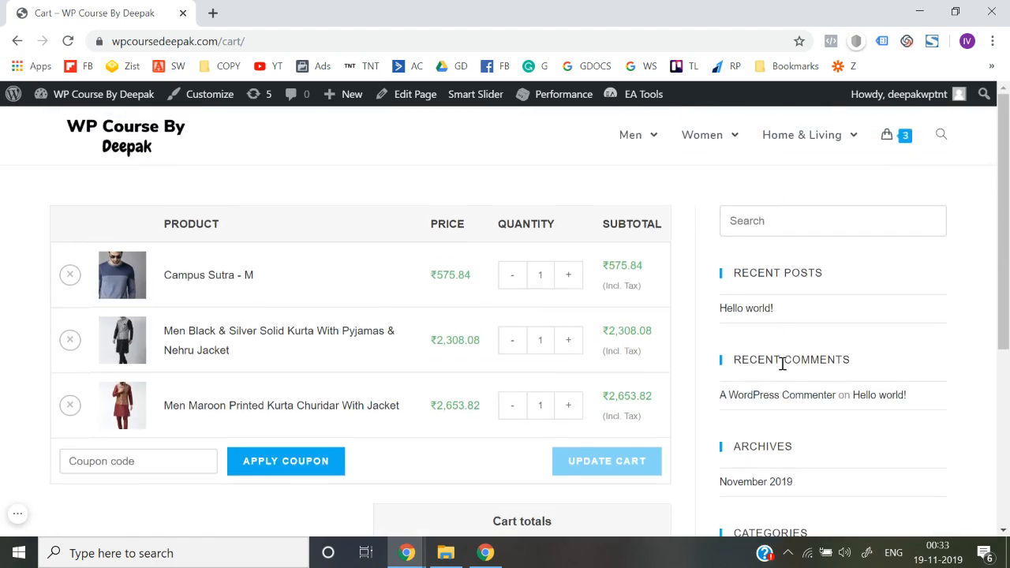
- Look over the live cart page down to its totals, and open the Cart page for editing from the admin's page list
scroll(782, 367, "down", 4)
scroll(782, 371, "up", 4)
scroll(709, 296, "down", 3)
scroll(808, 325, "down", 1)
scroll(808, 324, "up", 4)
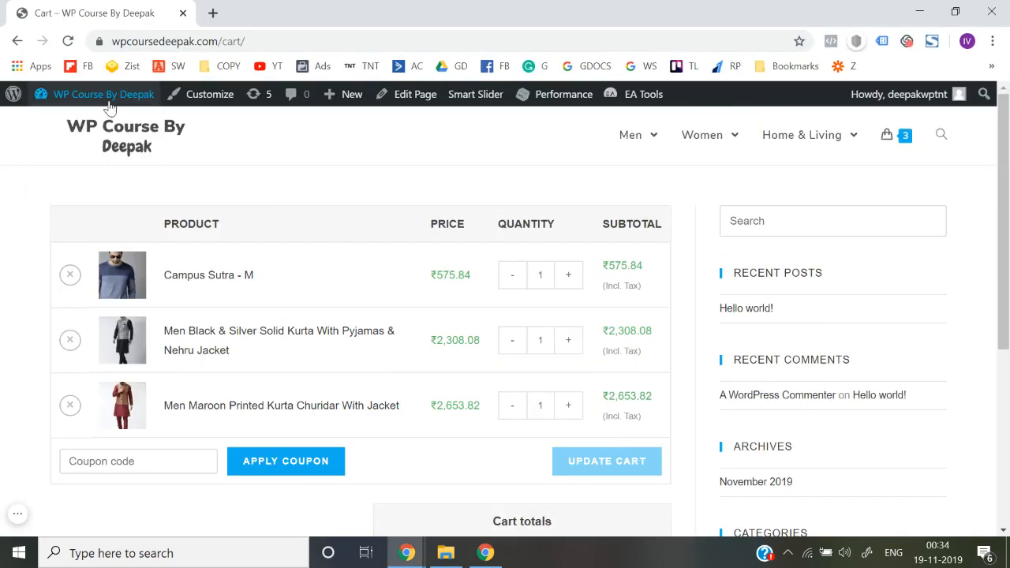
mouse_move(94, 95)
left_click(68, 131)
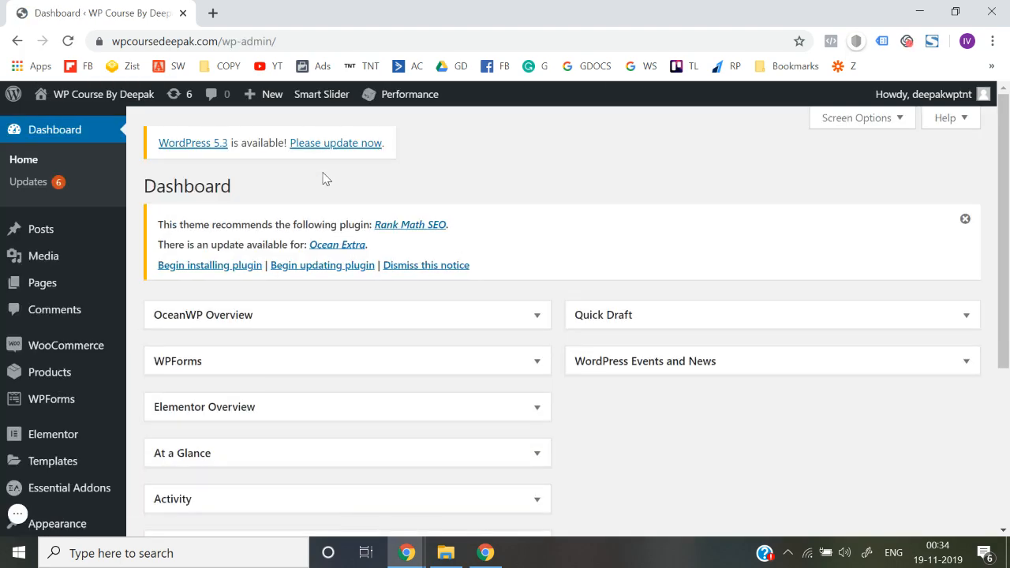
mouse_move(44, 289)
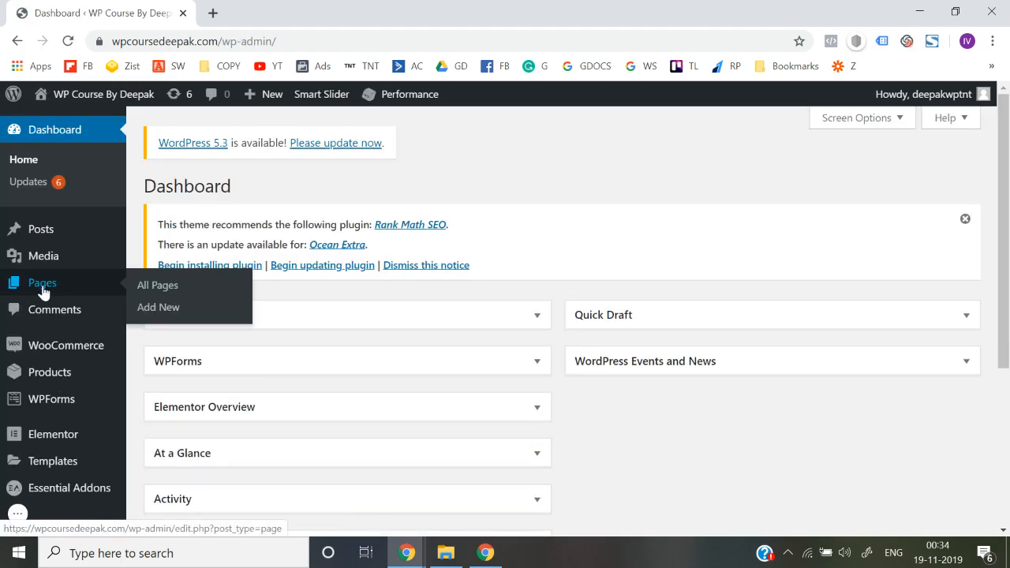
left_click(158, 286)
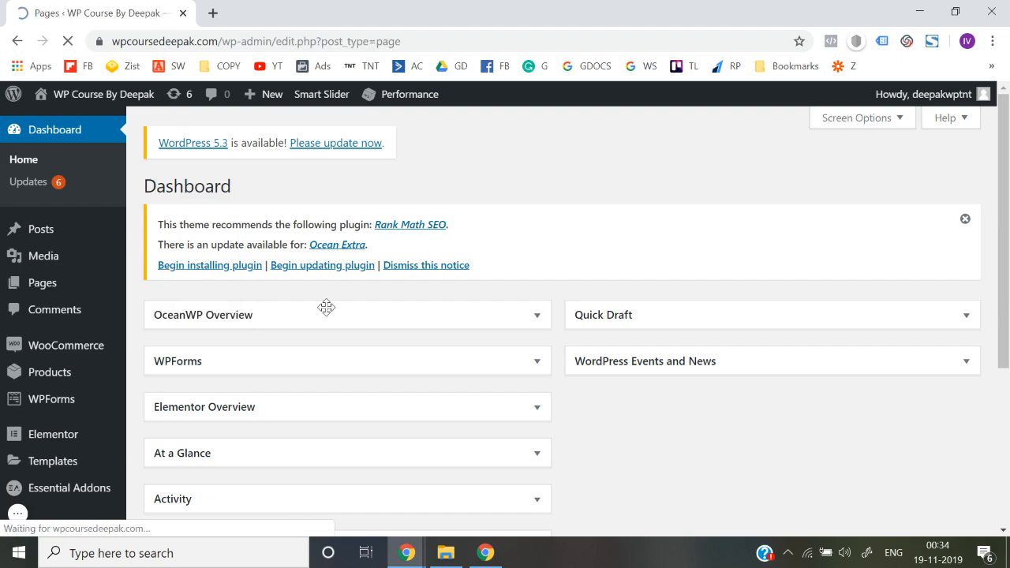
scroll(327, 306, "down", 3)
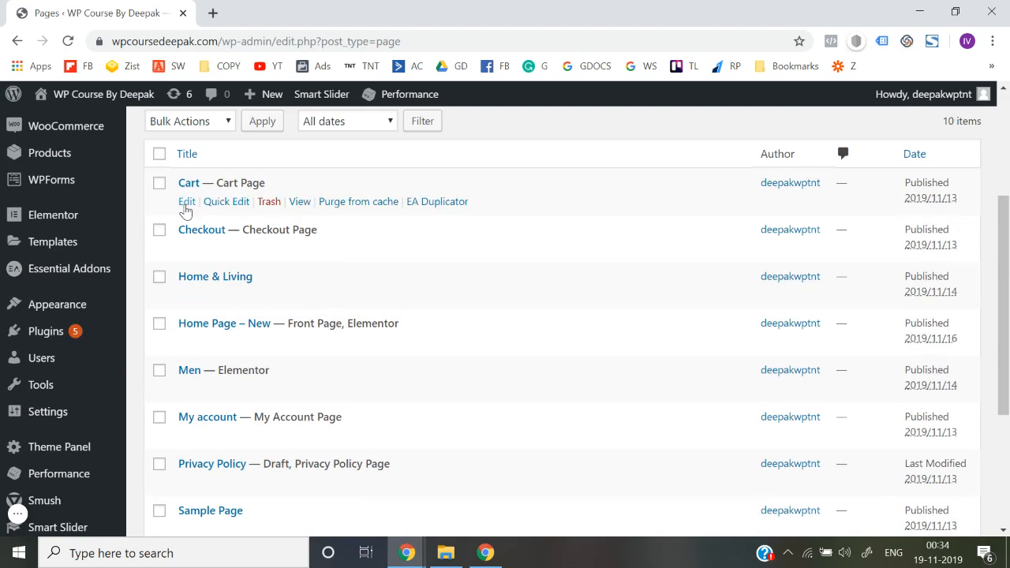
left_click(186, 204)
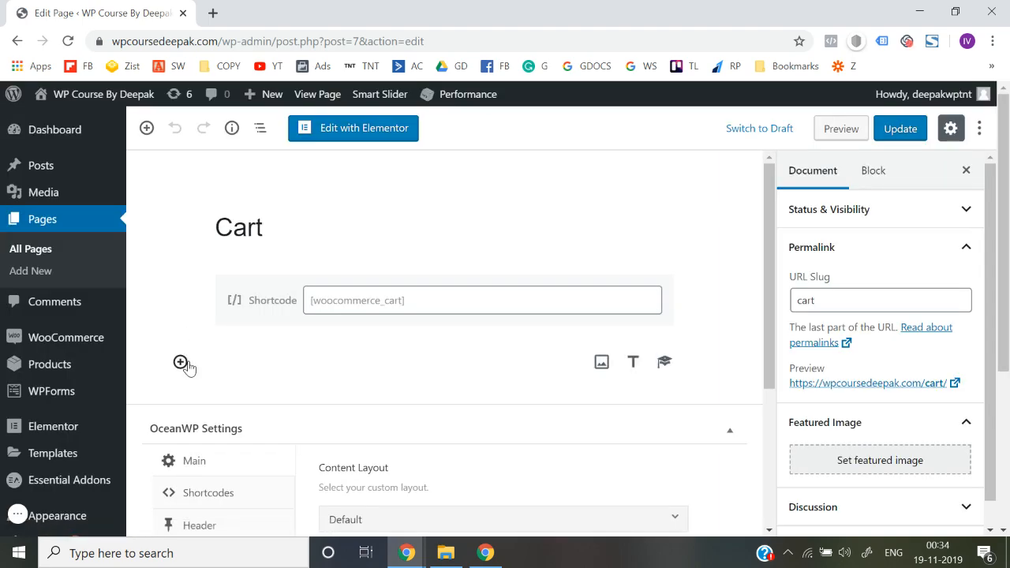
- Set the Cart page's content layout to Full Width in its OceanWP settings and update the page
scroll(193, 363, "down", 2)
scroll(190, 367, "up", 2)
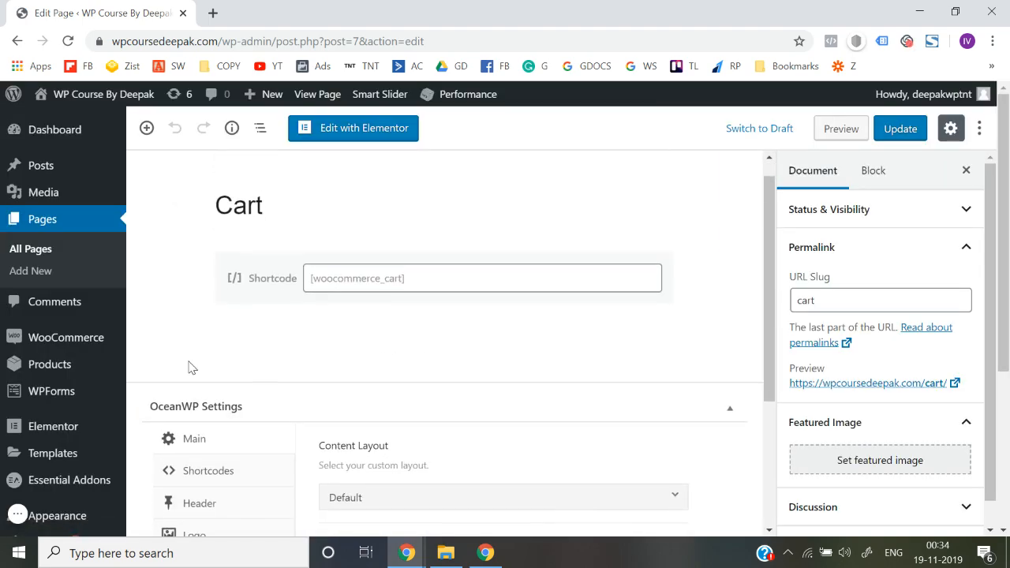
scroll(192, 367, "down", 2)
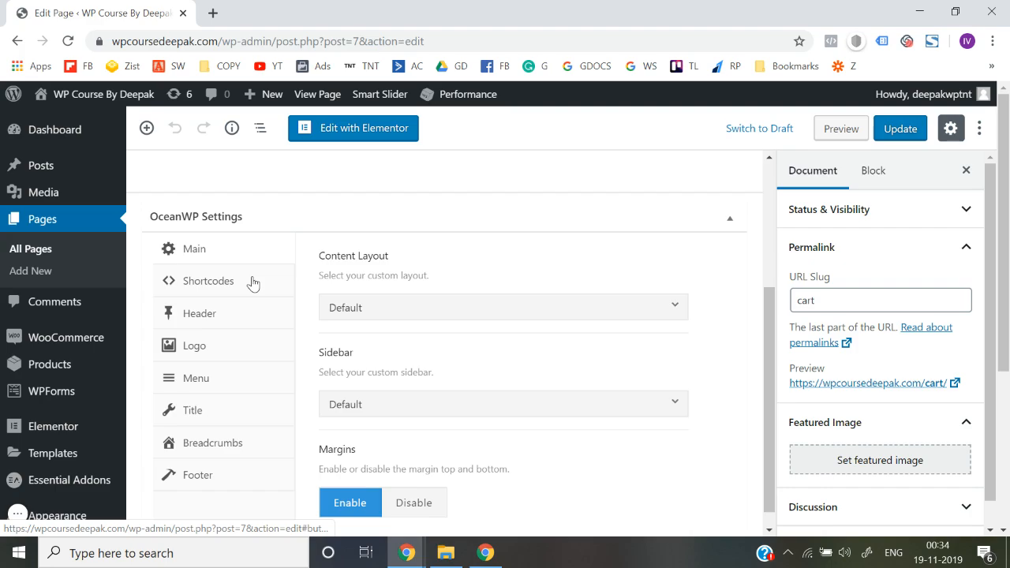
scroll(252, 285, "up", 2)
scroll(221, 345, "down", 2)
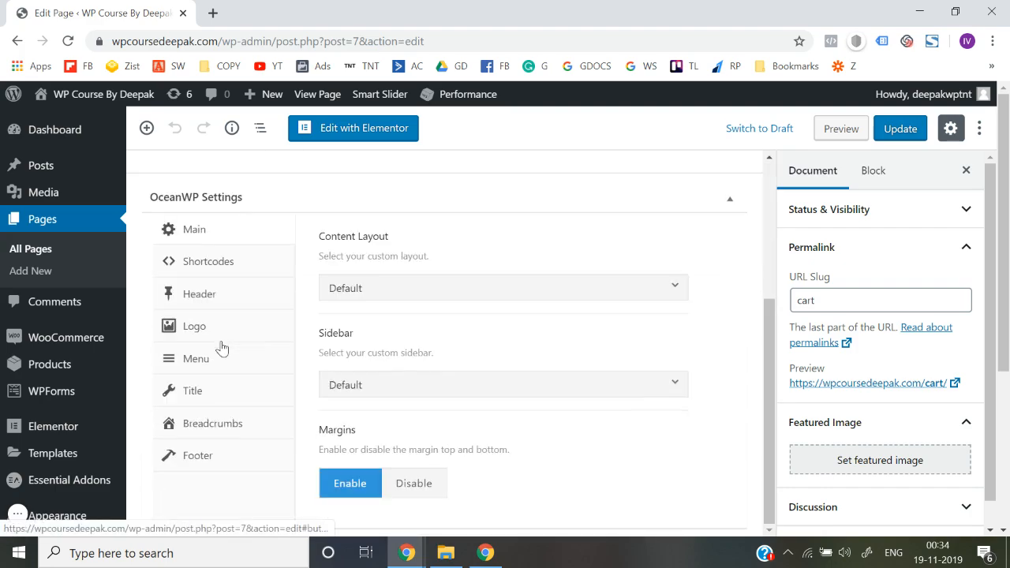
left_click(371, 286)
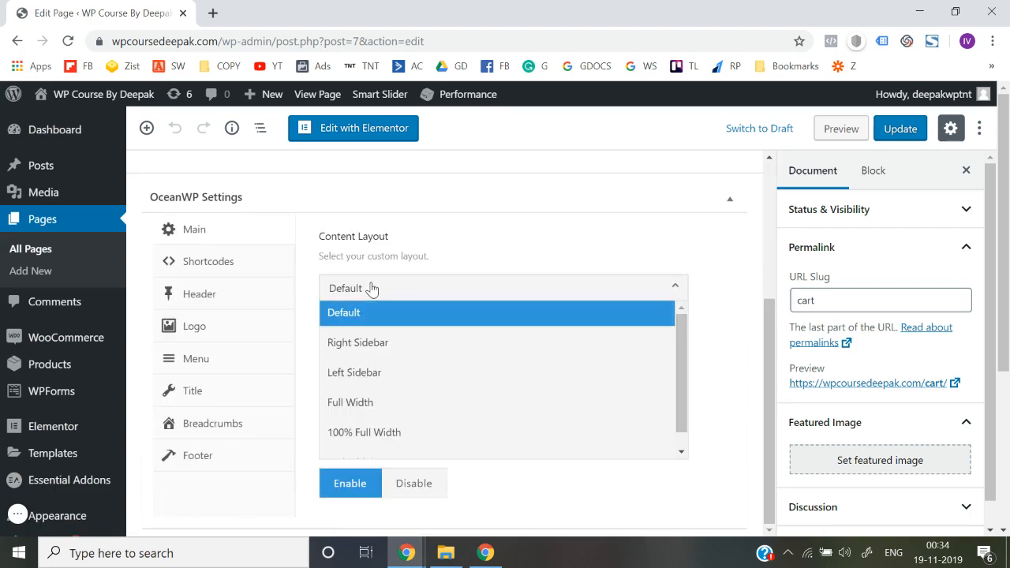
left_click(387, 417)
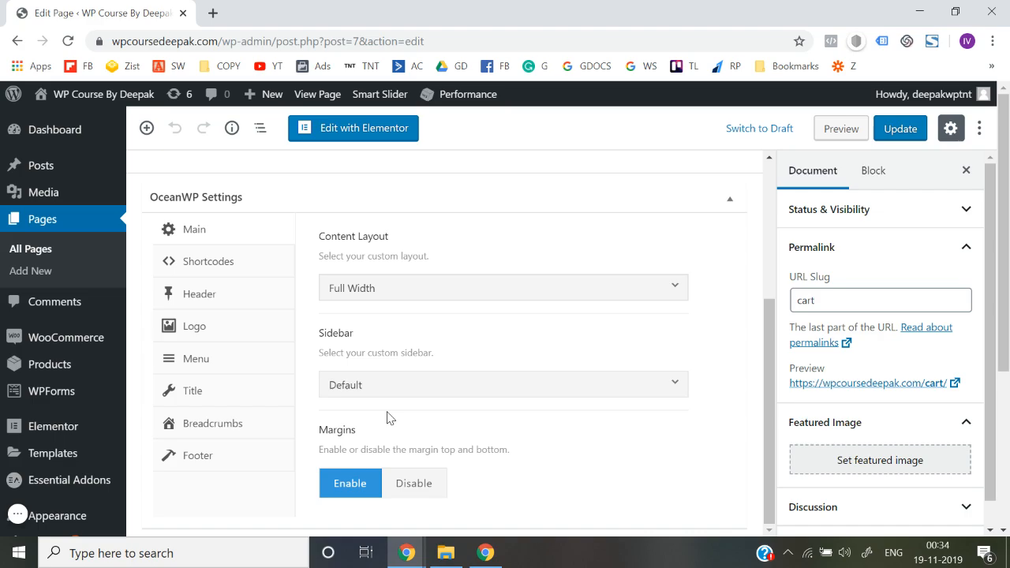
scroll(730, 346, "up", 3)
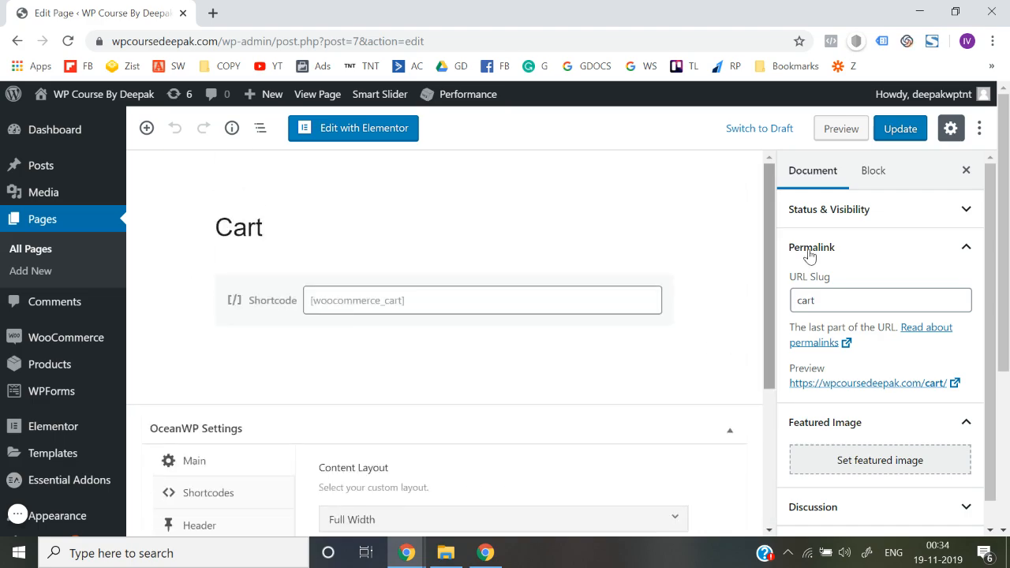
left_click(909, 130)
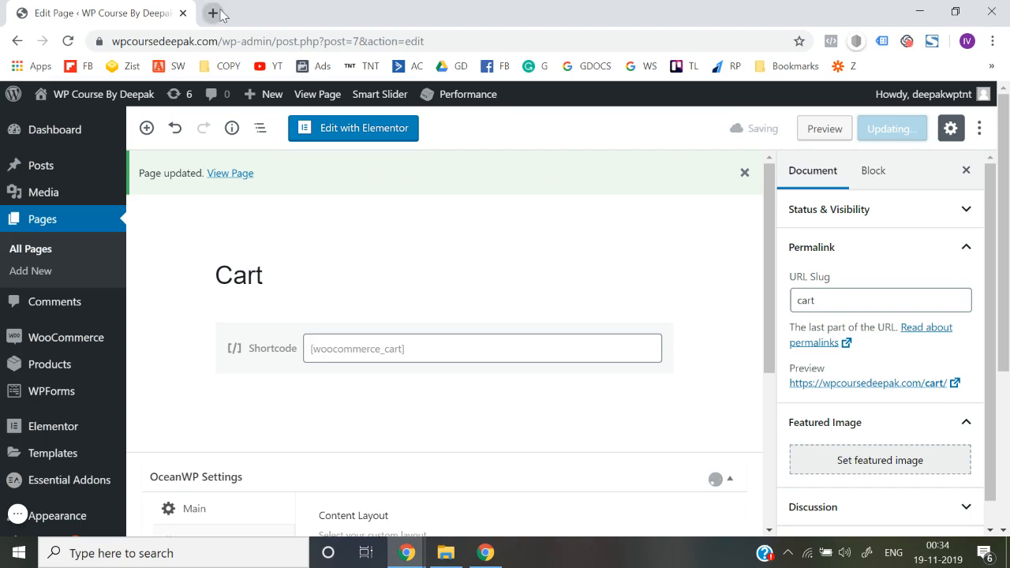
- Open the live site in a new tab and add Men Black & Silver Solid Kurta with Pyjamas & Nehru Jacket to the cart
mouse_move(45, 96)
right_click(60, 124)
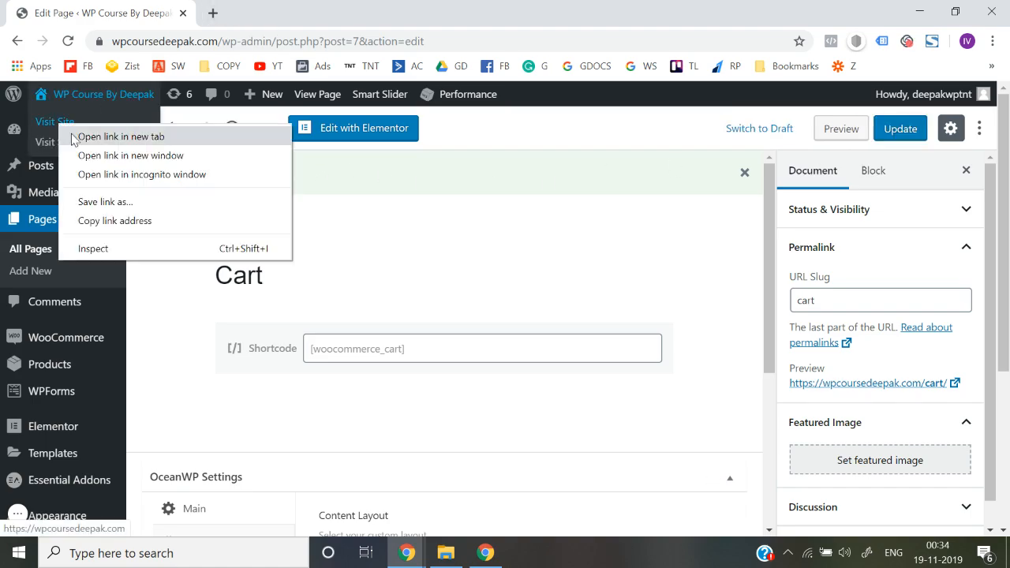
left_click(121, 136)
left_click(253, 9)
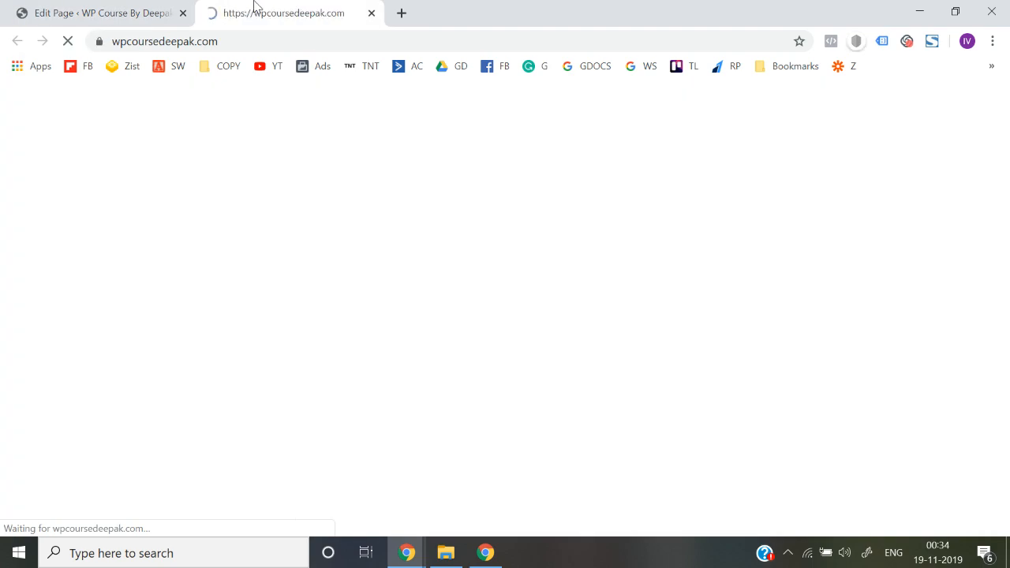
scroll(337, 354, "down", 5)
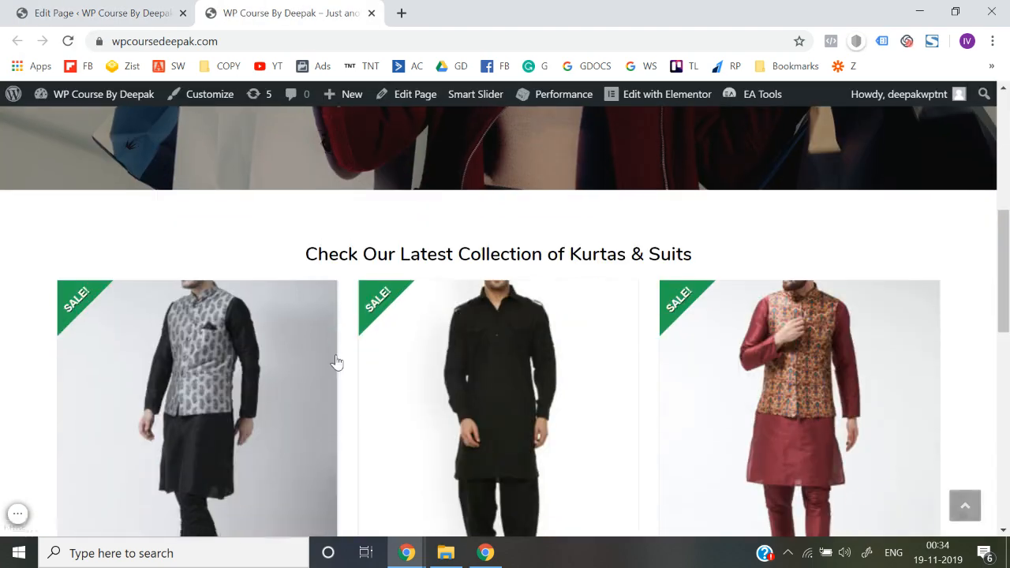
left_click(161, 404)
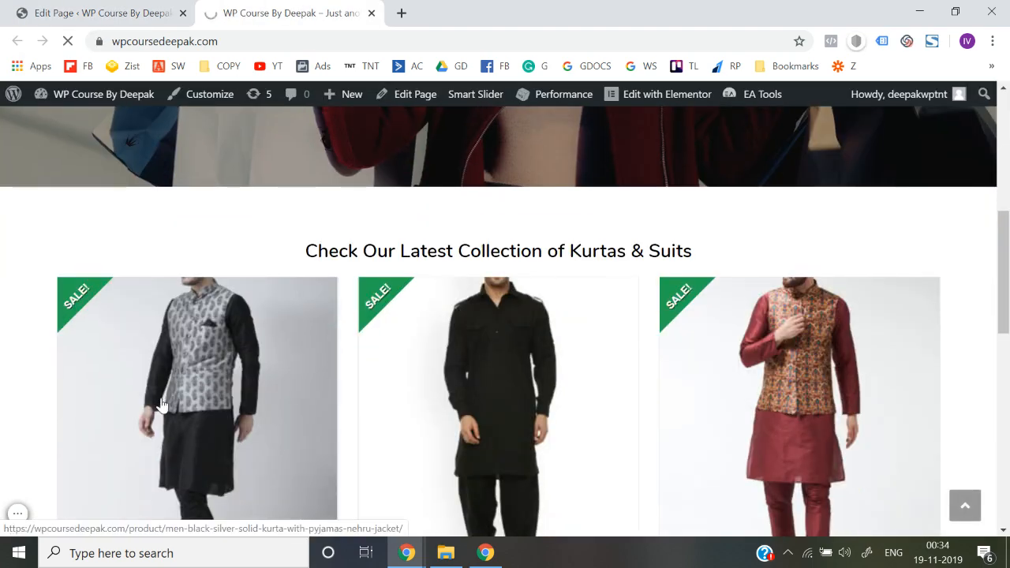
scroll(638, 295, "down", 1)
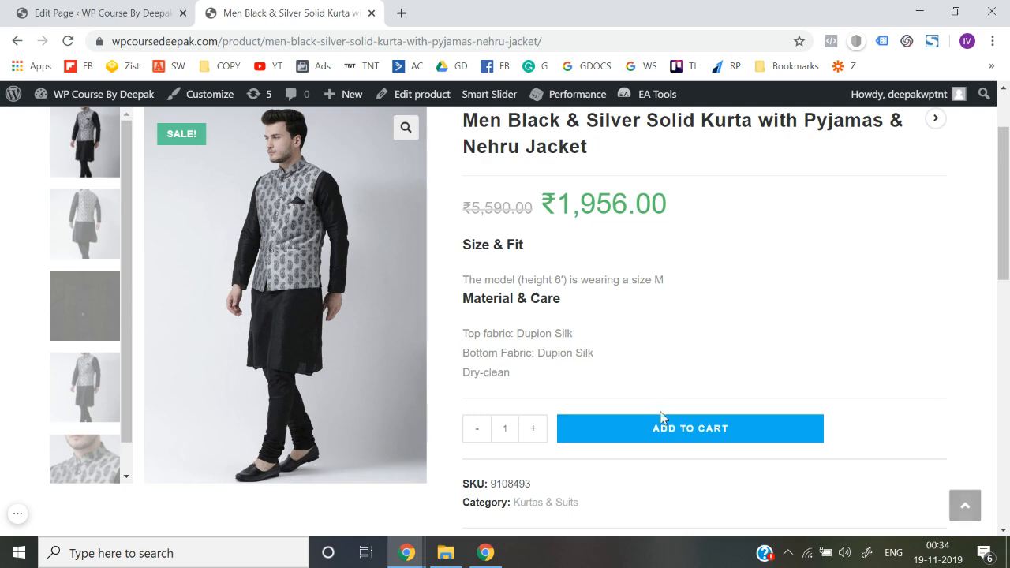
left_click(663, 426)
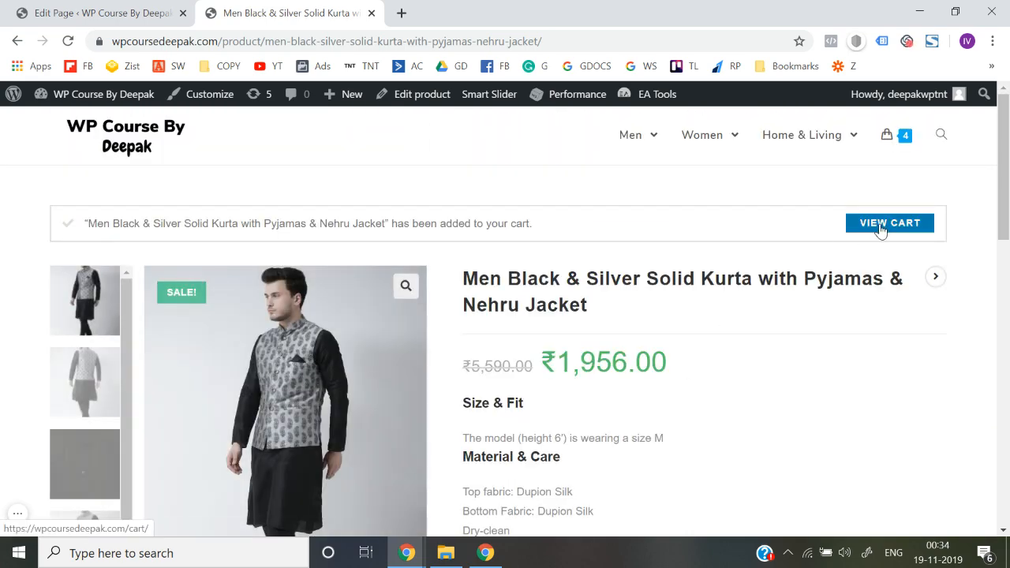
- Open the cart and check its layout from the product table down to the cart totals
left_click(882, 227)
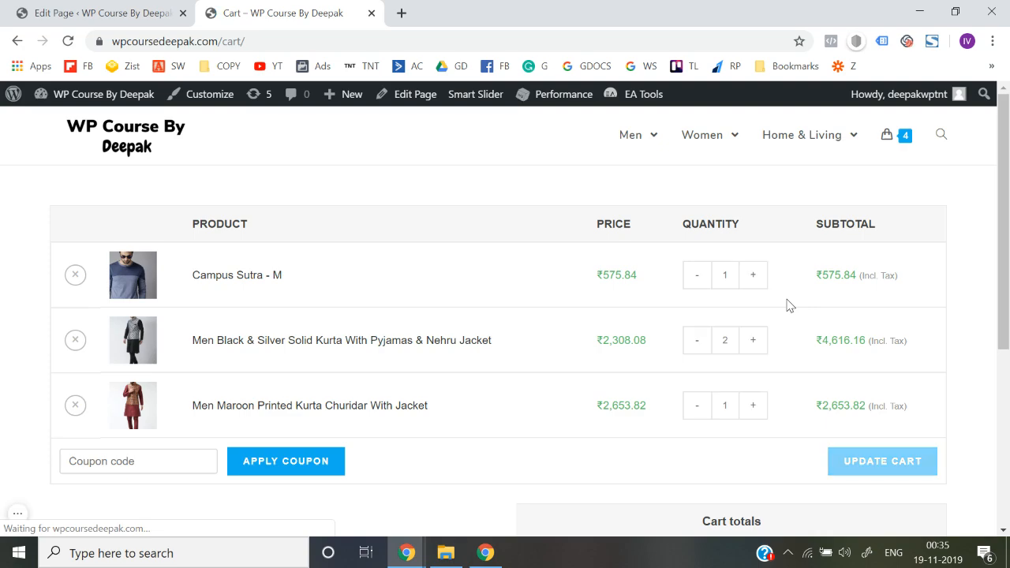
scroll(529, 334, "down", 4)
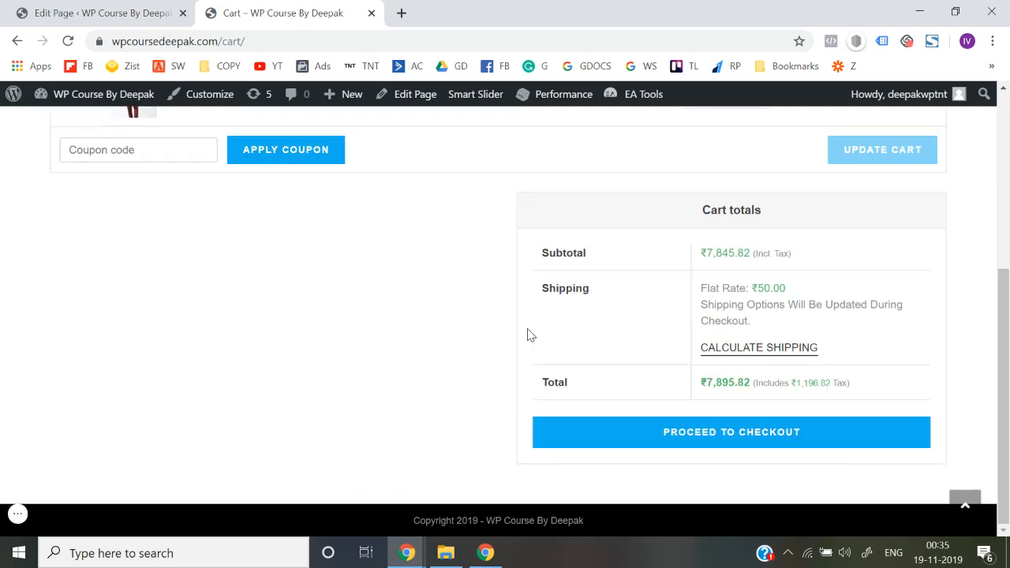
scroll(528, 335, "up", 4)
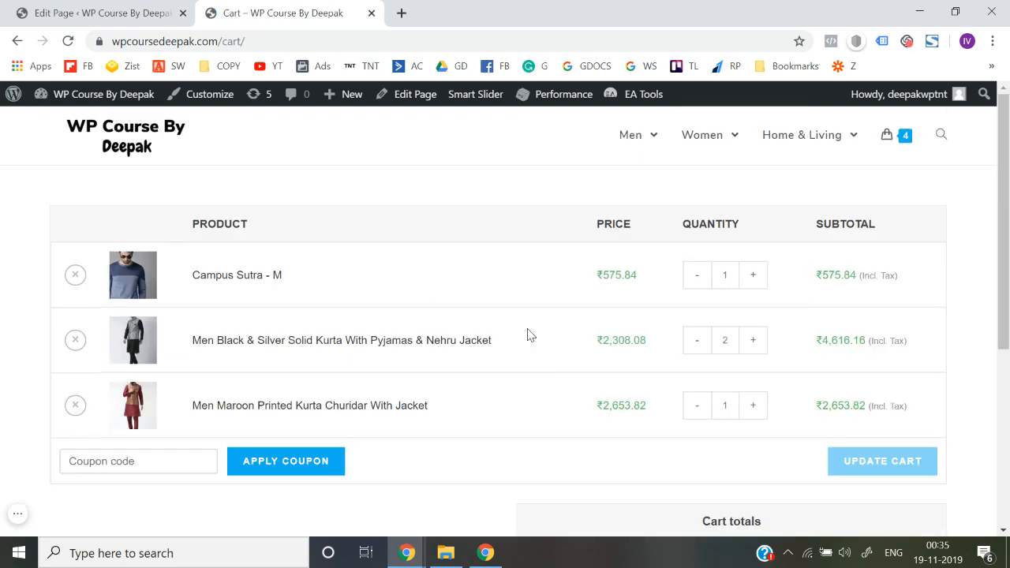
- Empty the cart by removing the Campus Sutra, black and silver kurta and maroon kurta items, and return to the shop
left_click(74, 274)
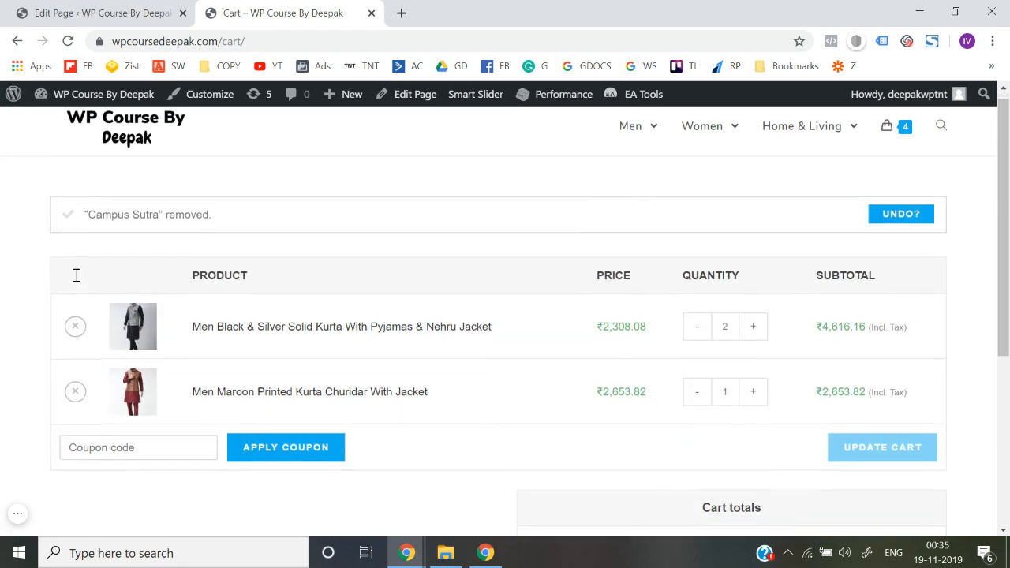
left_click(74, 292)
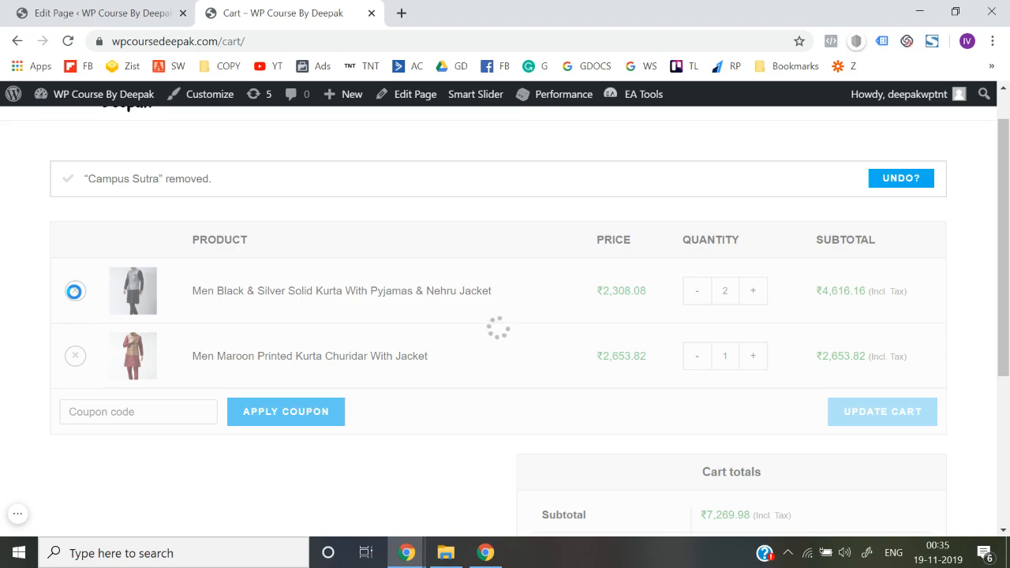
left_click(76, 292)
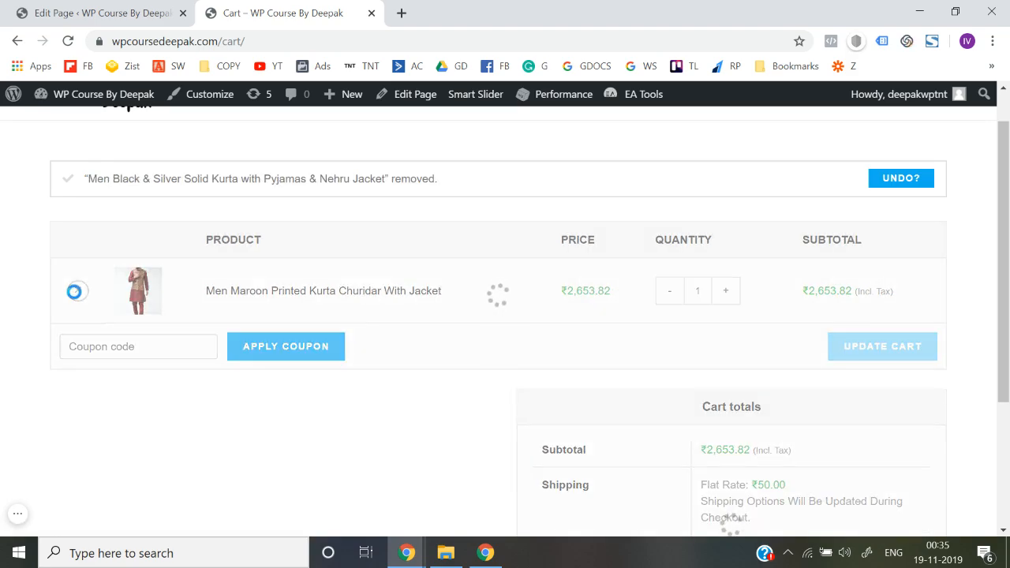
left_click(150, 340)
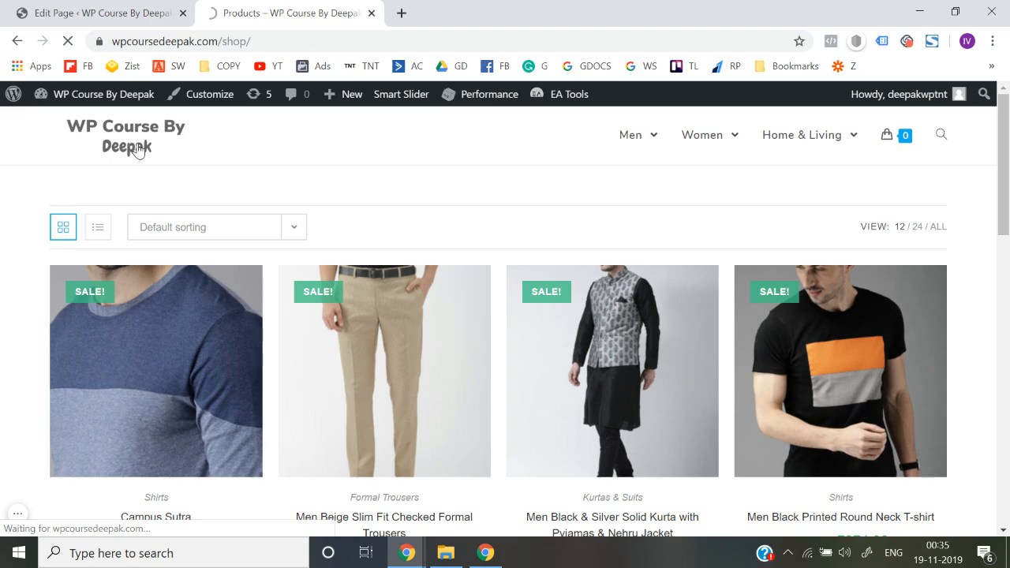
- Check the store's home page down to the footer and open the WordPress dashboard
scroll(539, 300, "down", 12)
scroll(540, 307, "down", 5)
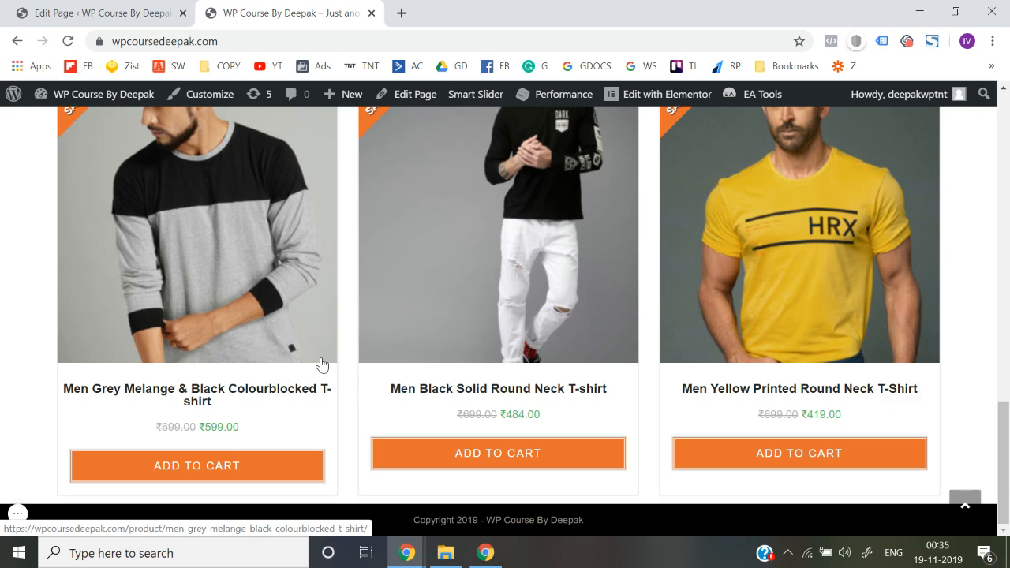
mouse_move(79, 96)
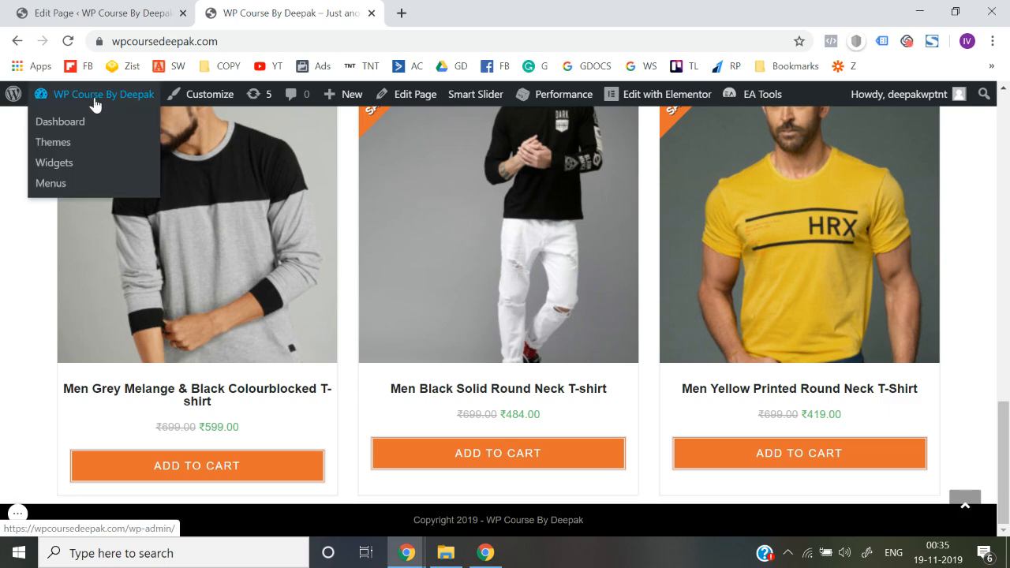
left_click(65, 129)
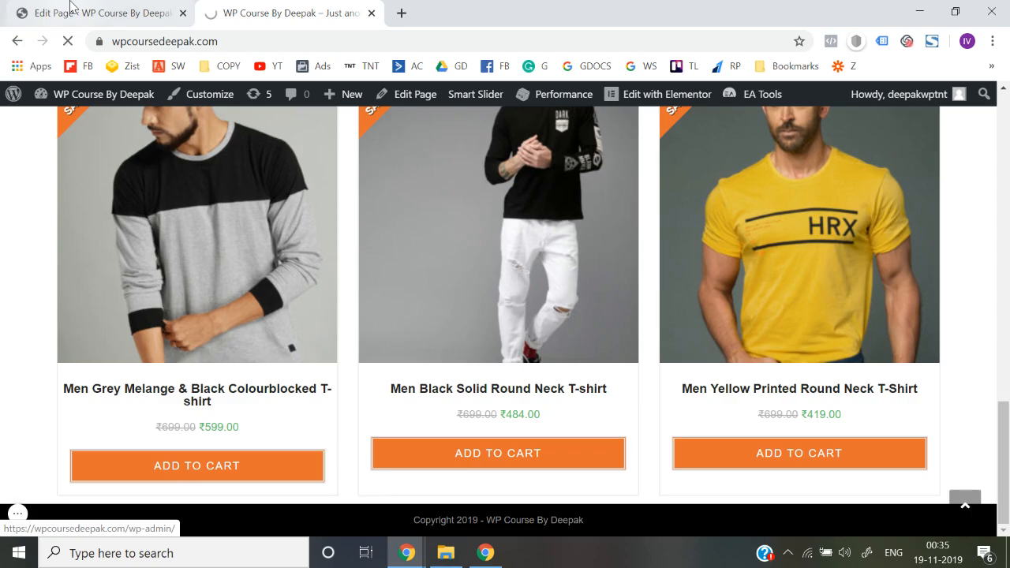
- Open the live site in another tab from the Cart page editor and inspect its shirts collection and footer
left_click(103, 12)
mouse_move(71, 95)
right_click(64, 120)
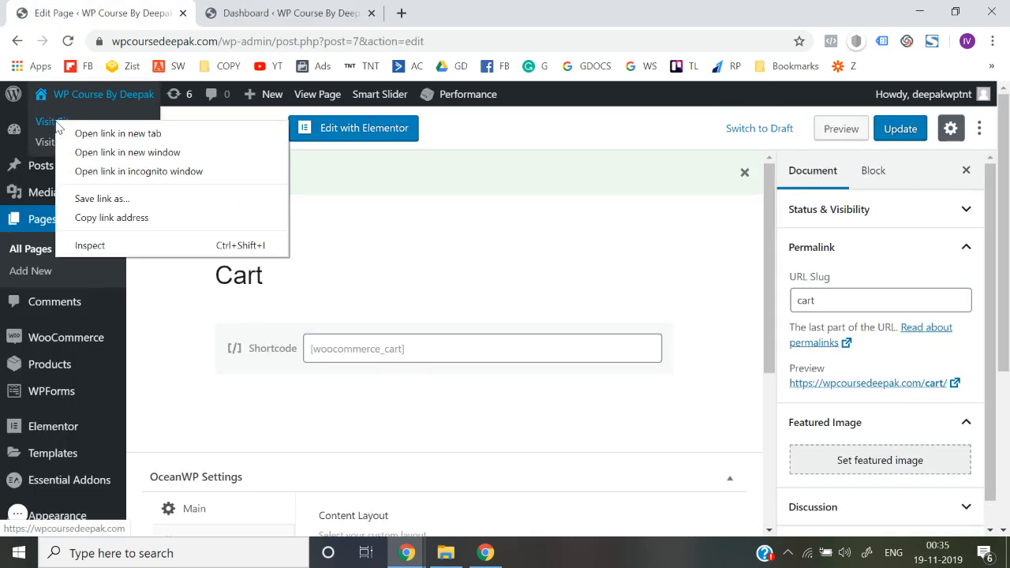
left_click(73, 131)
left_click(448, 8)
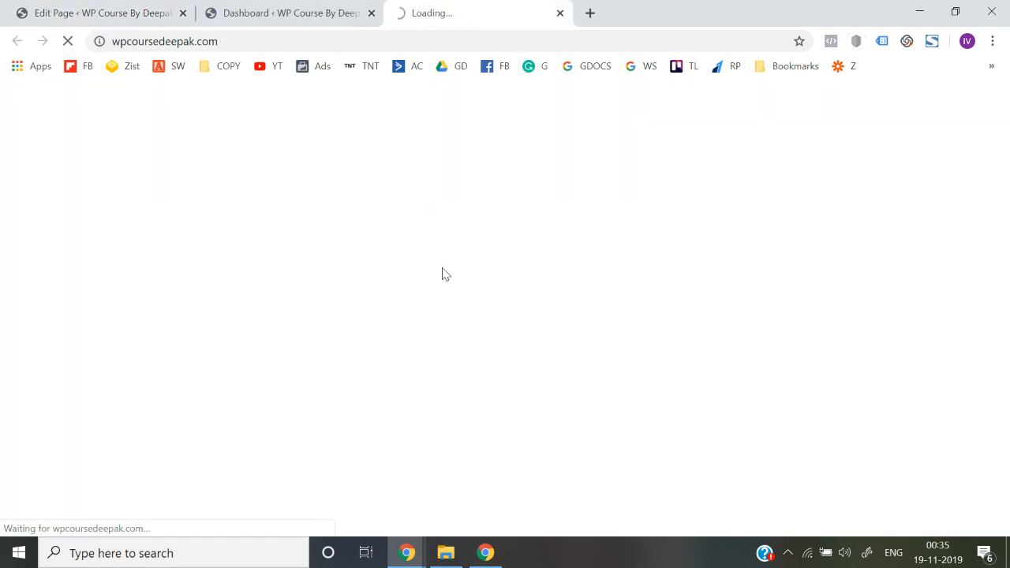
scroll(442, 273, "down", 15)
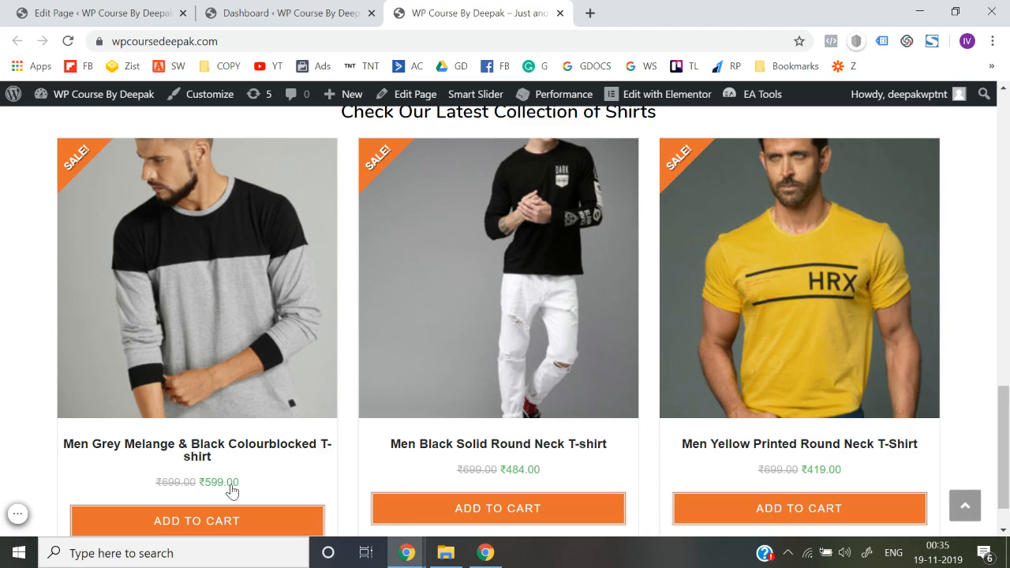
scroll(231, 491, "down", 1)
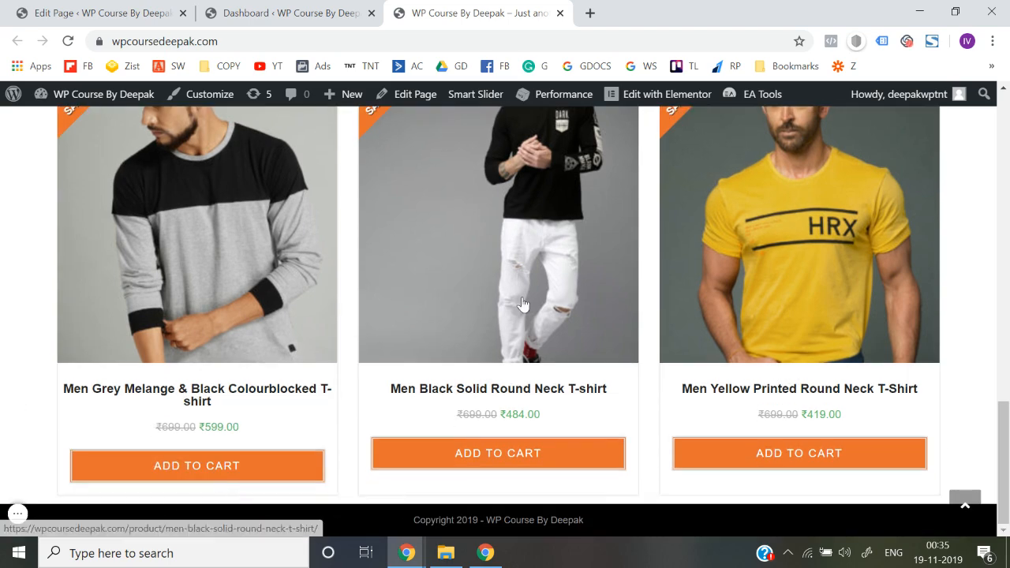
- Switch back to the WordPress dashboard and open My Library of the OceanWP theme panel
left_click(146, 11)
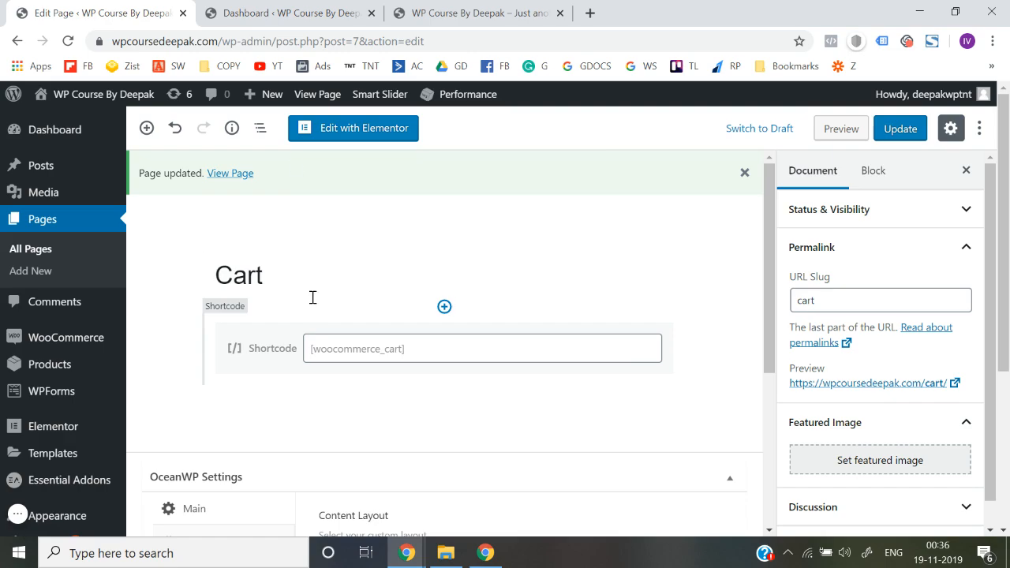
left_click(272, 12)
scroll(67, 355, "down", 2)
mouse_move(69, 358)
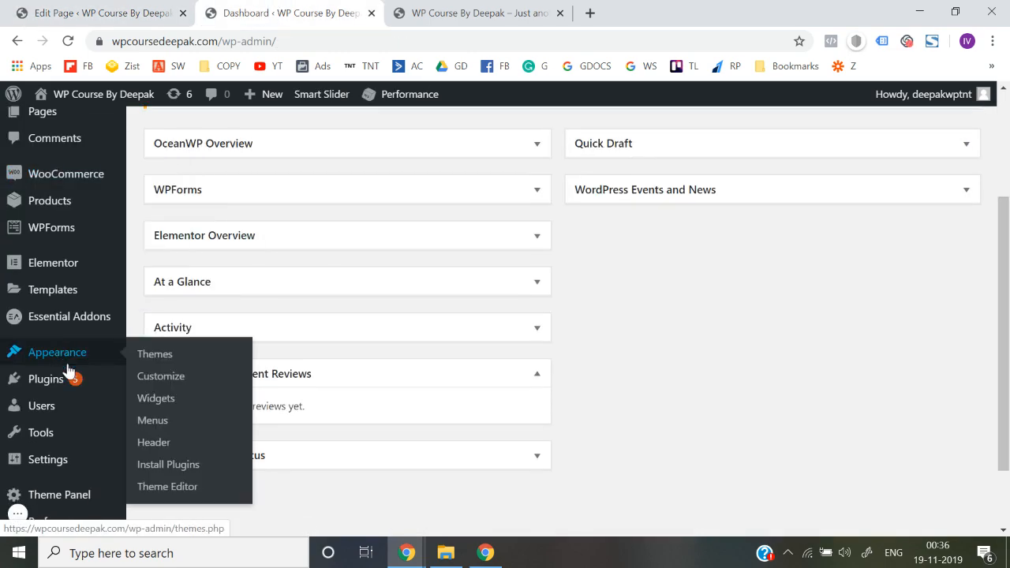
mouse_move(59, 463)
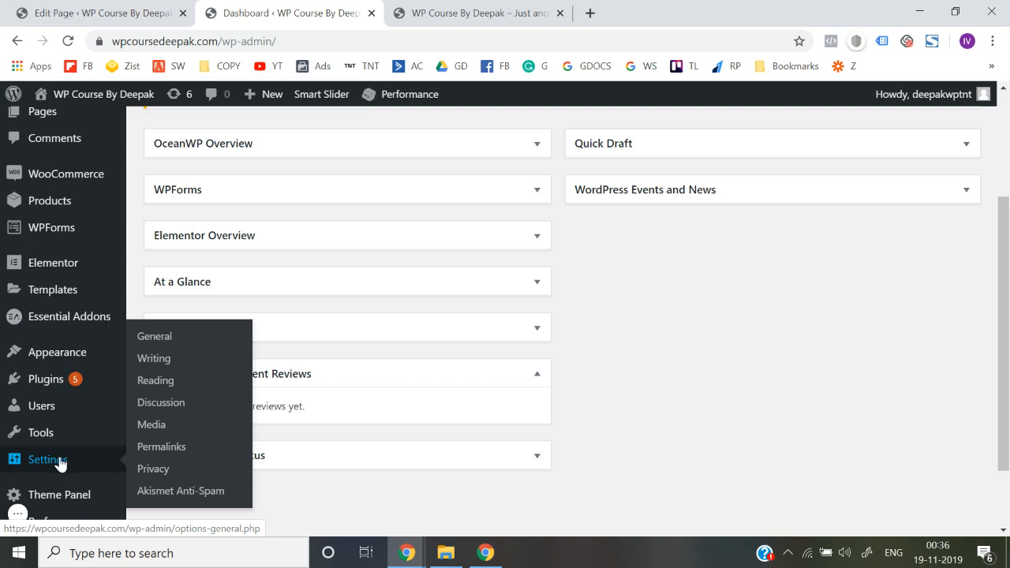
mouse_move(73, 502)
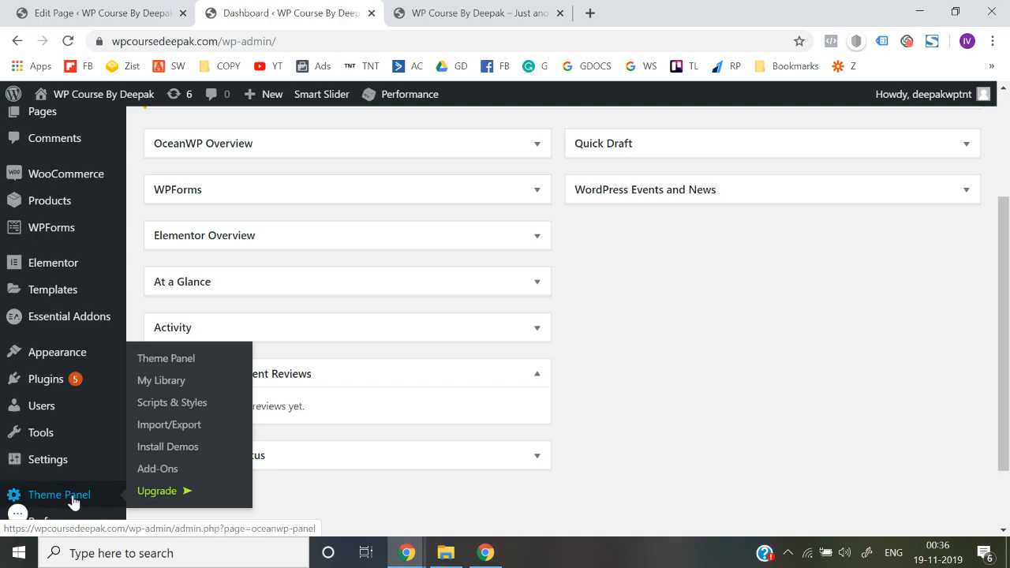
left_click(165, 384)
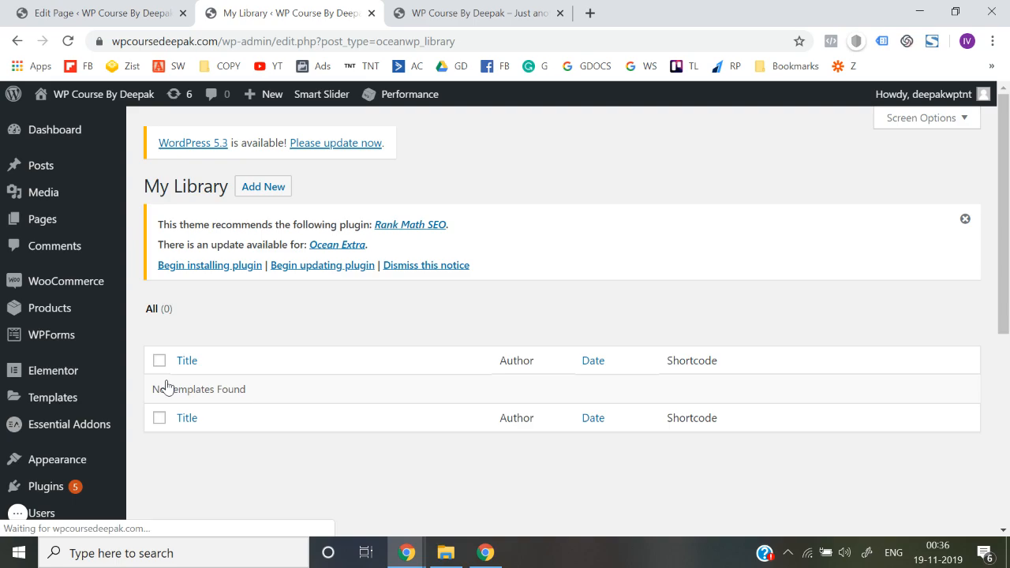
- Add a new library template titled "Footer Widget" and publish it
left_click(270, 194)
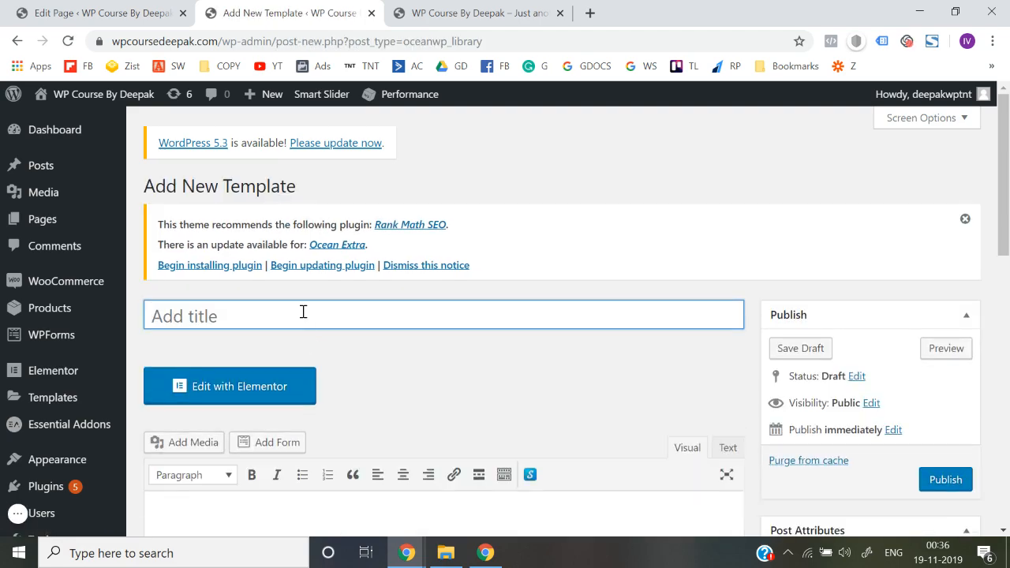
type("Foot")
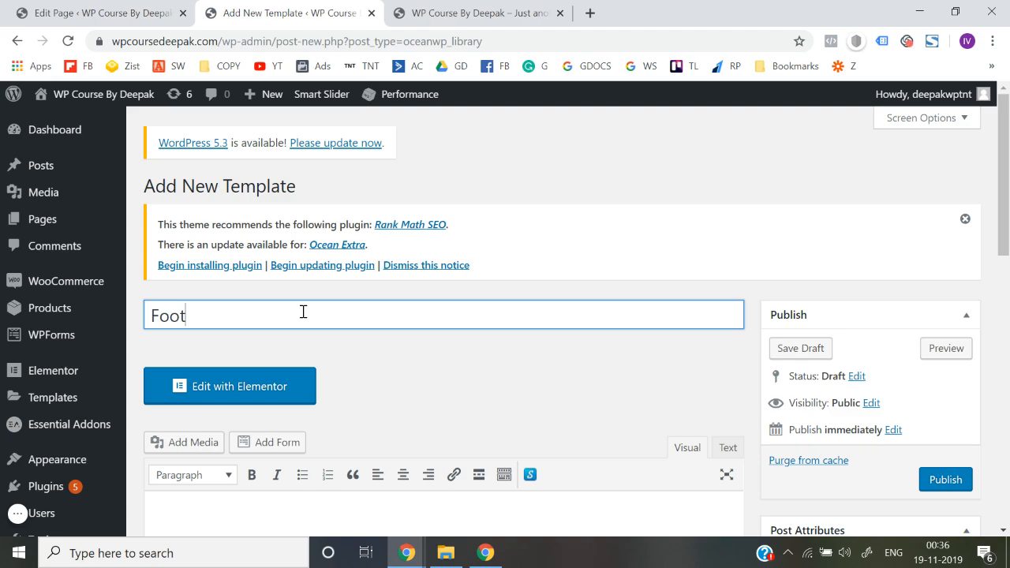
type("er Widget")
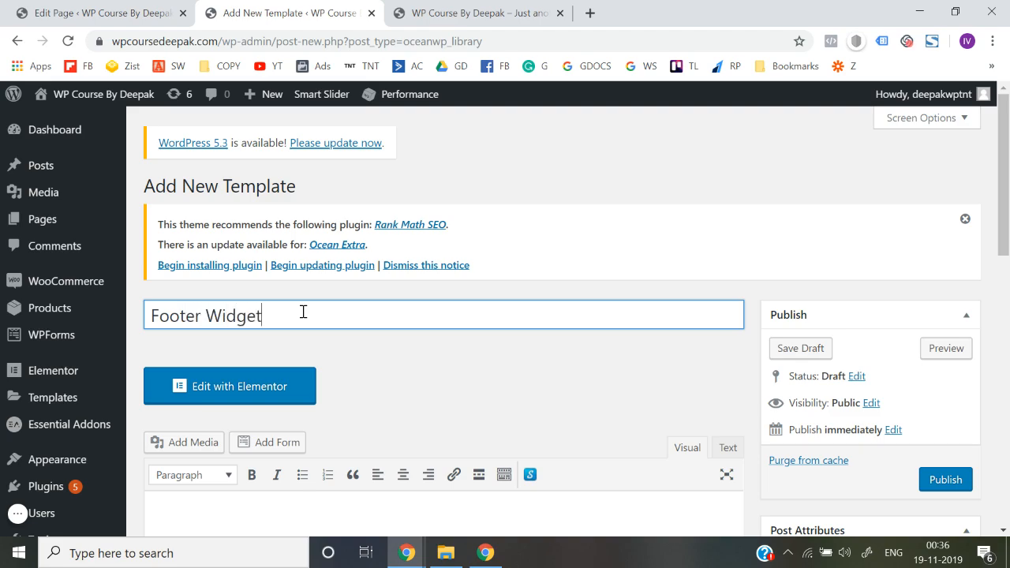
left_click(523, 294)
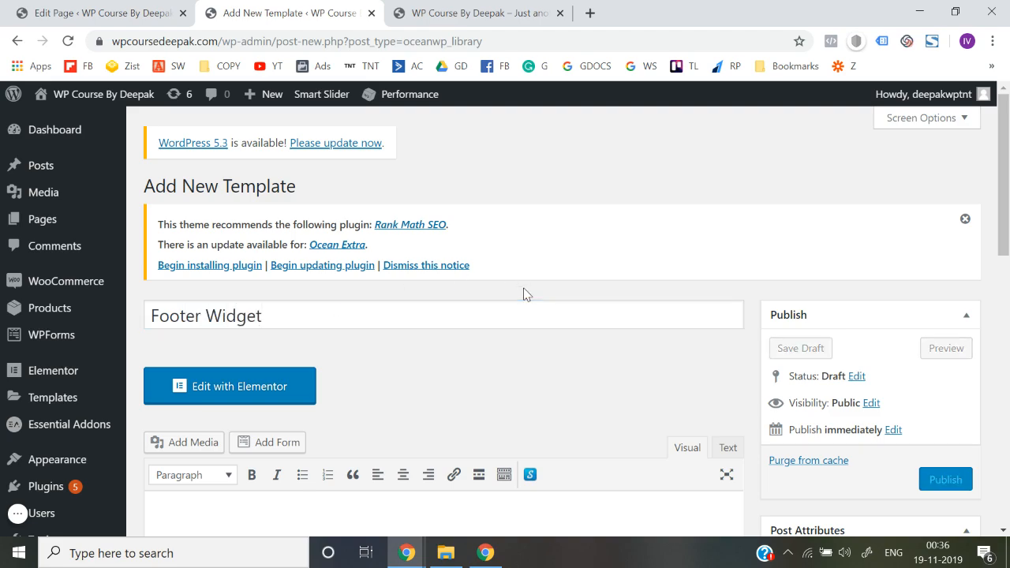
scroll(525, 293, "down", 2)
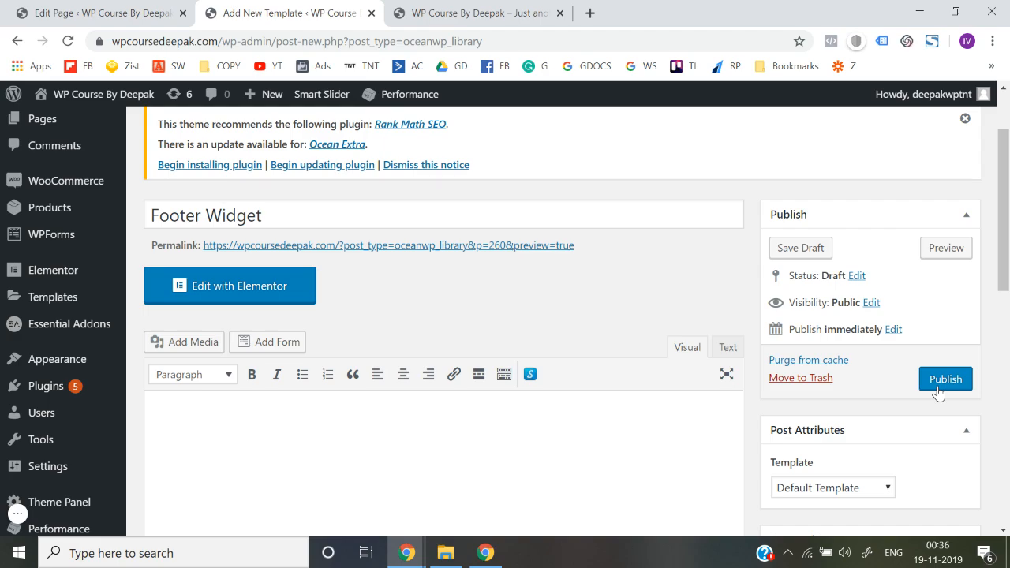
left_click(937, 390)
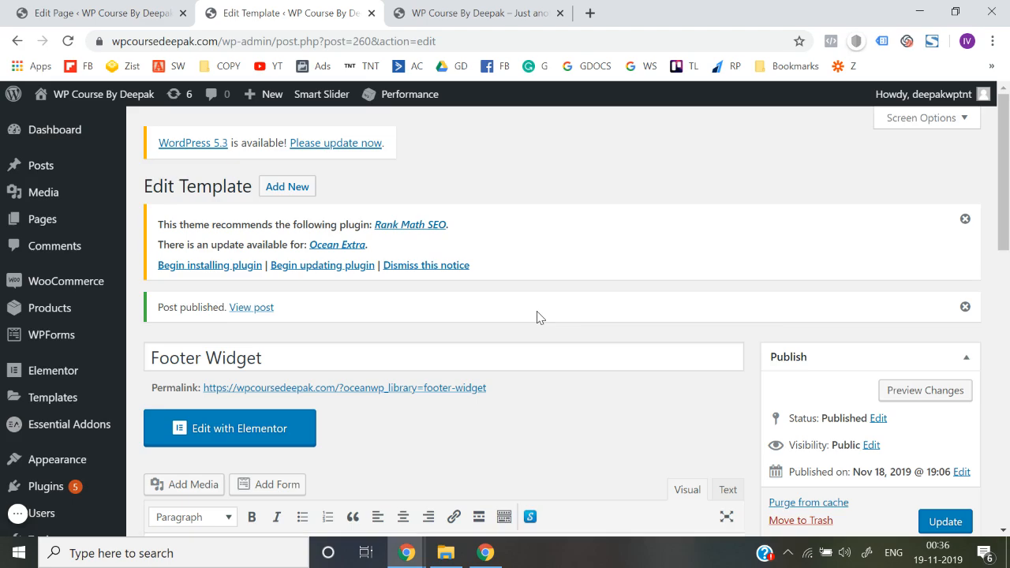
- Set the Footer Widget template's content layout to 100% Full Width and update the template
scroll(536, 312, "down", 10)
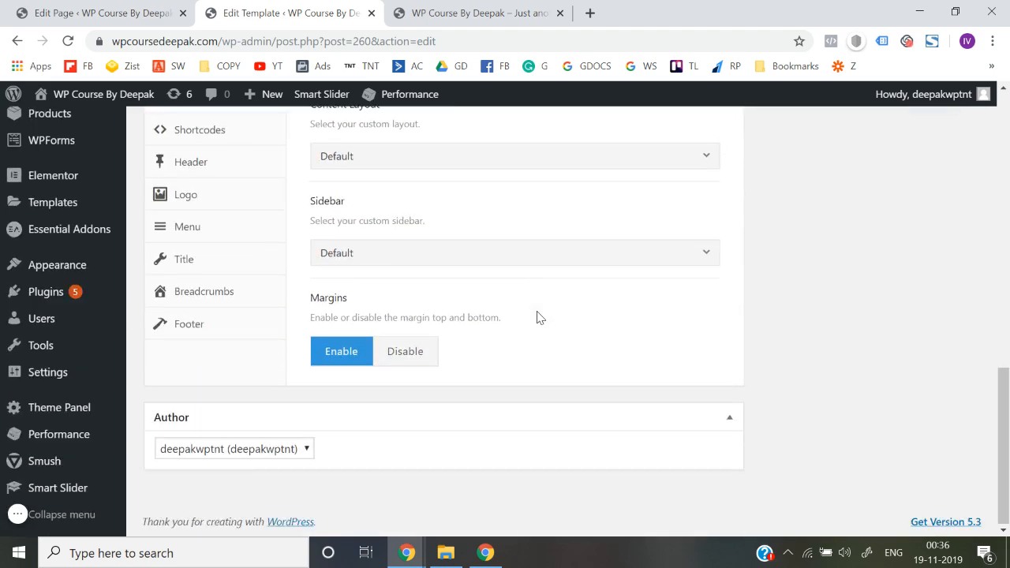
scroll(533, 317, "up", 2)
left_click(392, 336)
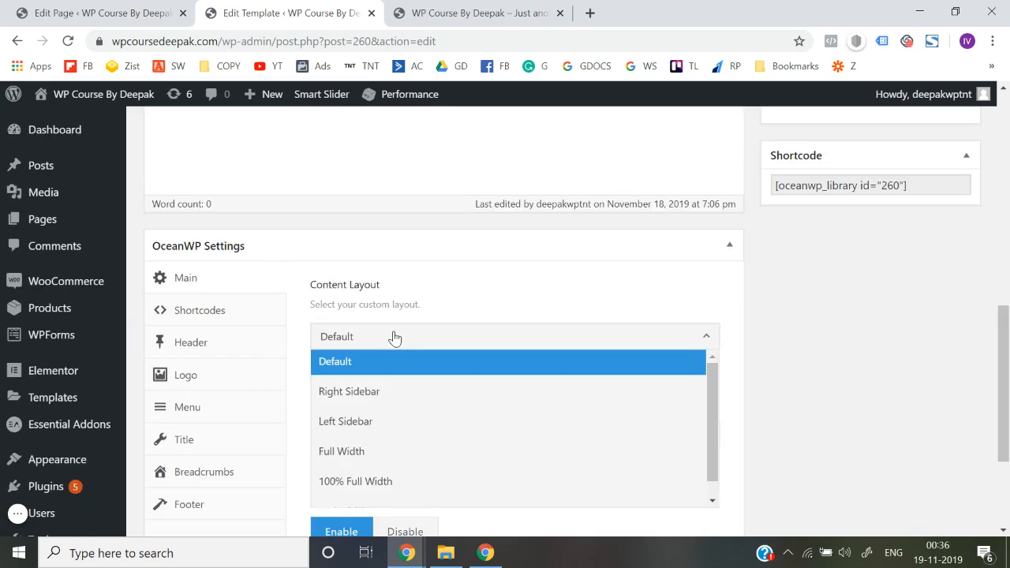
scroll(396, 460, "down", 1)
left_click(391, 463)
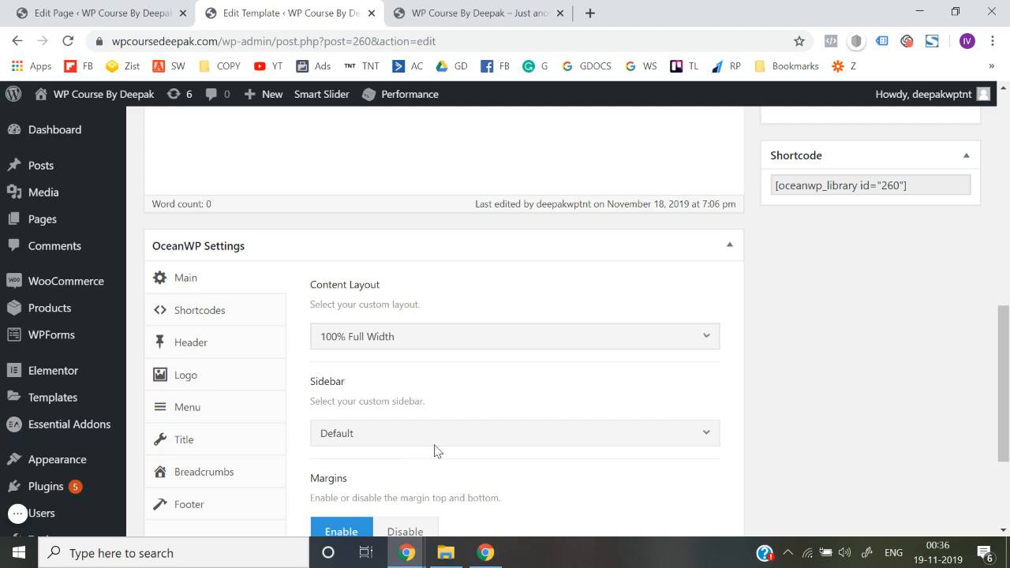
scroll(777, 408, "up", 3)
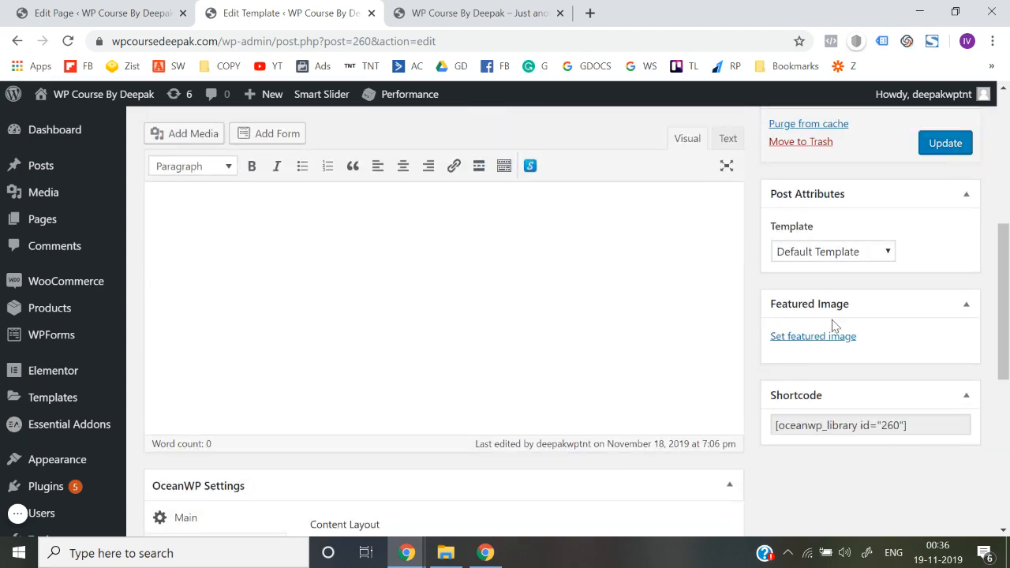
left_click(945, 147)
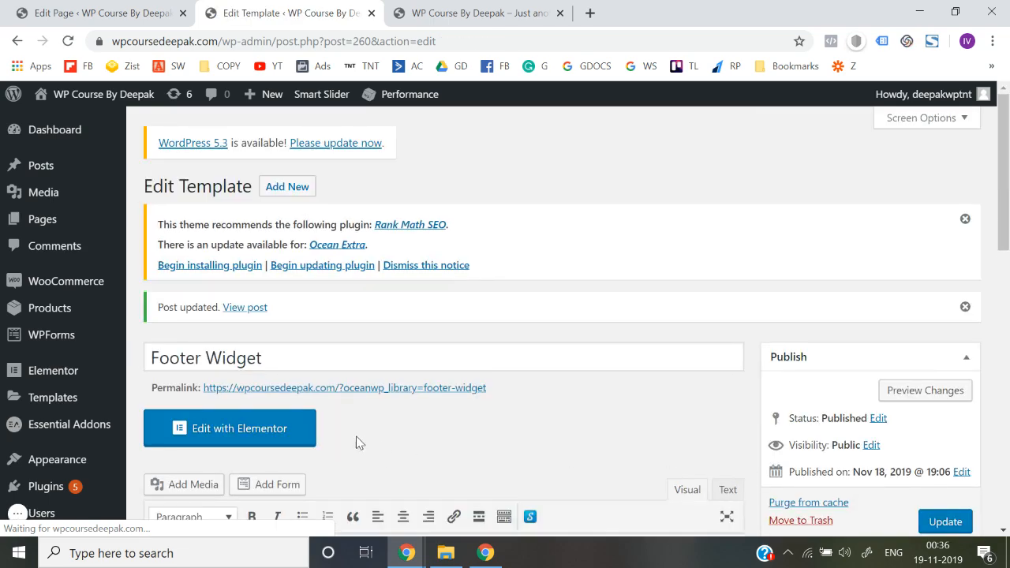
- Open the Footer Widget template in Elementor and add a four-column section to it
left_click(236, 442)
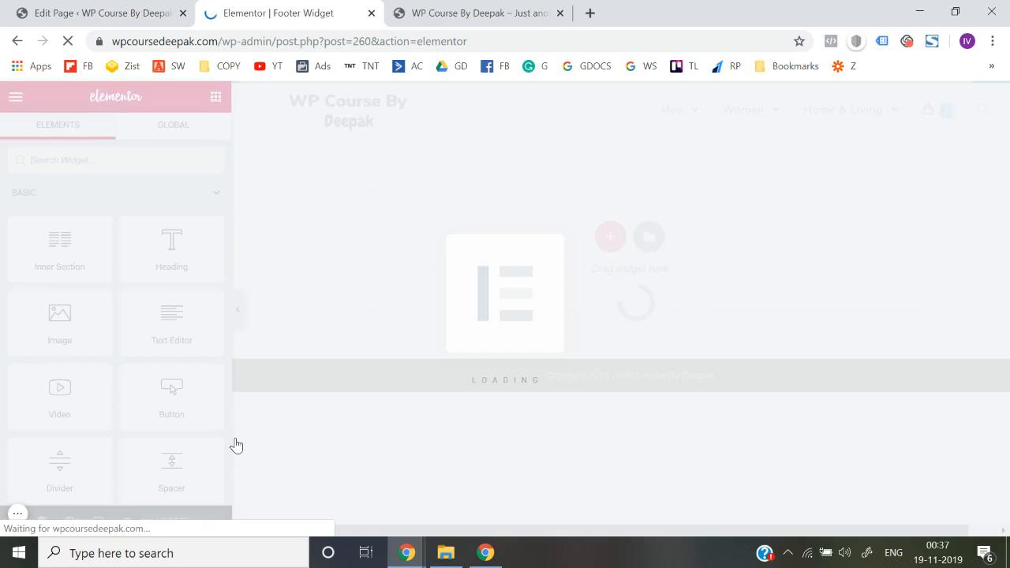
left_click(439, 10)
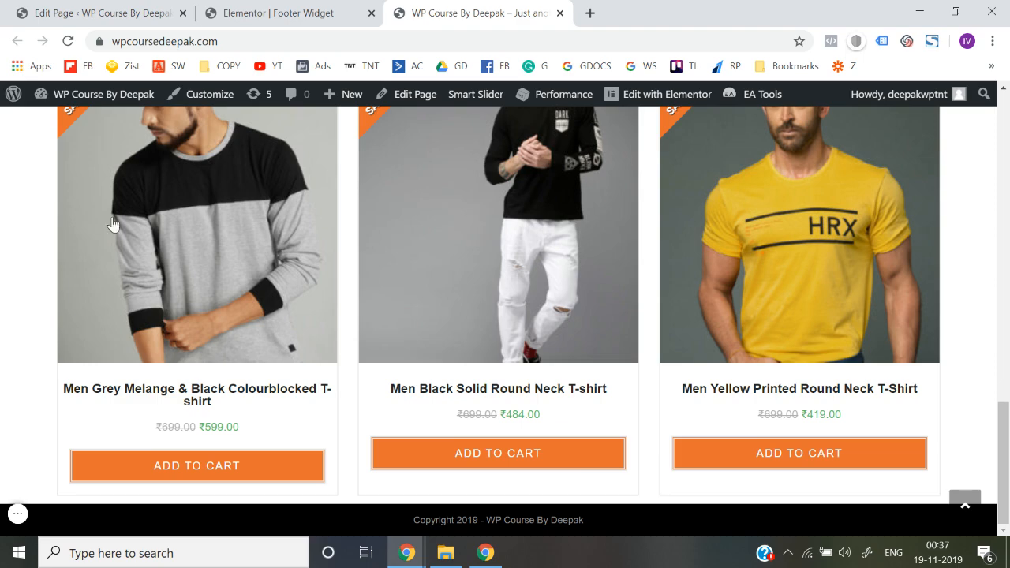
left_click(277, 13)
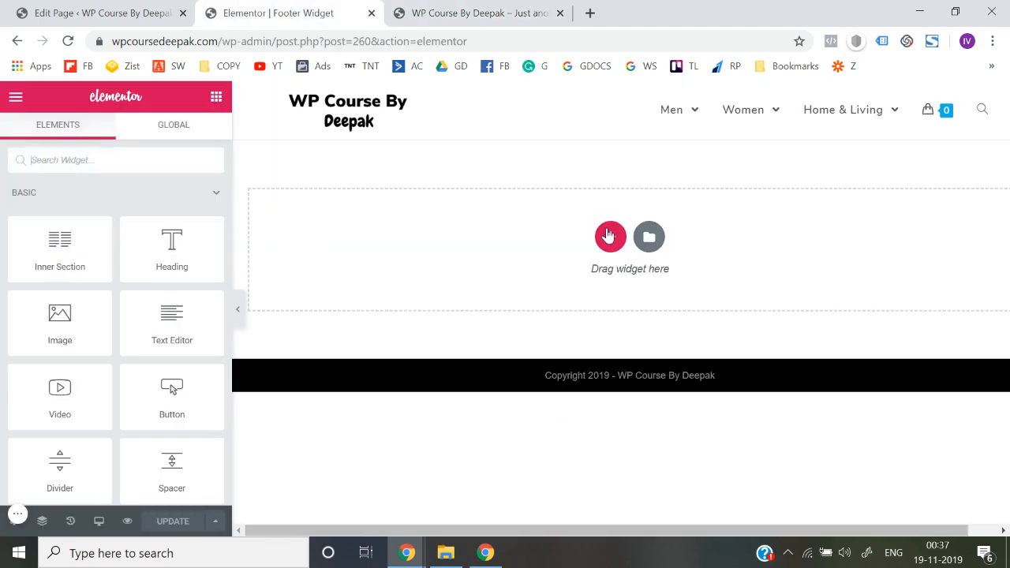
left_click(609, 235)
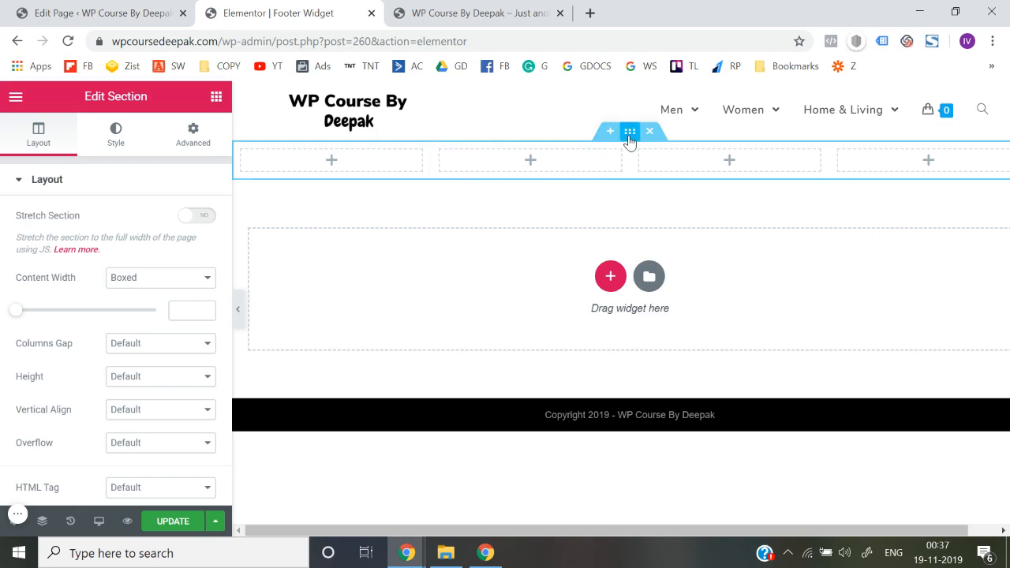
- Give the four-column section a plain colour background type and open its colour picker
left_click(114, 136)
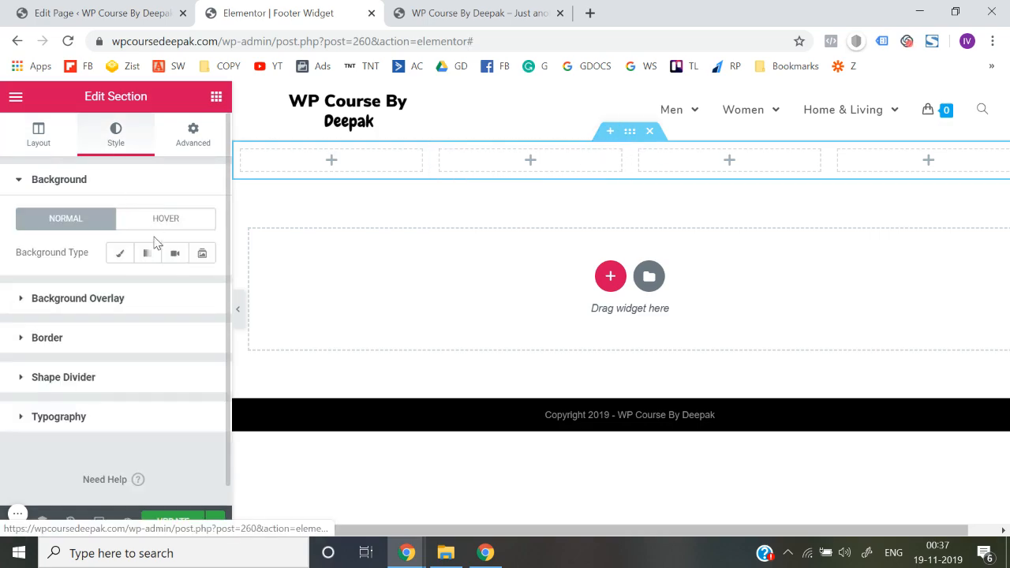
left_click(120, 253)
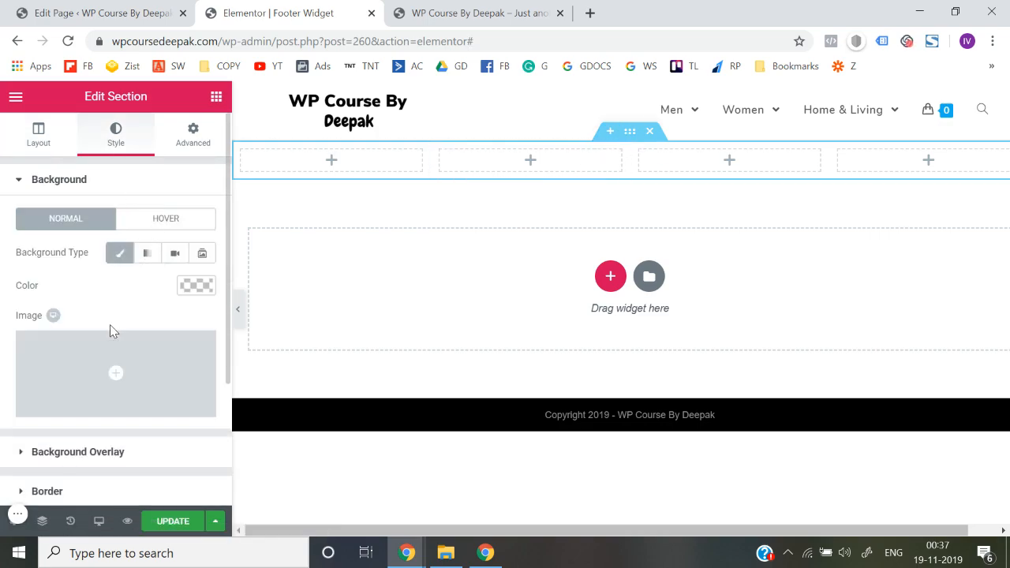
left_click(195, 286)
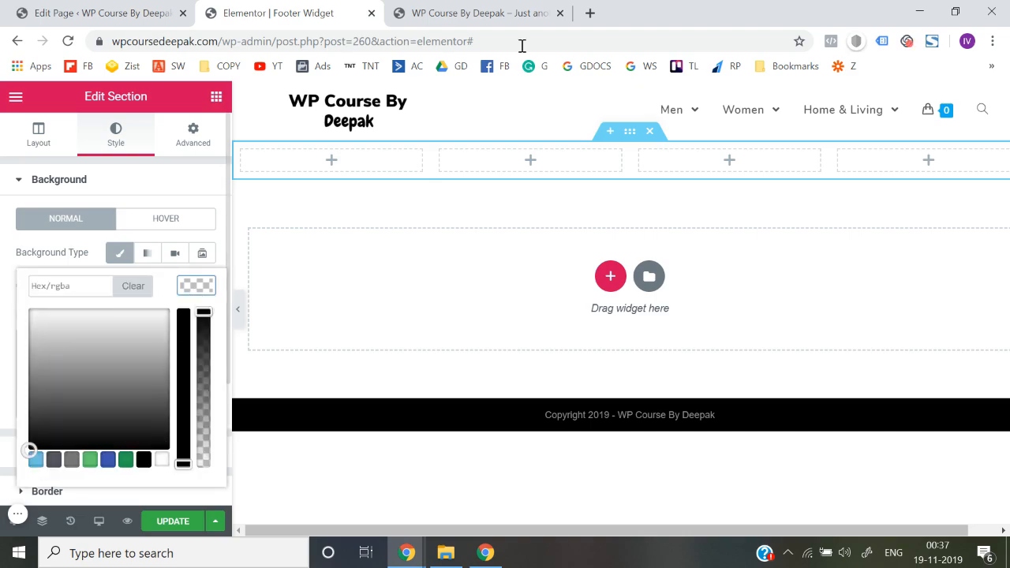
- Search the web for "colorhubt" in a new tab and open Color Hunt's popular palettes
left_click(589, 12)
type("color")
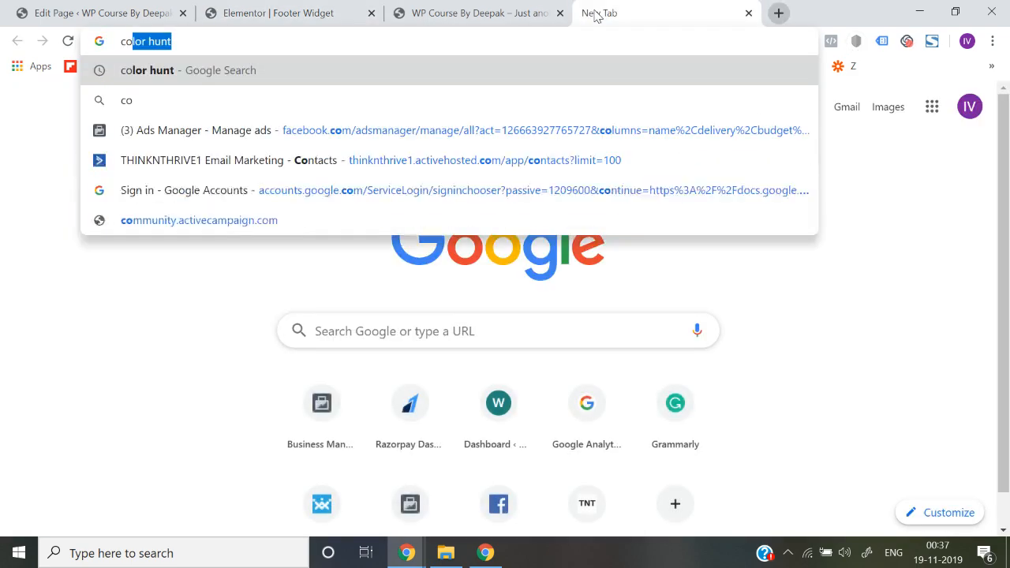
type("hubt")
key("Return")
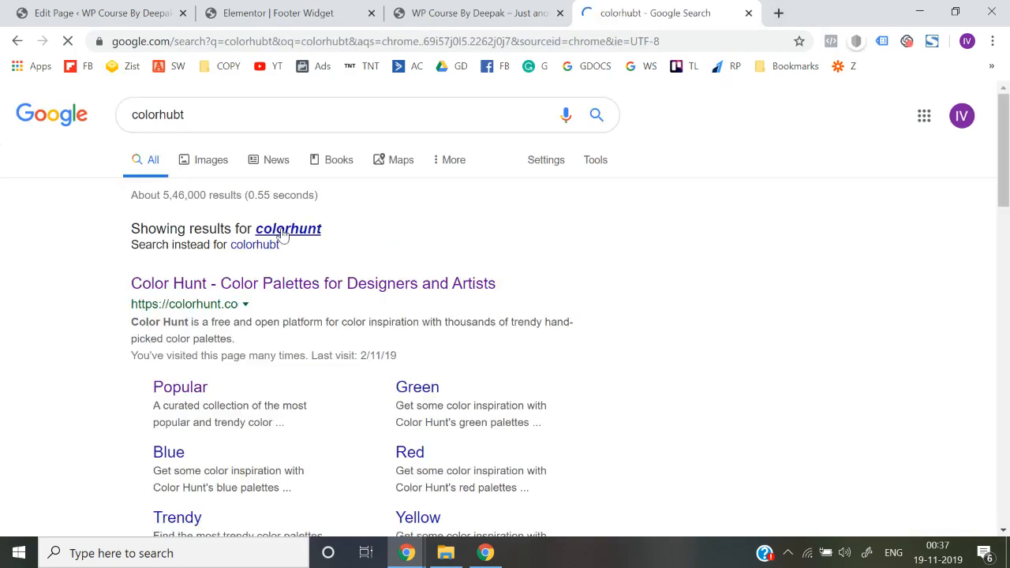
left_click(223, 284)
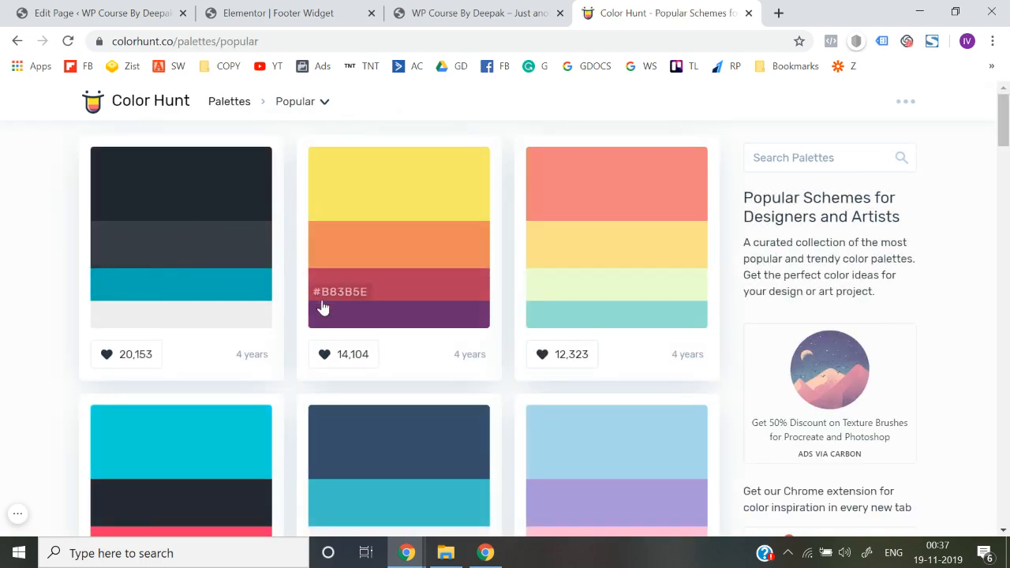
- Copy the dark grey #393E46 from the first palette and apply it as the four-column section's background colour in Elementor
left_click(113, 267)
left_click(278, 12)
left_click(72, 291)
type("#393E46")
left_click(6, 279)
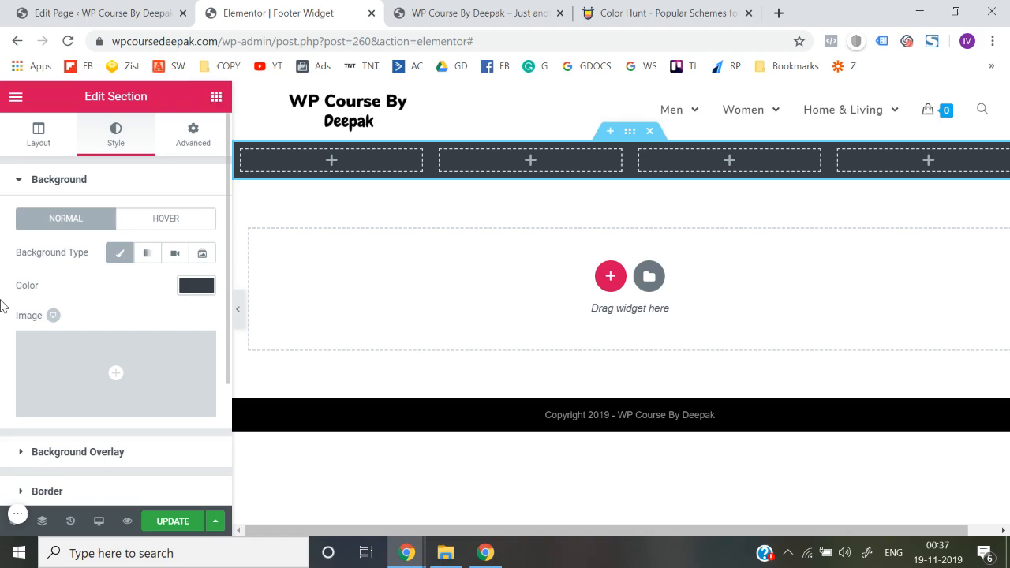
- Add a Heading widget to the section's first column with the title "About us"
left_click(215, 97)
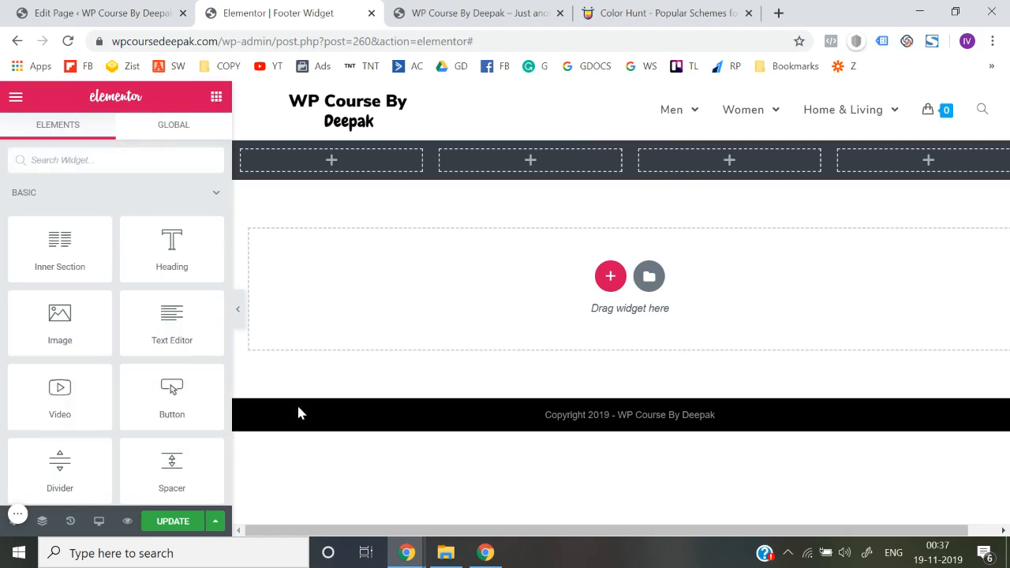
left_click_drag(154, 246, 300, 163)
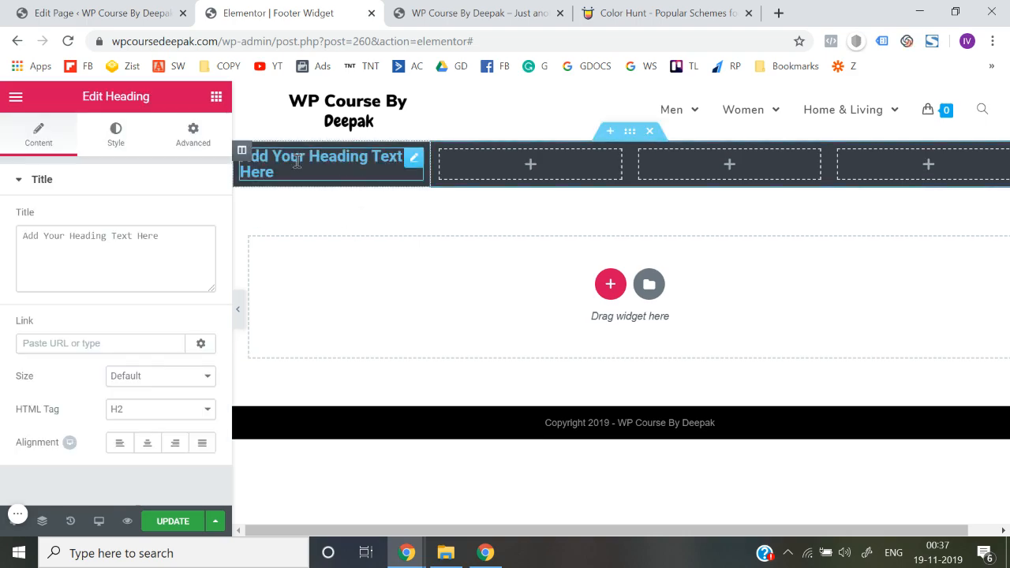
left_click(135, 235)
key("ctrl+a")
type("Abo")
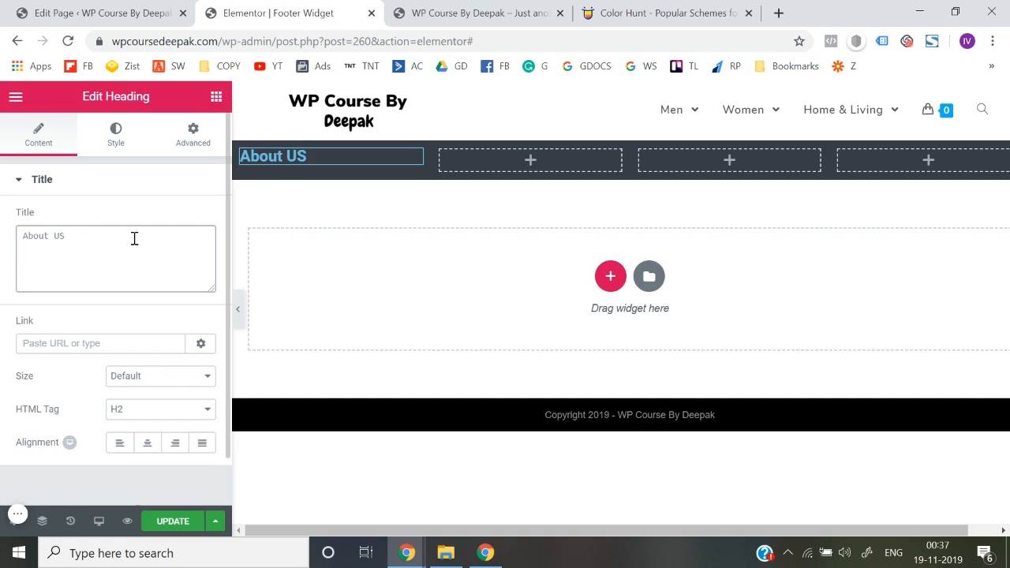
type("ut us")
key("ctrl+a")
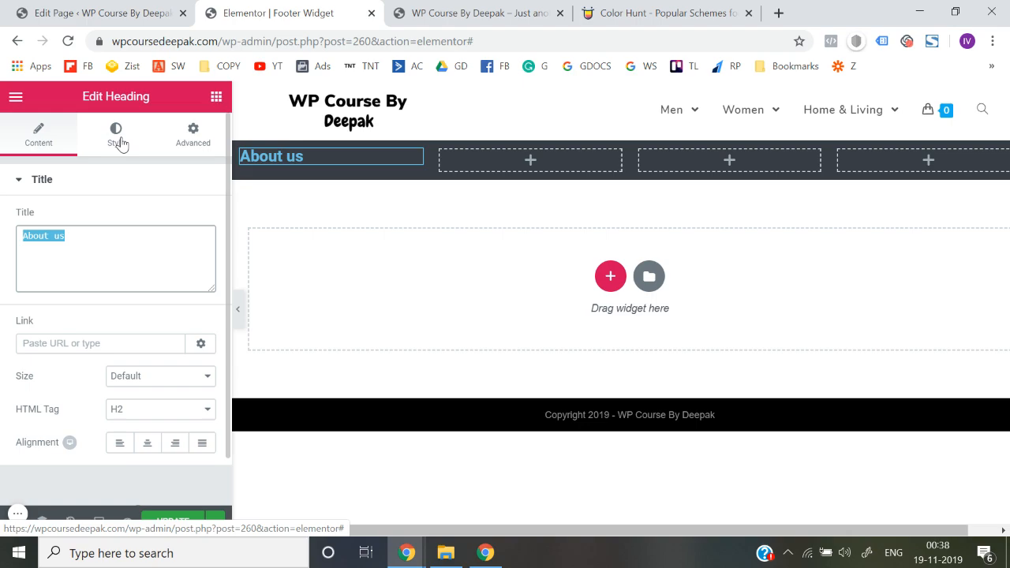
left_click(3, 250)
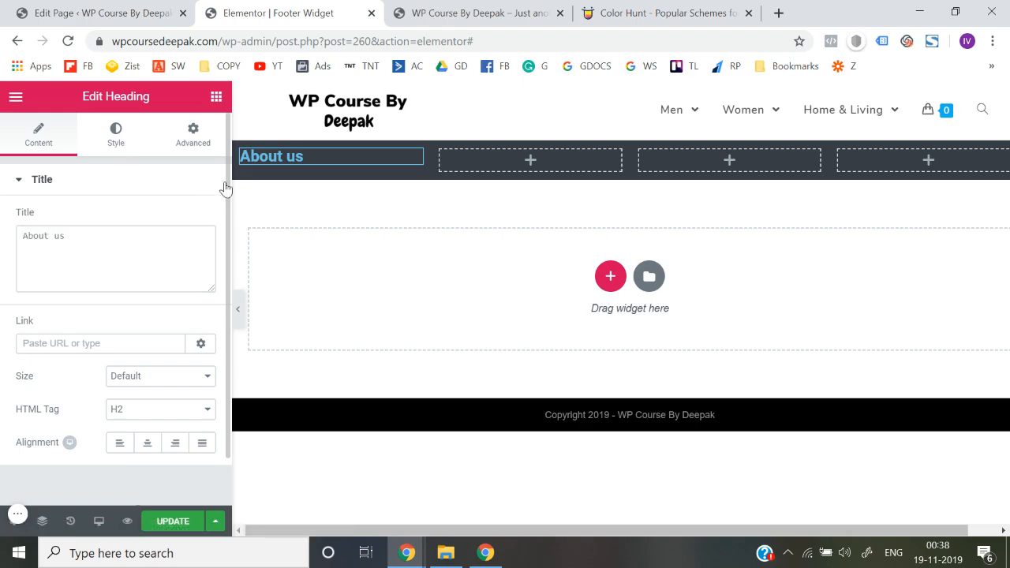
- Set the font family of the "About us" heading to Nunito
left_click(116, 142)
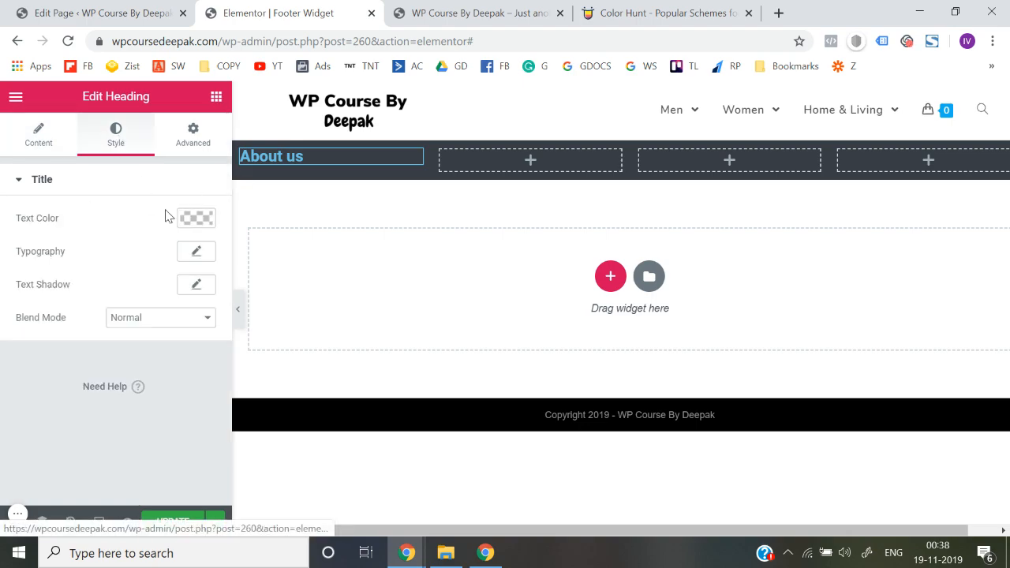
left_click(196, 252)
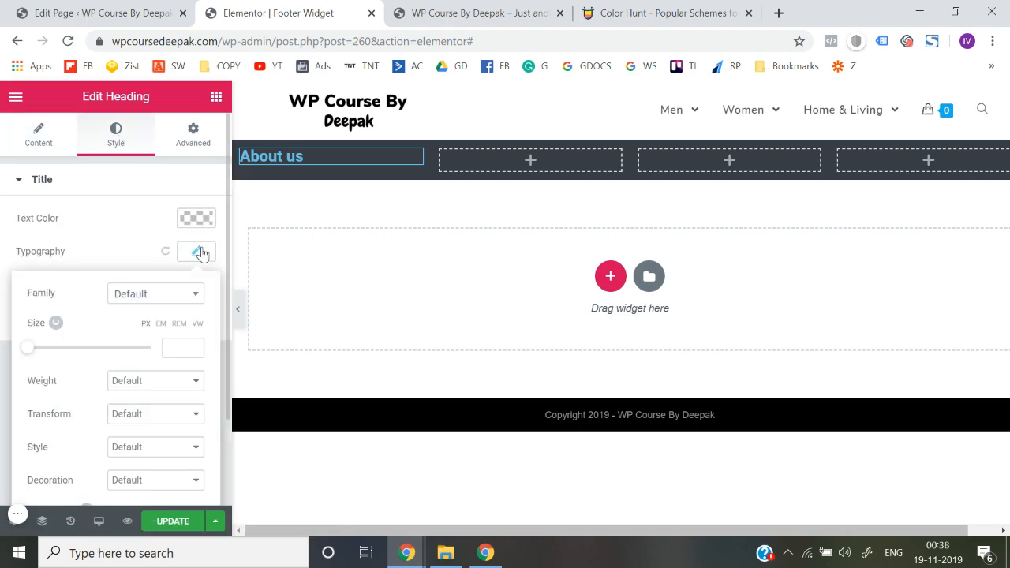
left_click(170, 294)
left_click(170, 293)
left_click(170, 293)
type("nuni")
key("Return")
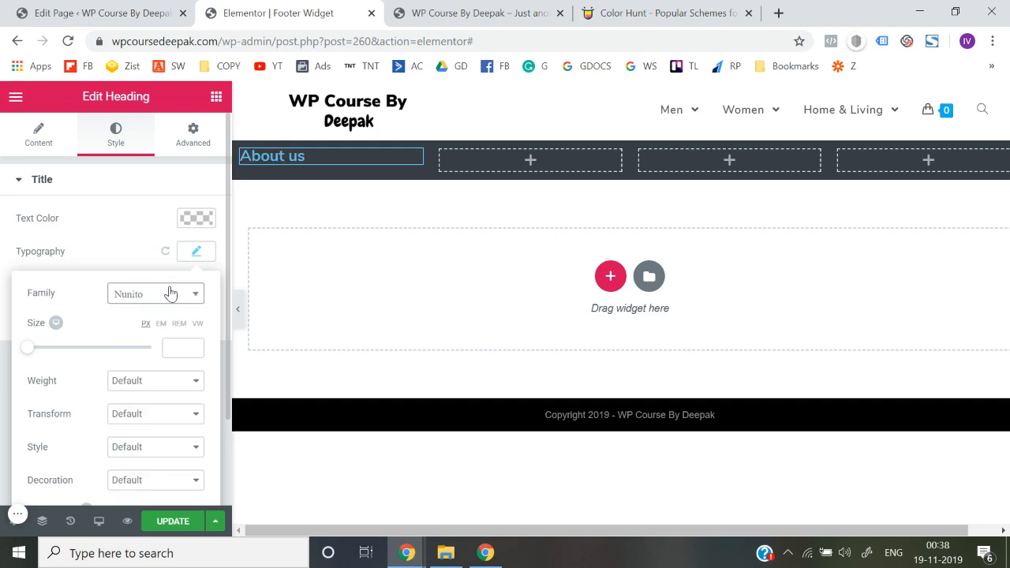
- Set the text colour of the "About us" heading to white, #ffffff
left_click(190, 220)
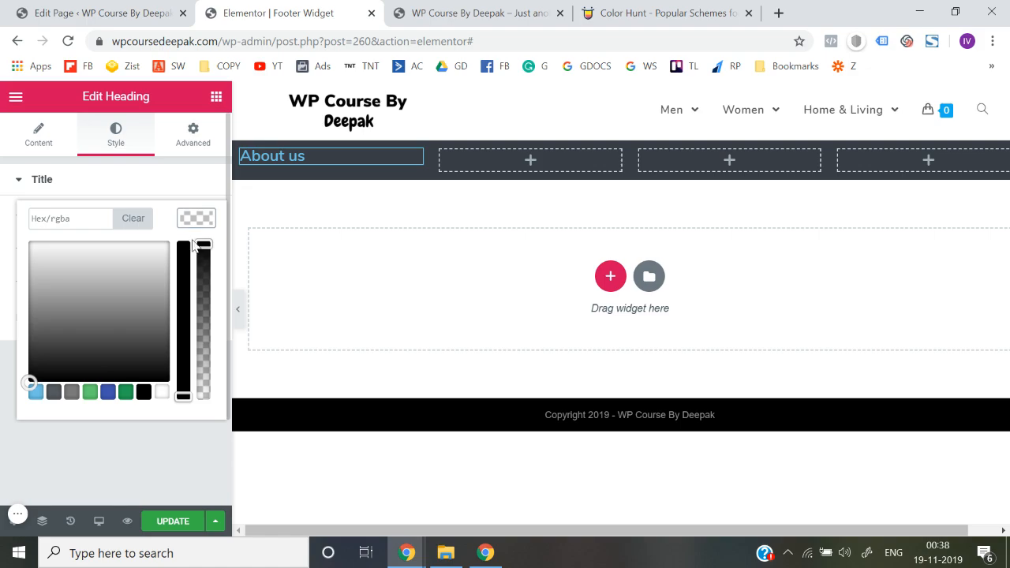
left_click(163, 393)
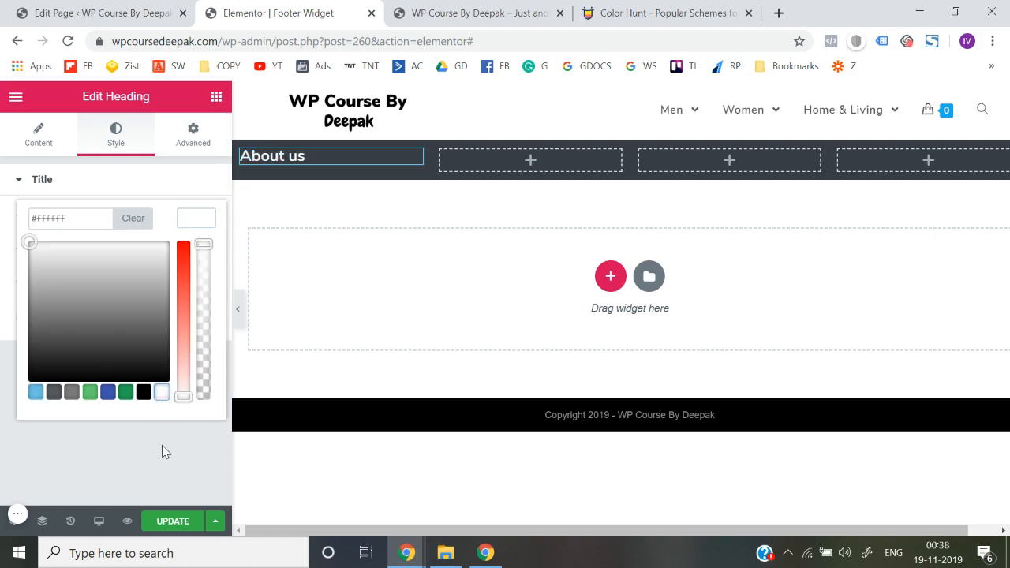
left_click(161, 445)
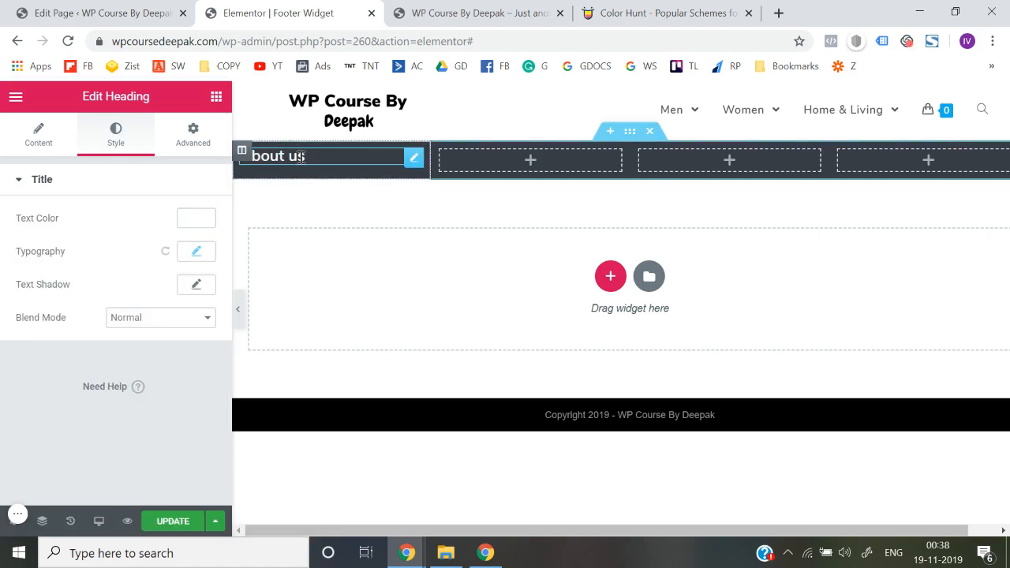
- Give the "About us" heading a line height of 3.3 em and an Underline text decoration
left_click(198, 252)
scroll(68, 429, "down", 2)
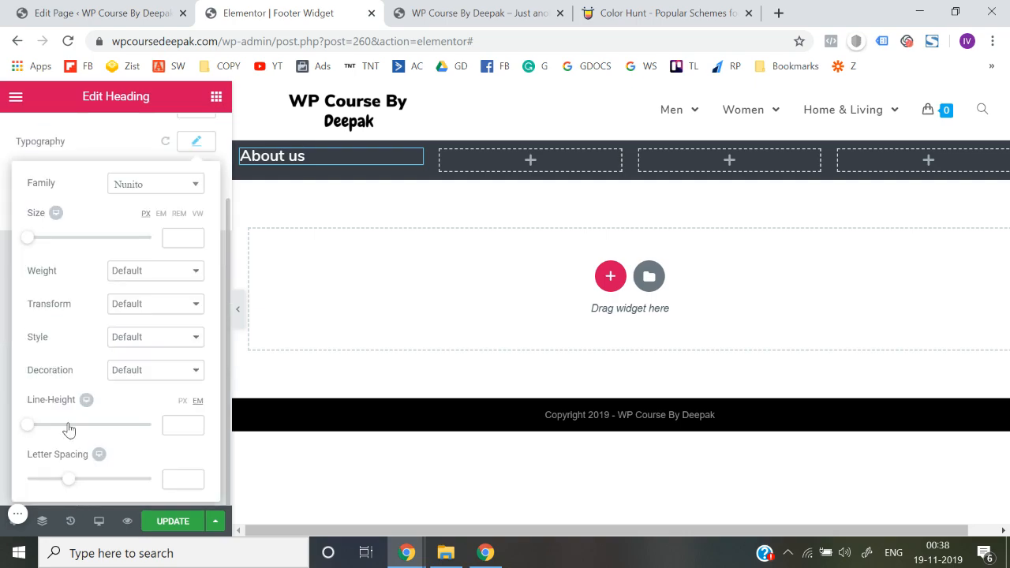
left_click(68, 425)
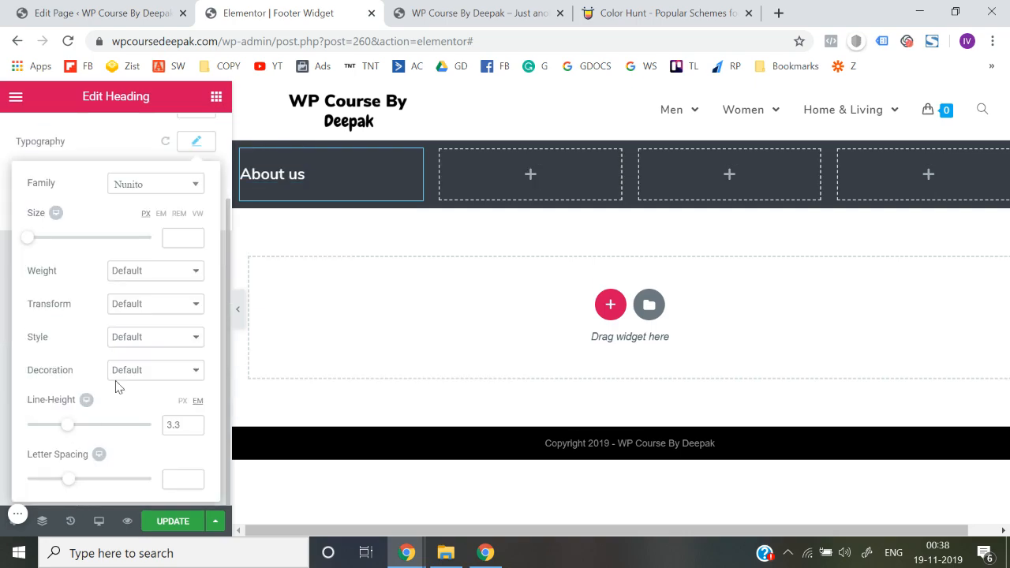
left_click(155, 370)
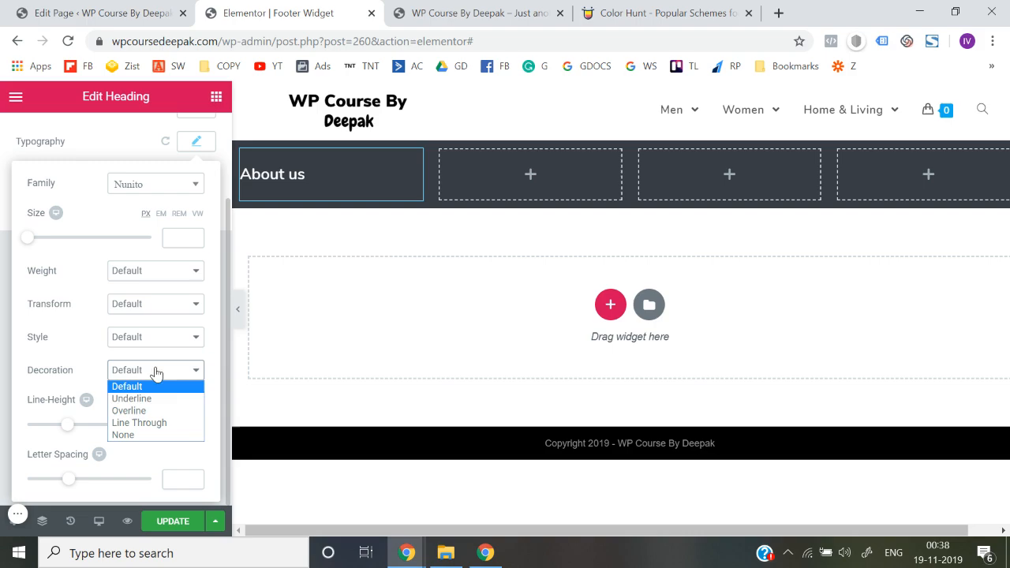
left_click(145, 400)
left_click(1, 348)
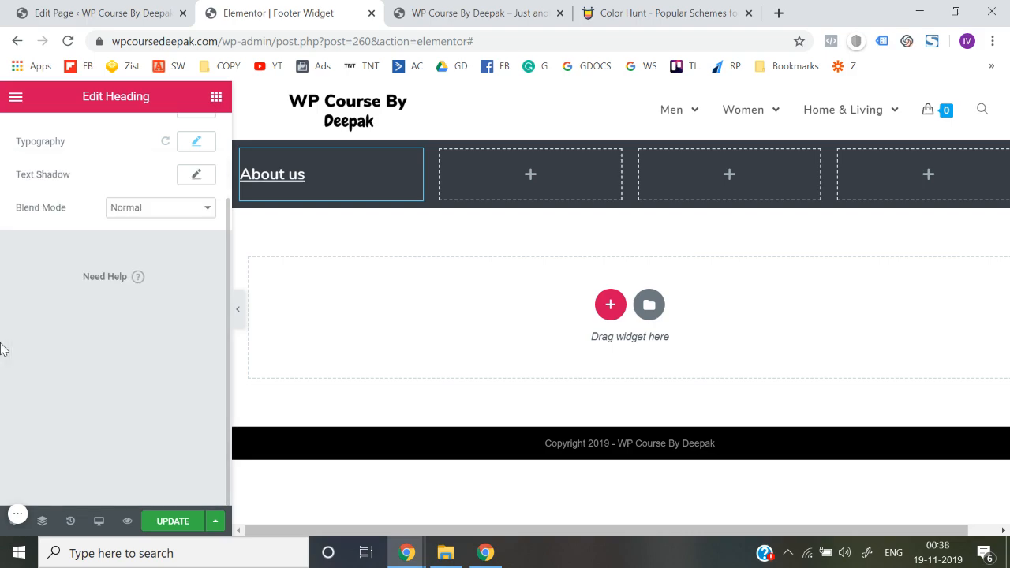
- Search the web for lorem ipsum in the Color Hunt tab and open lipsum.com
left_click(611, 6)
left_click(604, 36)
type("lorem i")
key("Return")
left_click(337, 229)
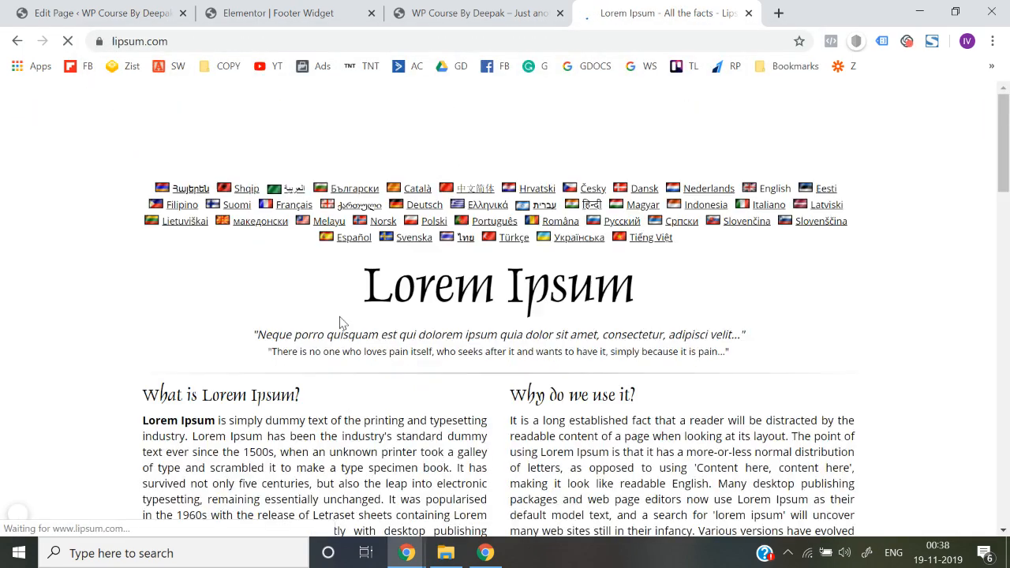
- Copy the opening of the "What is Lorem Ipsum?" paragraph, from "Lorem Ipsum" through "scrambled it"
scroll(339, 289, "down", 1)
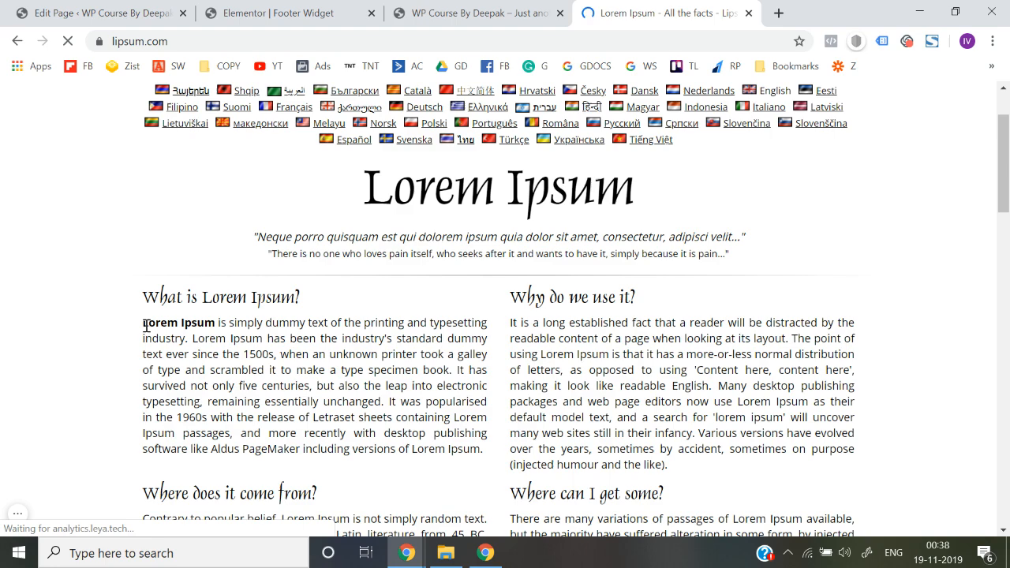
left_click_drag(144, 325, 280, 368)
key("ctrl+c")
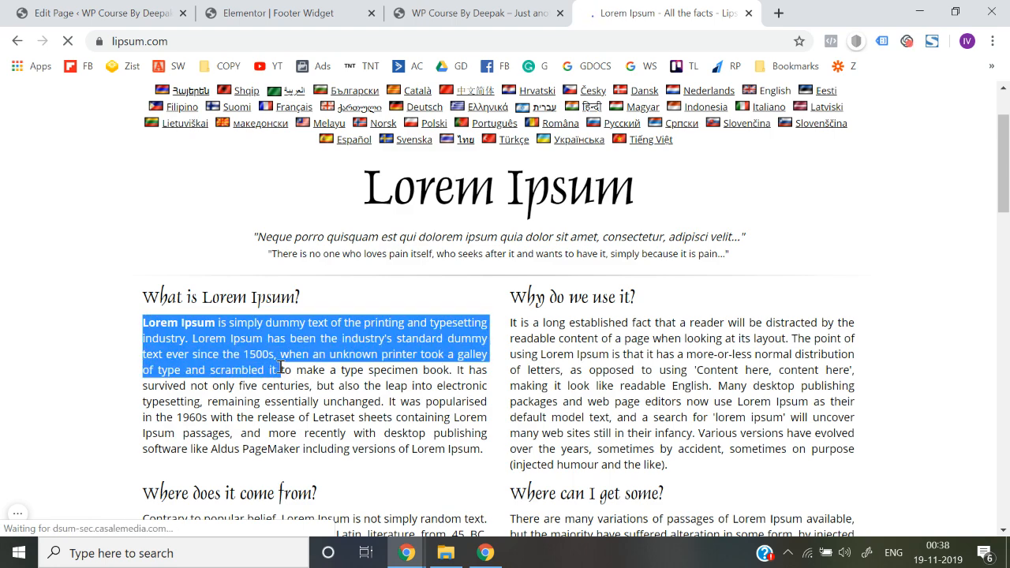
- Back in the Elementor tab, add a second Heading widget below "About us" and replace its title with the copied Lorem Ipsum text
left_click(473, 12)
left_click(278, 8)
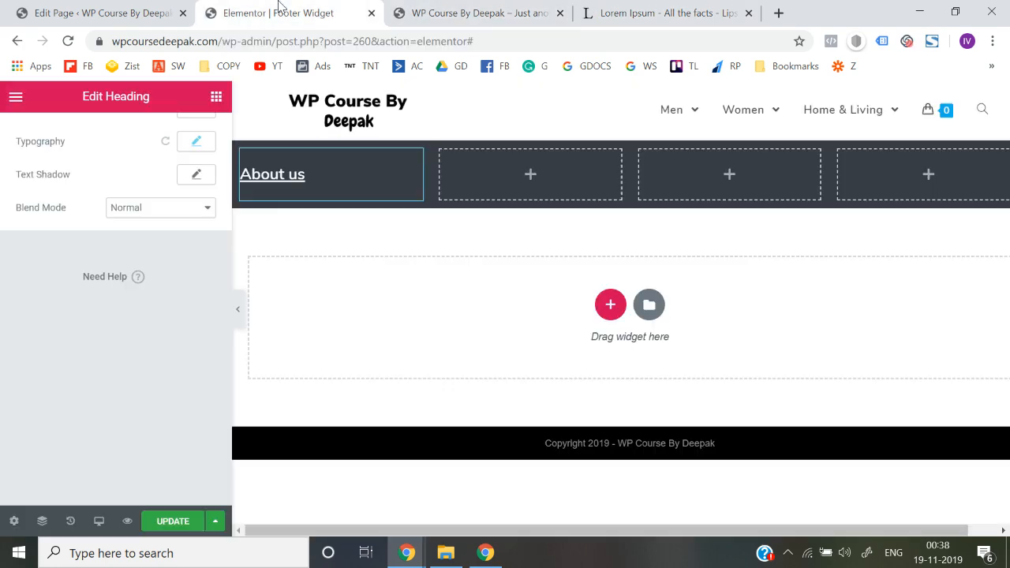
left_click(214, 97)
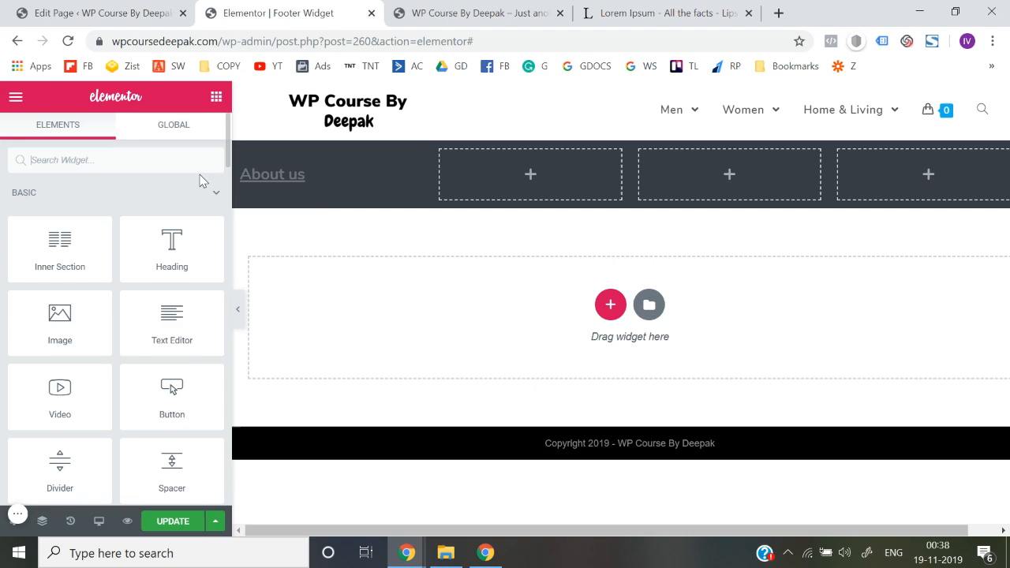
left_click_drag(178, 251, 272, 182)
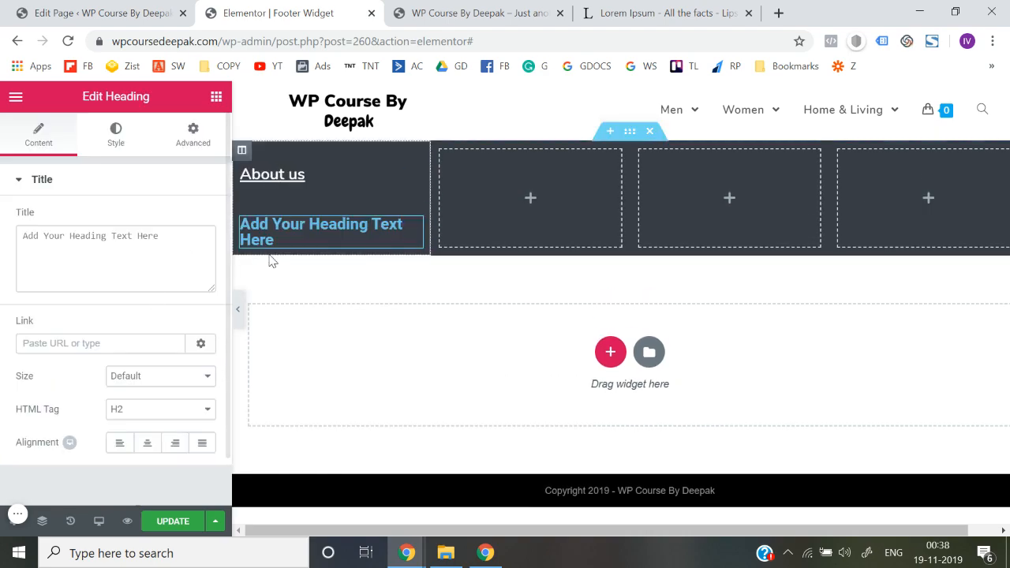
left_click(144, 257)
key("ctrl+a")
key("BackSpace")
key("ctrl+v")
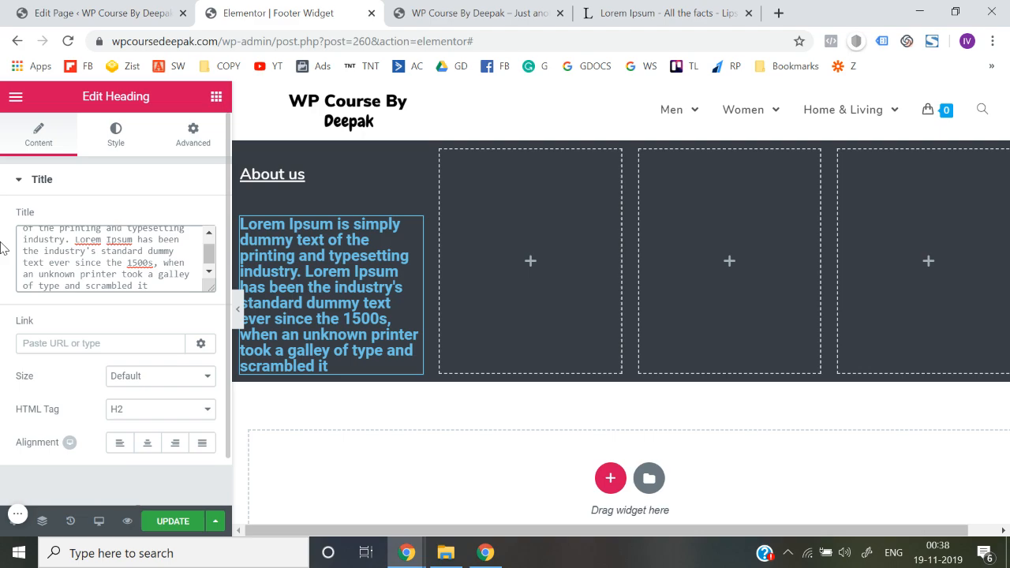
- Set the text colour of the Lorem Ipsum heading to white
left_click(119, 131)
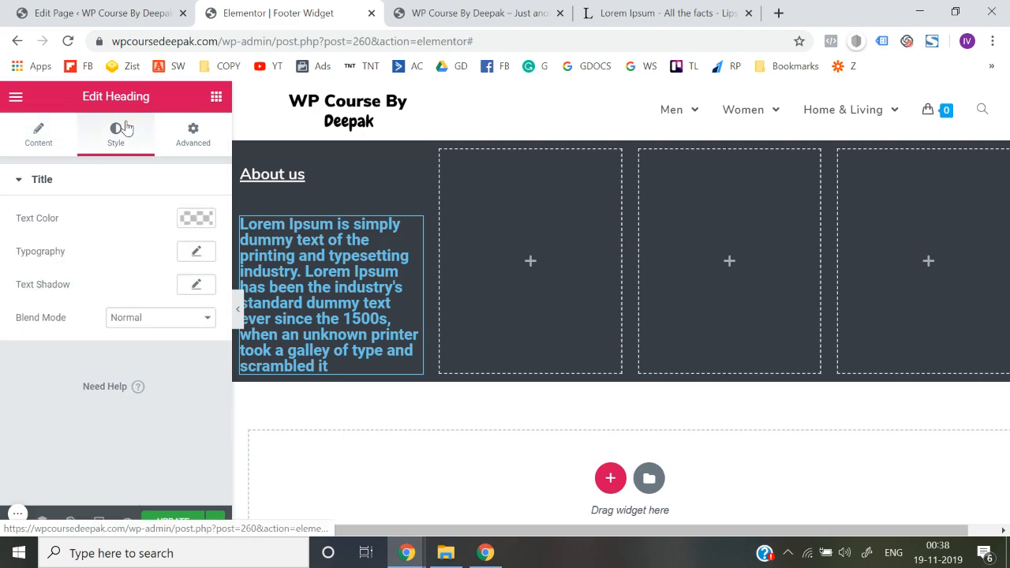
left_click(197, 218)
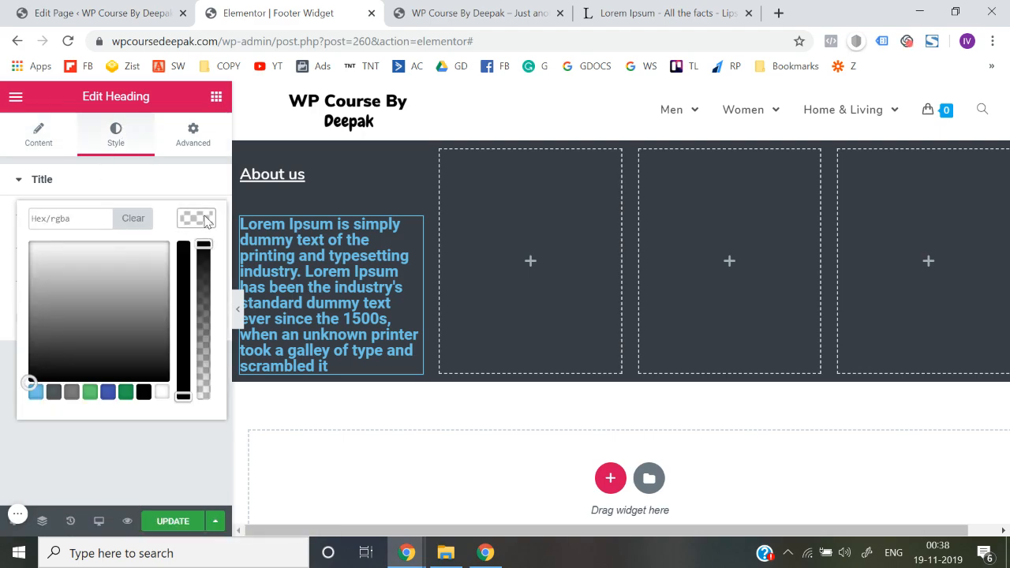
left_click(161, 392)
left_click(176, 442)
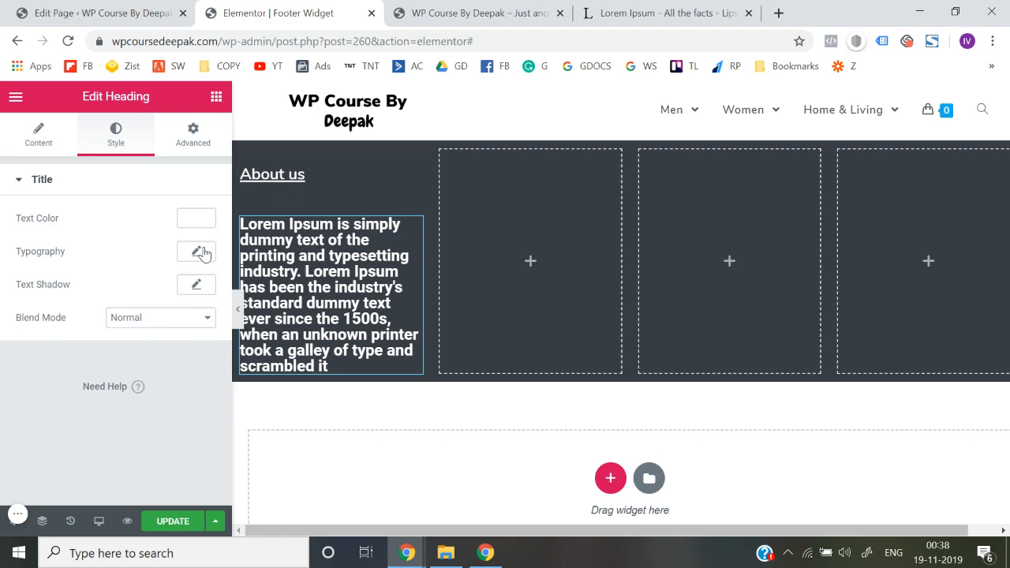
- Set the Lorem Ipsum heading's font family to Nunito and its size to 16 px
left_click(199, 252)
left_click(161, 301)
type("nunito")
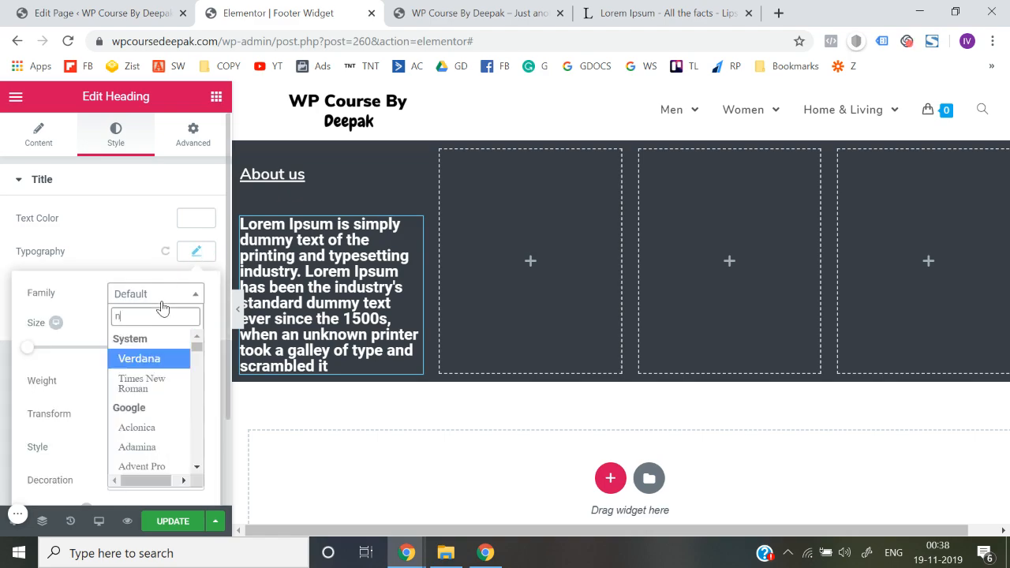
key("Return")
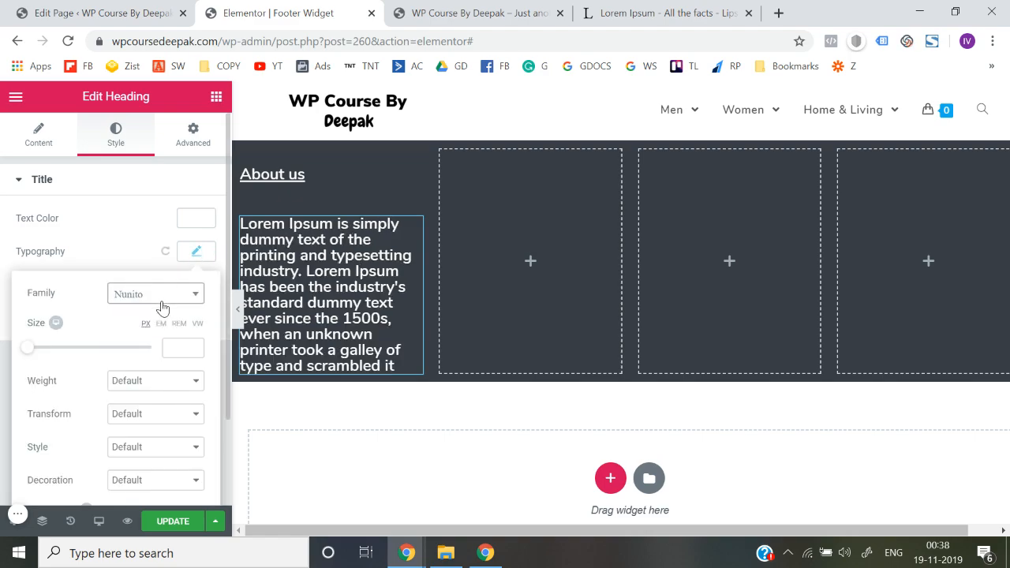
left_click(194, 347)
left_click(194, 347)
left_click(193, 348)
left_click(193, 347)
left_click(193, 347)
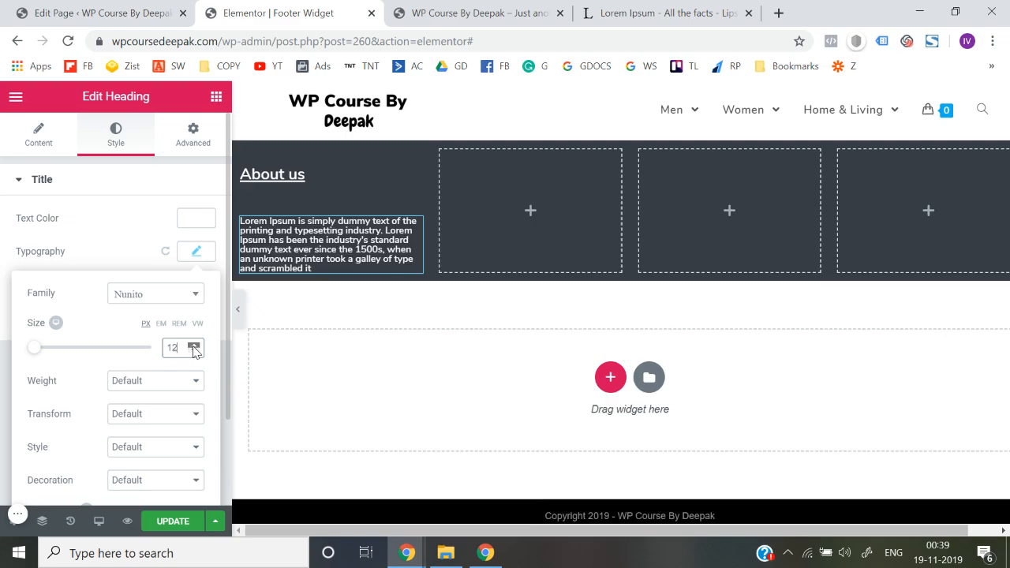
left_click(193, 348)
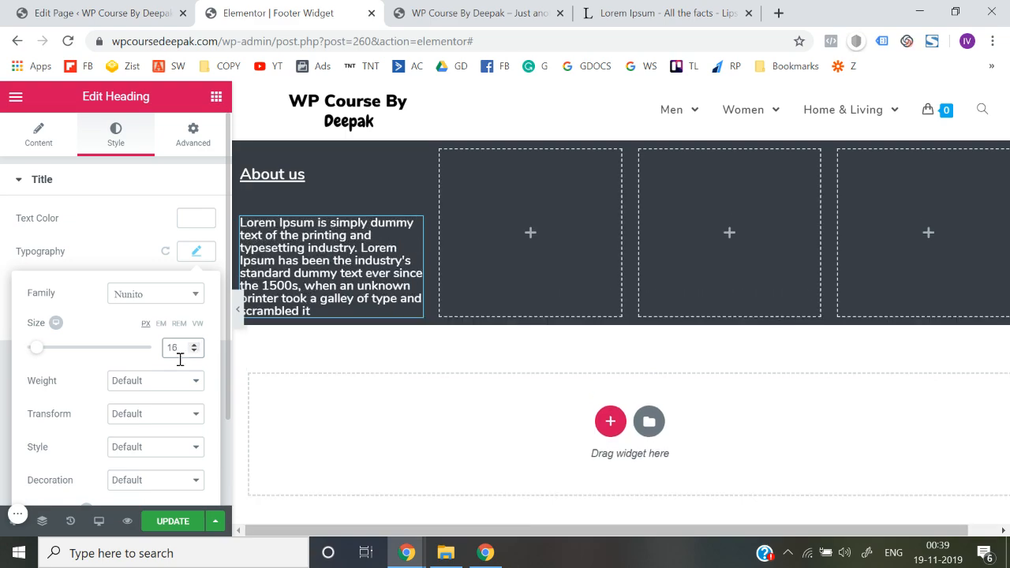
- Set the font weight of the Lorem Ipsum heading to 300
left_click(169, 384)
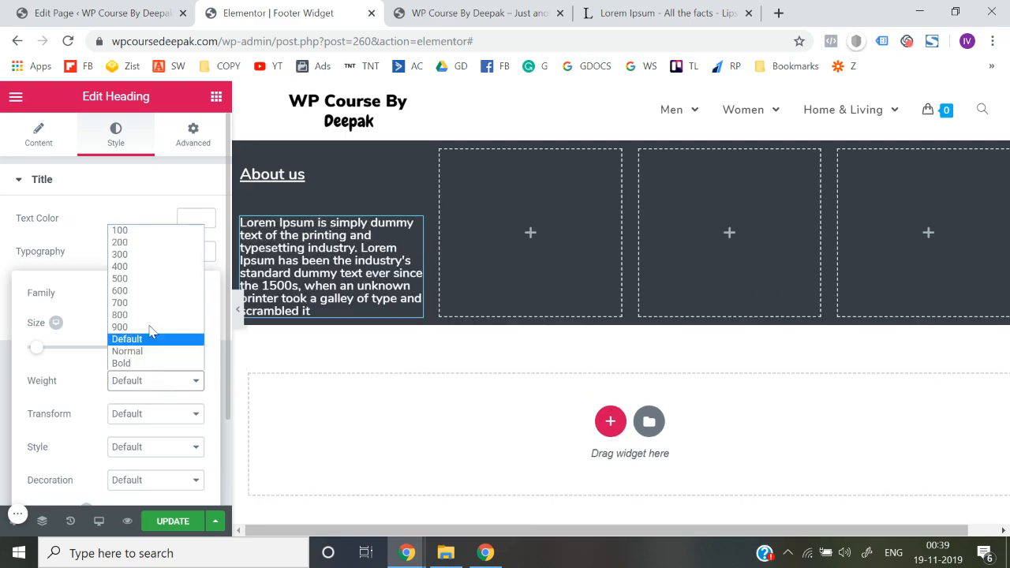
left_click(136, 269)
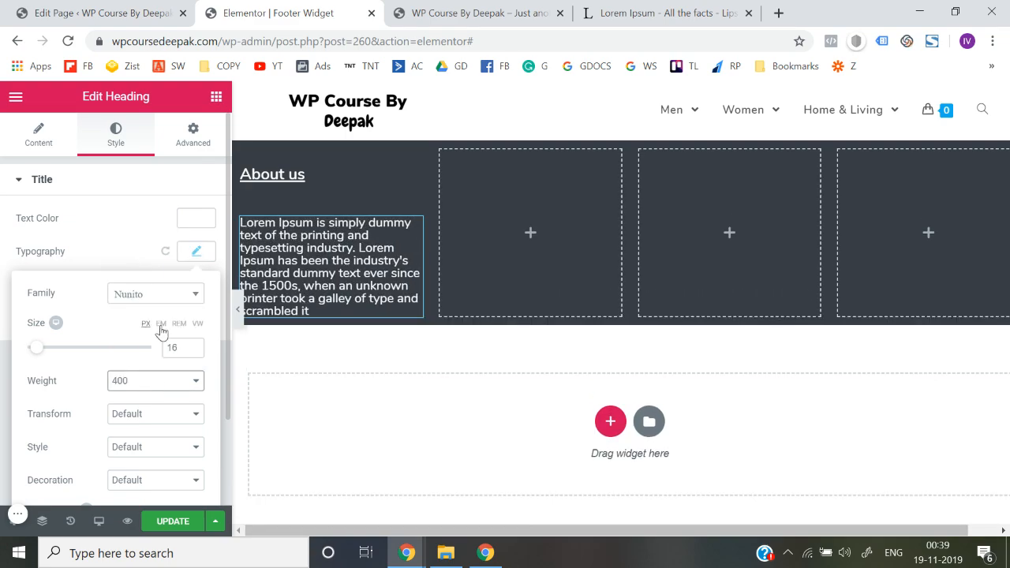
left_click(187, 386)
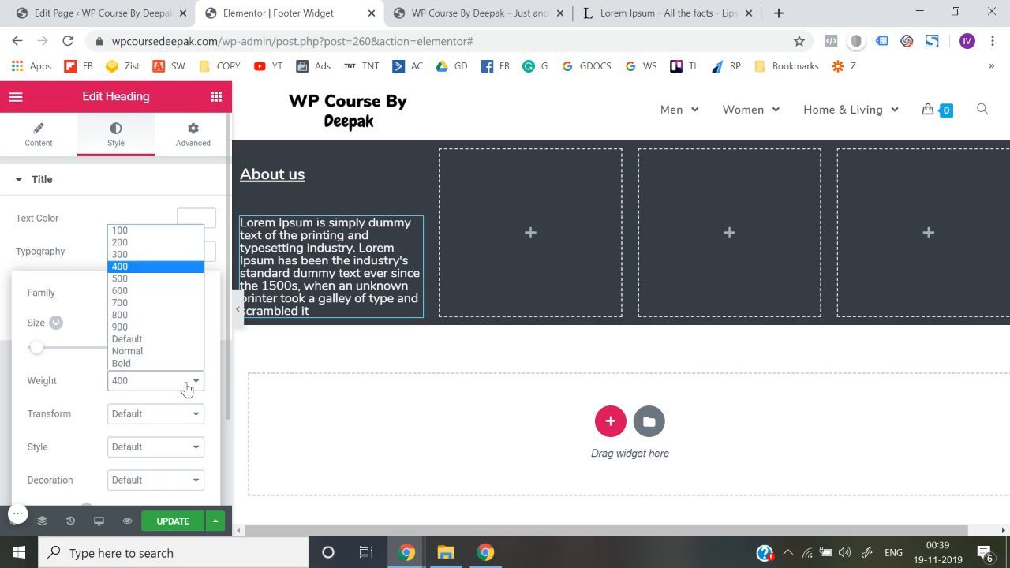
left_click(132, 256)
left_click(247, 160)
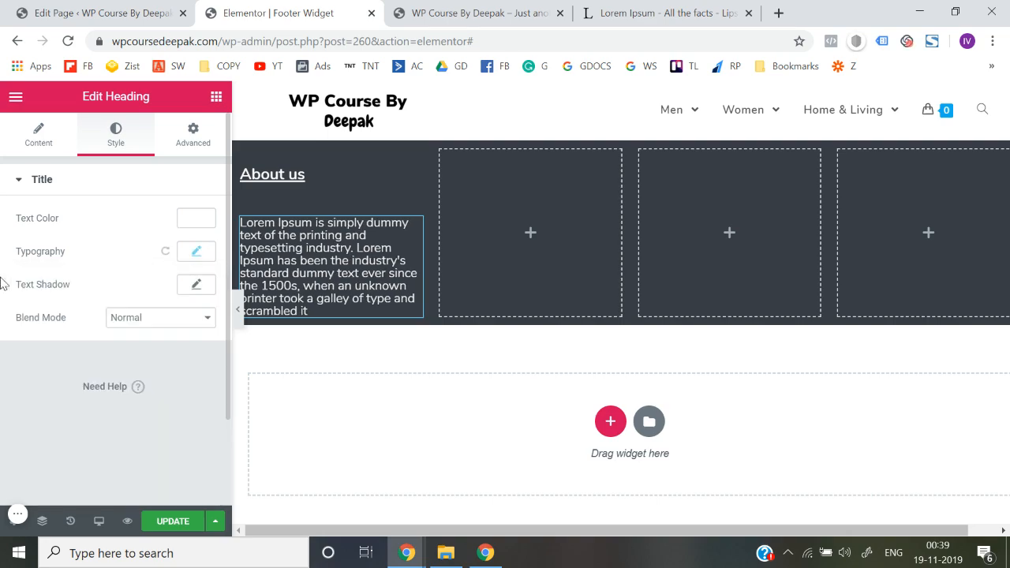
- Try narrower widths for the section's first column and set its width to 25%, keeping the default vertical alignment
left_click(244, 156)
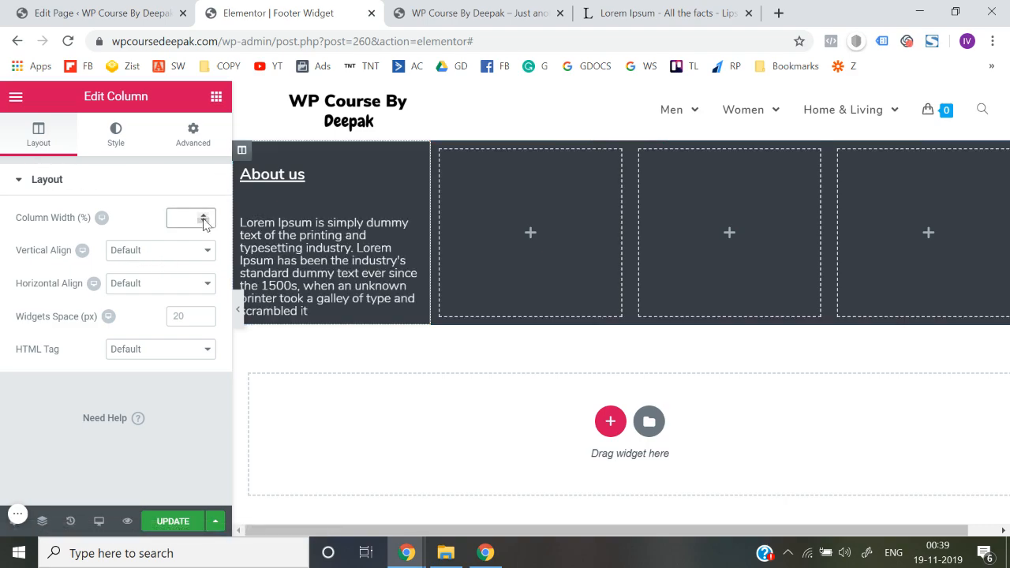
left_click(204, 219)
left_click(203, 217)
left_click(203, 217)
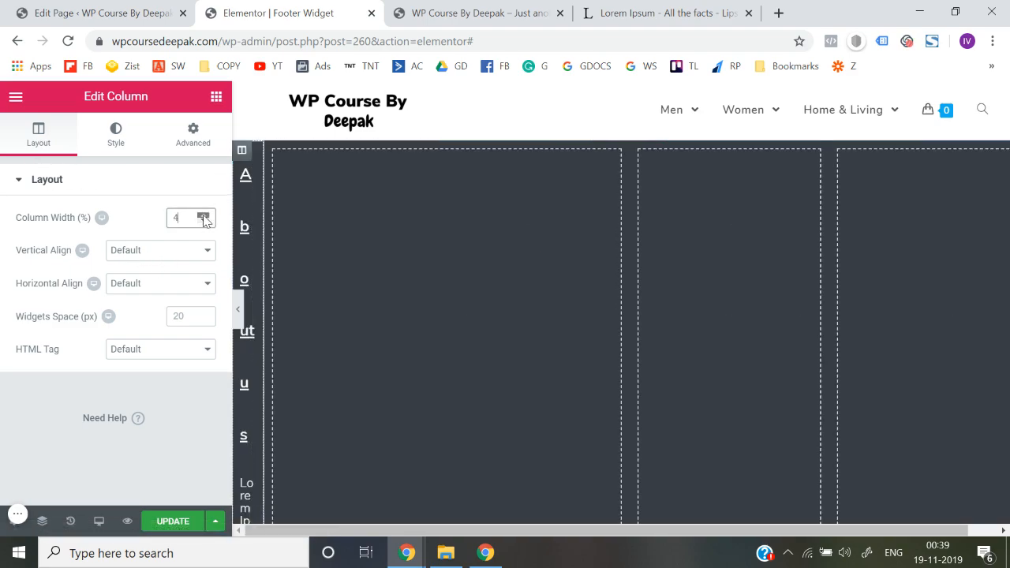
left_click(204, 221)
left_click(204, 221)
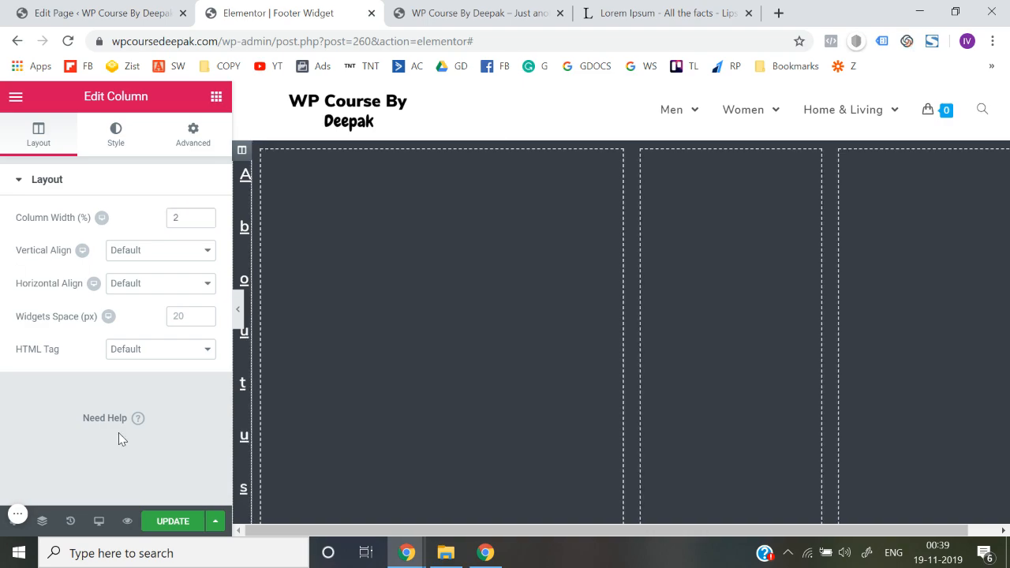
left_click_drag(204, 217, 205, 222)
left_click(205, 221)
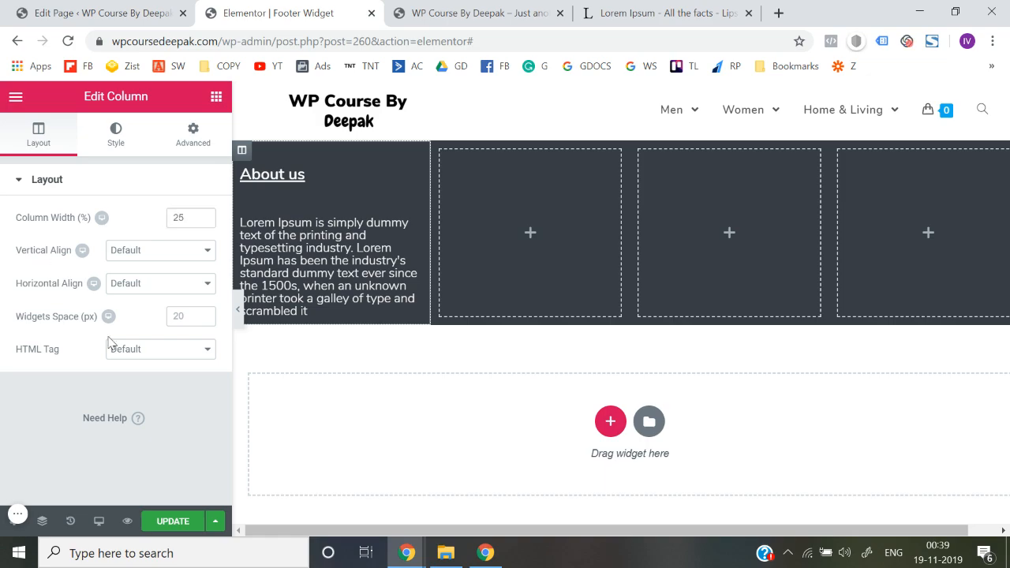
left_click(173, 251)
left_click(173, 251)
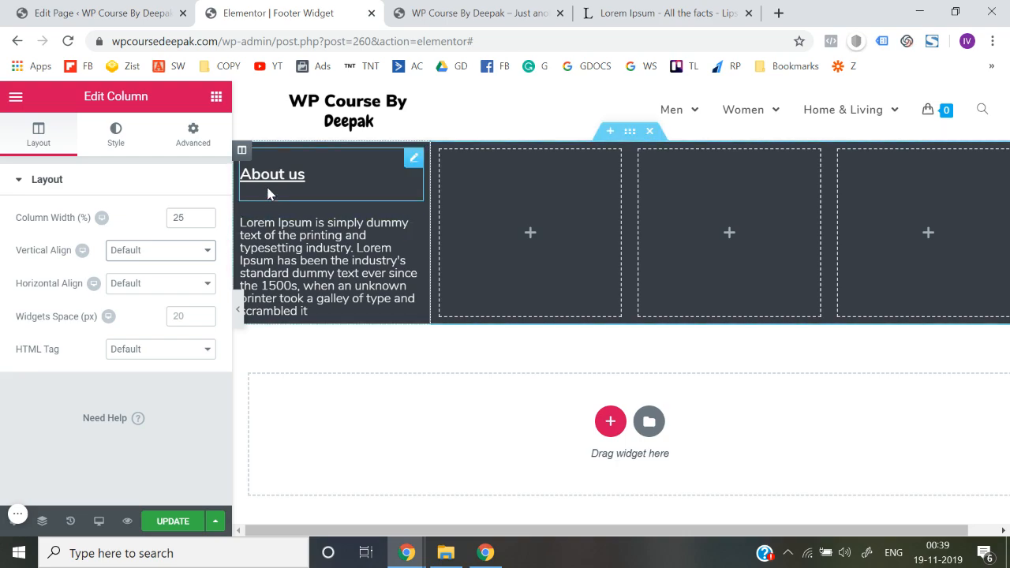
- With margin and padding sides unlinked, set the "About us" heading's top margin to 1 px and preview the footer without the editor panel
left_click(414, 160)
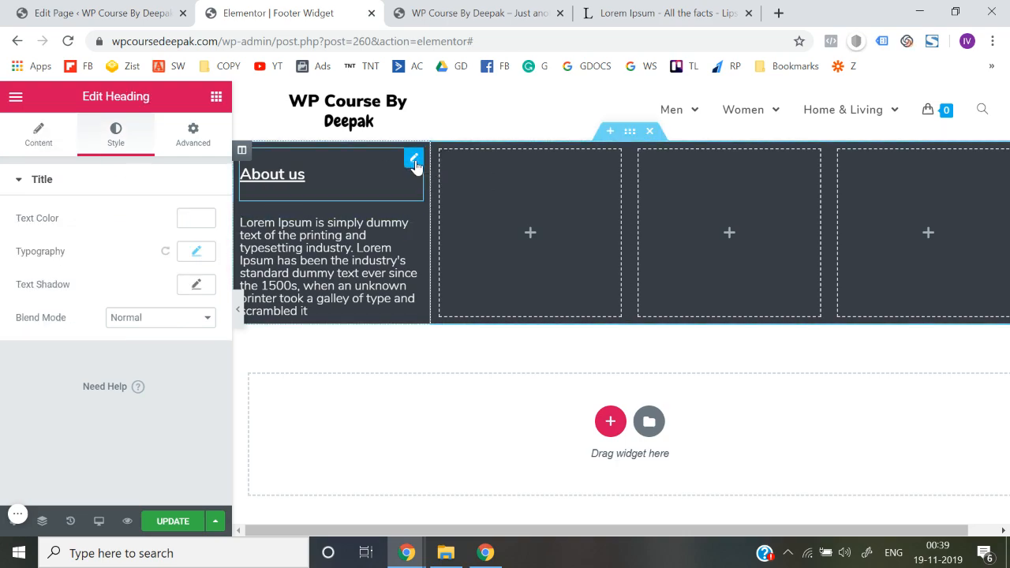
left_click(193, 132)
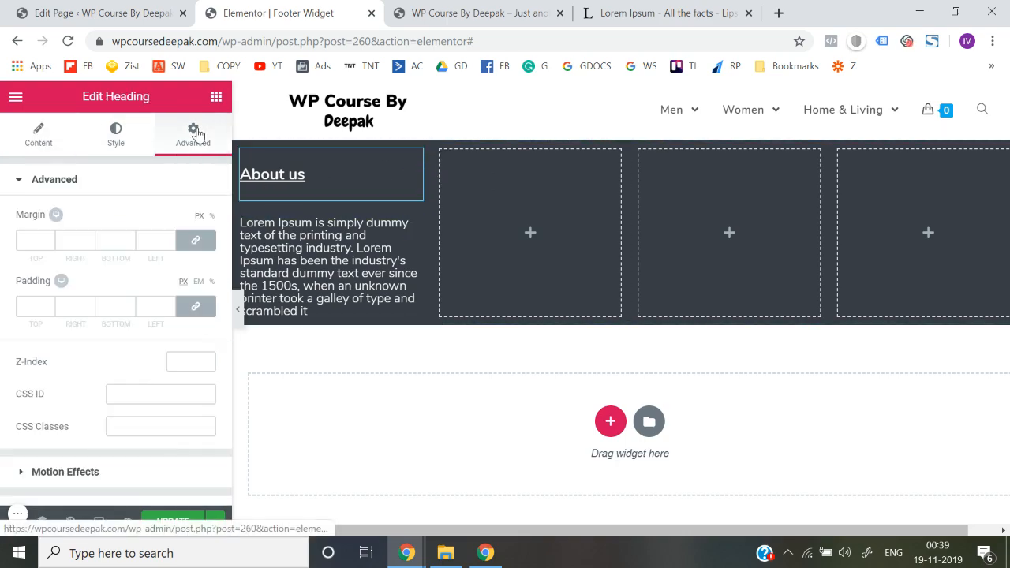
left_click(200, 242)
left_click(195, 307)
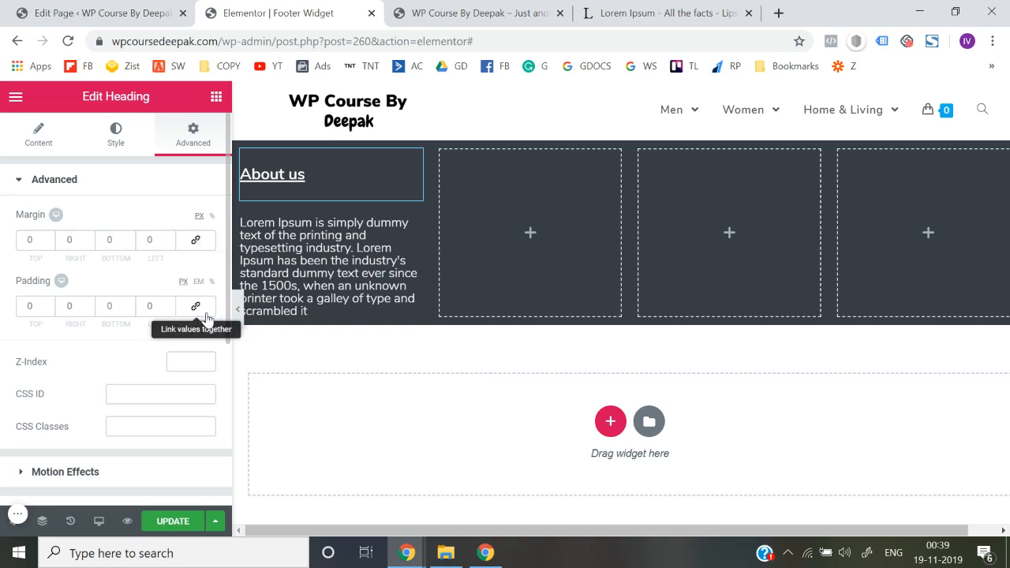
left_click(49, 237)
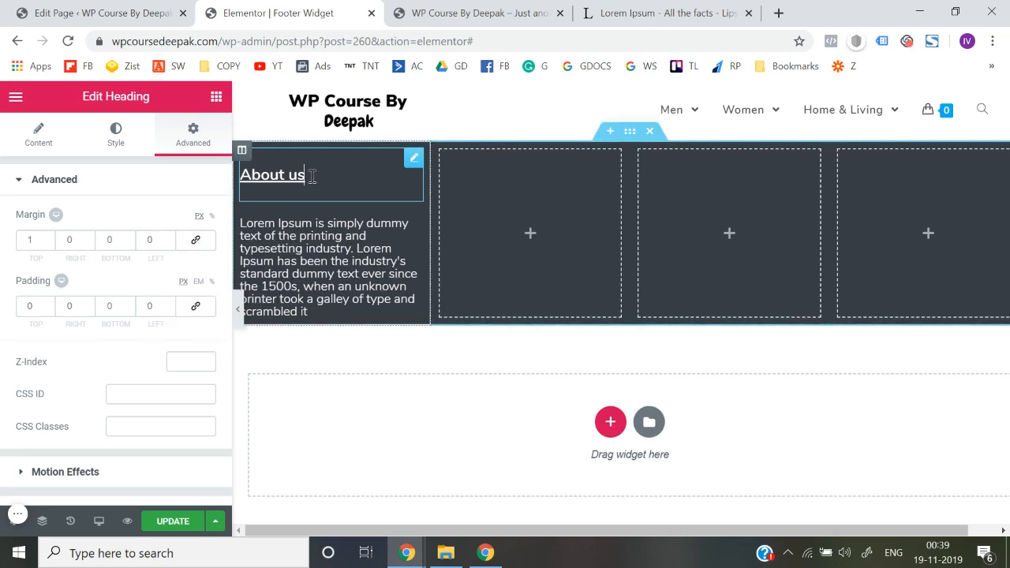
left_click(239, 311)
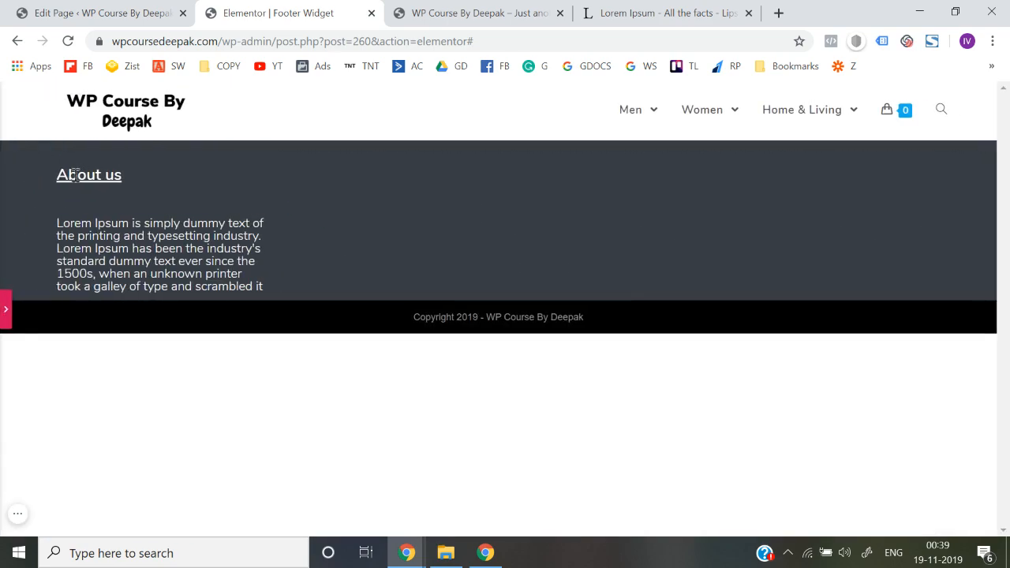
- Duplicate the "About us" heading and move the copy into the section's second column
left_click(4, 308)
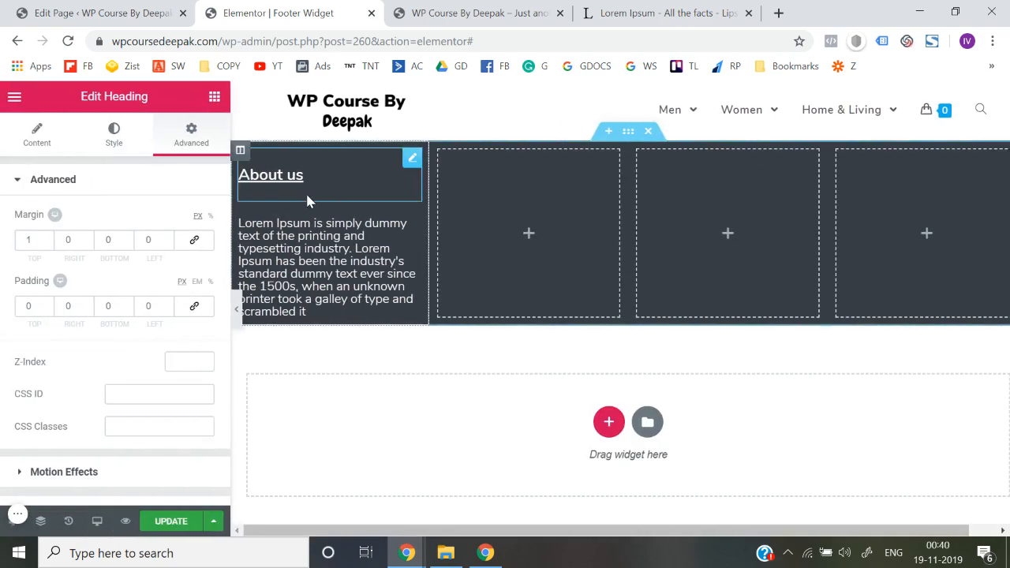
left_click(217, 96)
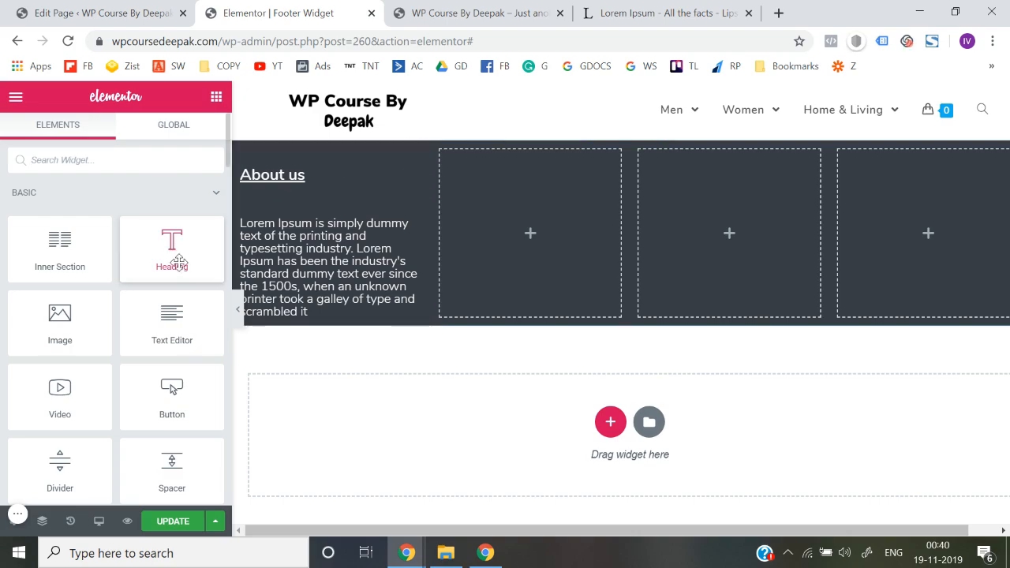
right_click(421, 164)
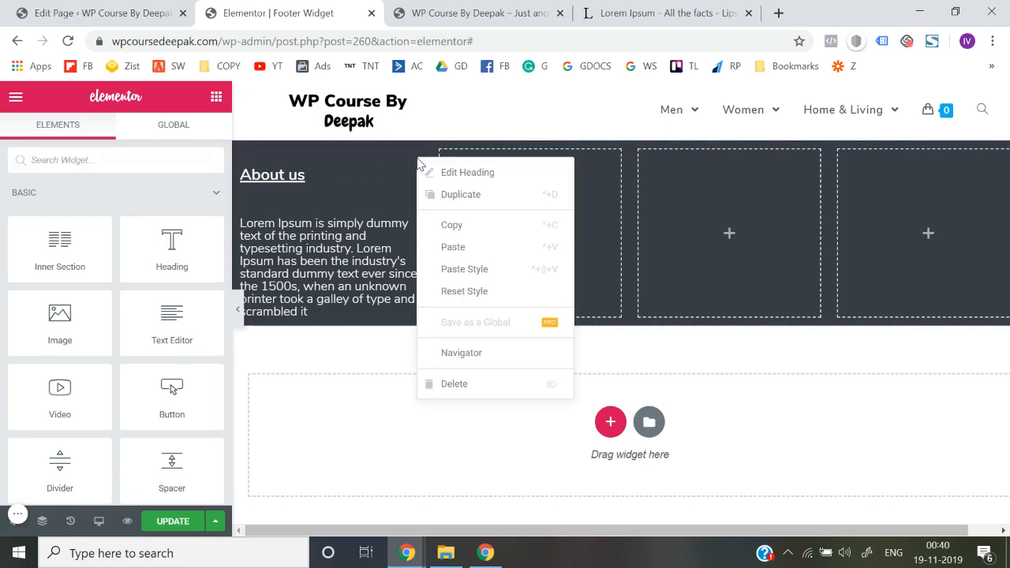
left_click(469, 202)
left_click_drag(415, 164, 523, 171)
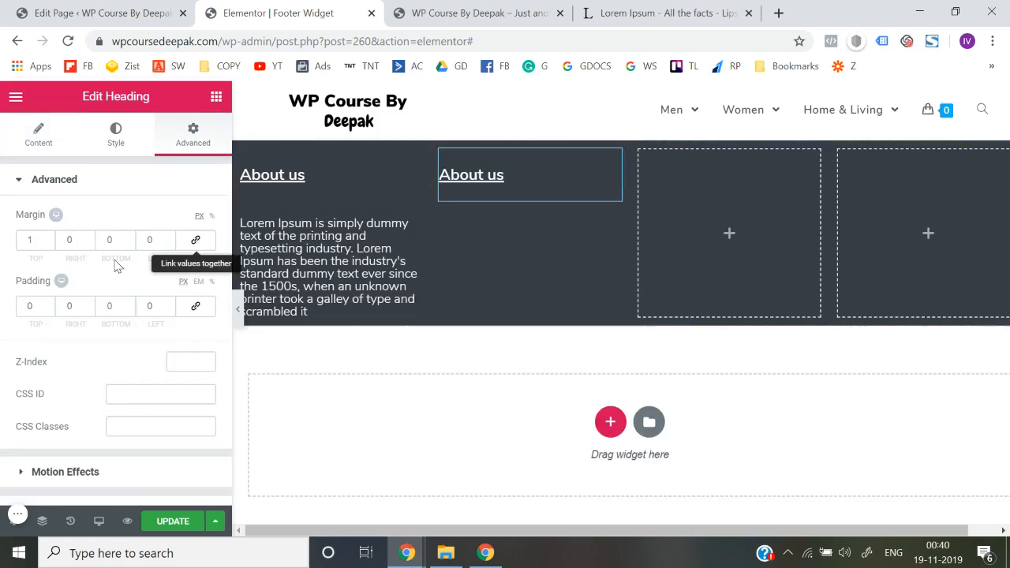
- Set the copied heading's top margin to 0 px and change its title to "Menu"
left_click(49, 243)
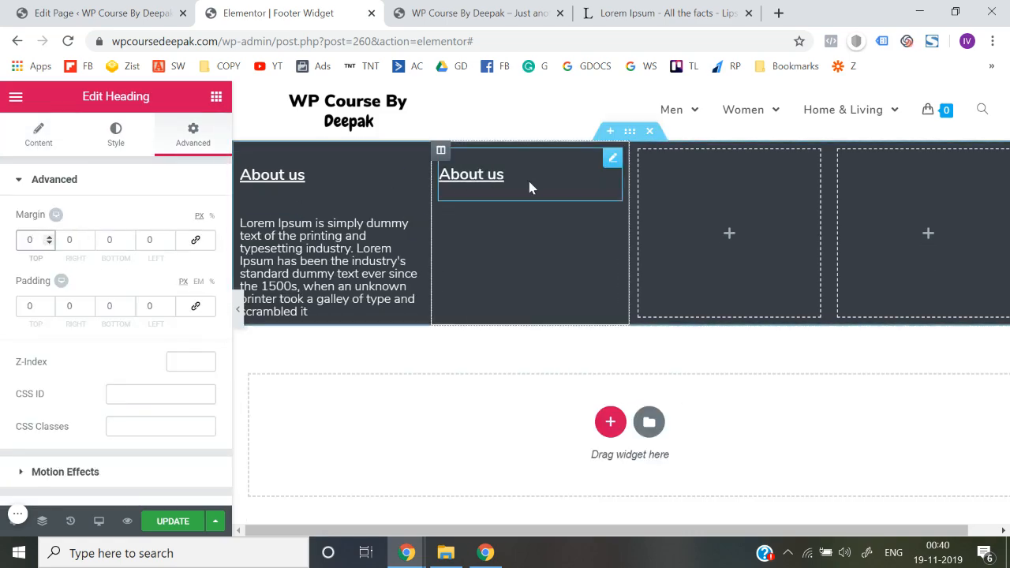
left_click(38, 135)
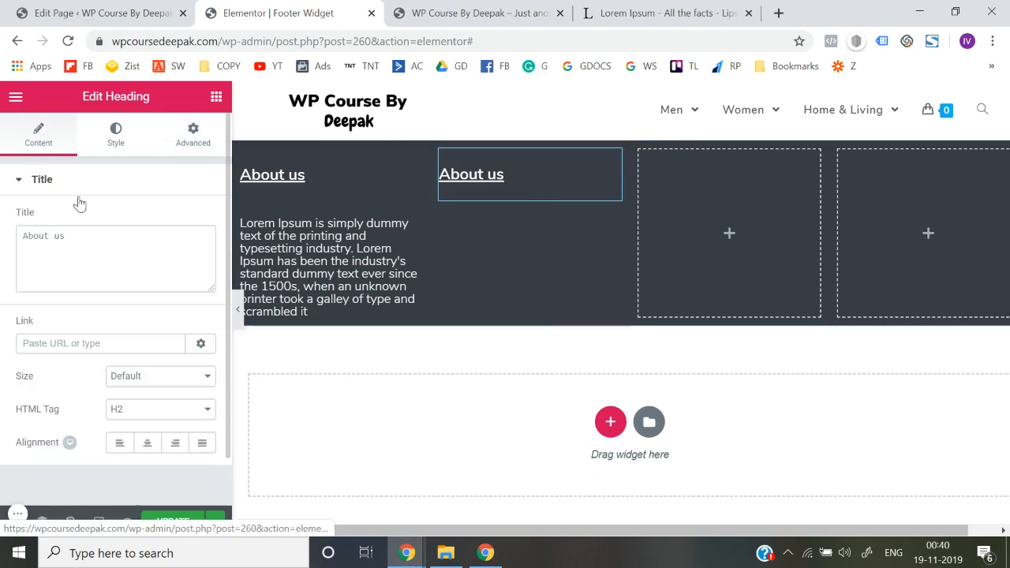
triple_click(121, 262)
type("MENU")
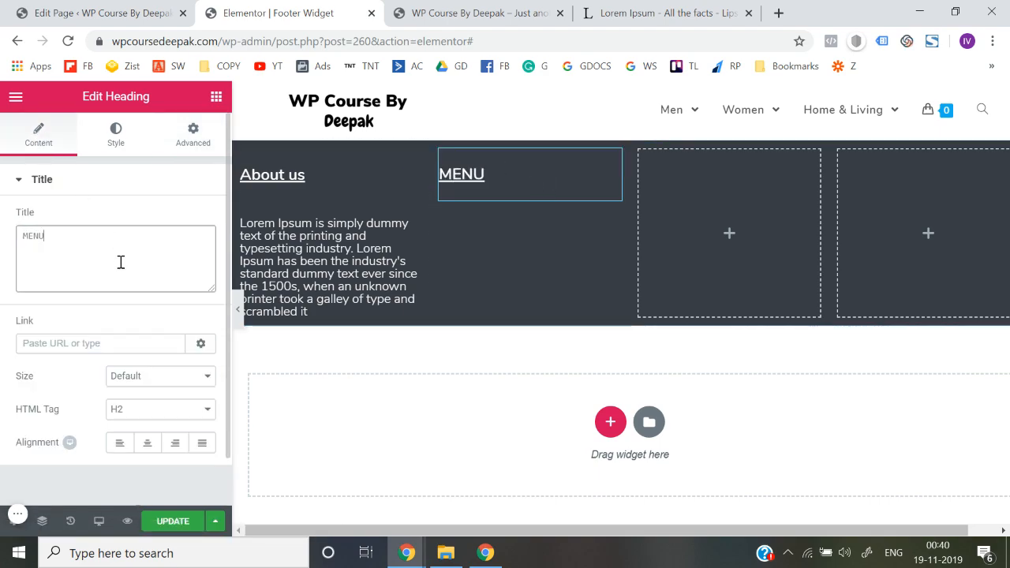
type("u")
- Add a Navigation Menu widget below the "Menu" heading and select Header Menu as its menu
left_click(206, 100)
scroll(151, 282, "down", 5)
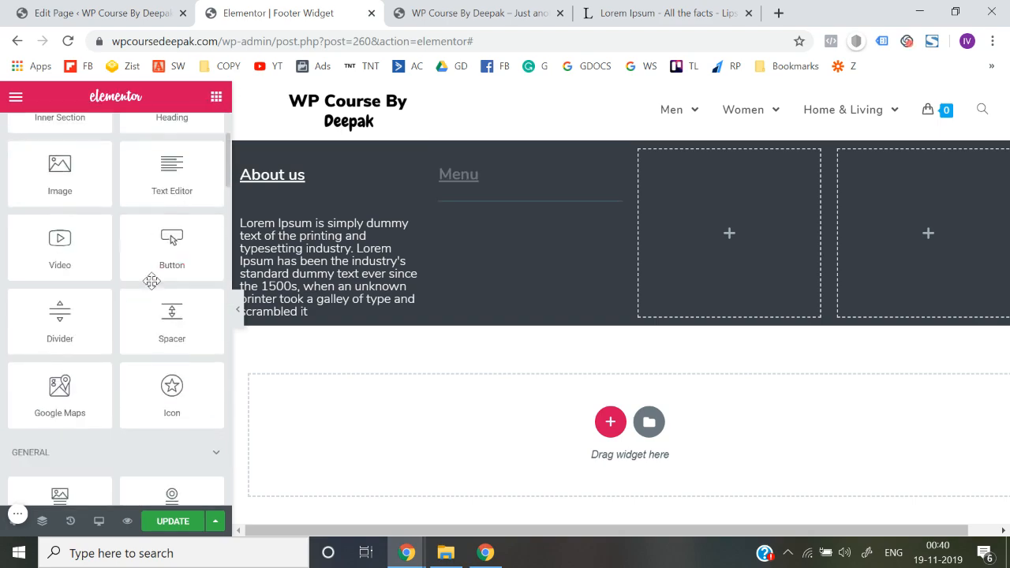
scroll(152, 281, "up", 6)
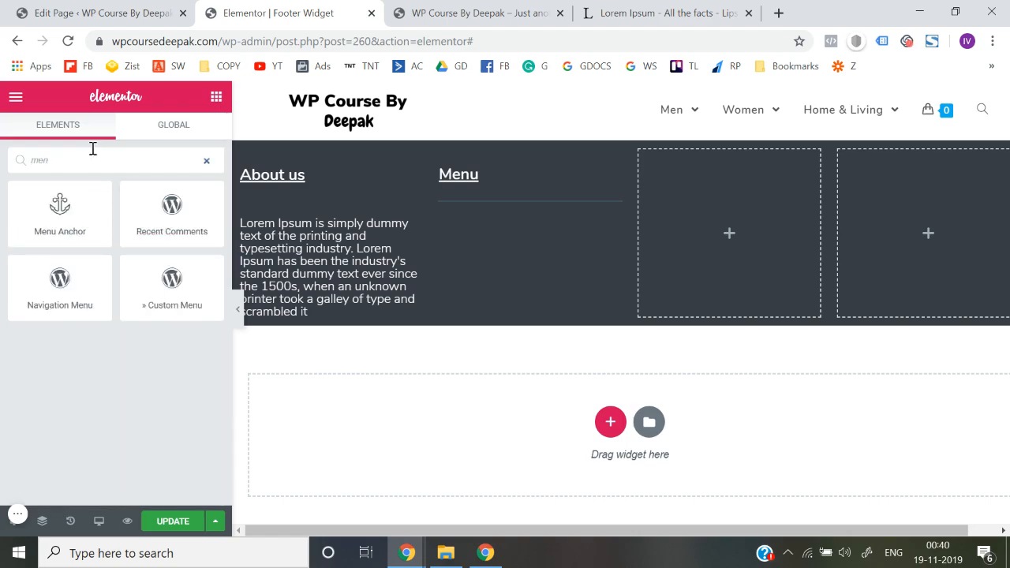
left_click_drag(80, 301, 484, 198)
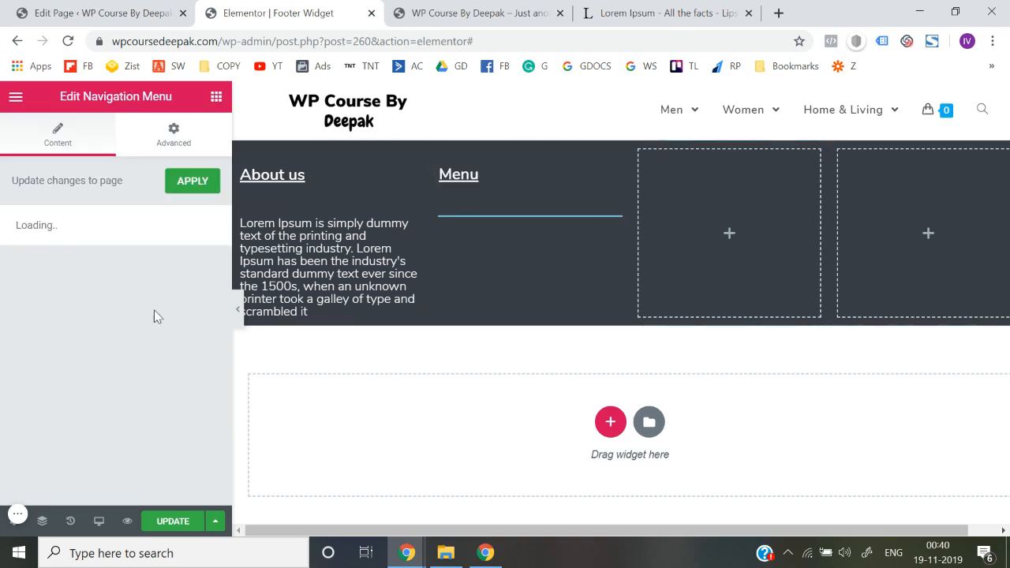
left_click(131, 306)
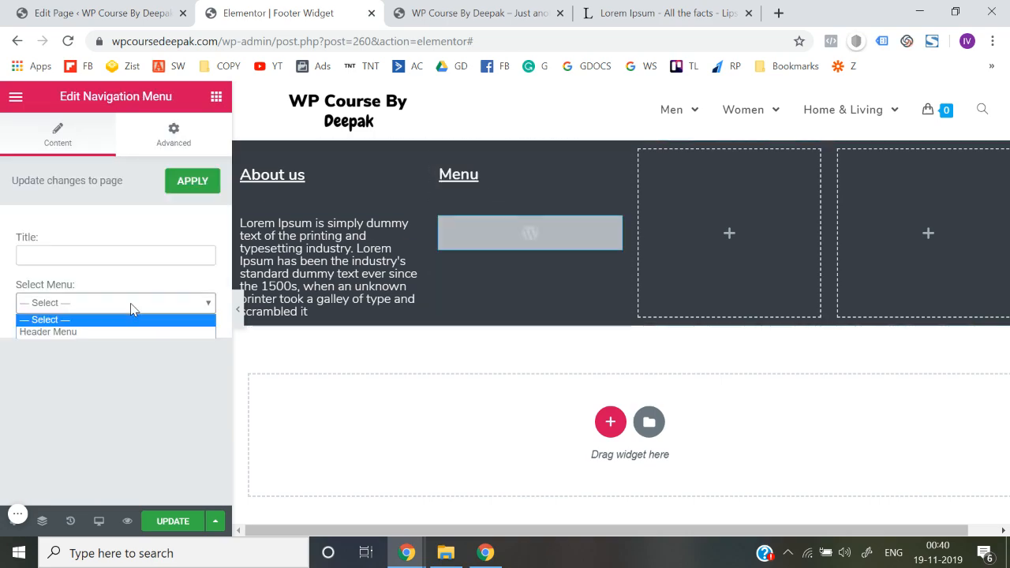
left_click(111, 332)
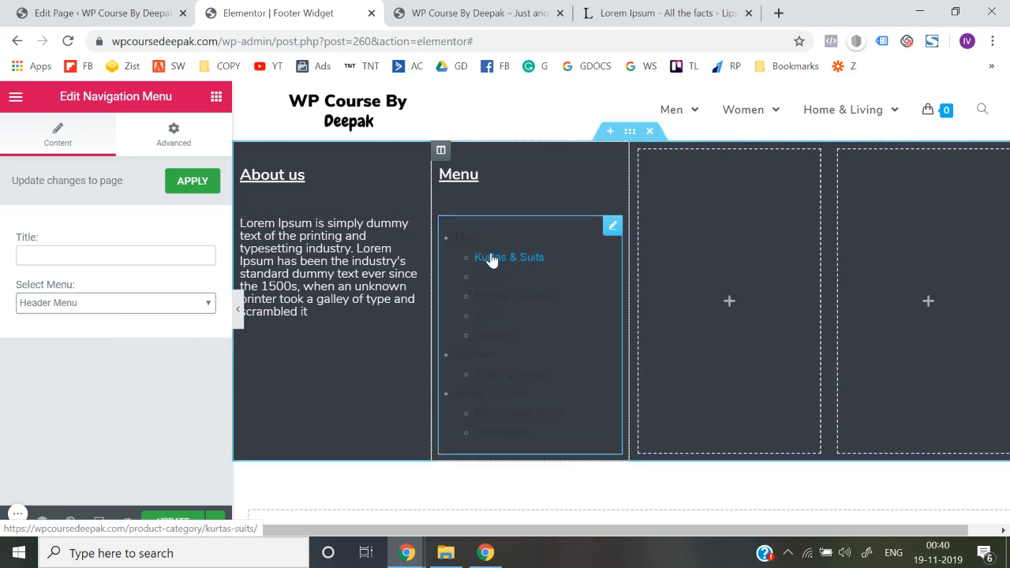
- Preview the footer with the navigation menu without the editor panel and save the template
left_click(239, 314)
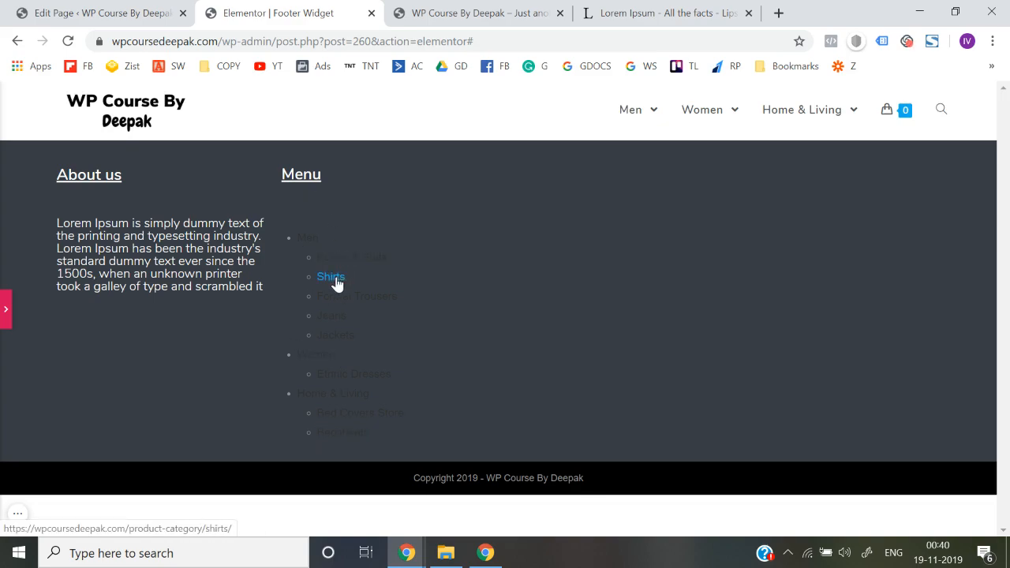
left_click(4, 319)
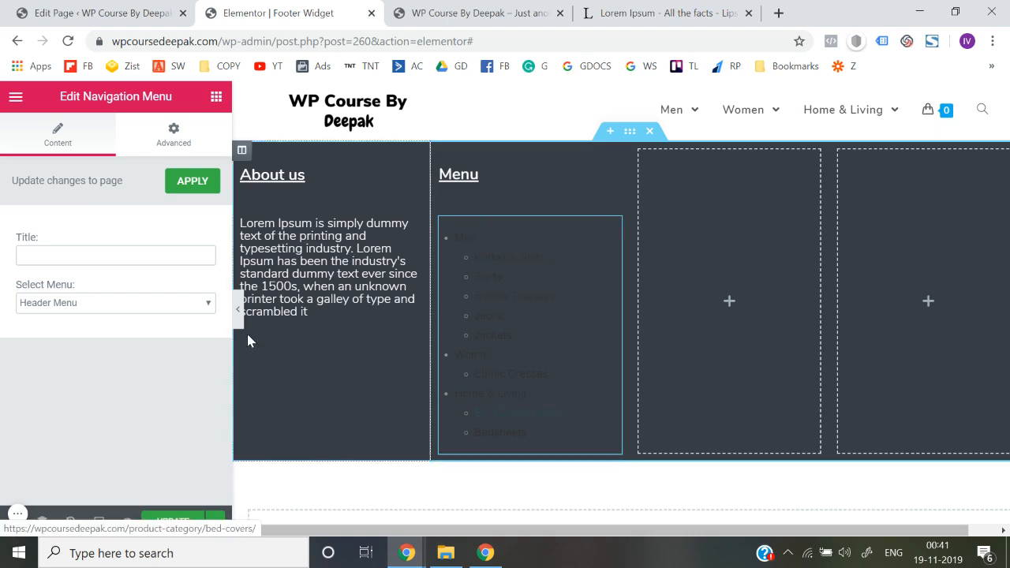
left_click(236, 311)
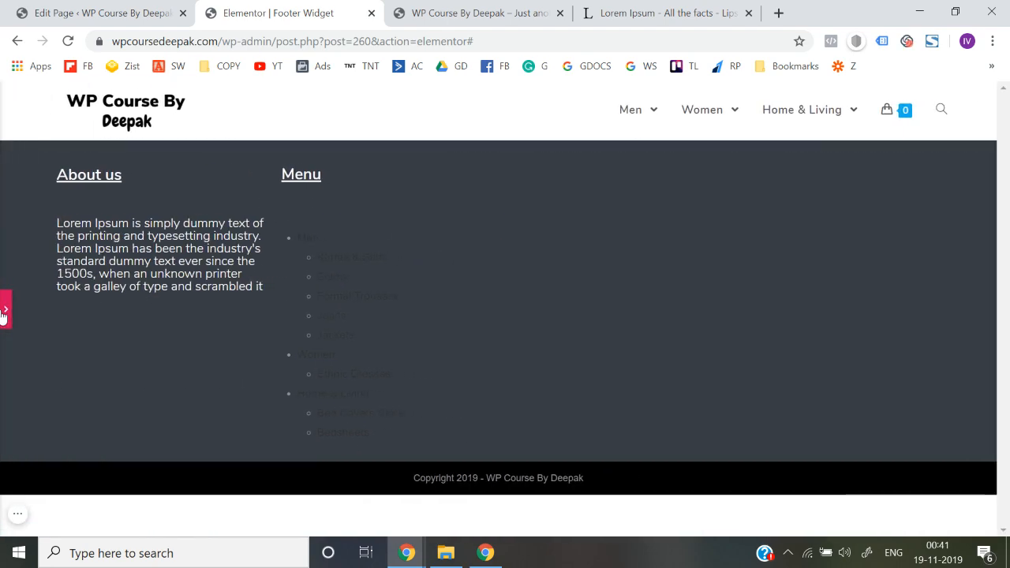
left_click(4, 311)
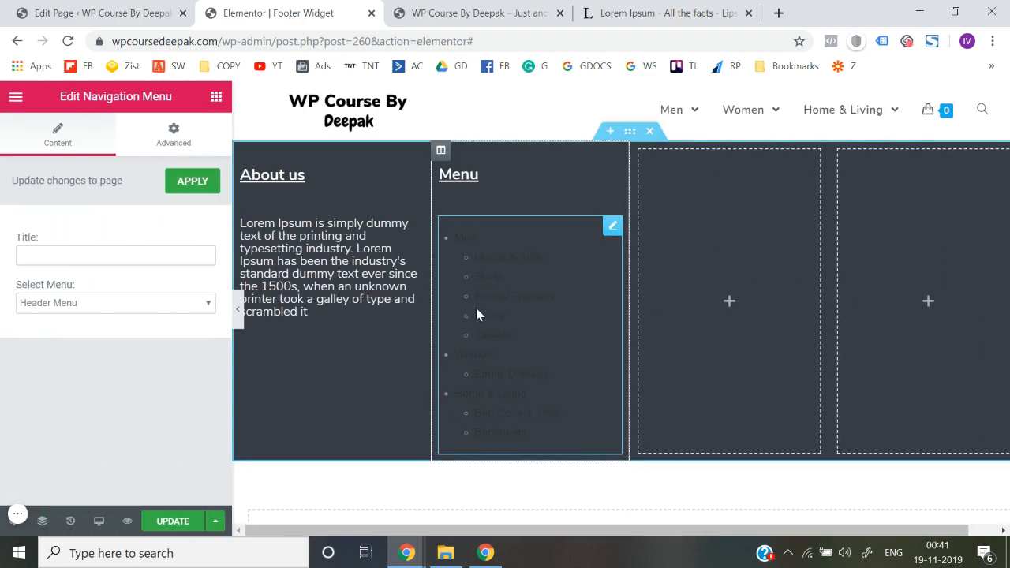
left_click(170, 523)
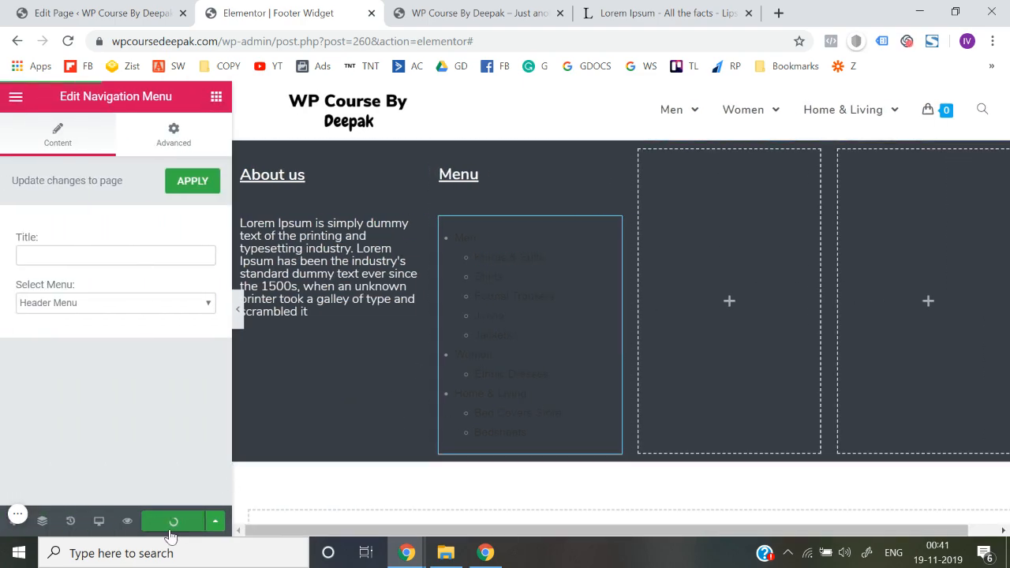
- Search the widgets for social and add the Social Icons widget to the third column
left_click(216, 96)
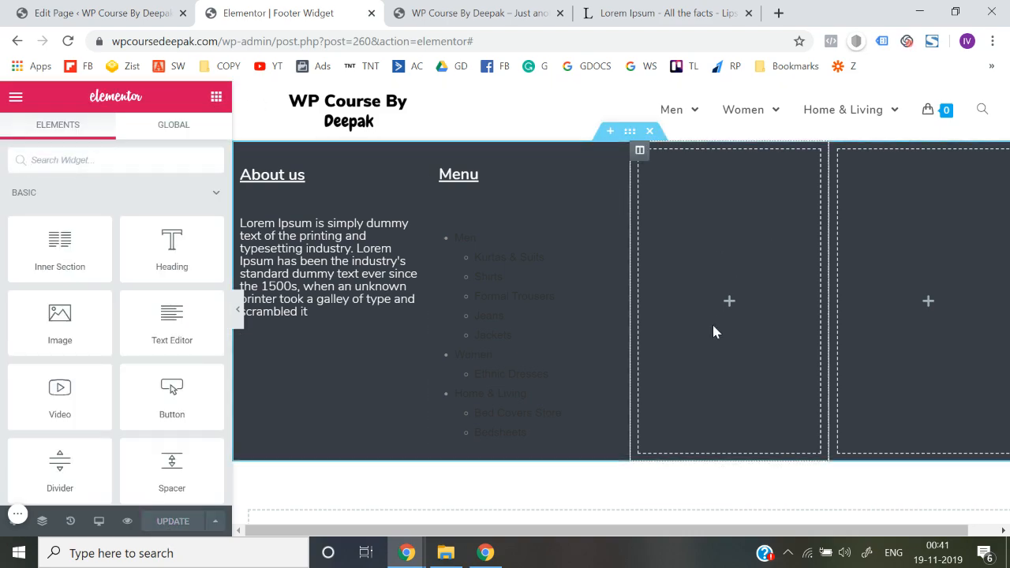
scroll(169, 340, "down", 8)
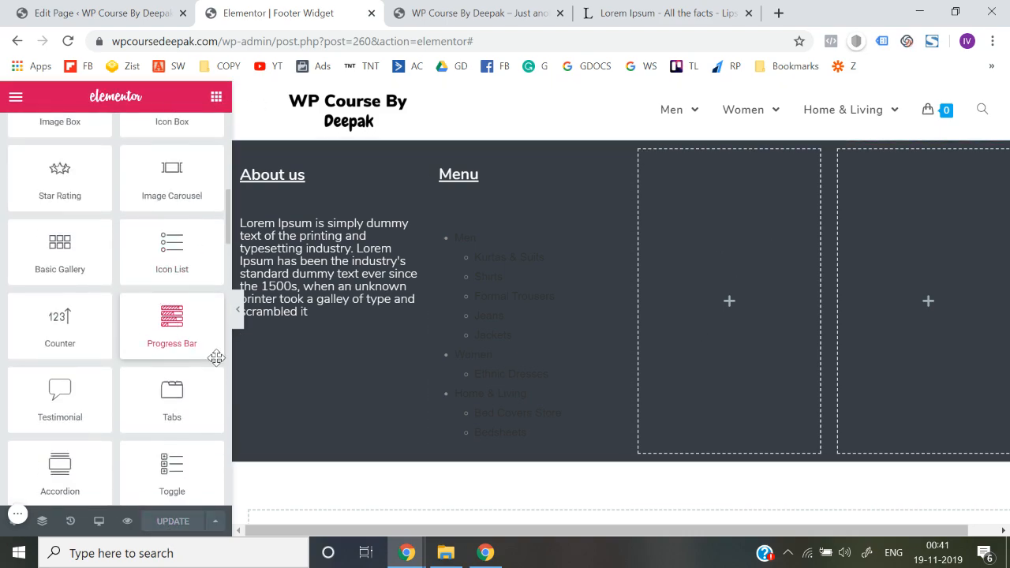
scroll(123, 412, "up", 8)
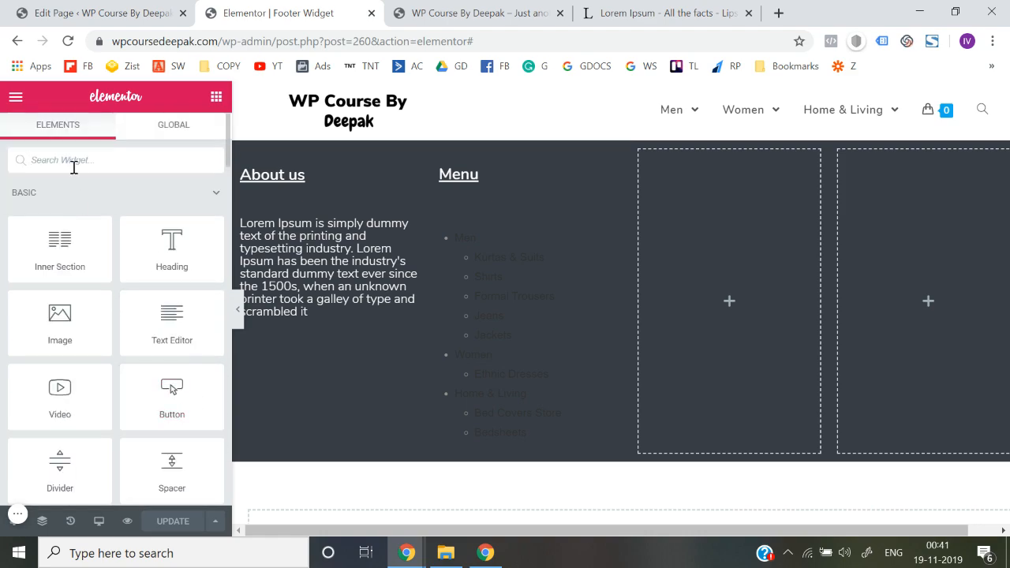
type("social")
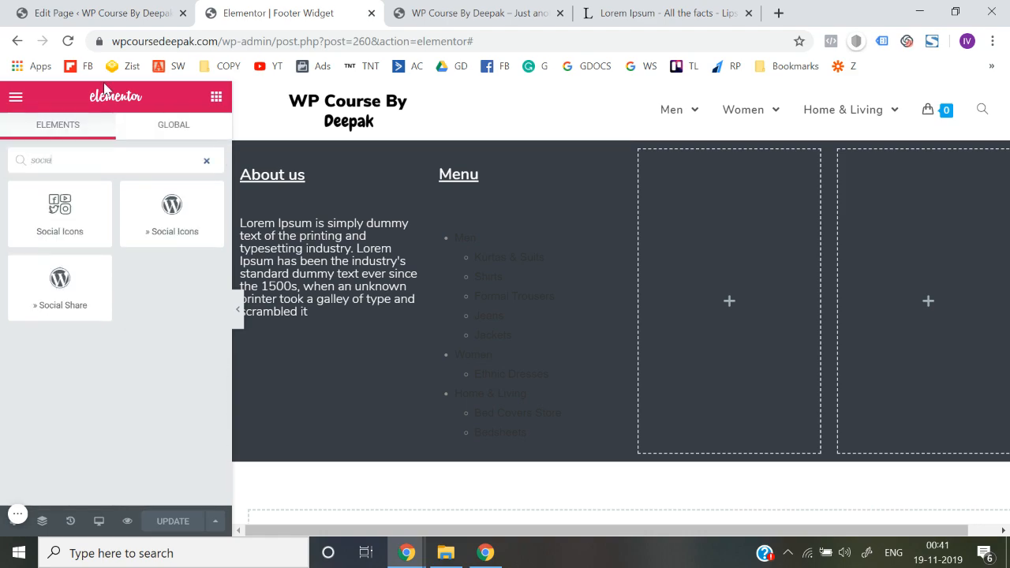
type("soci")
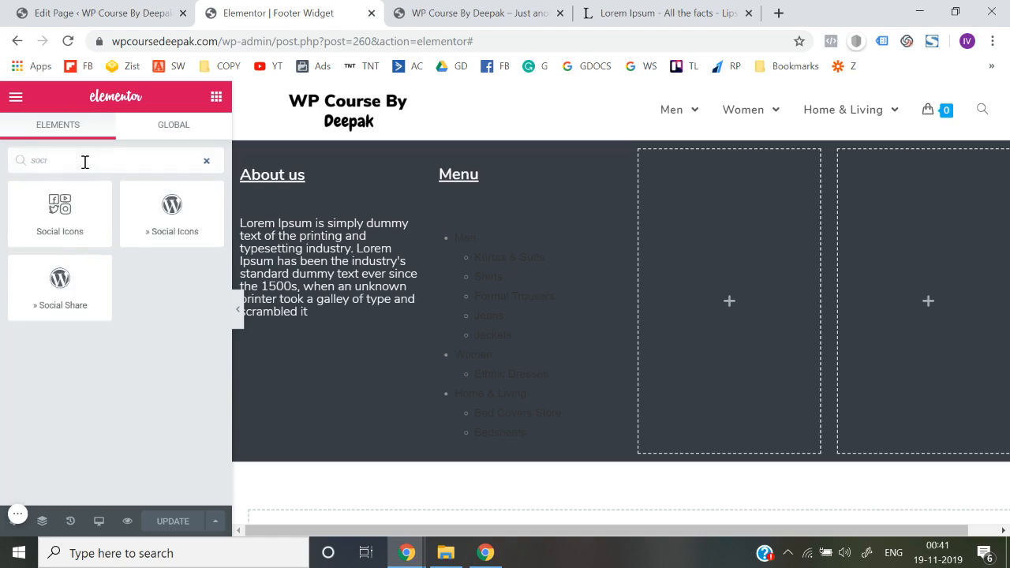
left_click_drag(49, 204, 714, 224)
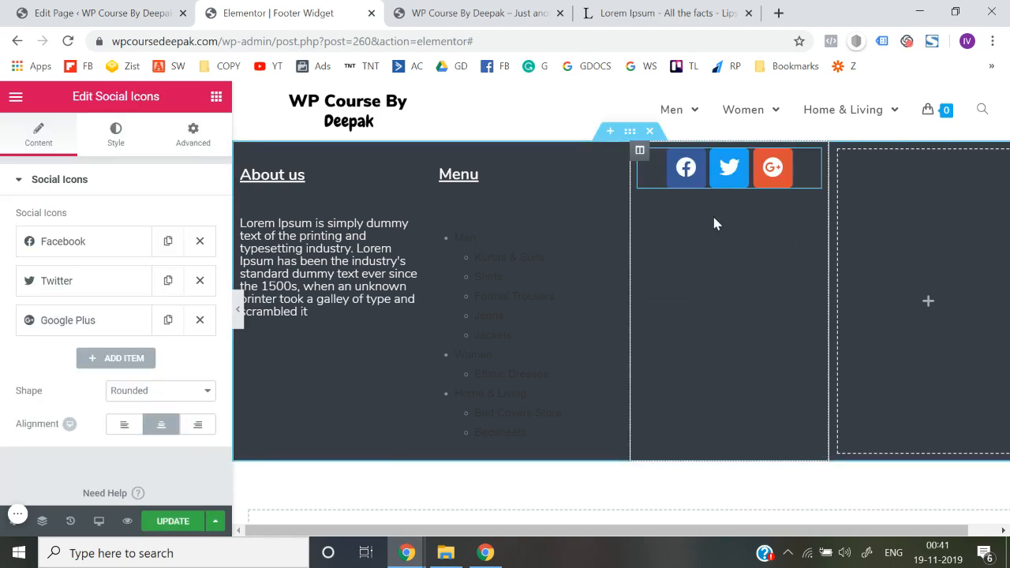
- Review the social icons in the full-width preview and the Facebook item's settings, and save the template
left_click(240, 323)
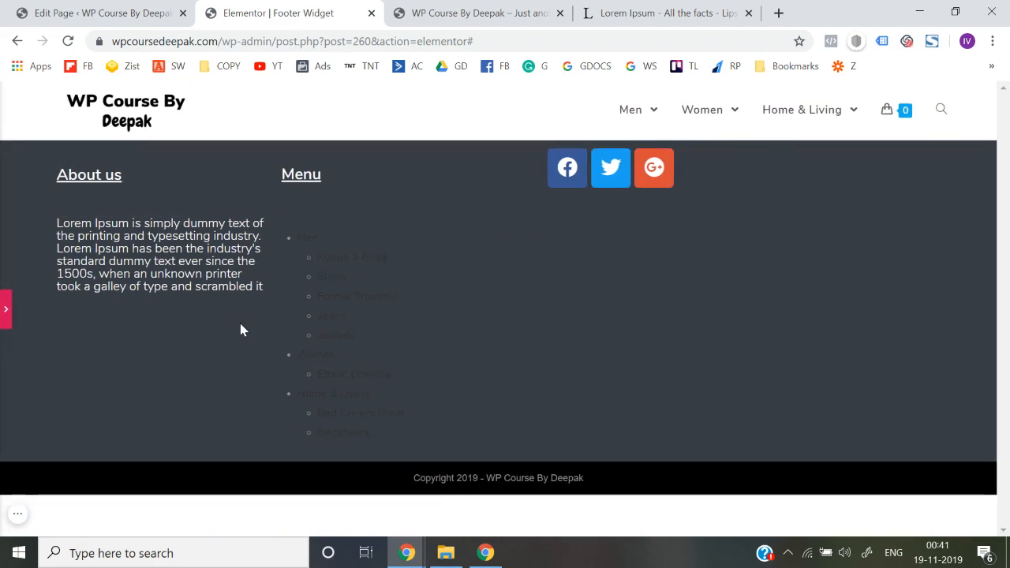
left_click(5, 311)
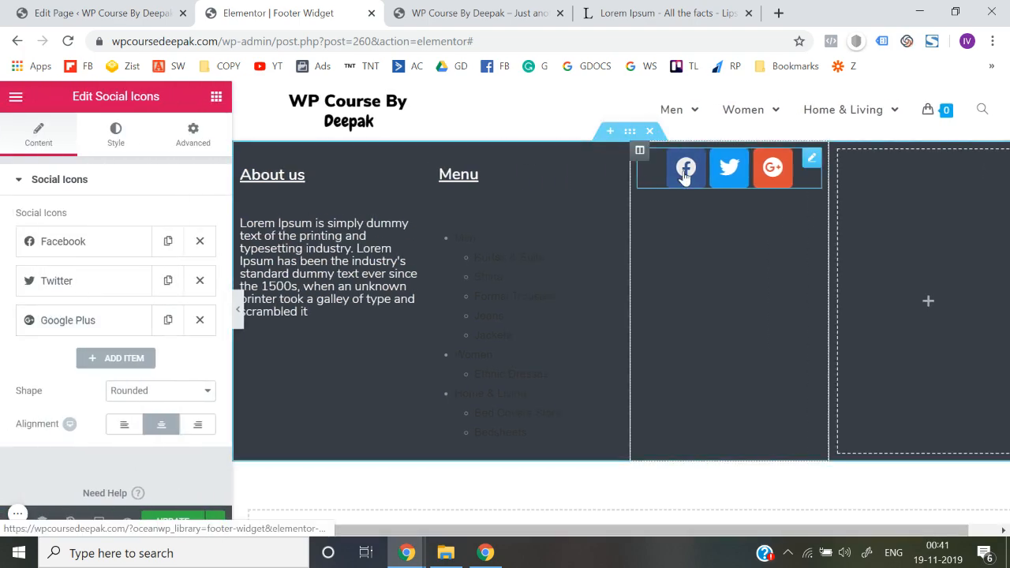
left_click(46, 246)
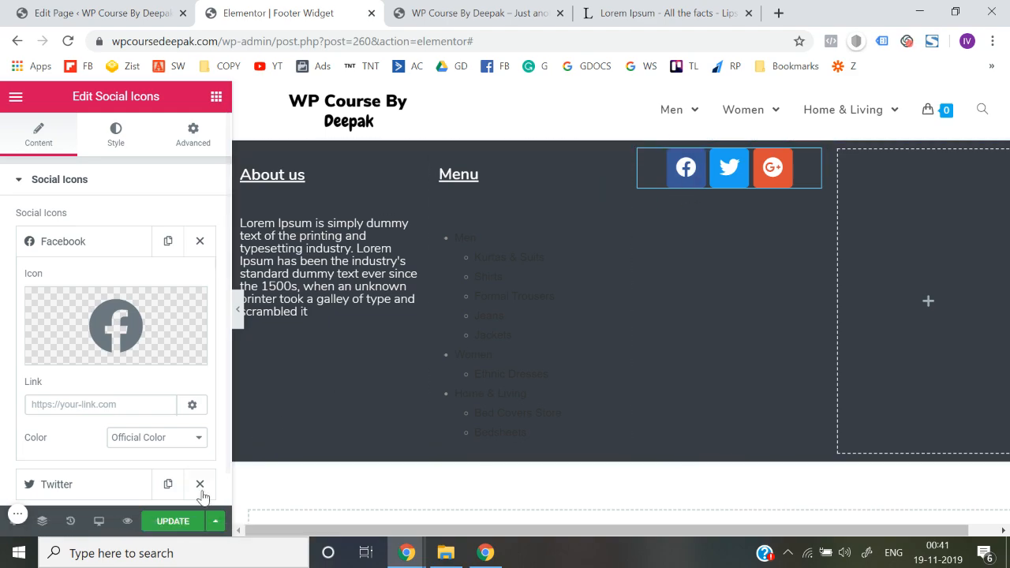
left_click(173, 522)
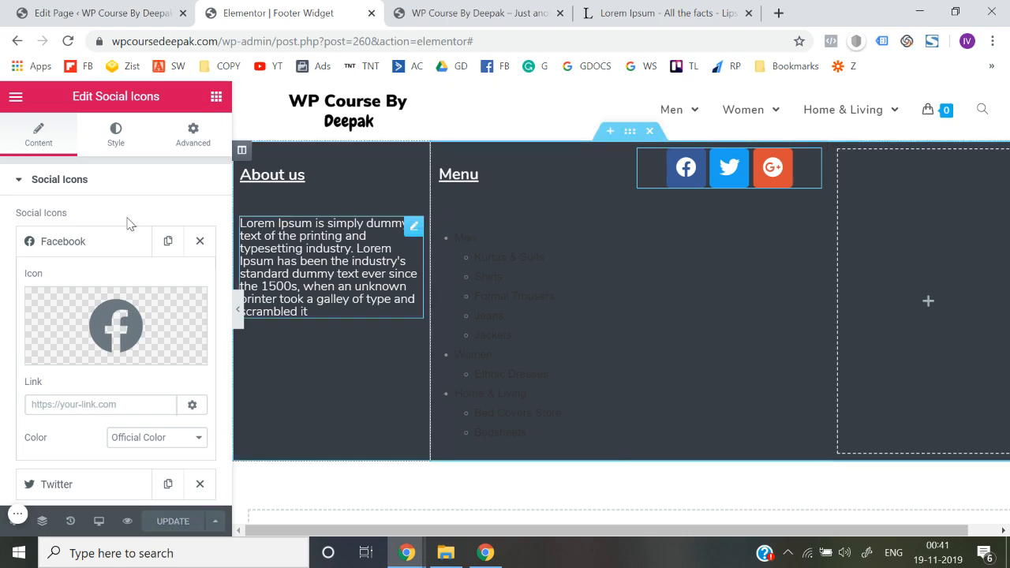
- Delete the empty fourth column from the footer section and save the template
left_click(14, 100)
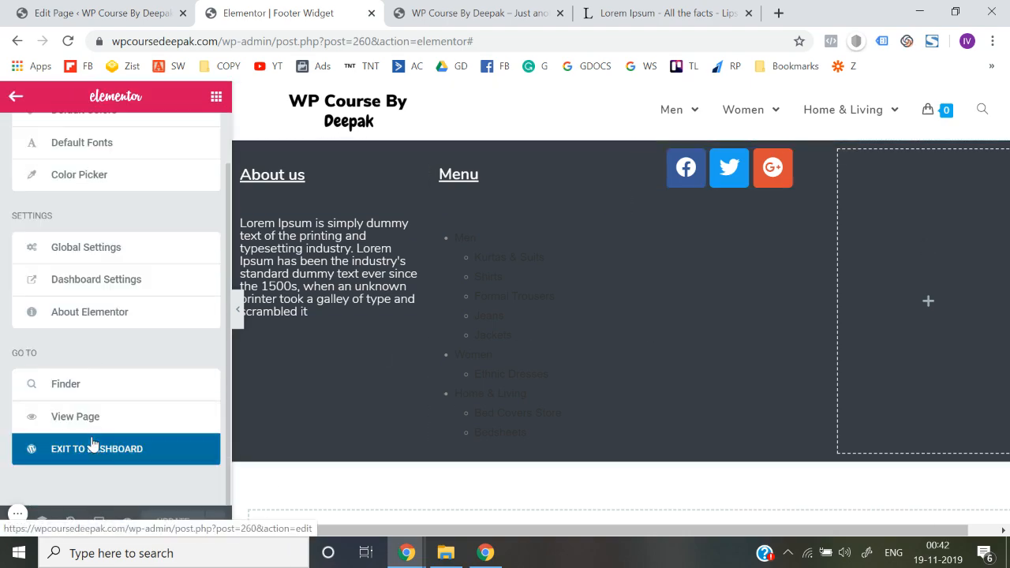
right_click(841, 160)
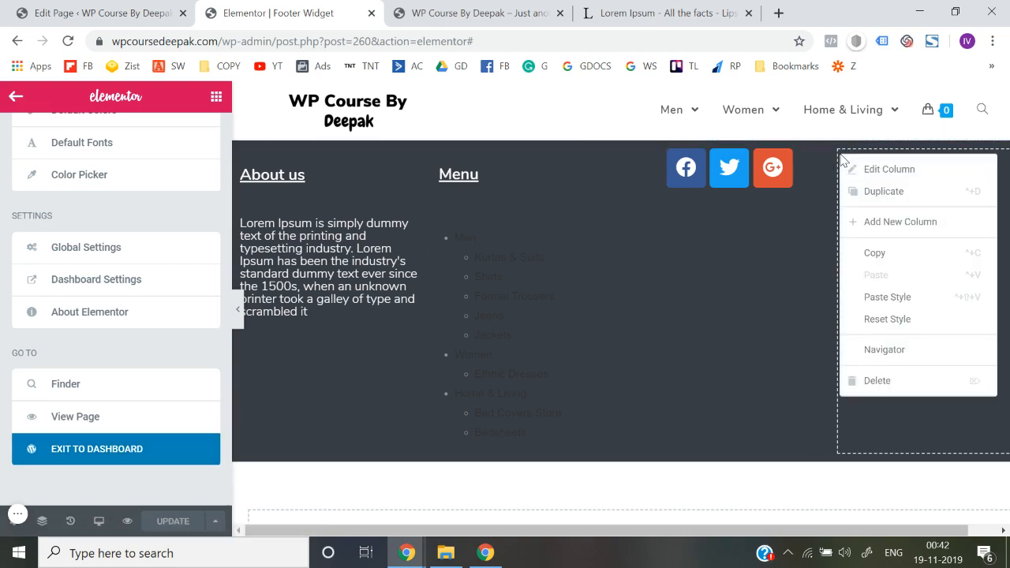
left_click(885, 379)
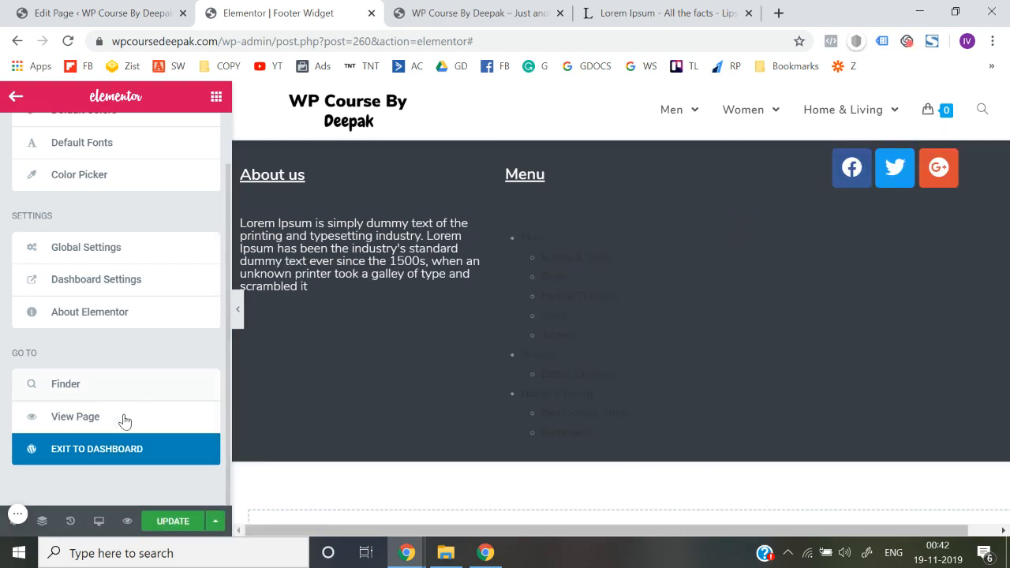
left_click(173, 522)
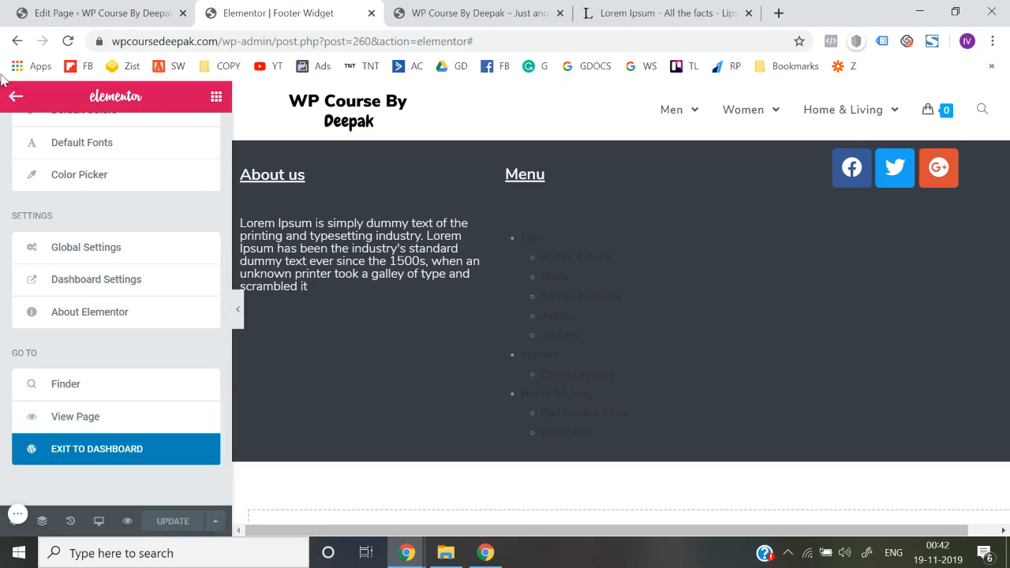
- Exit to the WordPress dashboard and view the Footer Widget template's permalink in a new tab, returning to the template's edit page
left_click(83, 465)
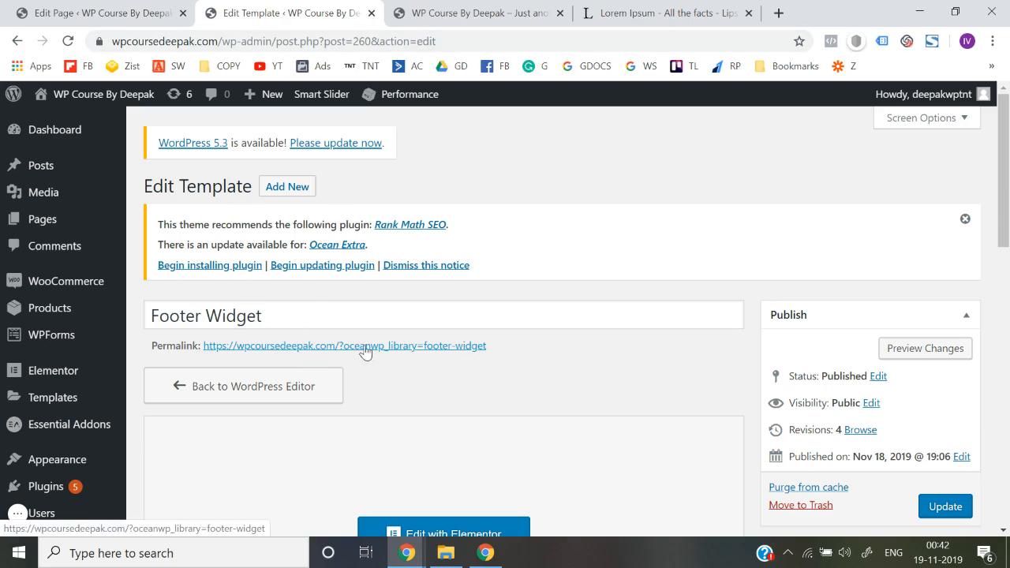
right_click(382, 343)
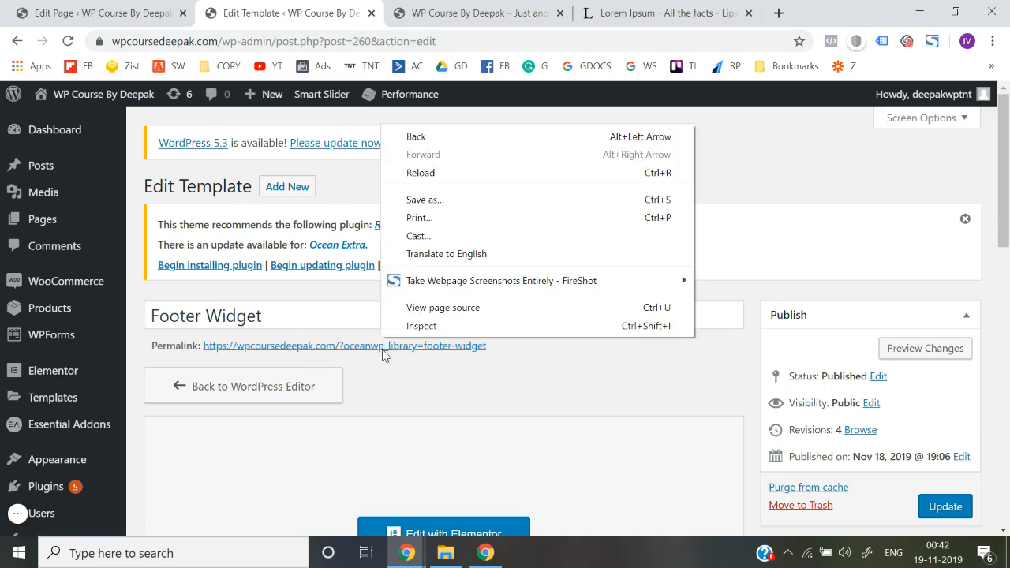
right_click(384, 351)
left_click(402, 361)
left_click(437, 7)
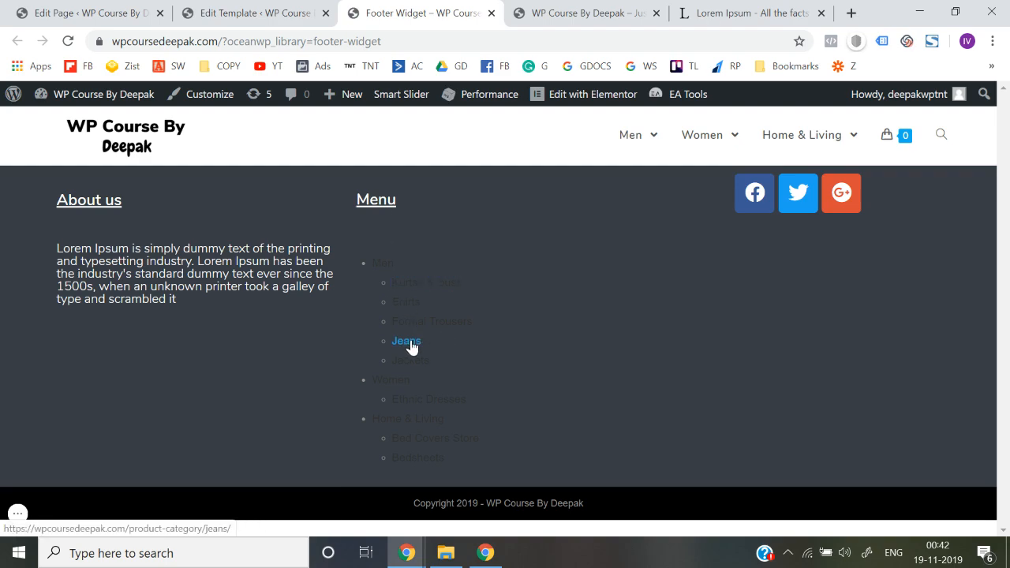
left_click(253, 13)
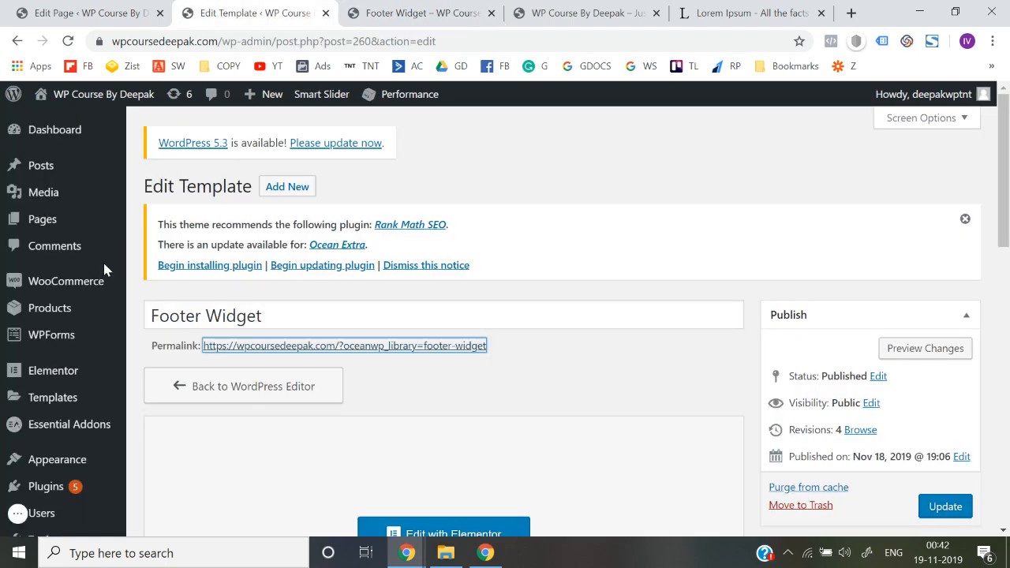
- Open the site's menu management page and review the Header Menu's items and display location settings
mouse_move(78, 331)
scroll(65, 419, "down", 1)
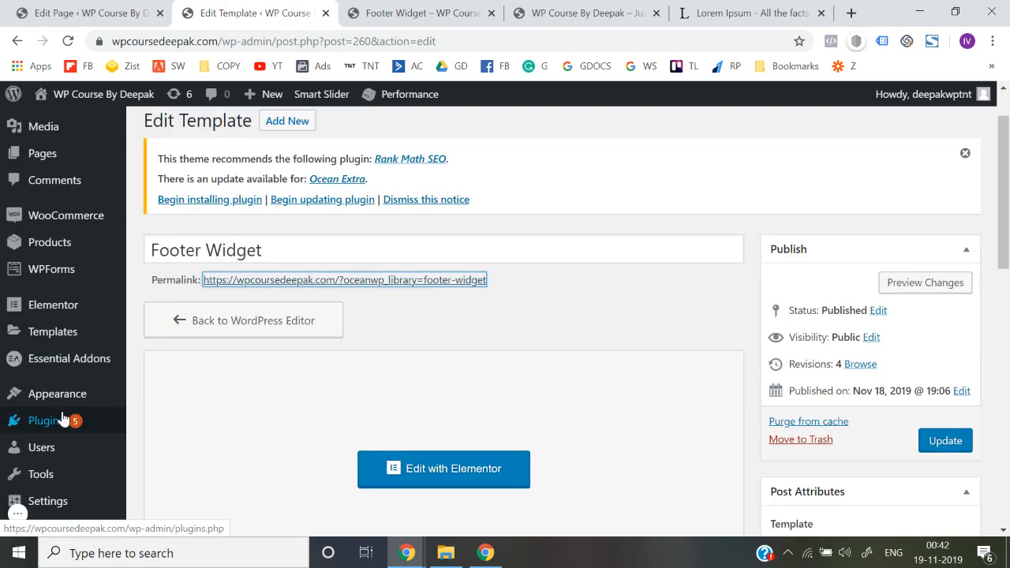
mouse_move(69, 404)
left_click(155, 428)
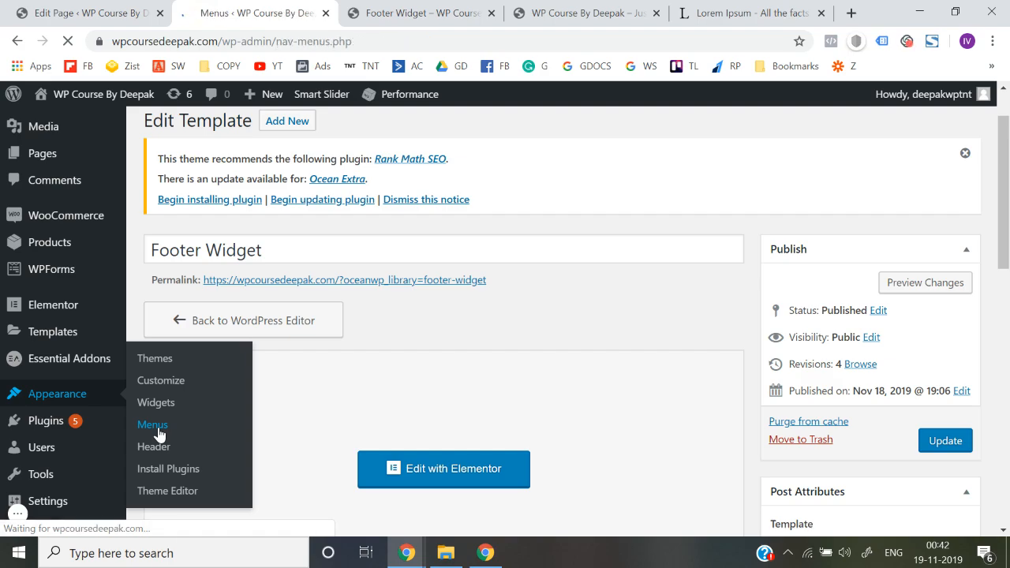
scroll(479, 431, "down", 3)
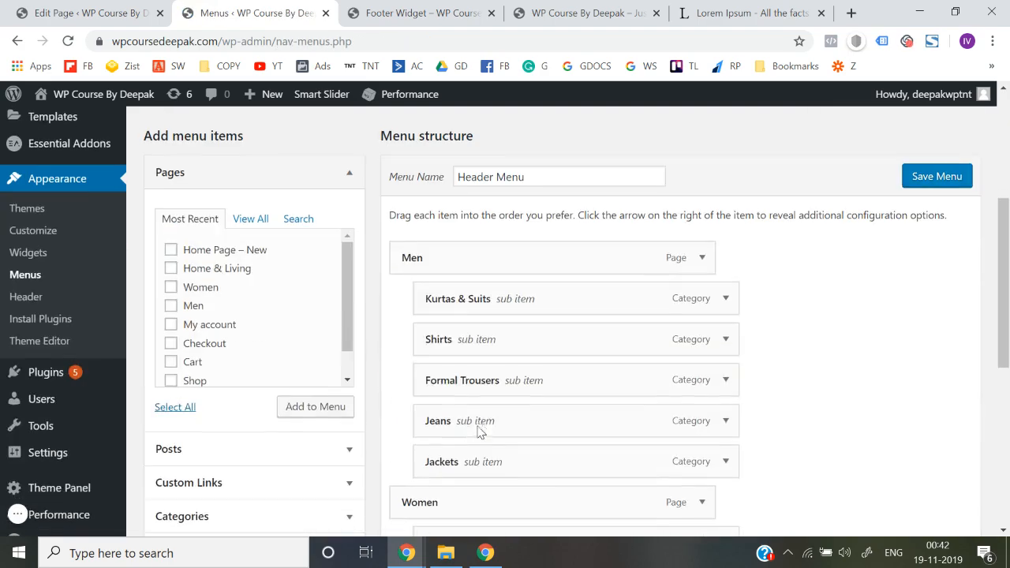
scroll(477, 430, "down", 10)
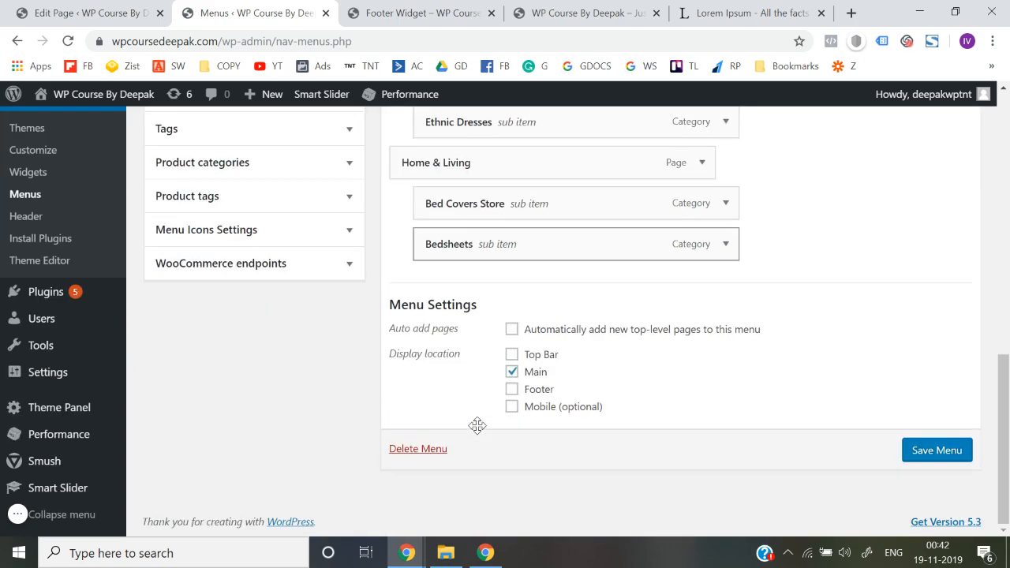
scroll(478, 427, "up", 15)
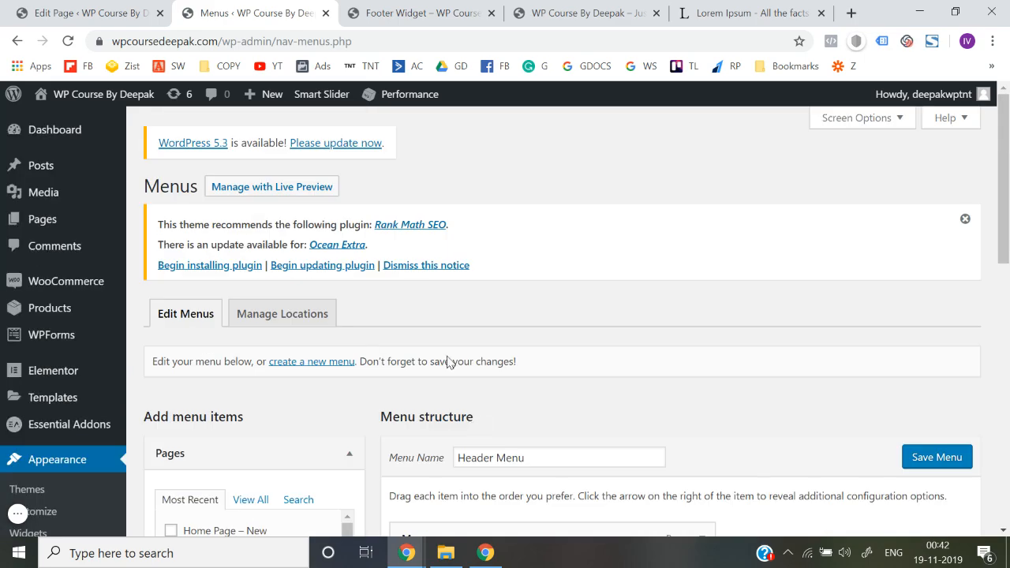
- Start a new menu, check the menu column on the published Footer Widget page, and return to the new menu form
scroll(505, 395, "down", 1)
left_click(319, 256)
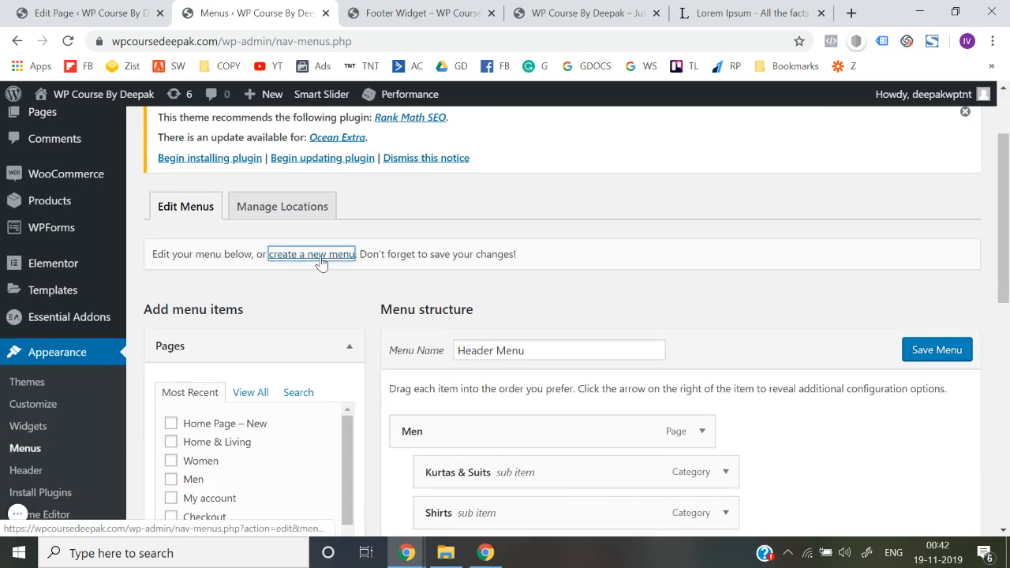
left_click(403, 14)
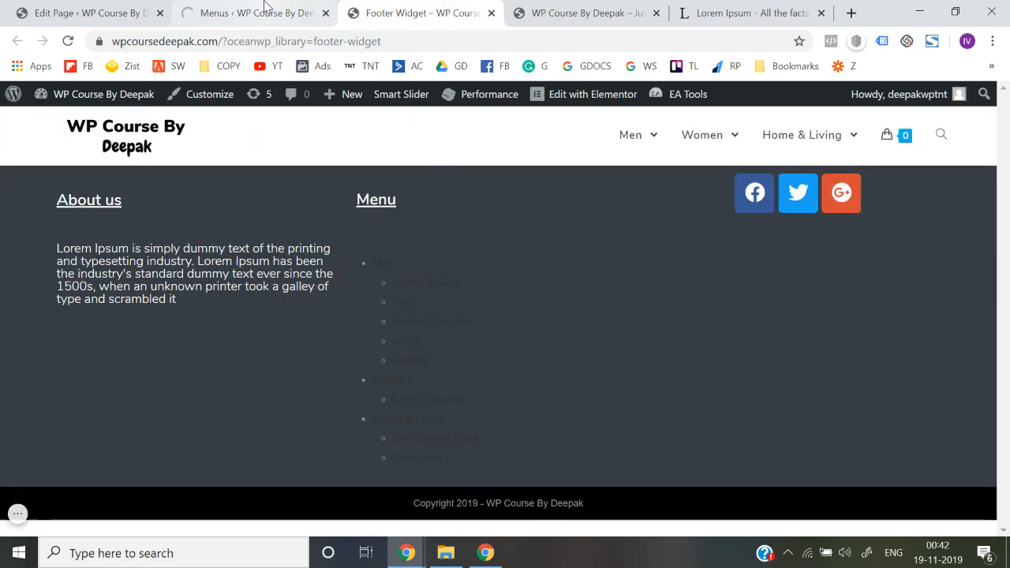
left_click(276, 11)
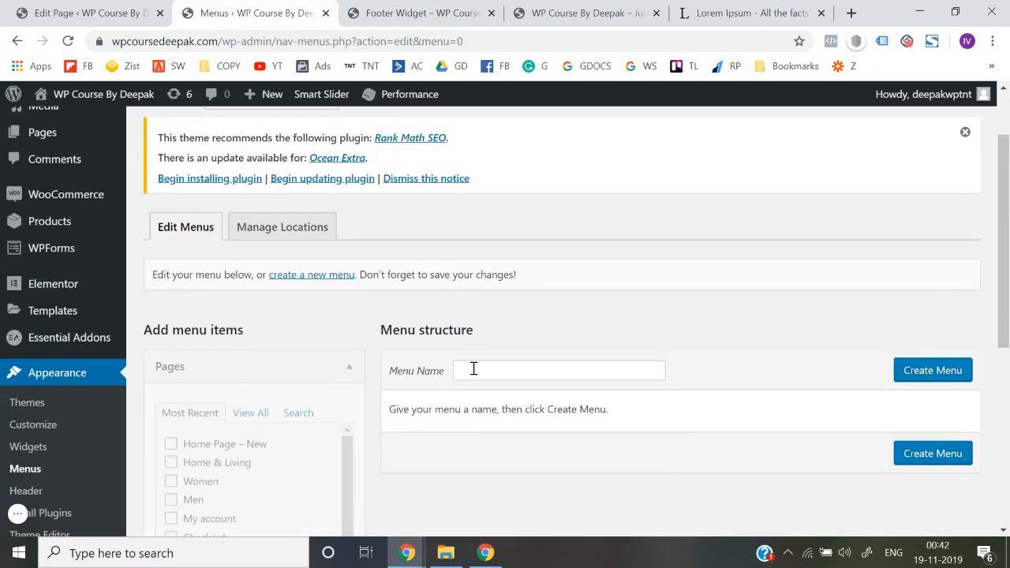
- Create a new menu named Footer Widget Menu
left_click(476, 369)
type("Foo")
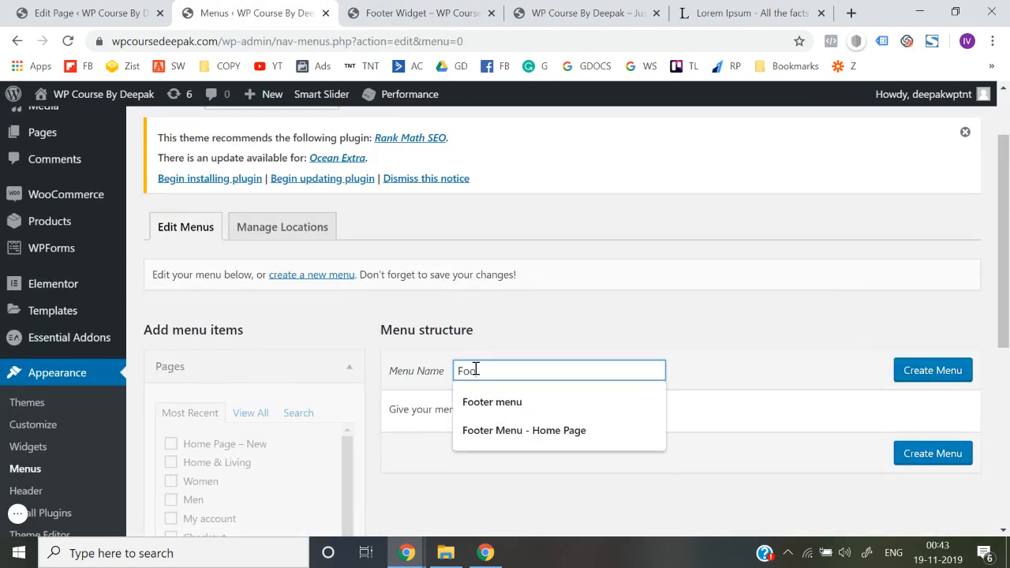
type("ter Widget Menu")
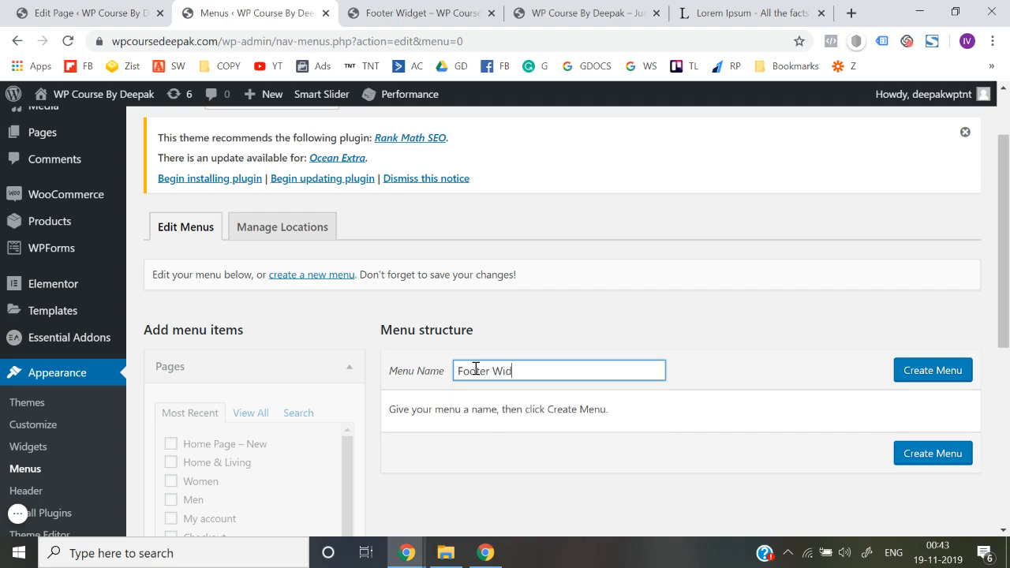
left_click(923, 378)
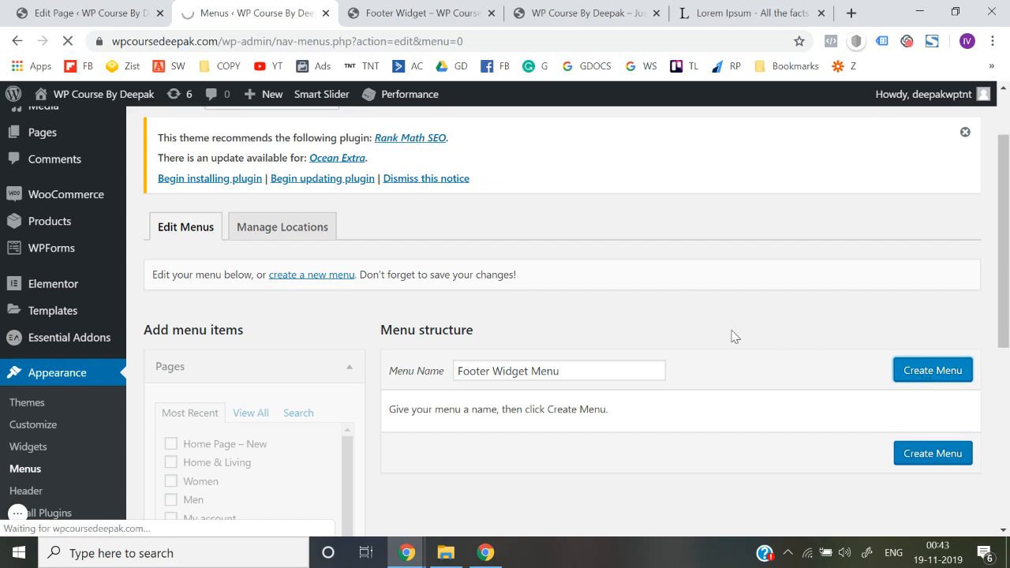
- Add the Home & Living, Men and Women pages to Footer Widget Menu and save the menu
scroll(733, 336, "down", 2)
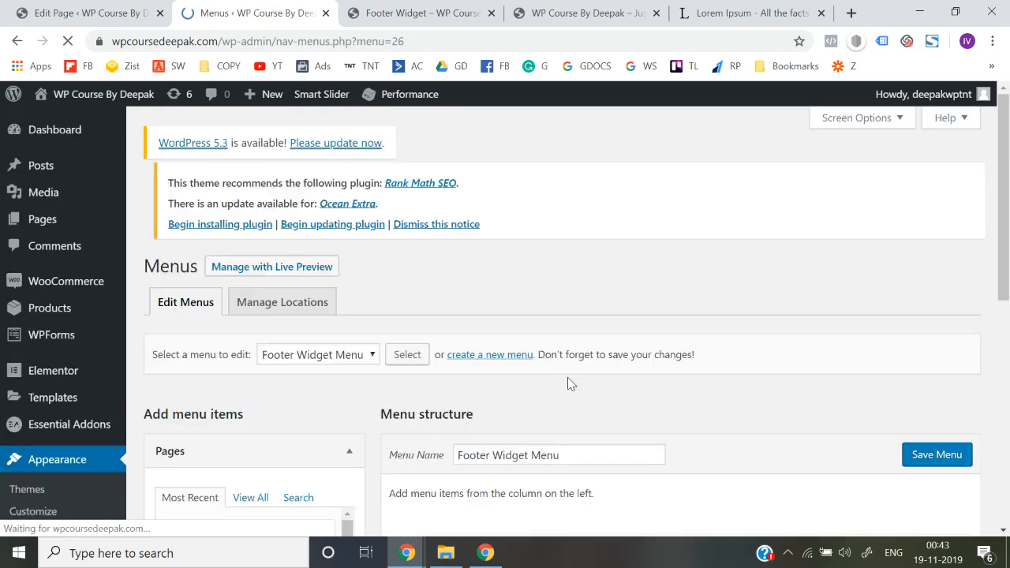
scroll(569, 380, "down", 4)
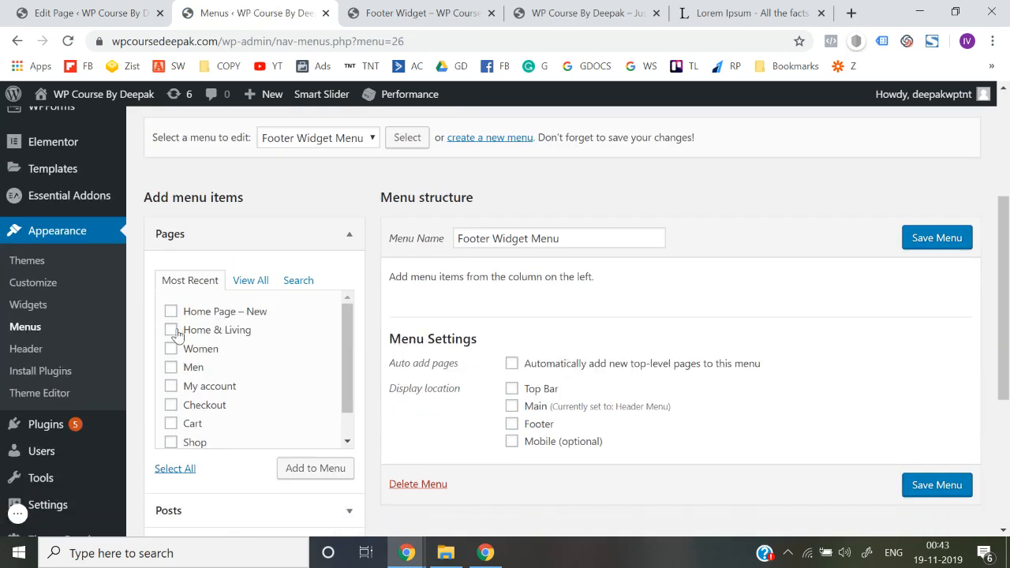
scroll(215, 395, "down", 1)
scroll(215, 395, "up", 1)
left_click(242, 359)
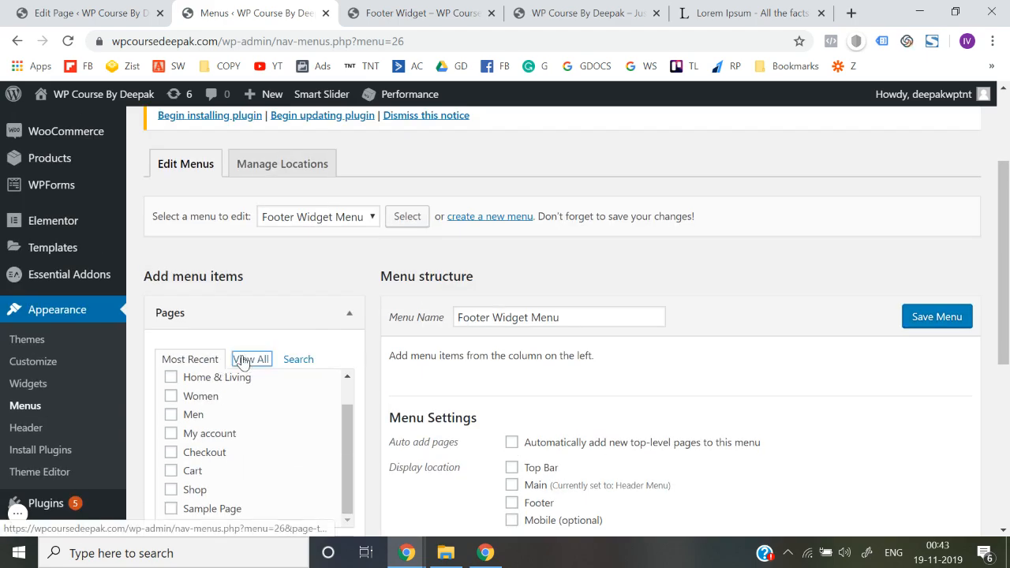
scroll(242, 359, "down", 1)
left_click(172, 370)
left_click(170, 334)
scroll(170, 337, "down", 1)
left_click(169, 405)
left_click(318, 444)
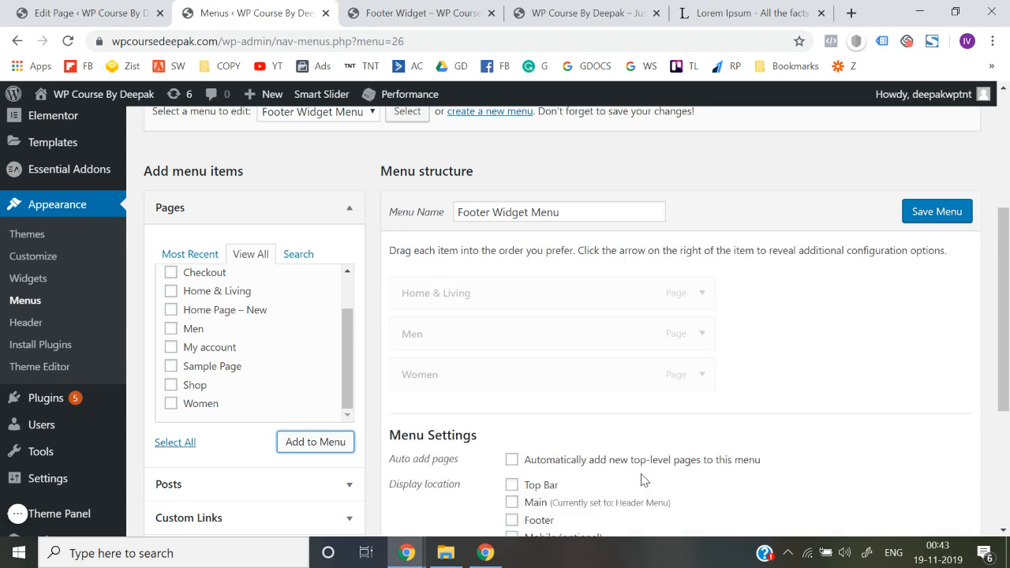
scroll(640, 474, "down", 1)
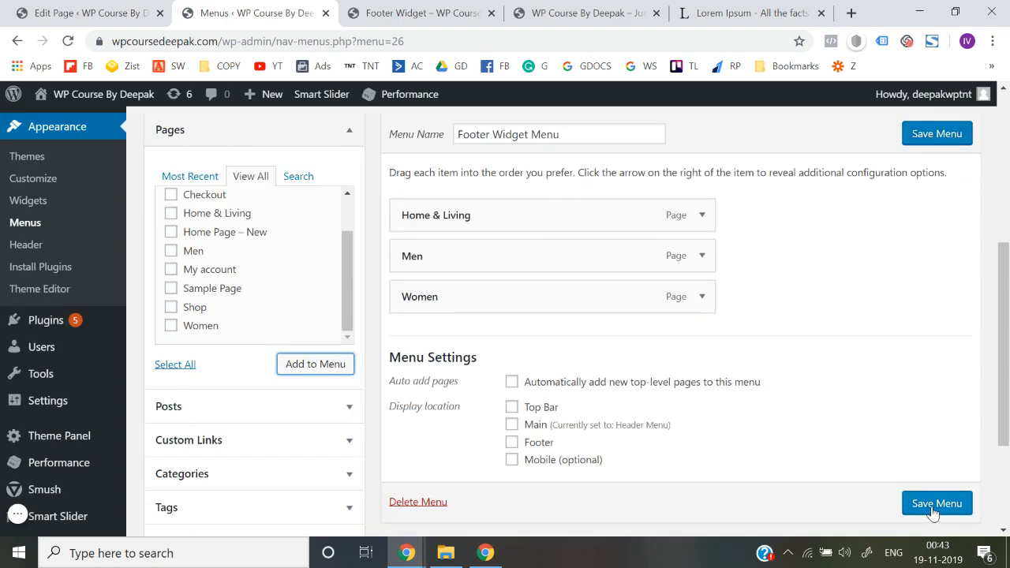
left_click(933, 512)
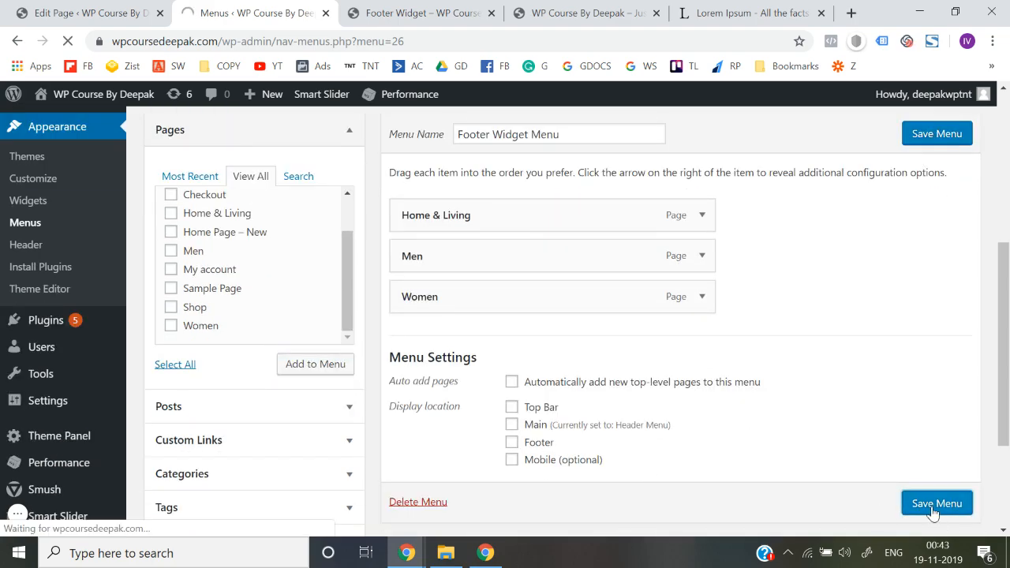
left_click(442, 12)
left_click(300, 13)
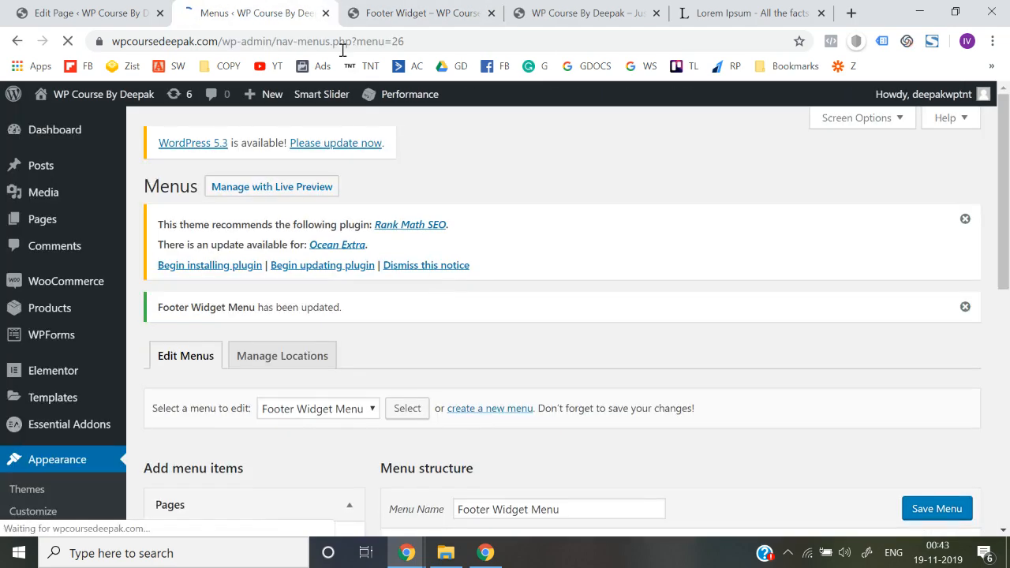
- Edit the Footer Widget template with Elementor, set its navigation menu to Footer Widget Menu, and update the template
left_click(426, 13)
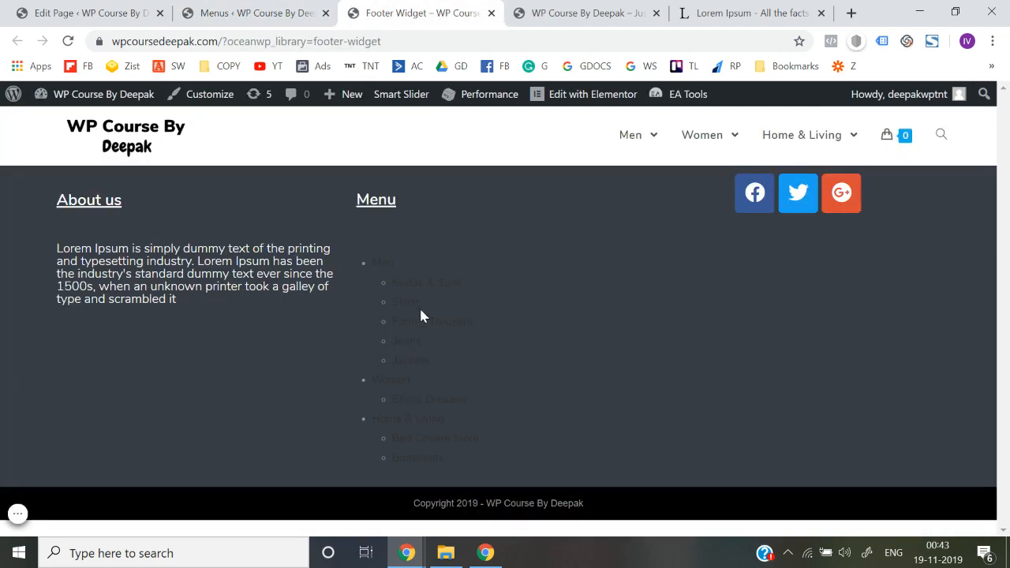
left_click(591, 95)
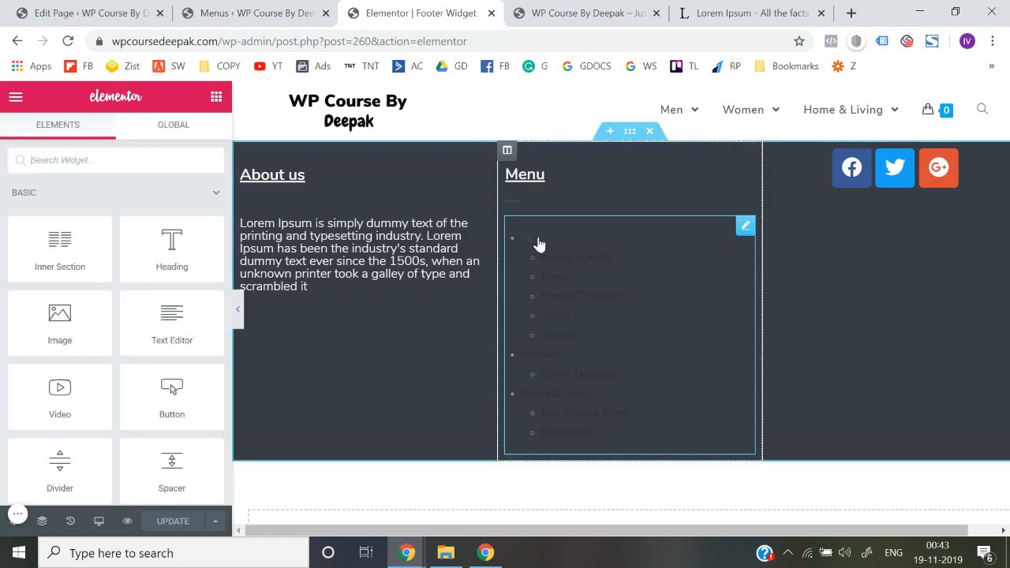
left_click(537, 241)
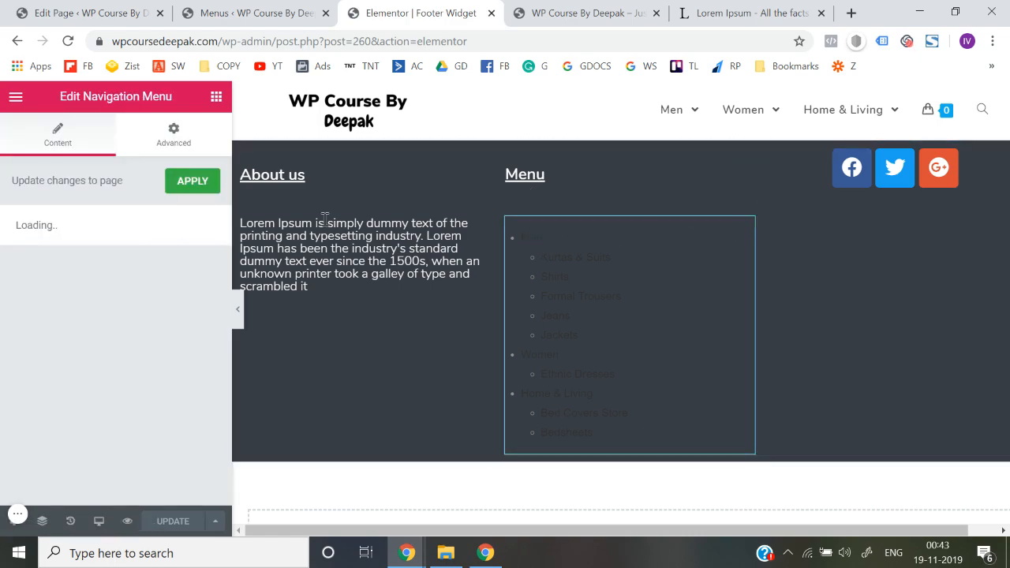
left_click(122, 313)
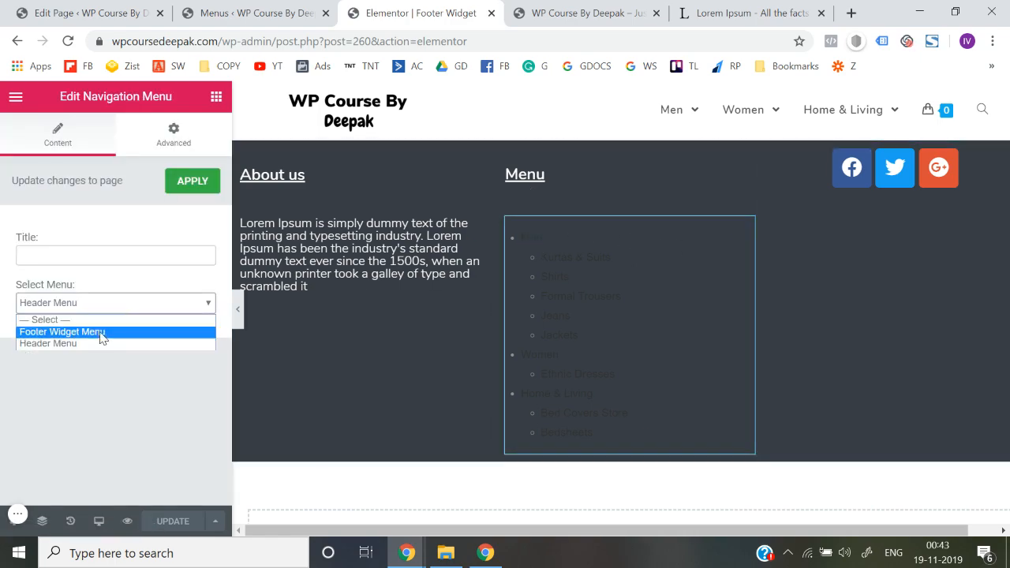
left_click(94, 335)
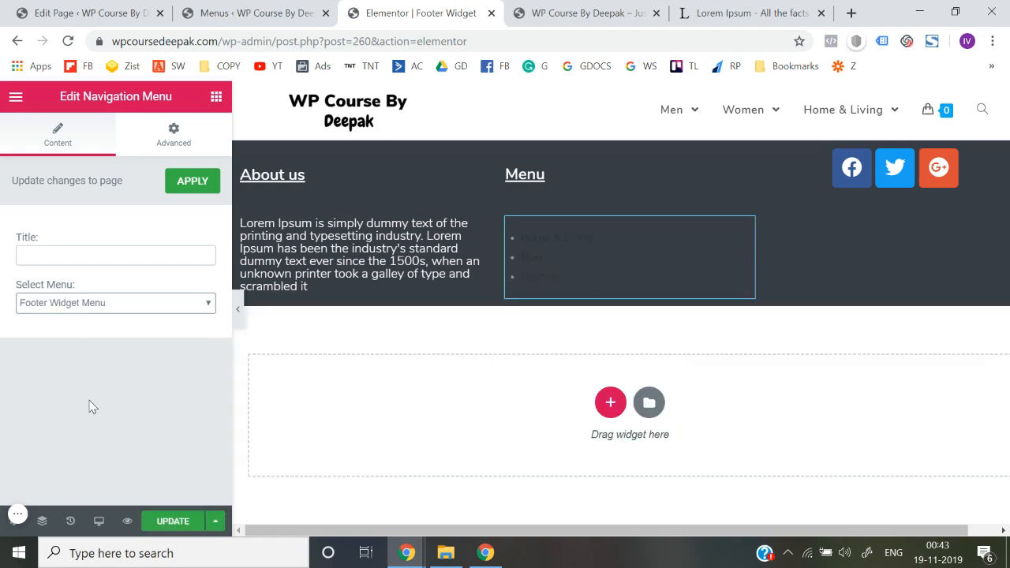
left_click(170, 521)
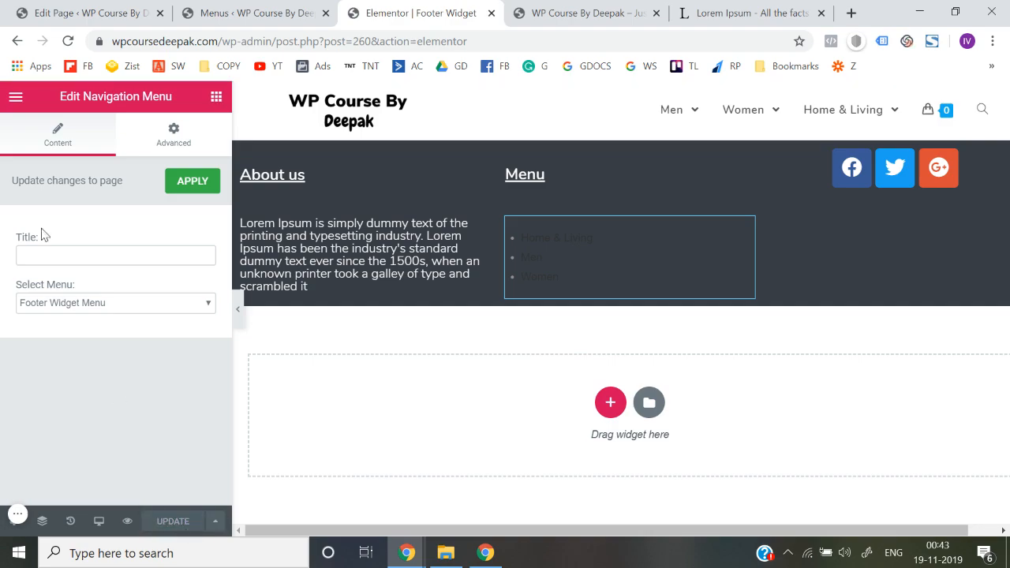
- Exit Elementor to the dashboard and open the Footer Widget template's permalink in a new tab
left_click(15, 98)
scroll(68, 390, "down", 1)
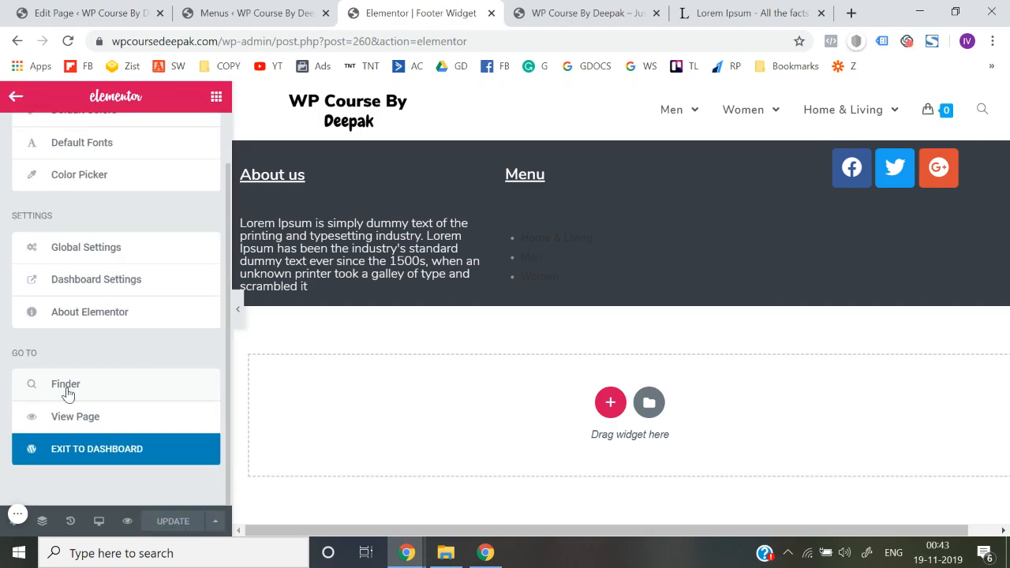
left_click(81, 462)
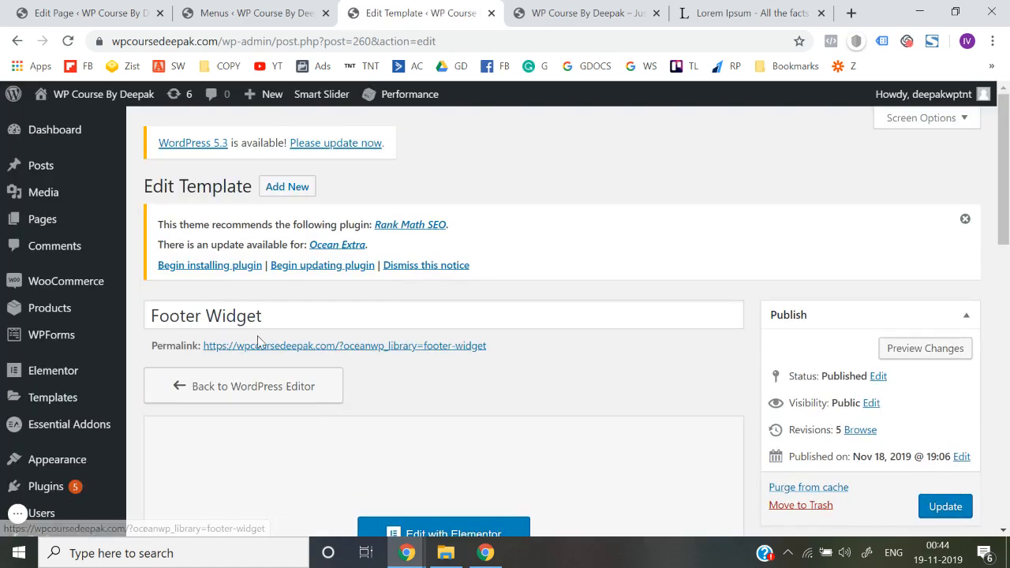
right_click(266, 350)
left_click(279, 356)
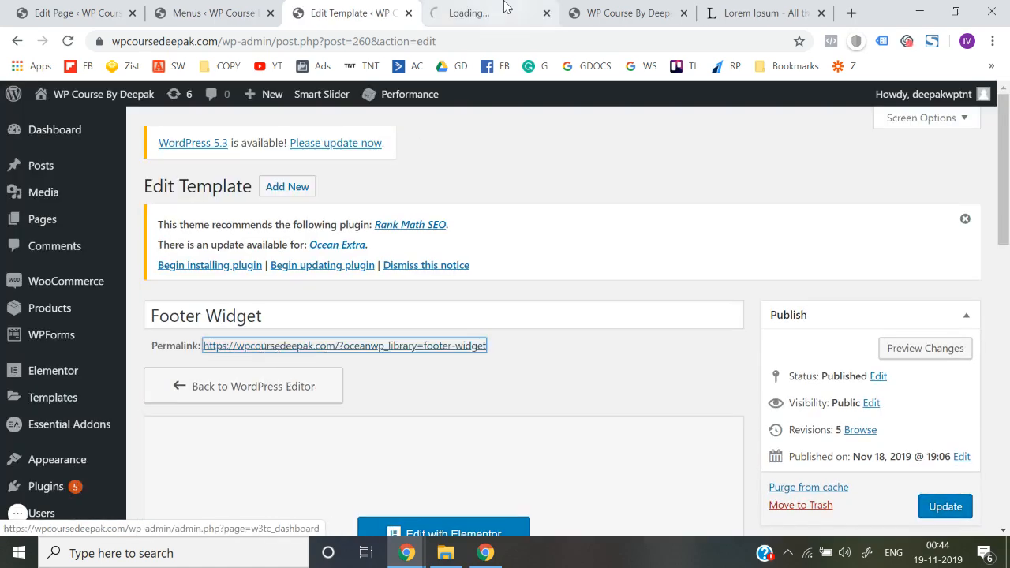
left_click(506, 8)
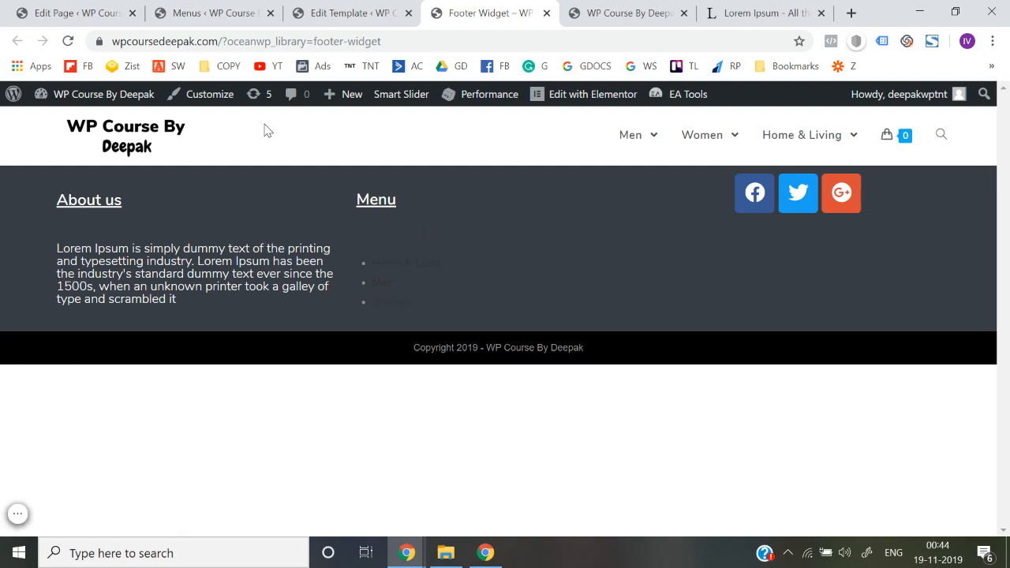
- Open the site customizer from the Footer Widget page and look through its sections, including Widgets, for relevant styling settings
left_click(211, 98)
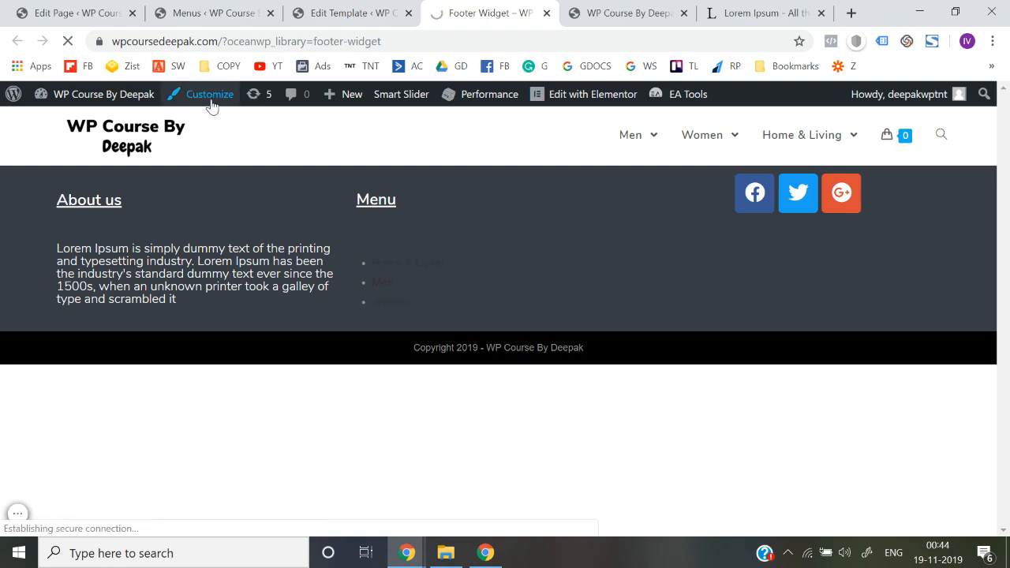
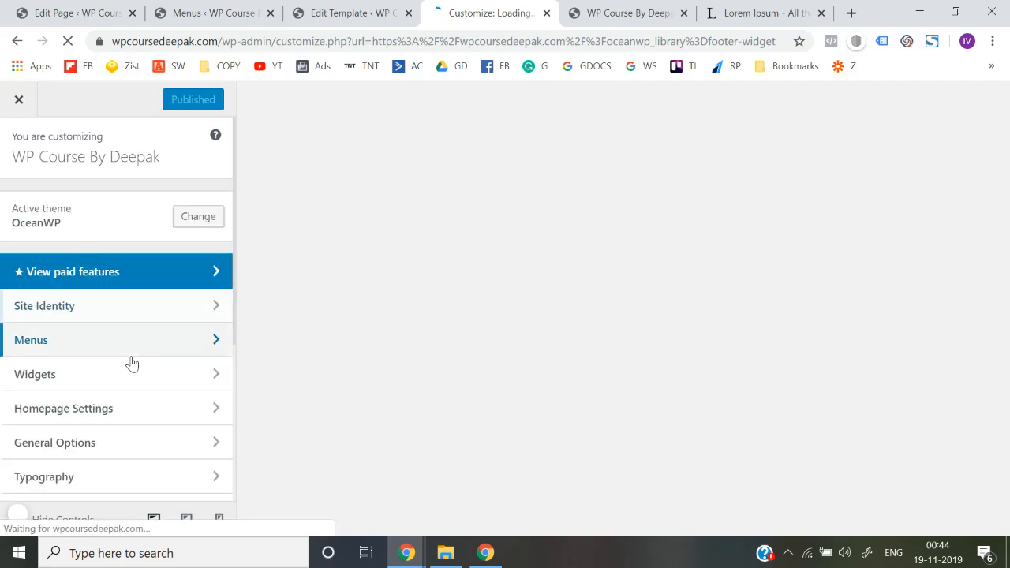
scroll(132, 363, "down", 3)
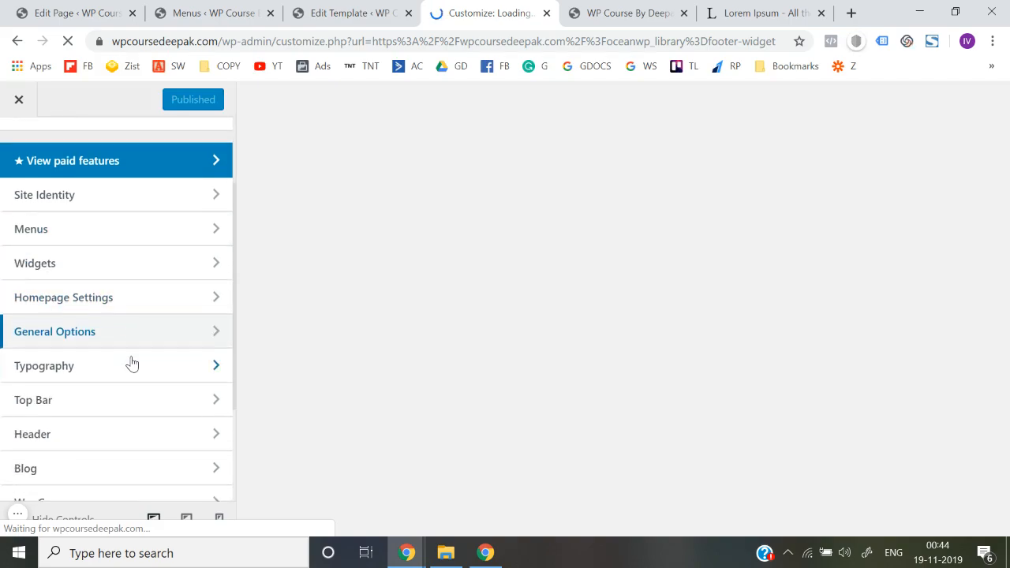
scroll(130, 361, "down", 3)
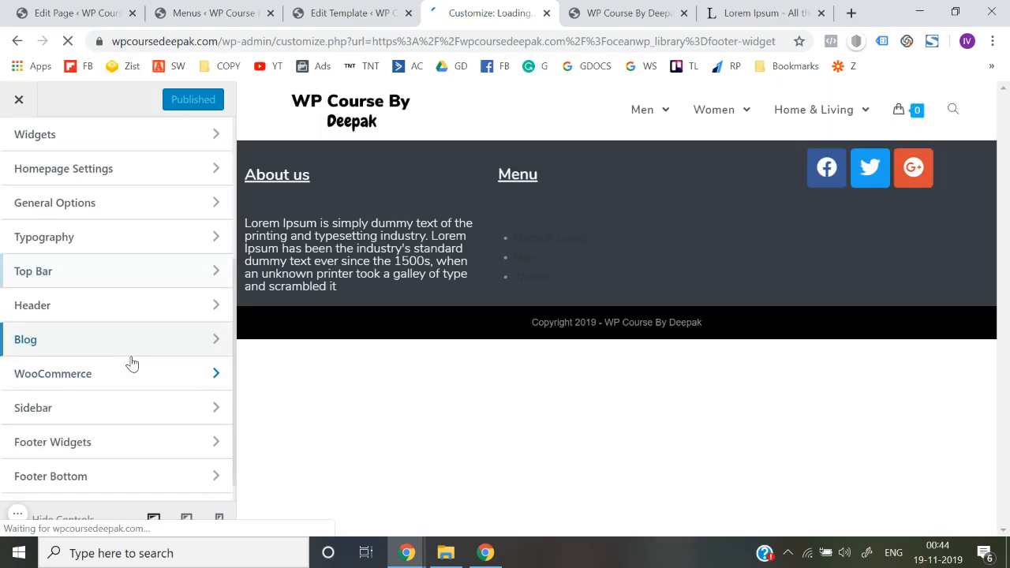
scroll(122, 356, "down", 1)
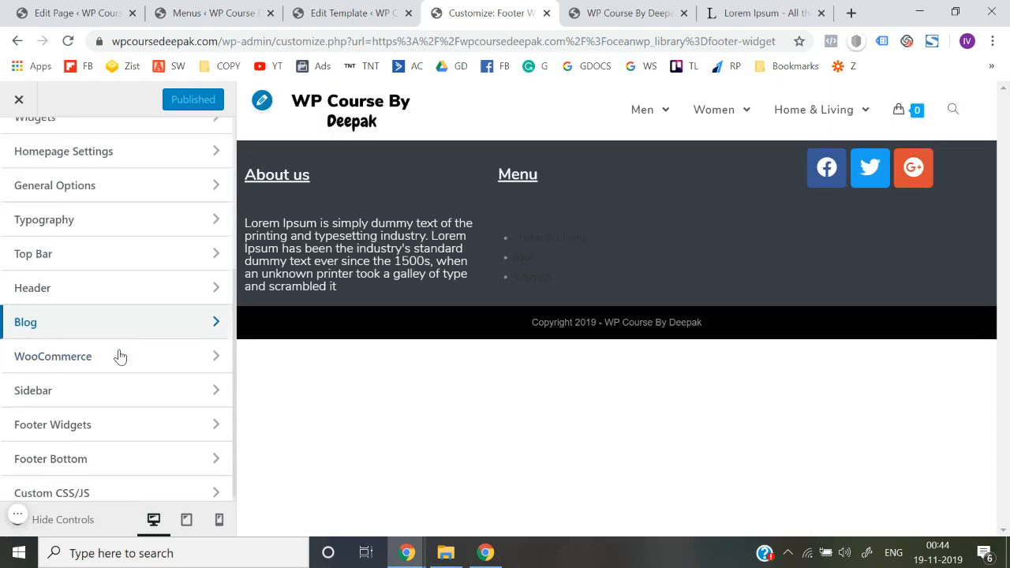
scroll(120, 357, "up", 1)
scroll(118, 355, "up", 3)
scroll(117, 354, "down", 5)
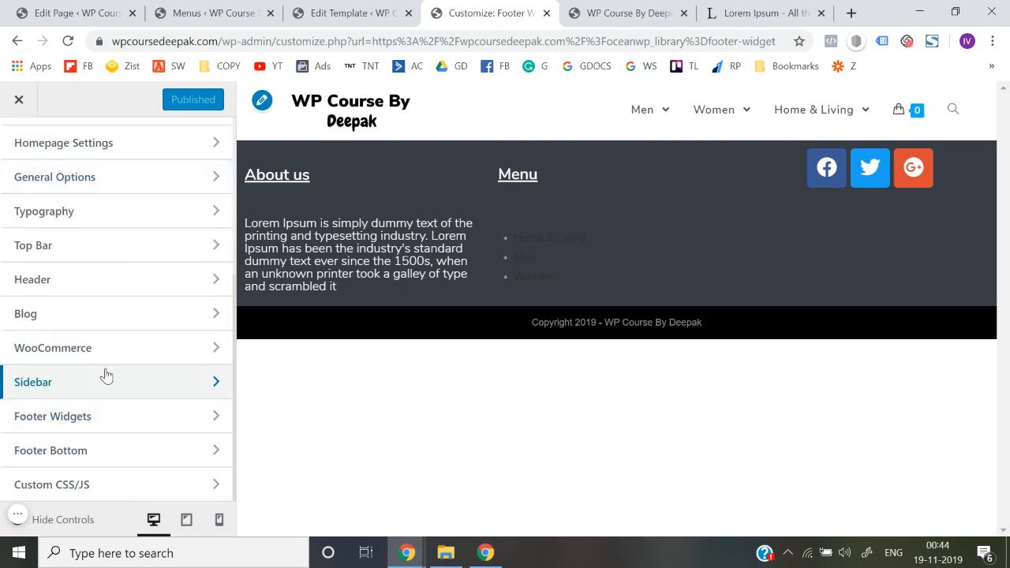
scroll(107, 375, "up", 3)
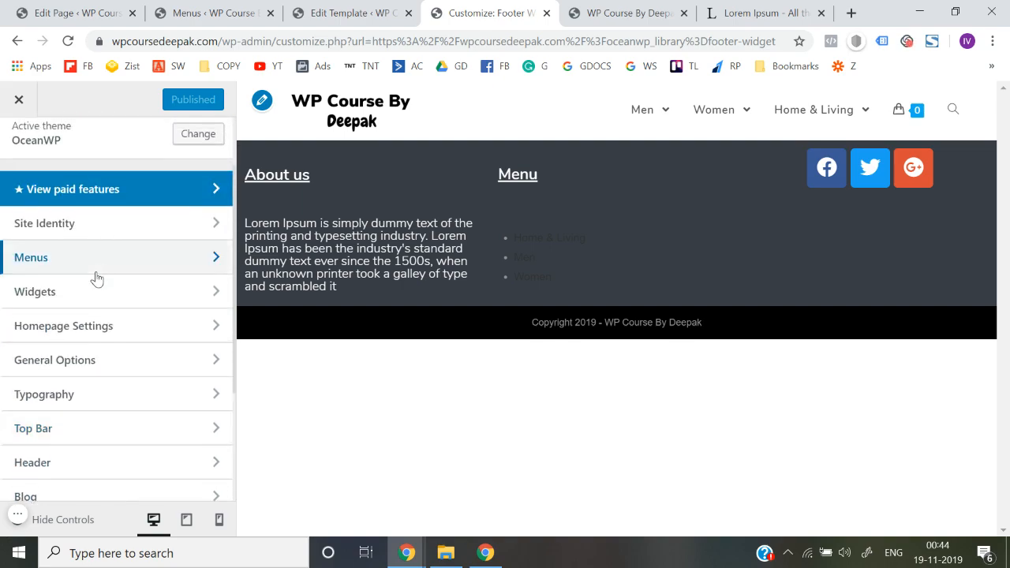
scroll(96, 277, "down", 1)
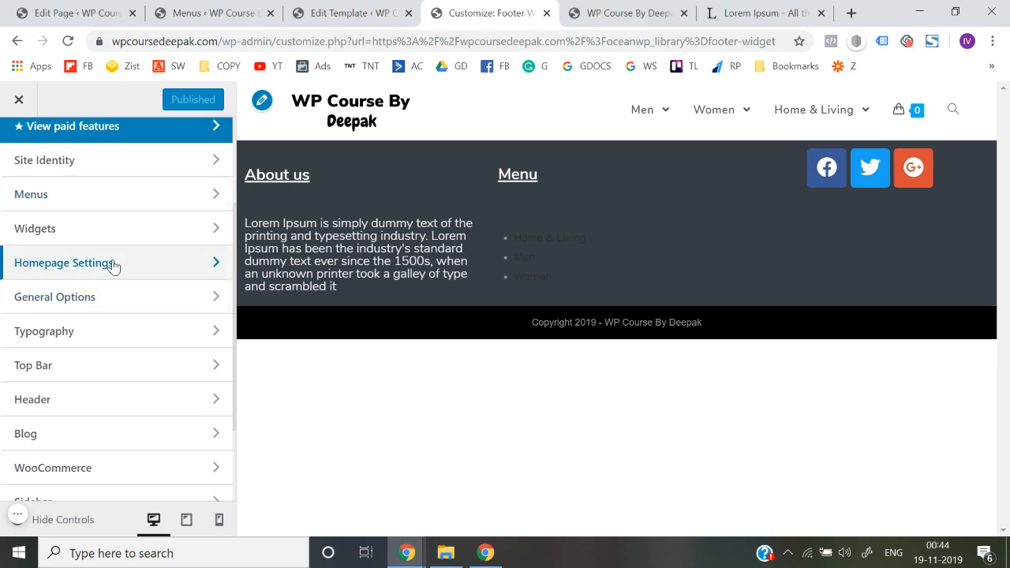
scroll(113, 268, "down", 1)
left_click(107, 215)
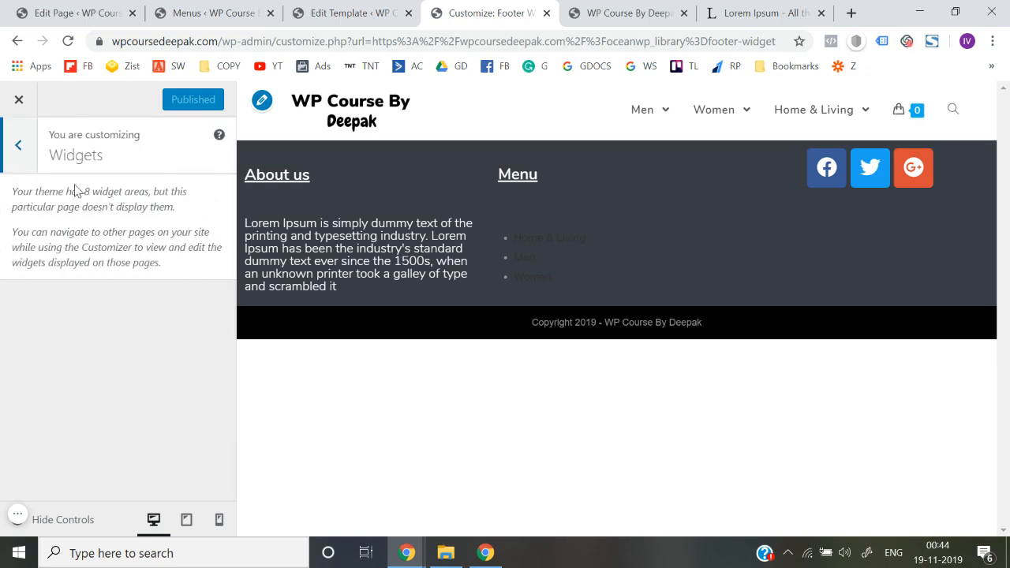
left_click(25, 161)
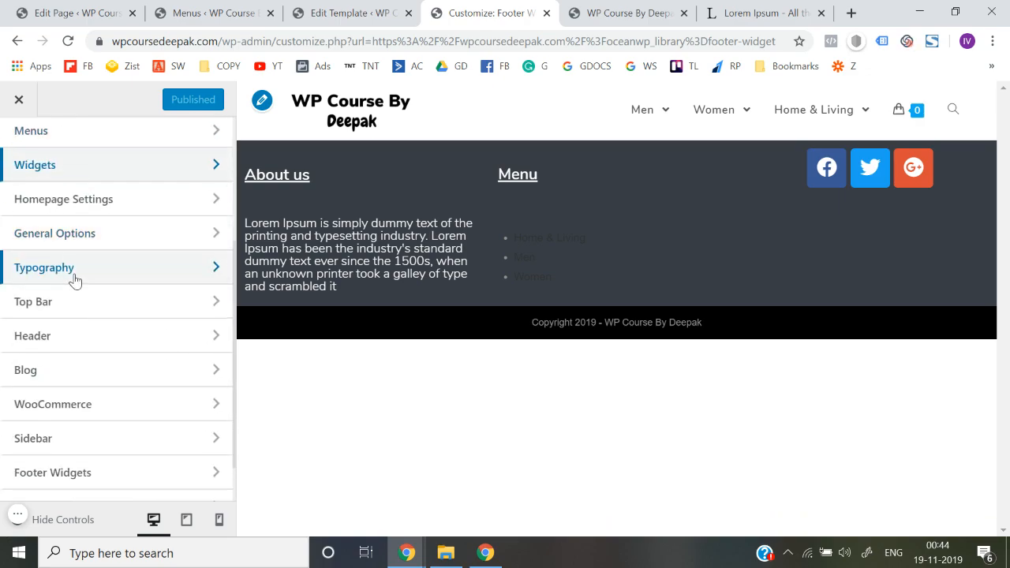
- Examine the General Styling settings under General Options, including the link colors, and return to the main customizer sections
left_click(86, 247)
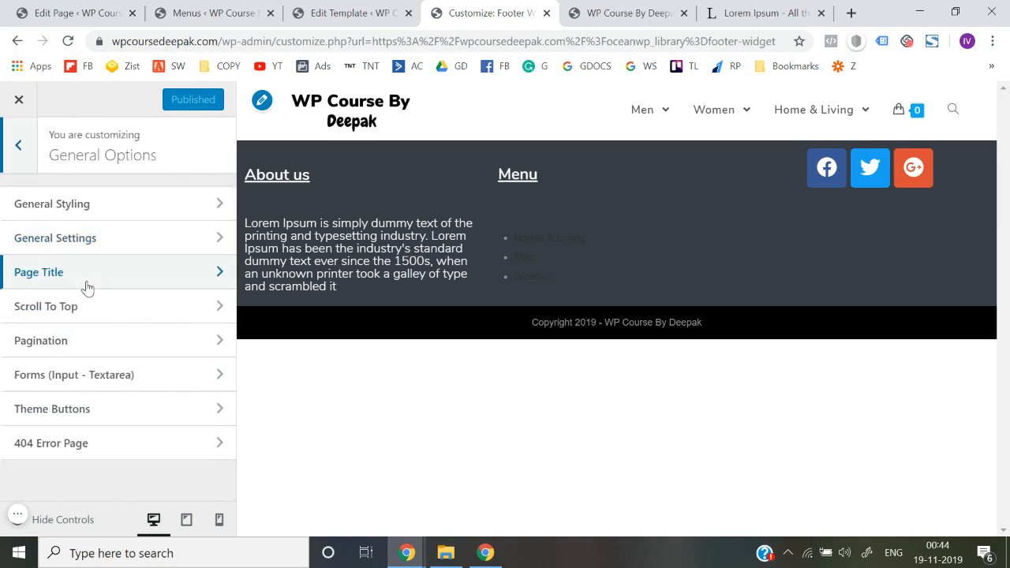
left_click(93, 217)
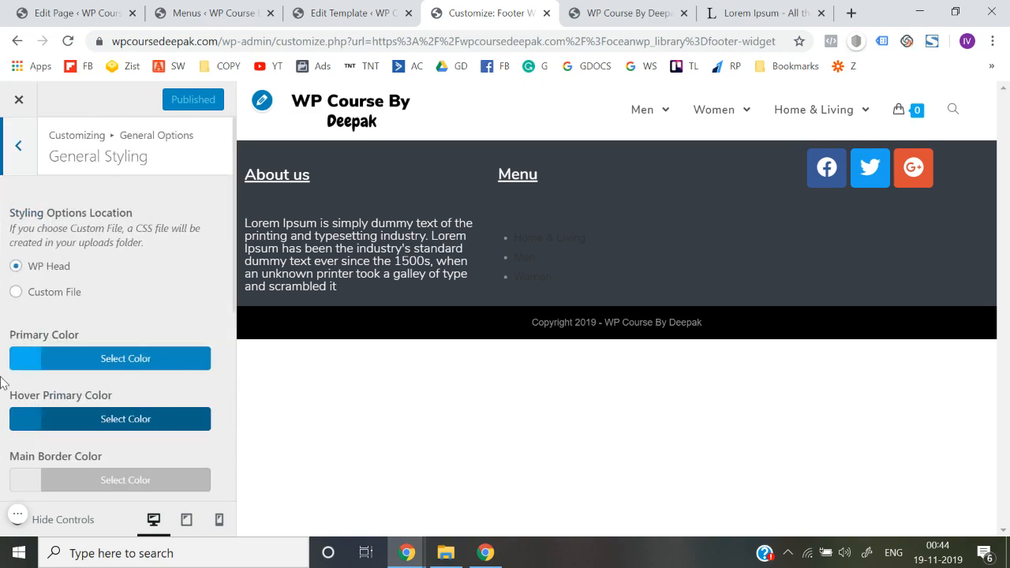
scroll(2, 383, "down", 2)
scroll(2, 383, "down", 5)
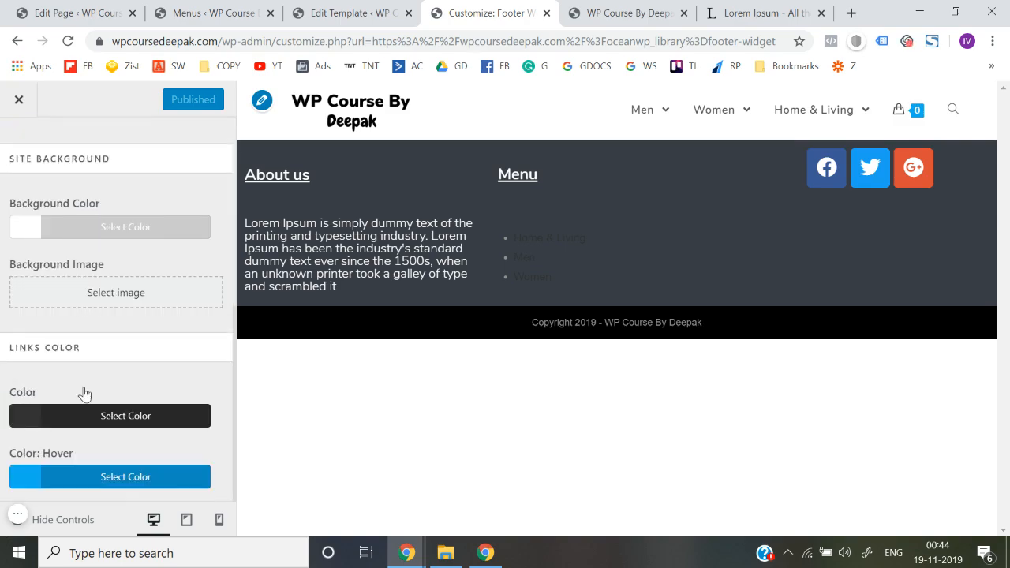
scroll(85, 393, "up", 7)
left_click(16, 148)
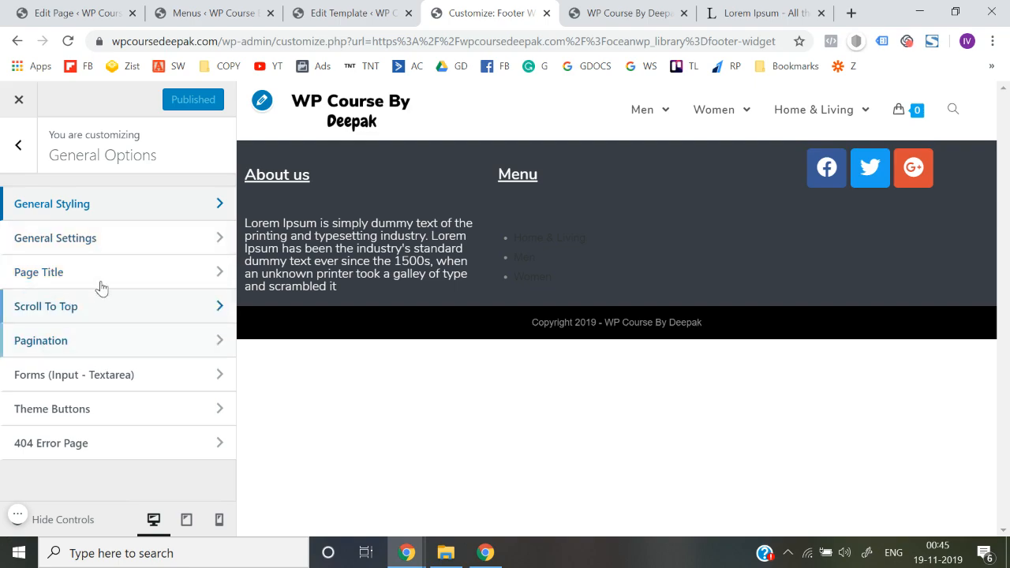
left_click(18, 164)
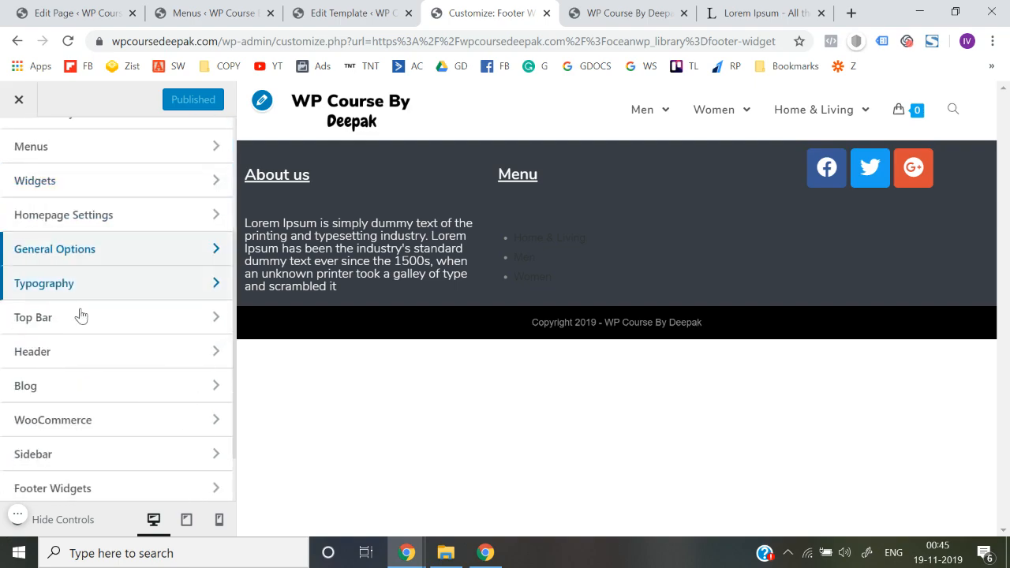
- Open the Footer Widgets section of the customizer and enable footer widgets
scroll(81, 315, "down", 1)
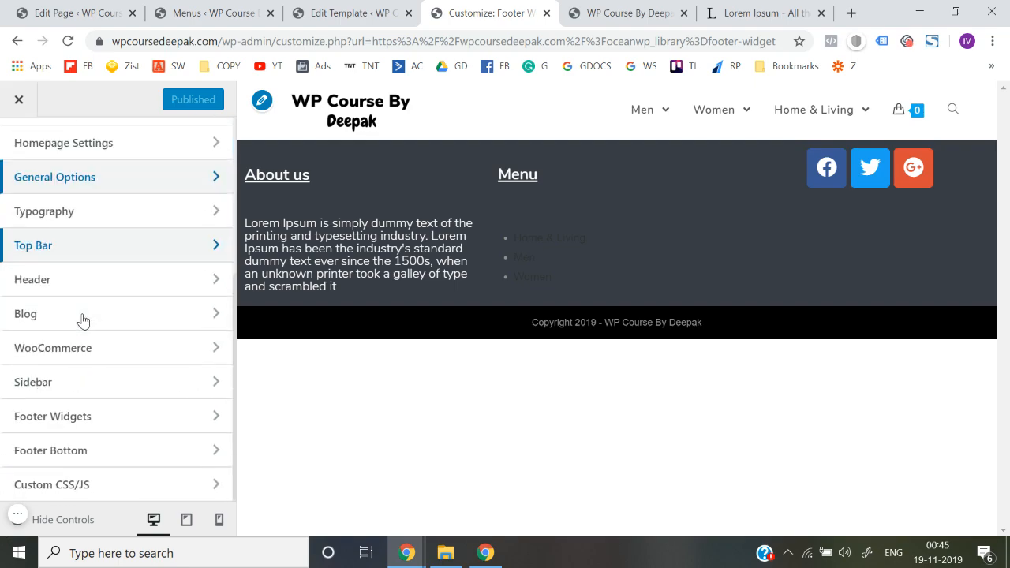
left_click(91, 426)
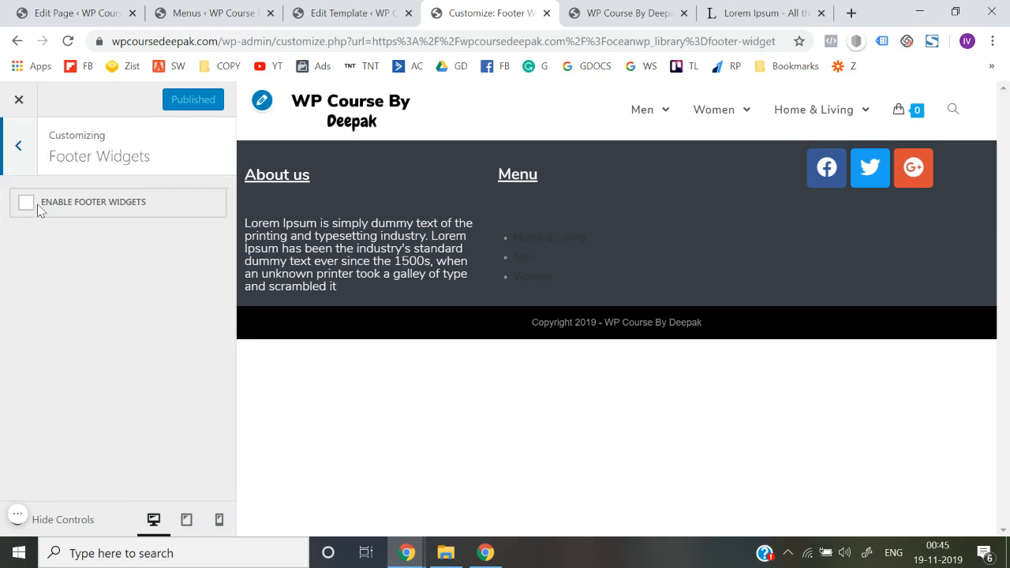
left_click(19, 146)
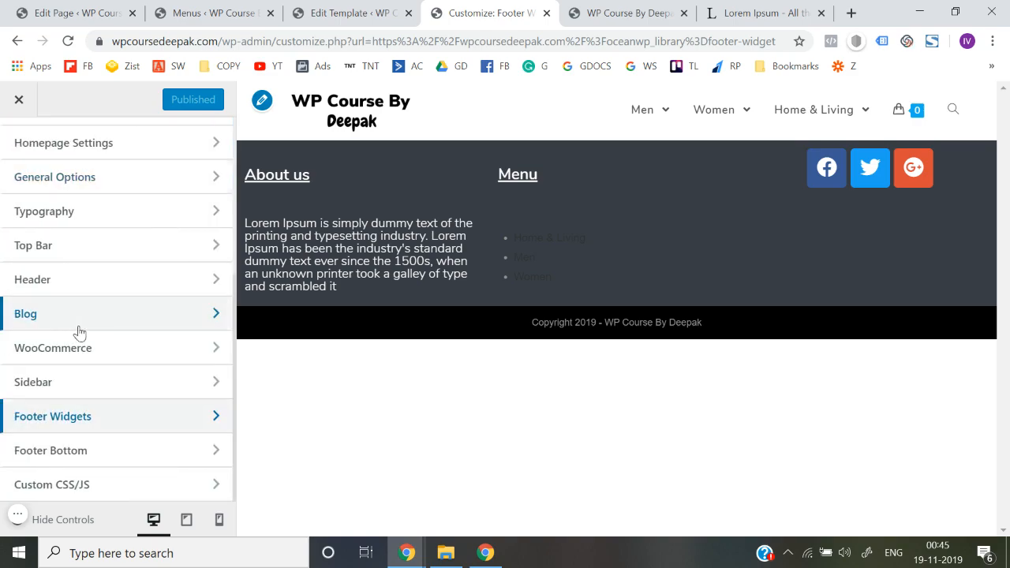
left_click(70, 420)
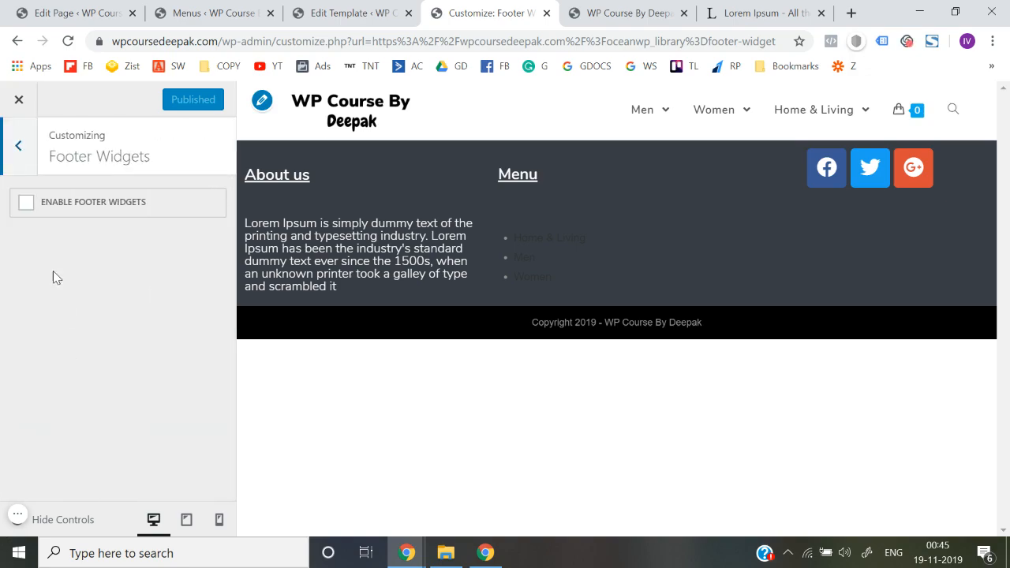
left_click(28, 205)
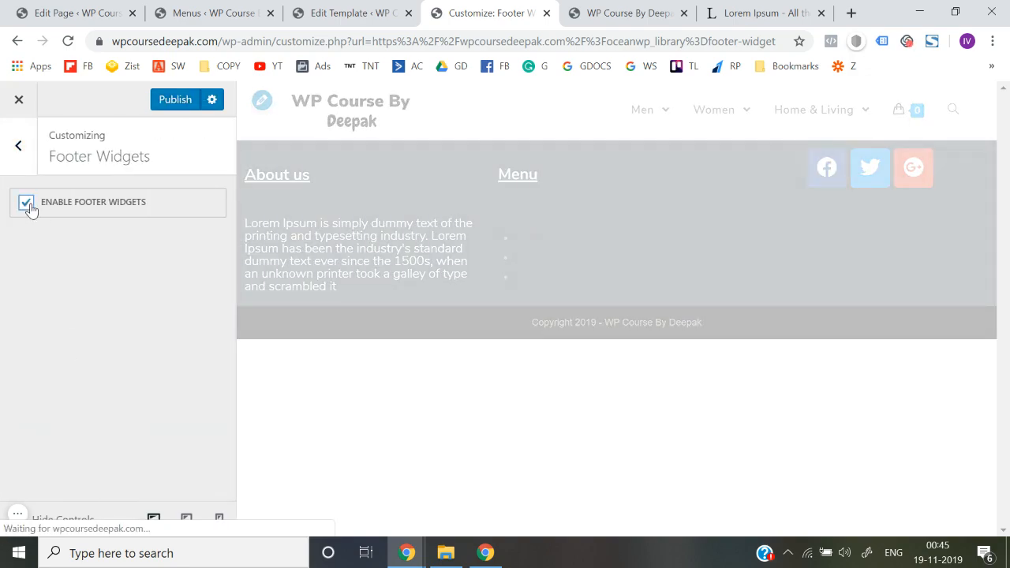
- Look through the footer widget settings and select Footer Widget as their template
scroll(113, 298, "down", 5)
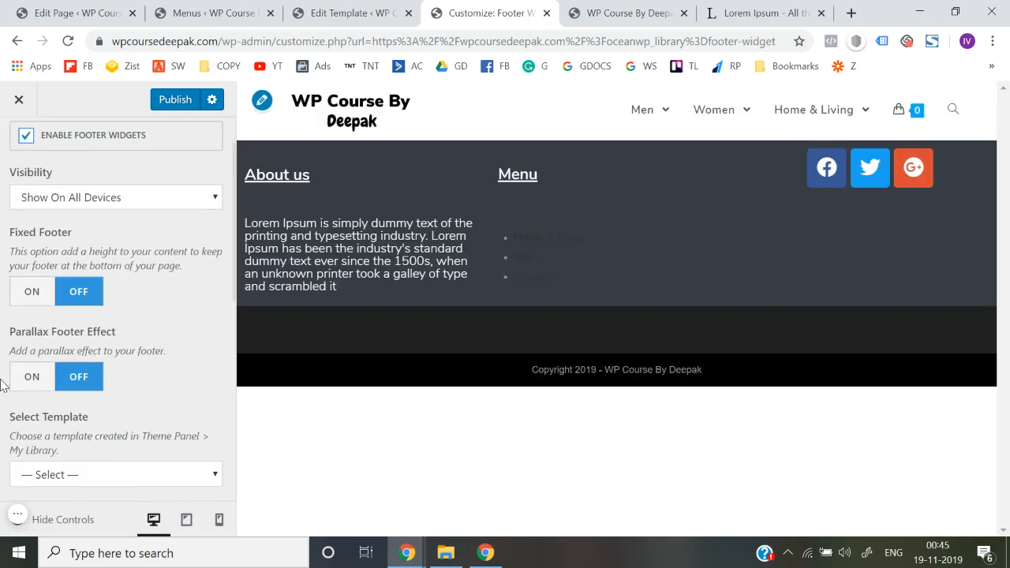
scroll(3, 391, "down", 2)
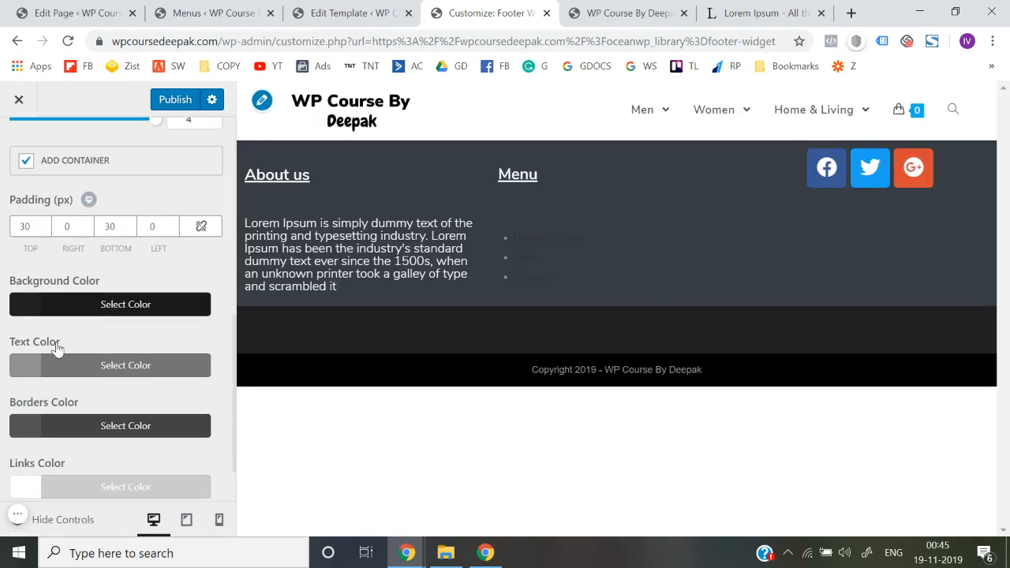
scroll(56, 347, "up", 3)
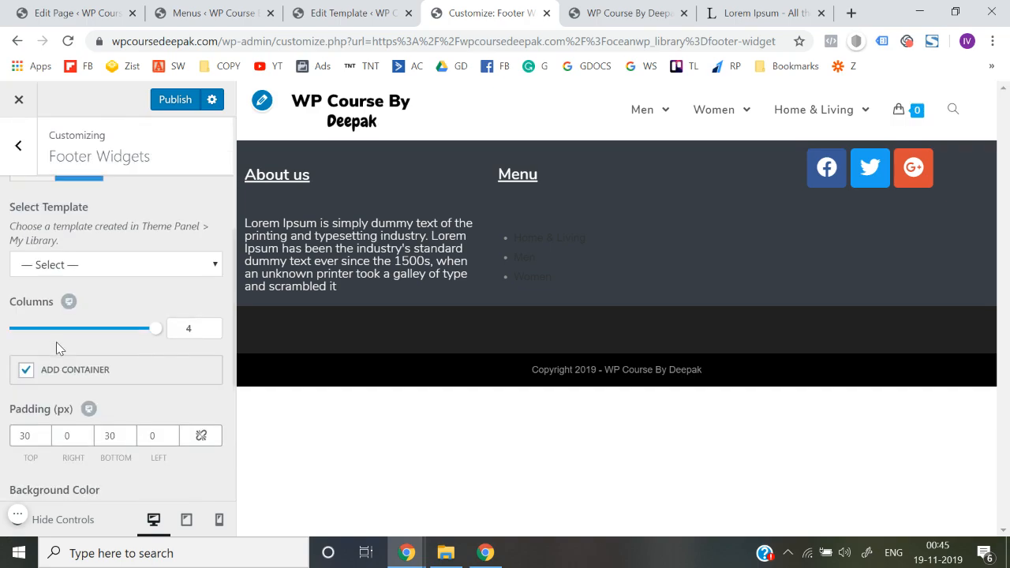
left_click(107, 269)
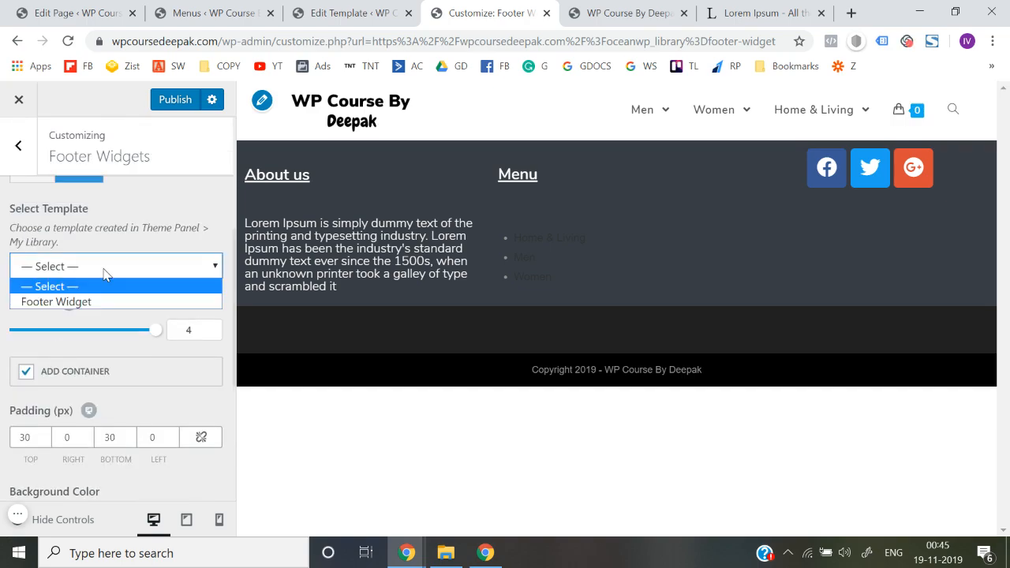
left_click(79, 302)
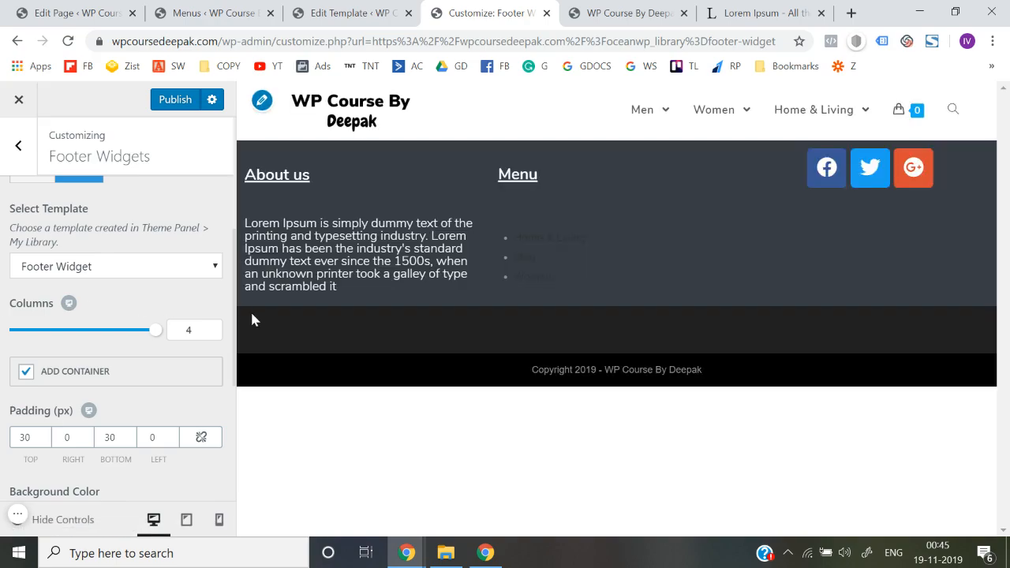
- Try several preset text colors for the footer widgets, including orange #dd9933 and green #81d742, and finish with purple #8224e3
scroll(61, 305, "up", 5)
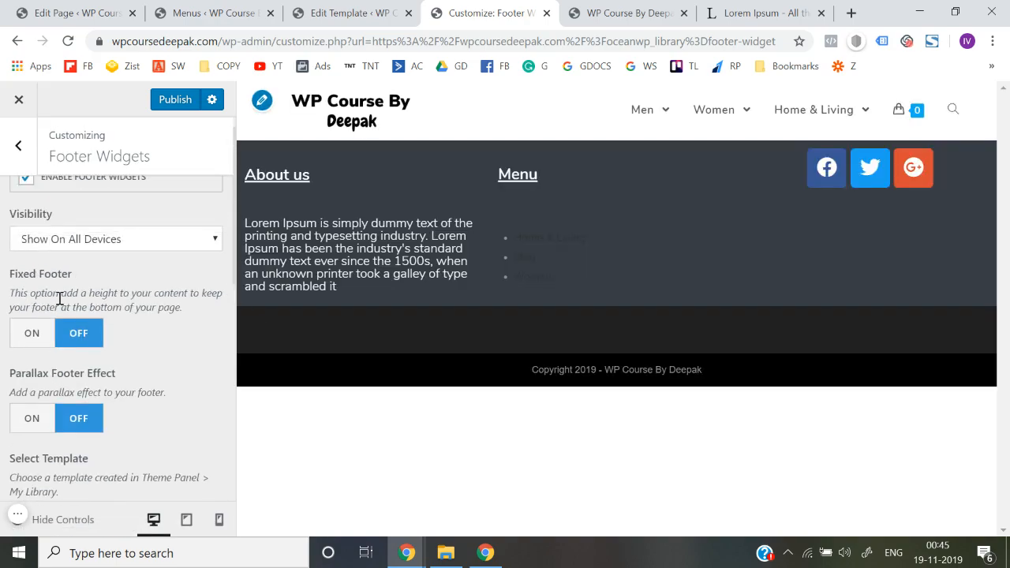
scroll(61, 303, "up", 2)
scroll(59, 299, "down", 2)
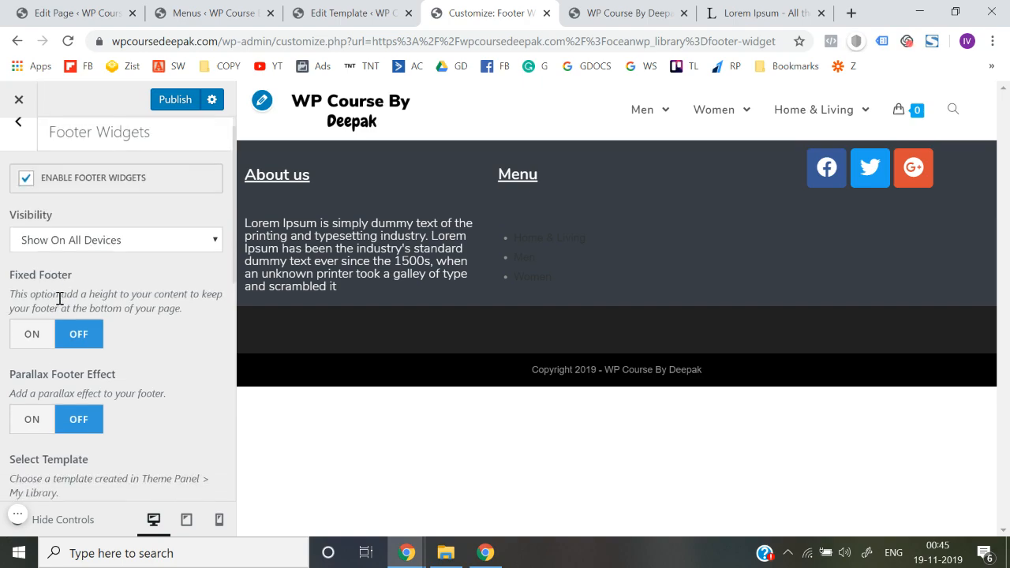
scroll(61, 305, "down", 5)
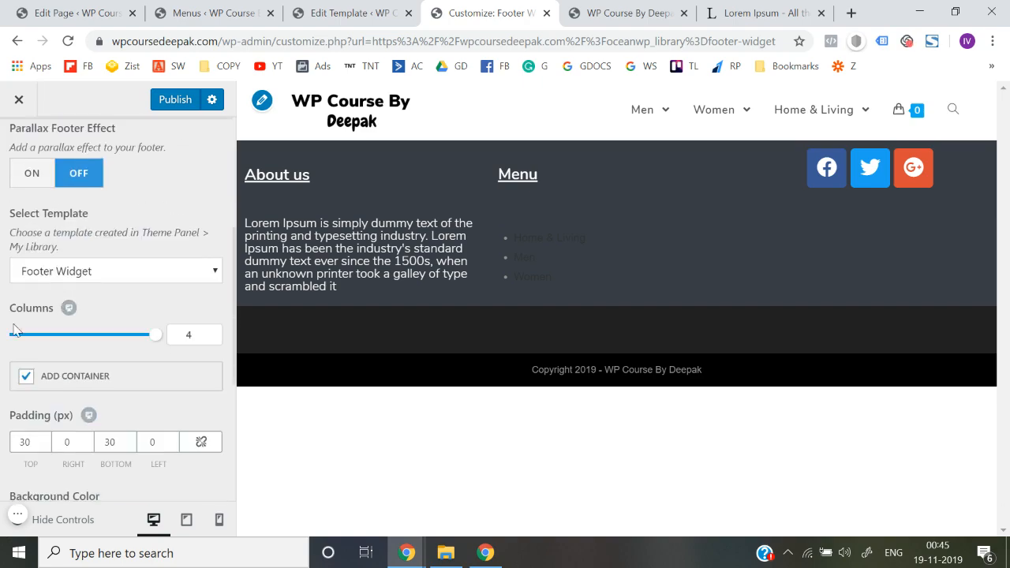
scroll(29, 377, "down", 2)
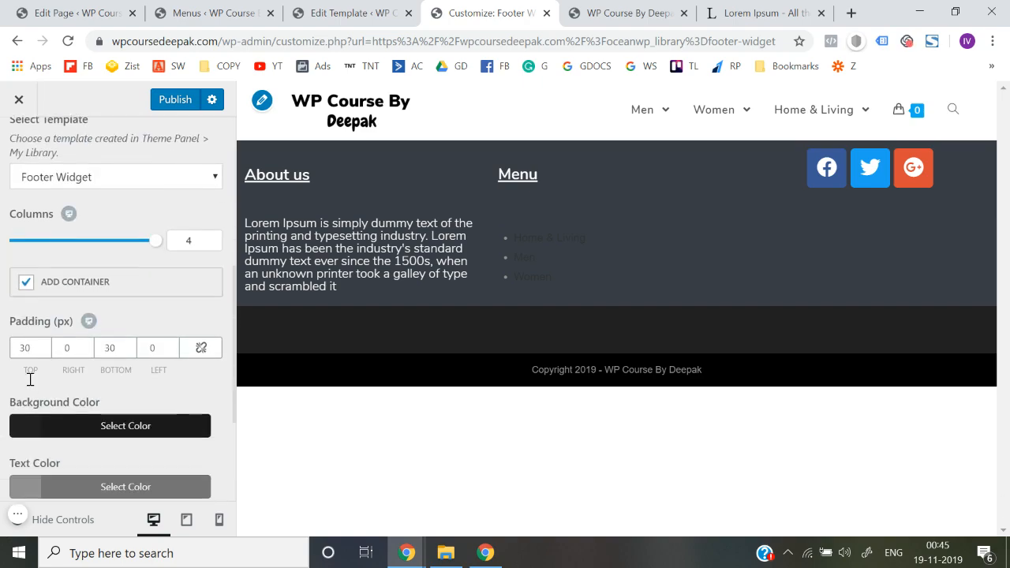
scroll(96, 434, "down", 2)
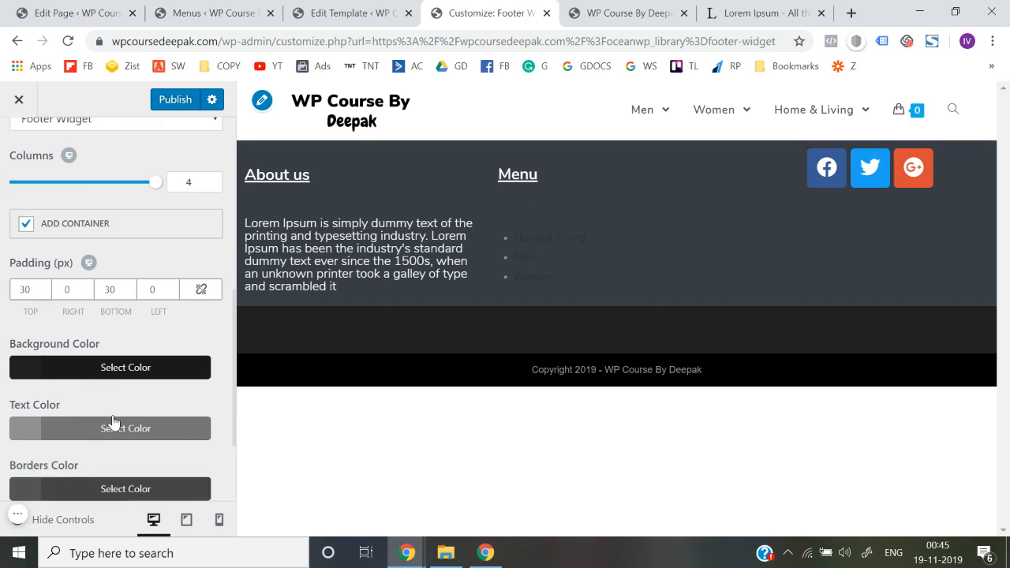
scroll(105, 434, "down", 2)
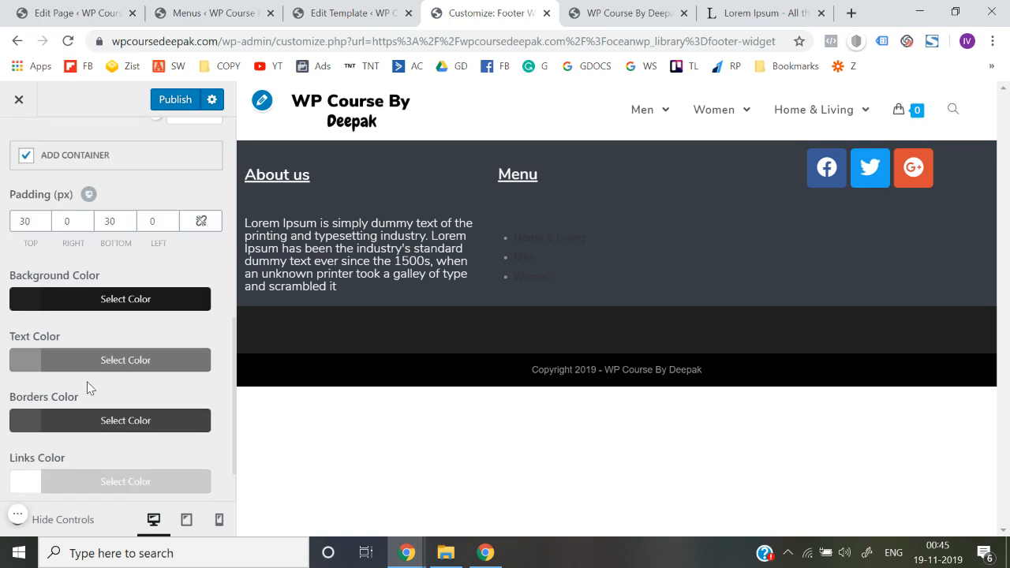
left_click(74, 365)
scroll(79, 386, "down", 2)
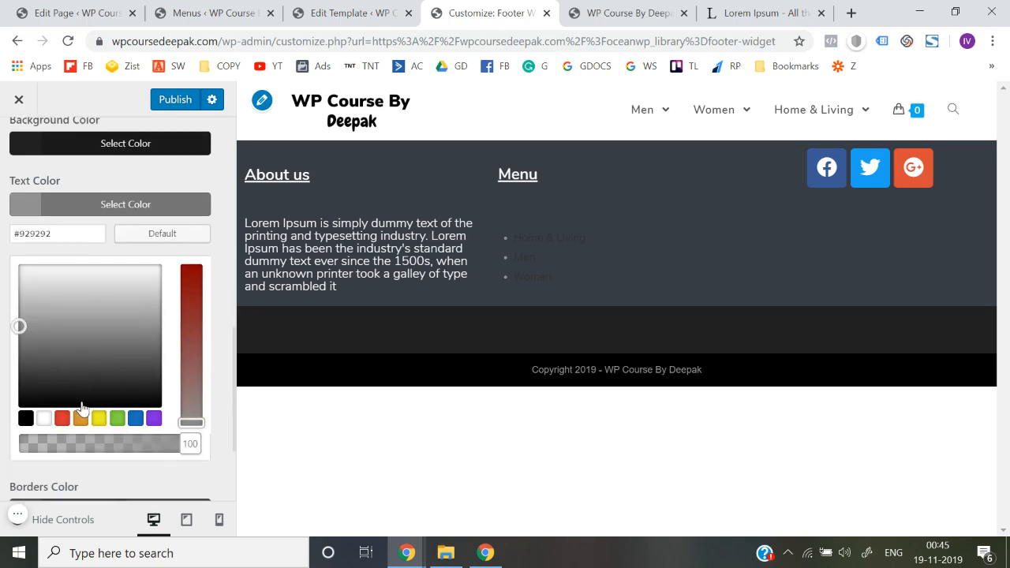
left_click(81, 419)
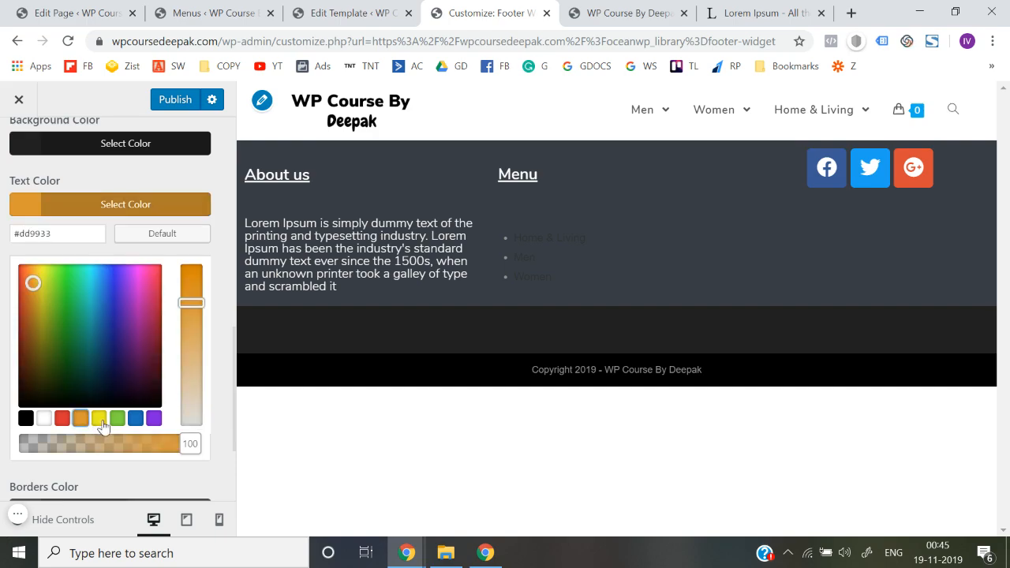
left_click(100, 420)
left_click(116, 421)
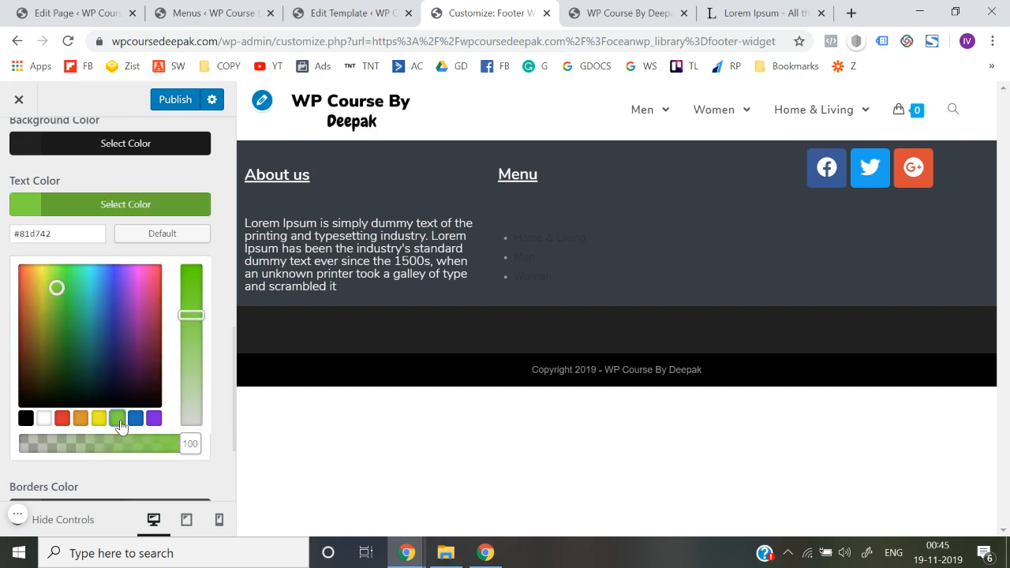
left_click(136, 421)
left_click(150, 421)
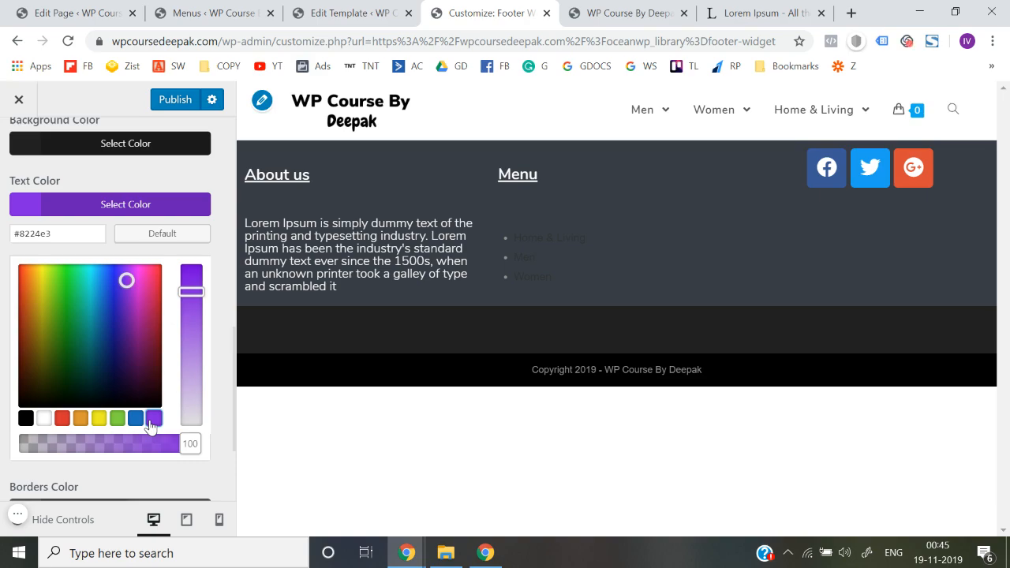
left_click(2, 384)
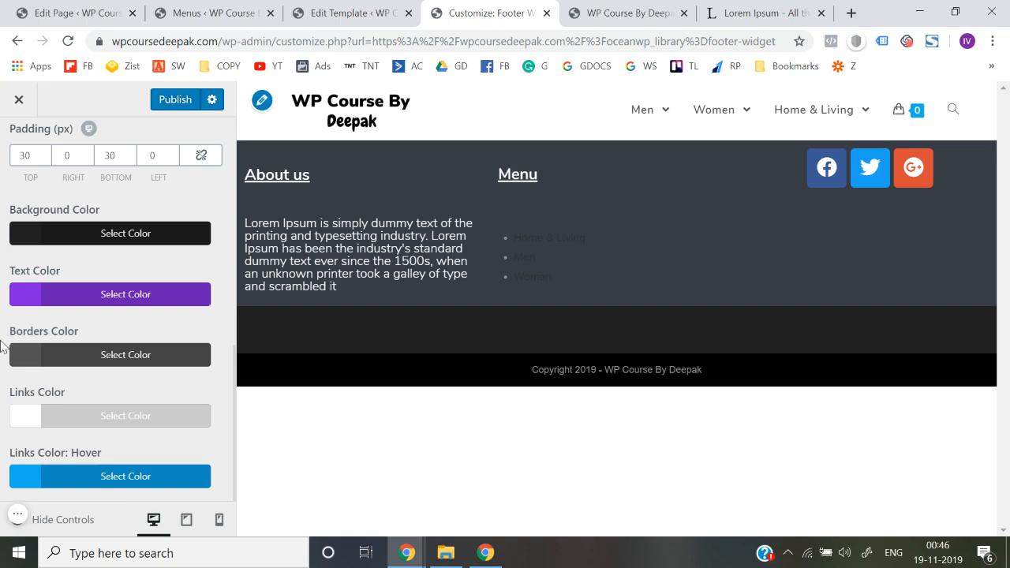
- Turn off the container for the footer widgets and set the number of columns to 1
scroll(3, 347, "up", 10)
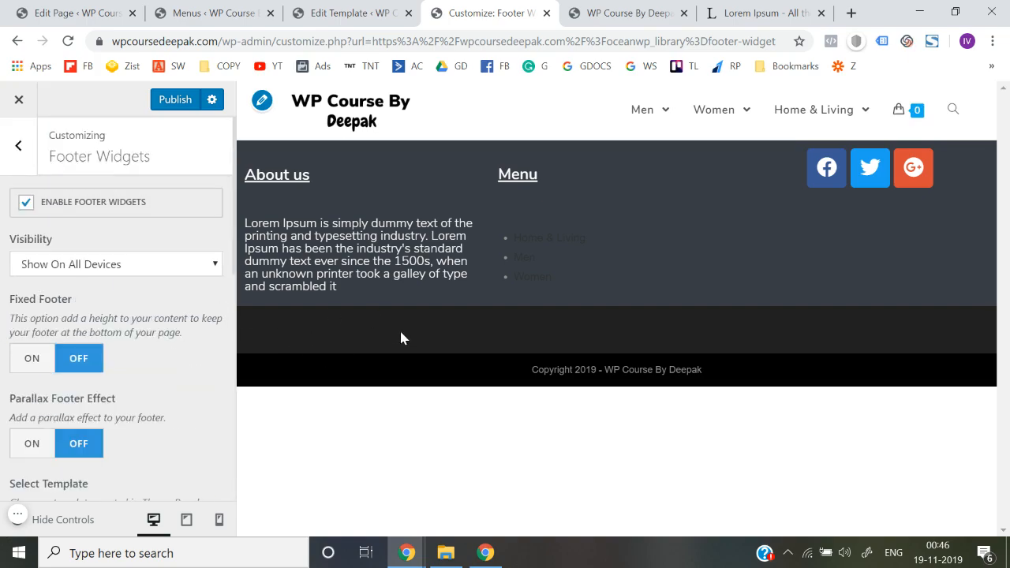
scroll(4, 384, "down", 3)
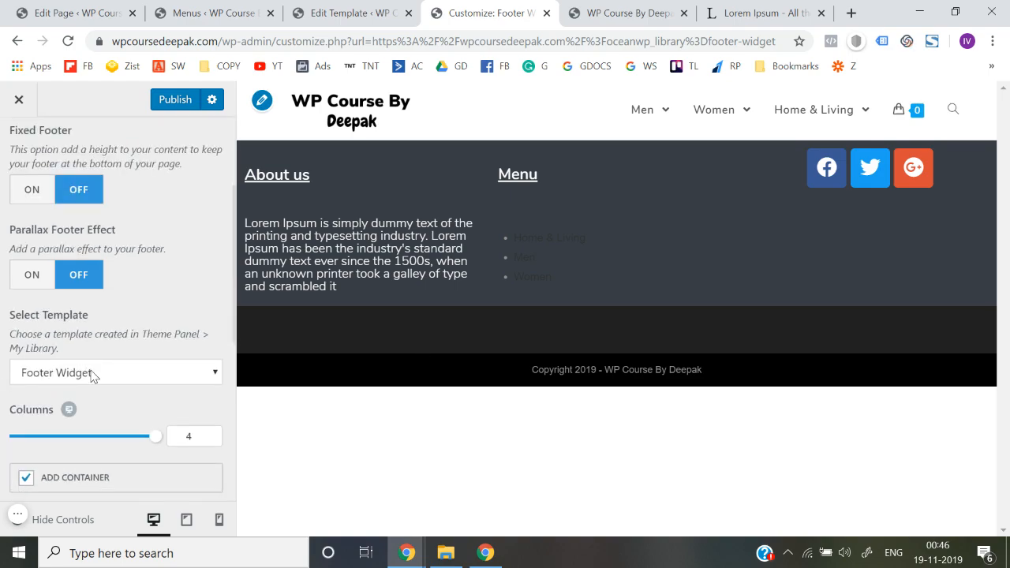
scroll(91, 374, "down", 1)
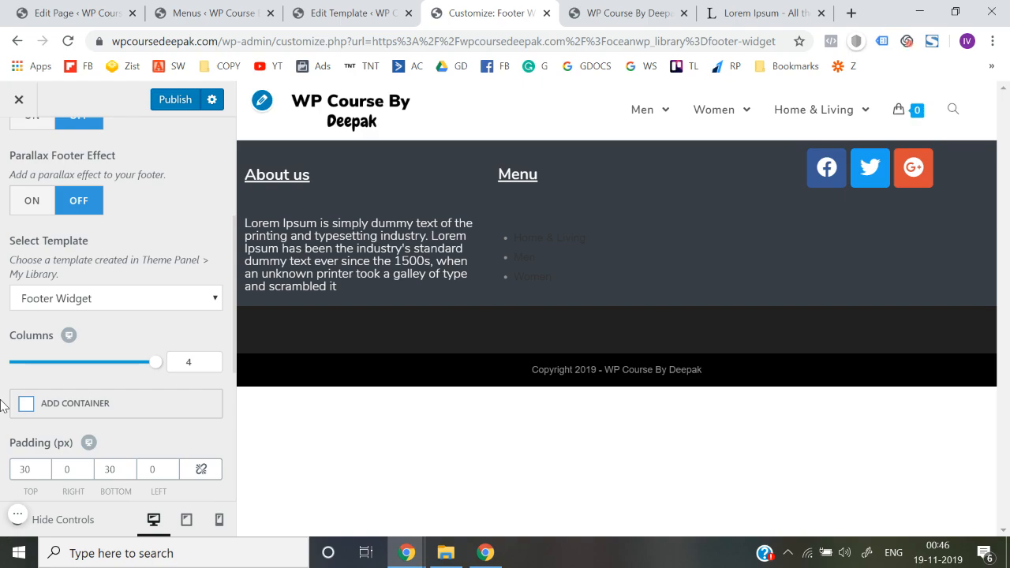
scroll(2, 404, "down", 1)
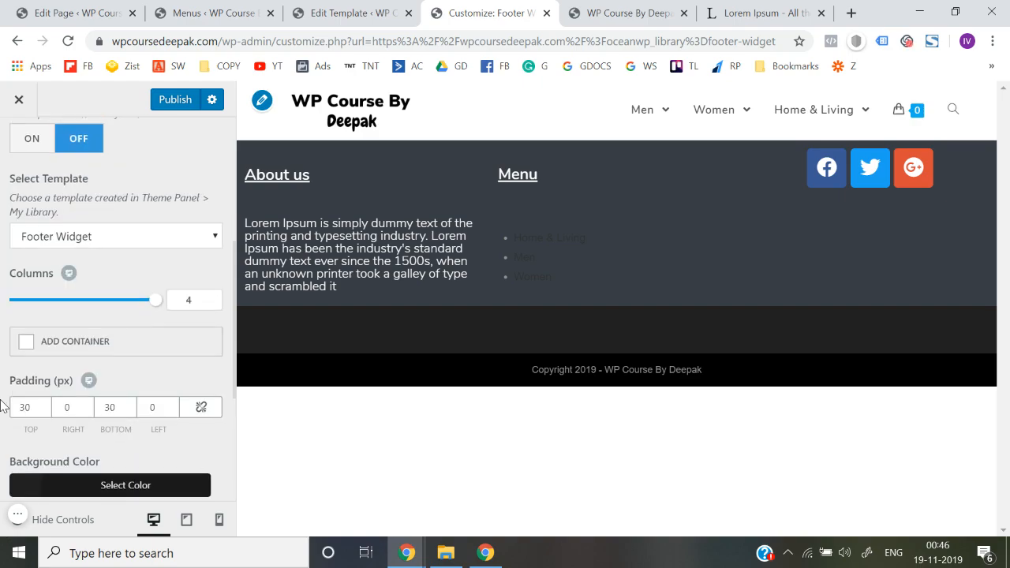
left_click_drag(153, 308, 3, 304)
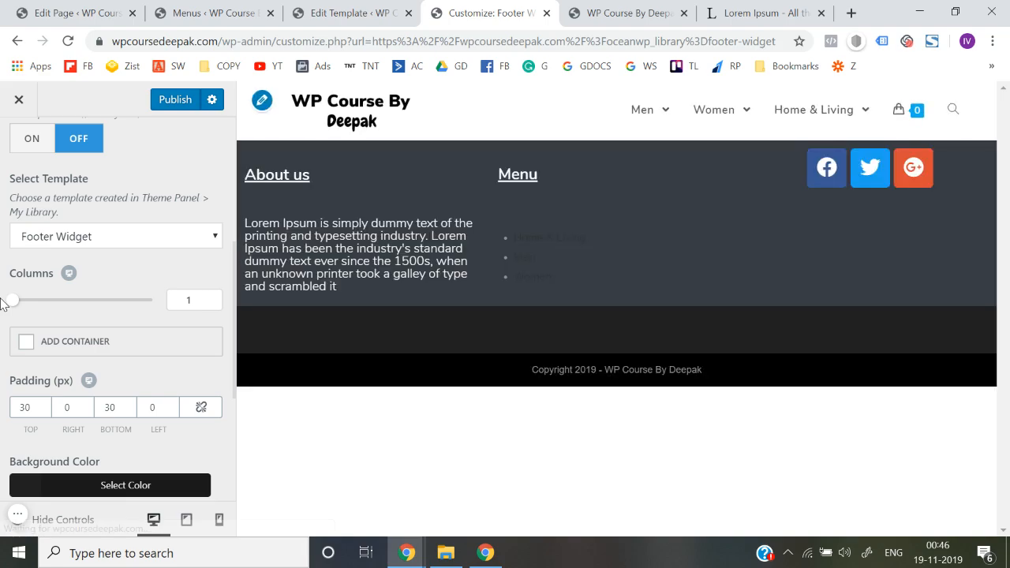
- Review the footer widgets' color and visibility options, keeping visibility on Show On All Devices
scroll(2, 305, "down", 4)
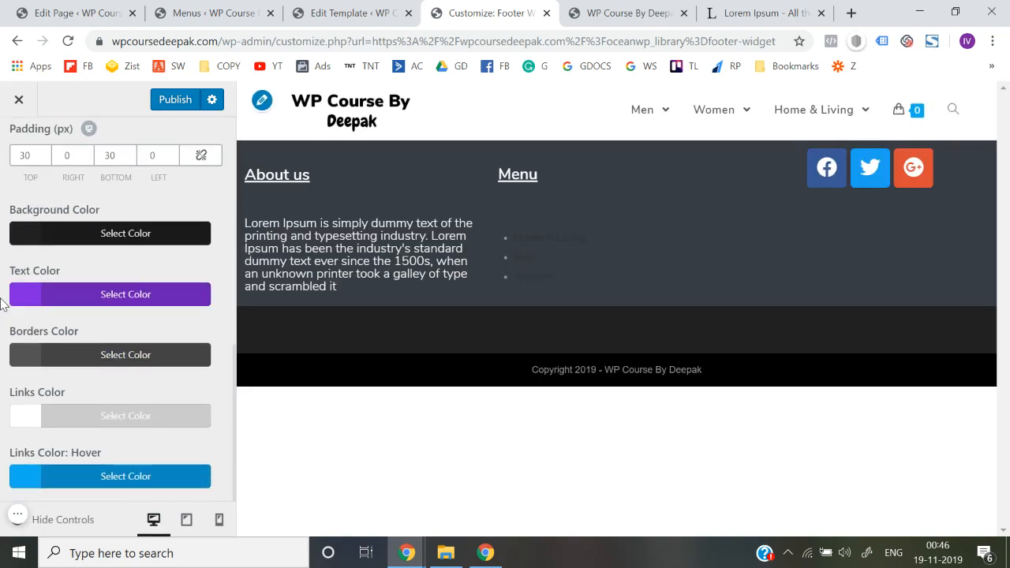
scroll(3, 306, "up", 7)
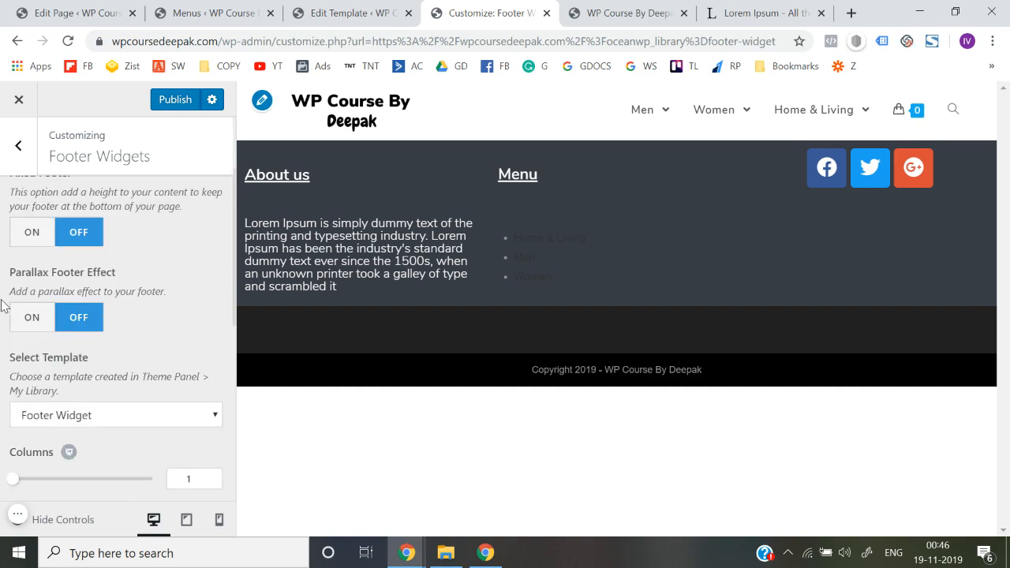
scroll(2, 306, "up", 1)
scroll(16, 302, "up", 3)
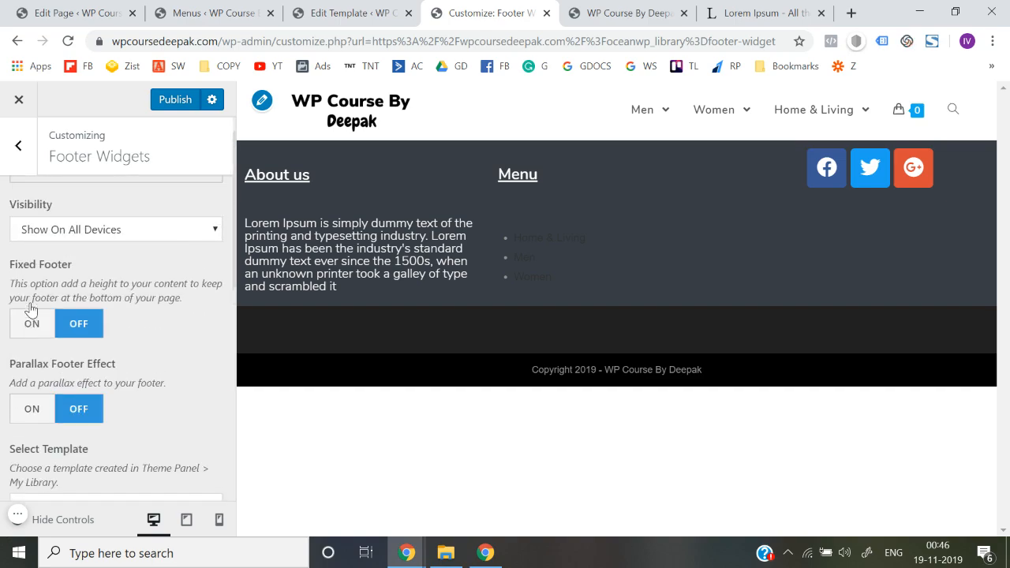
left_click(80, 266)
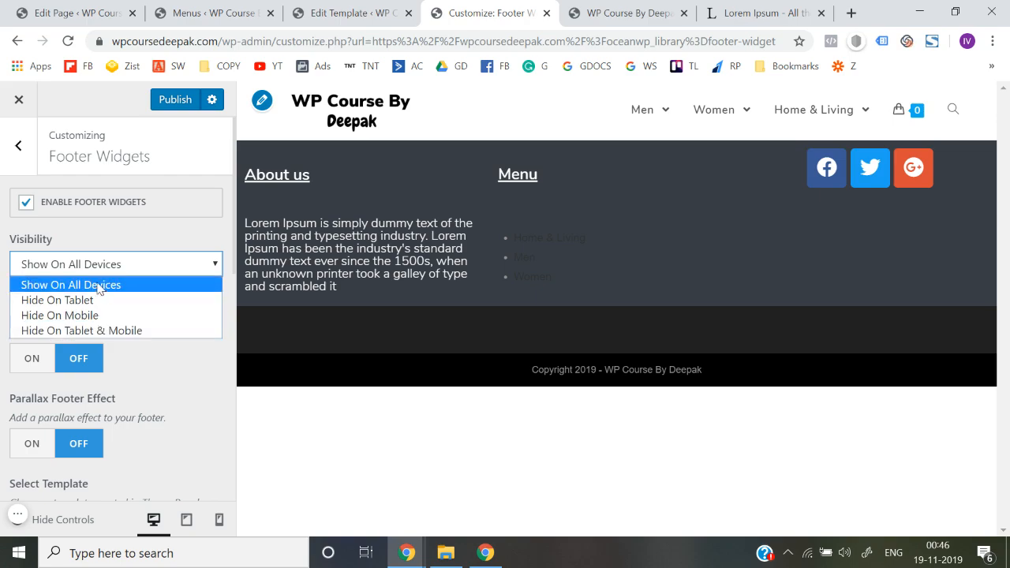
left_click(79, 285)
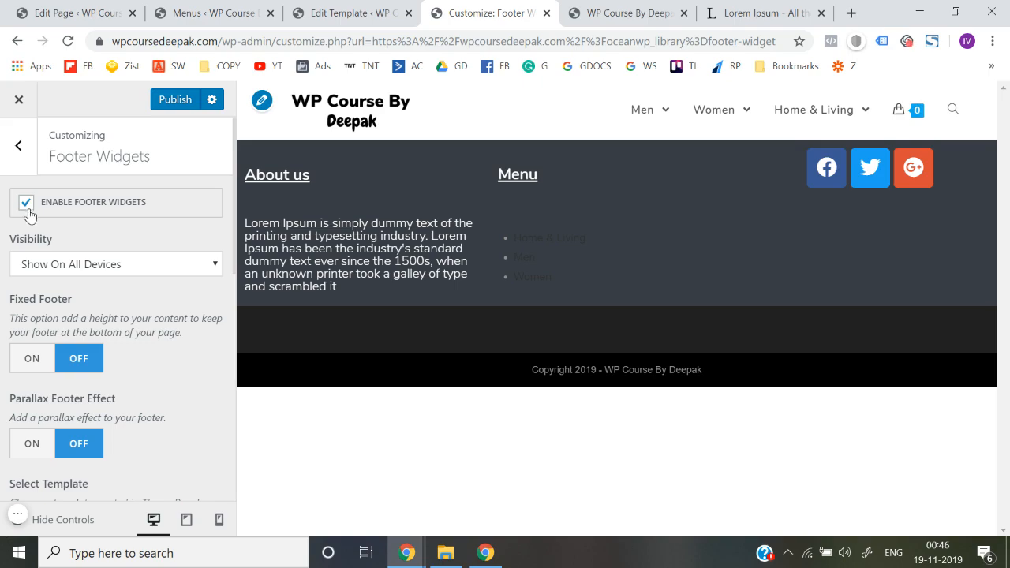
- Check the available footer widget templates, keep Footer Widget selected, and review the layout settings beneath it
scroll(3, 329, "down", 3)
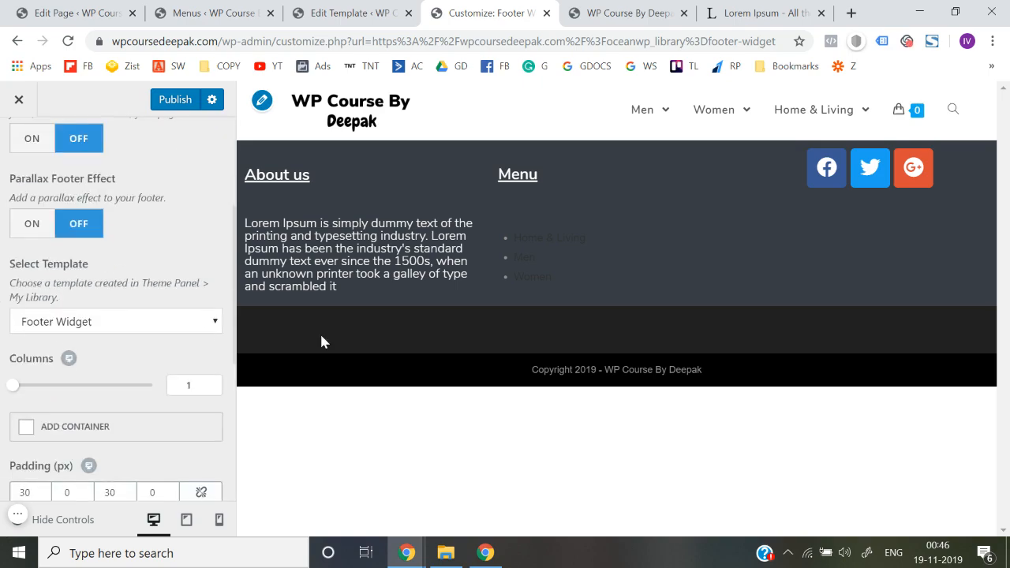
scroll(2, 371, "up", 3)
scroll(2, 373, "down", 3)
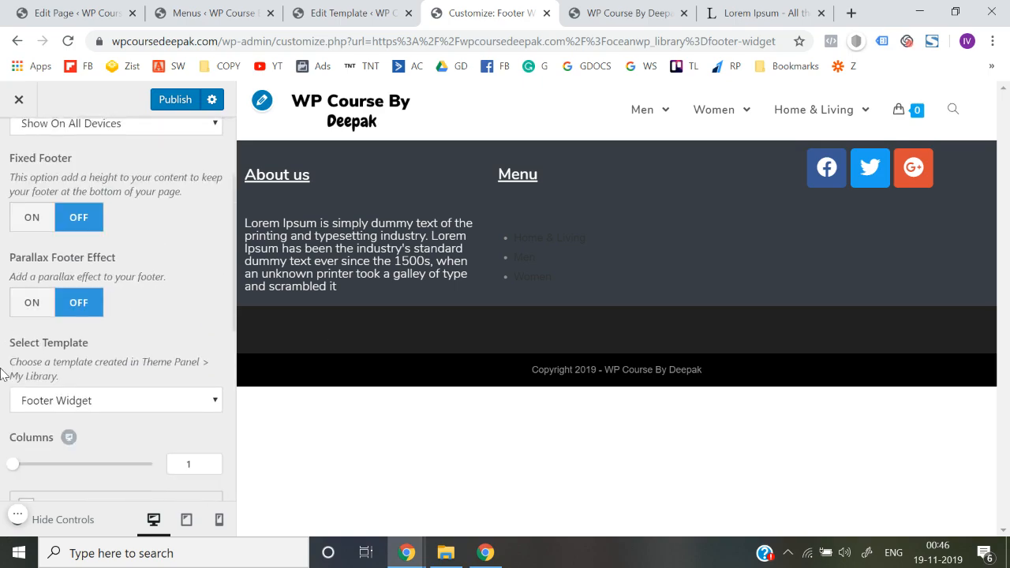
left_click(142, 317)
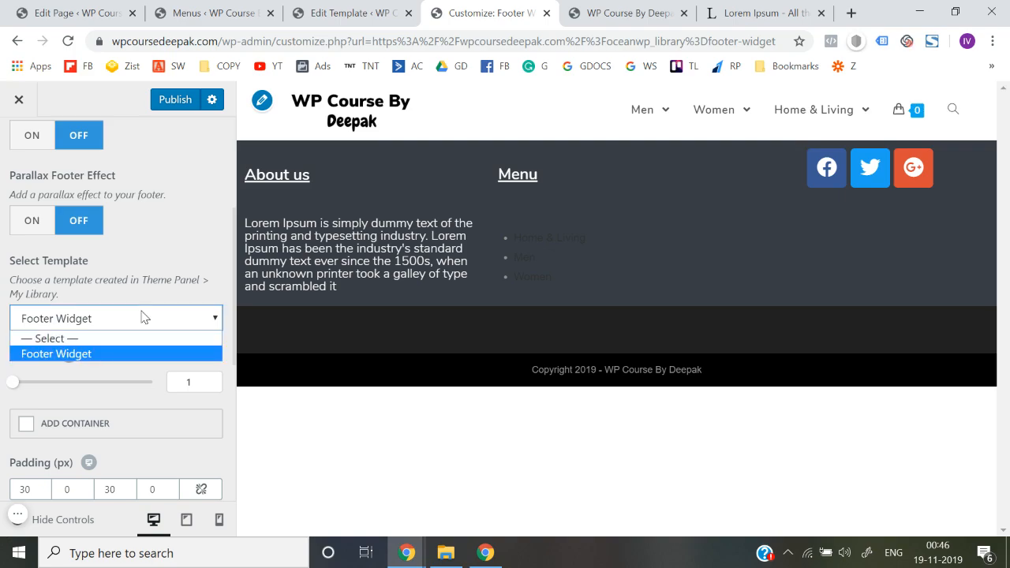
left_click(142, 317)
scroll(3, 309, "down", 1)
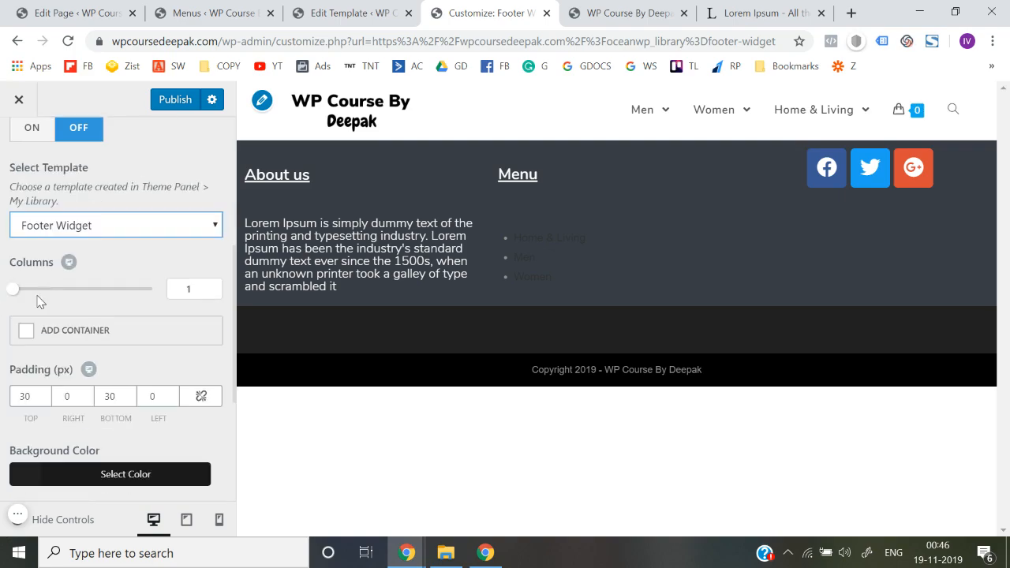
- Clear the footer widgets' padding values and turn the footer widgets off
scroll(2, 335, "down", 1)
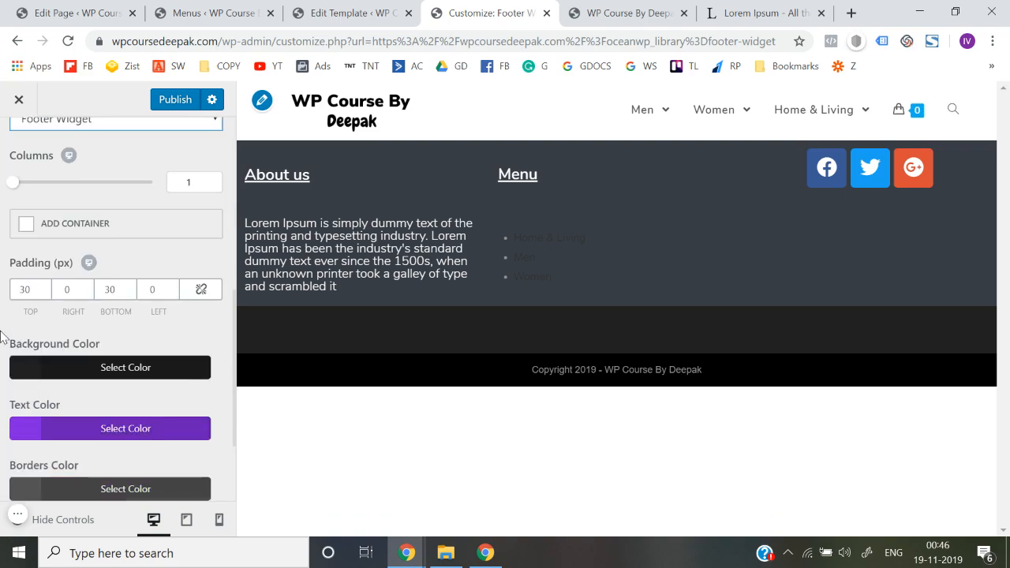
double_click(29, 290)
key("BackSpace")
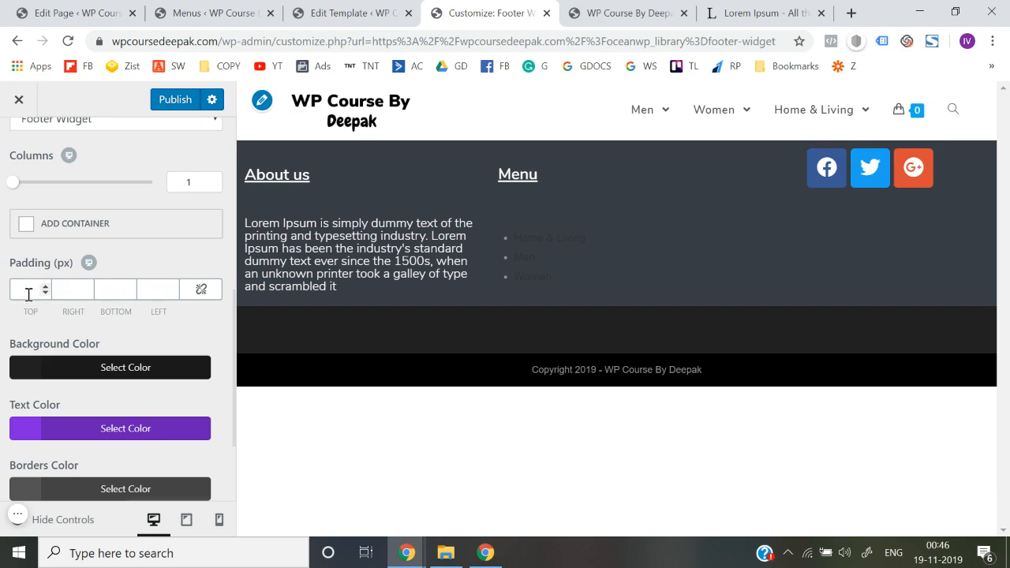
scroll(2, 306, "down", 2)
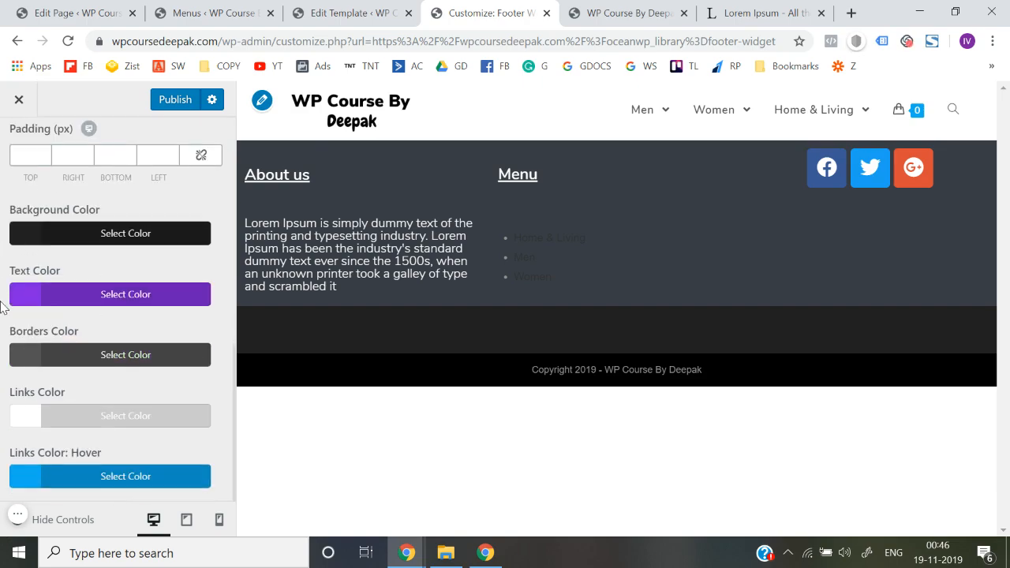
scroll(2, 306, "up", 10)
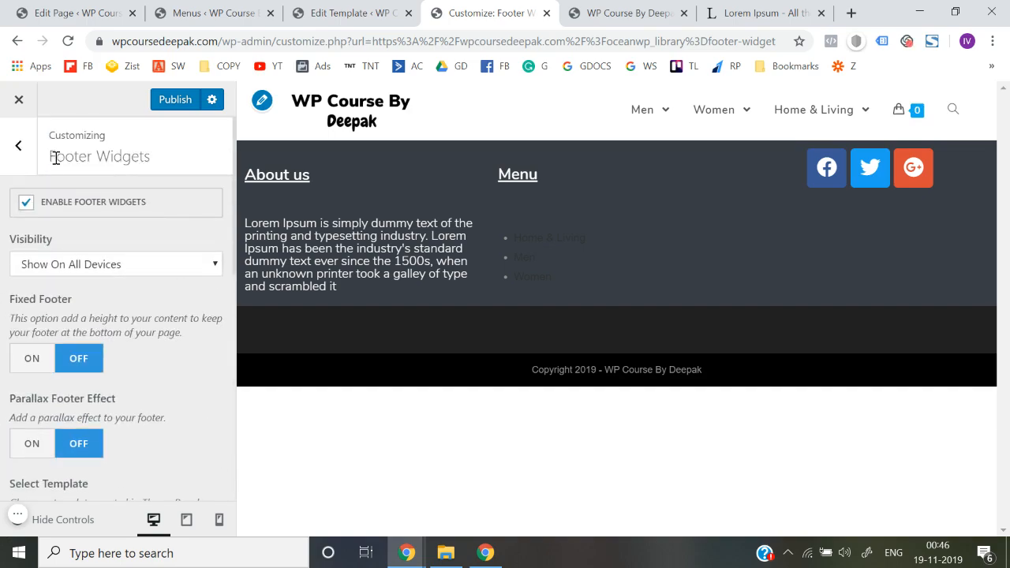
left_click(26, 203)
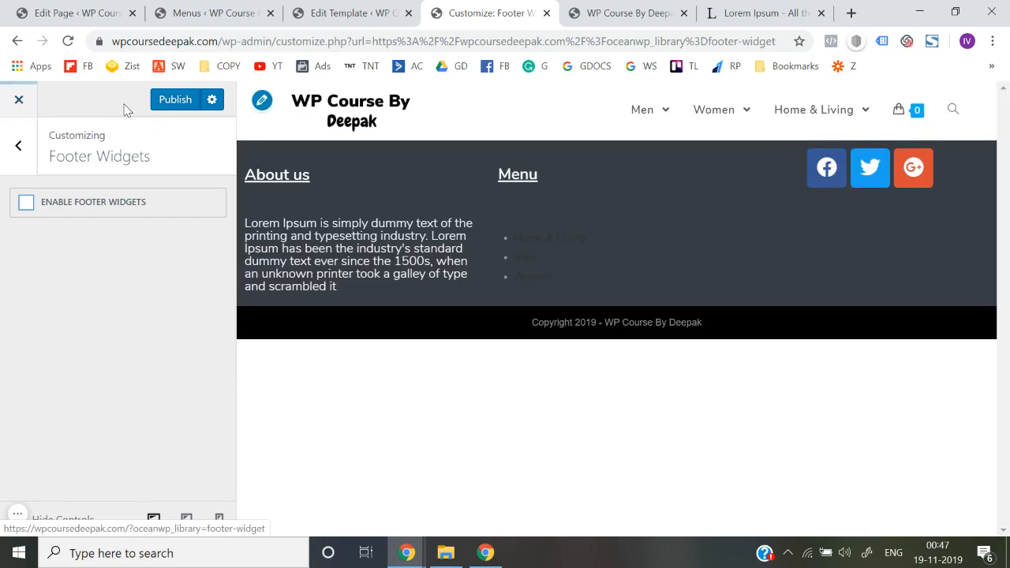
- Leave the customizer without saving its changes and open the Footer Widget template in Elementor
left_click(24, 101)
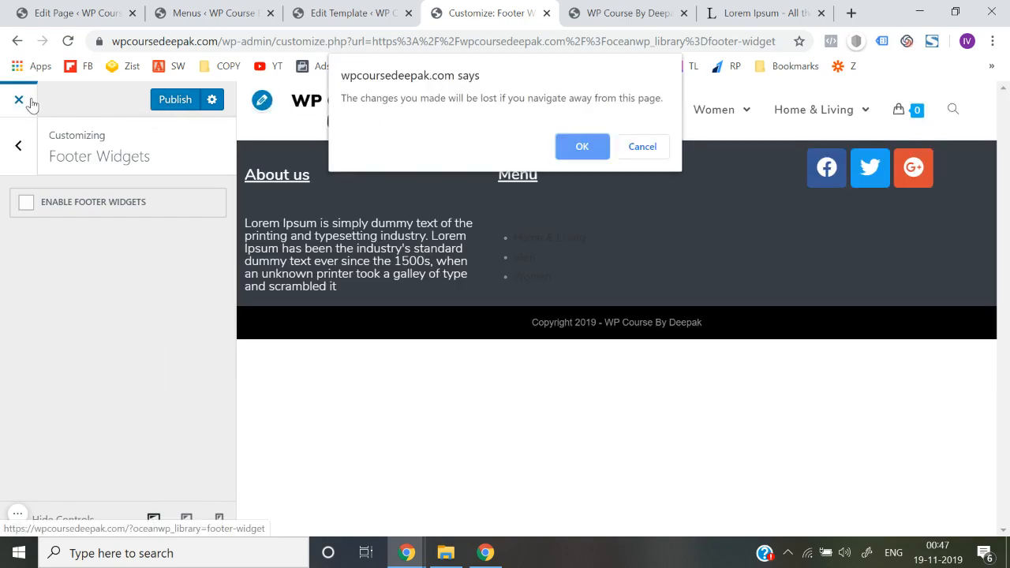
left_click(583, 147)
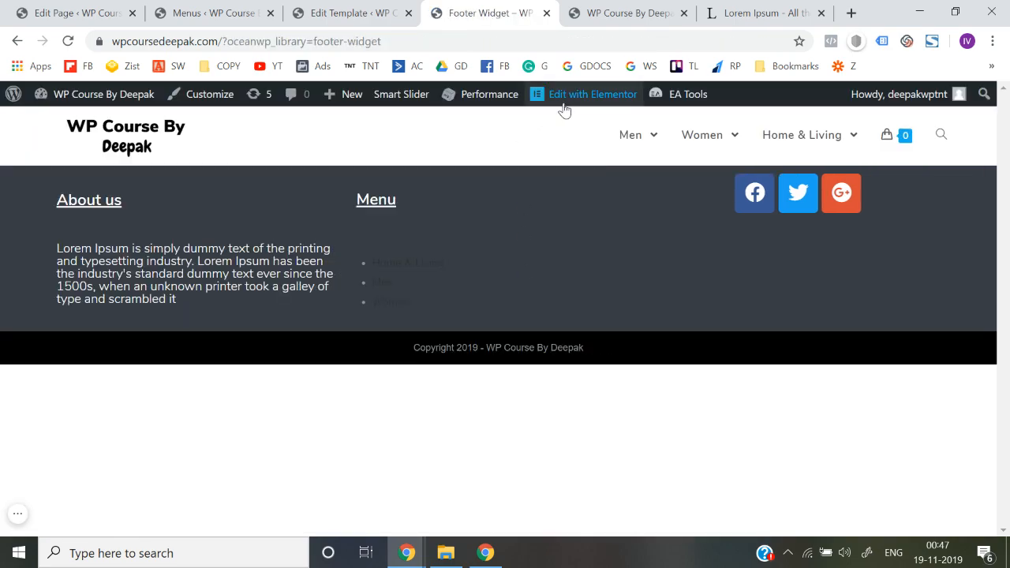
left_click(584, 94)
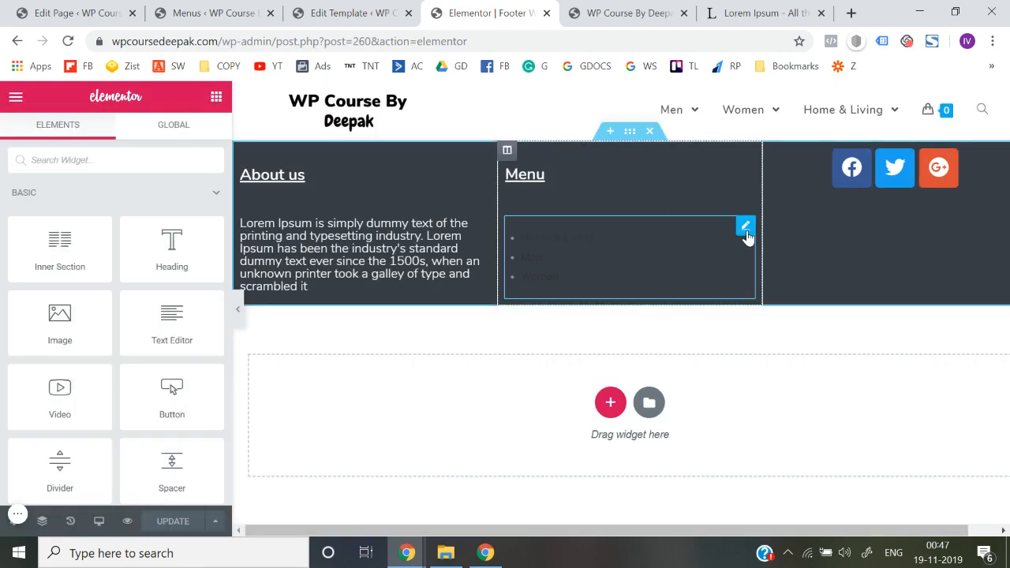
- Examine the navigation menu widget's advanced settings, including its motion effects, background and border options
left_click(746, 229)
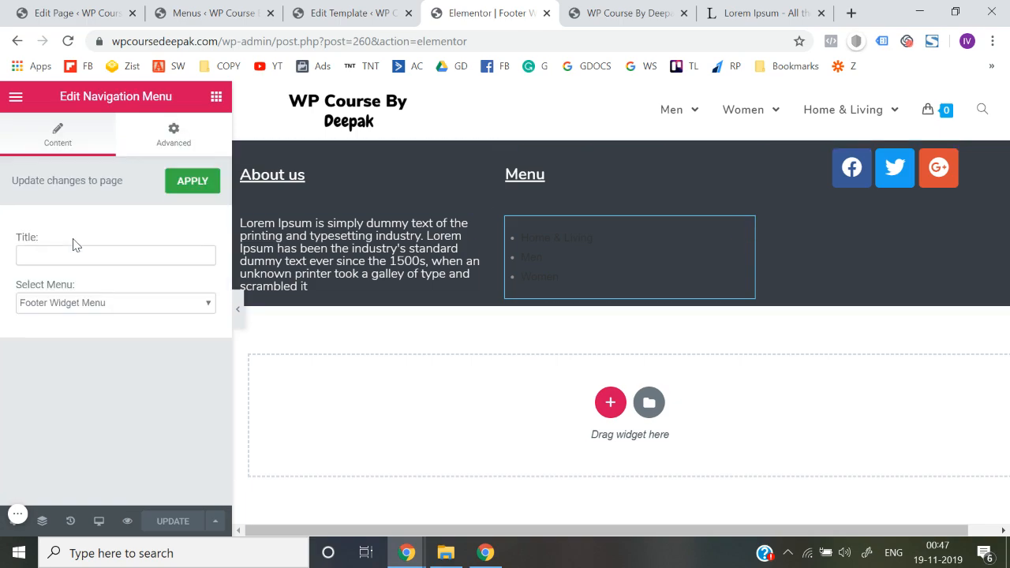
left_click(166, 150)
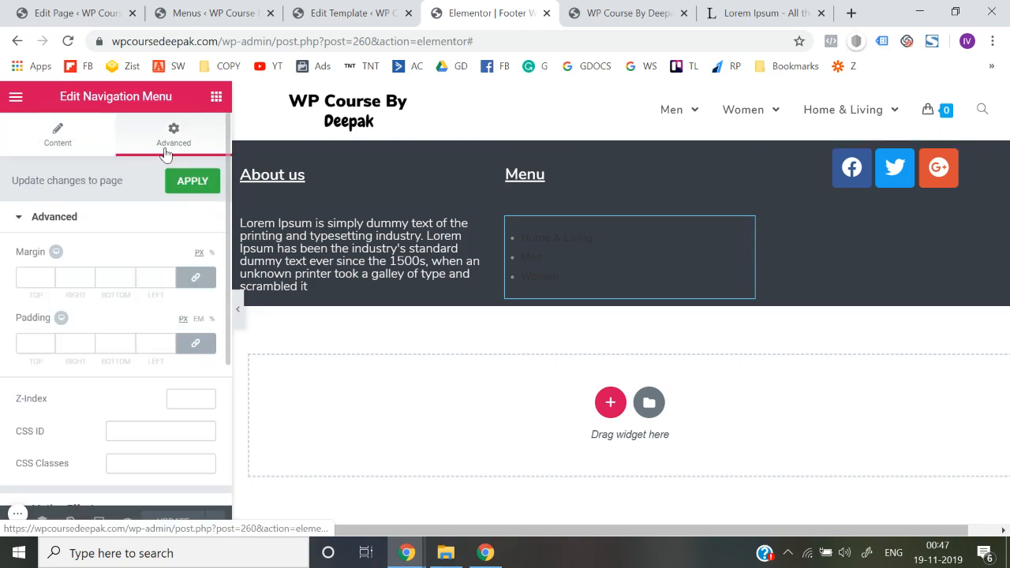
scroll(5, 327, "down", 4)
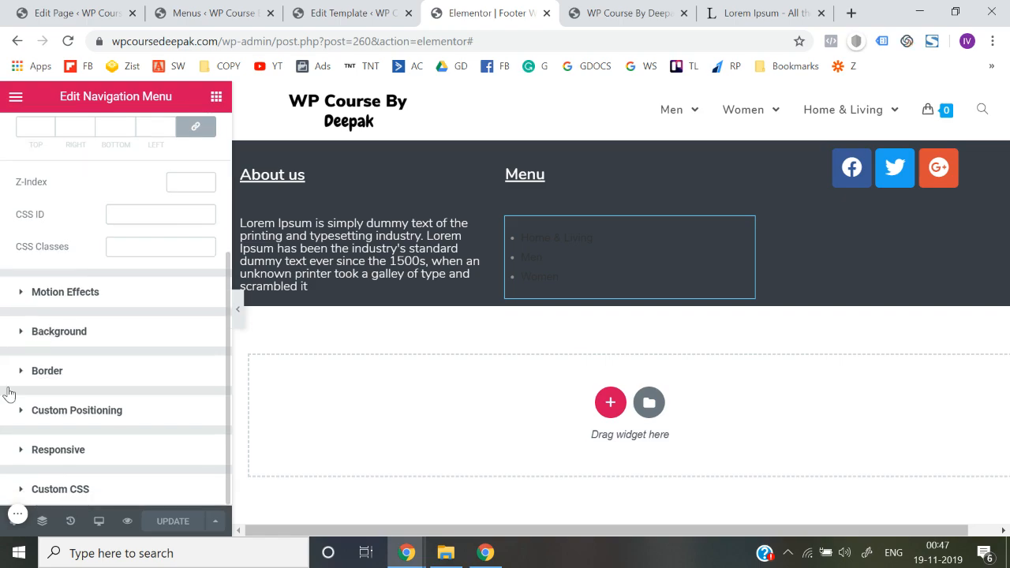
scroll(9, 393, "up", 4)
scroll(5, 402, "down", 3)
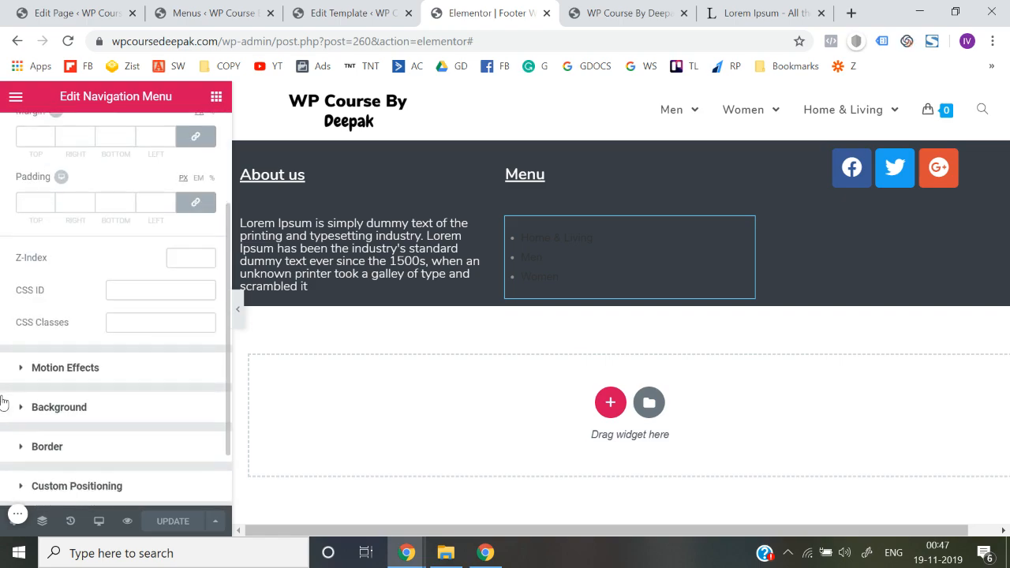
left_click(69, 370)
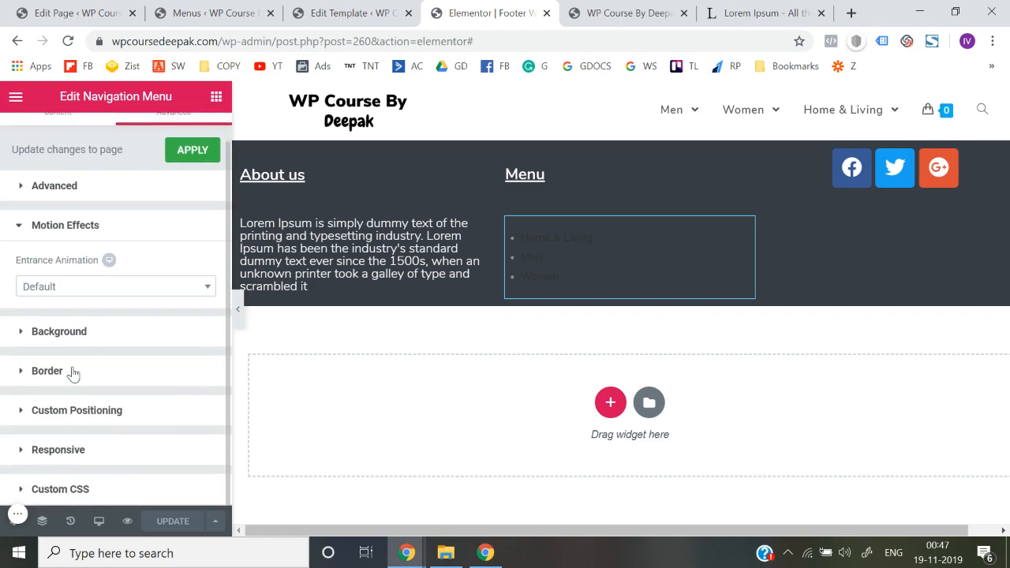
left_click(59, 332)
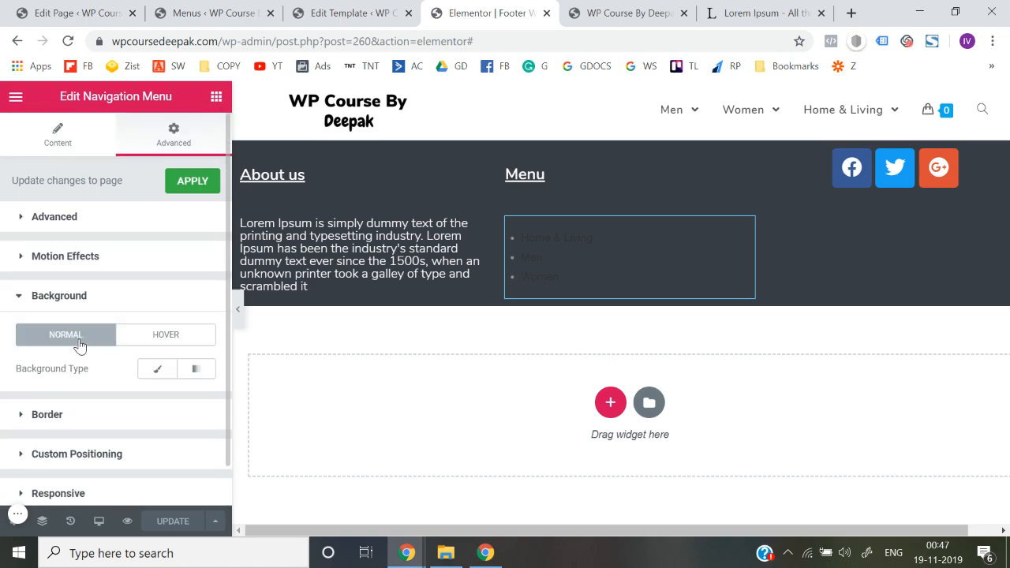
left_click(82, 384)
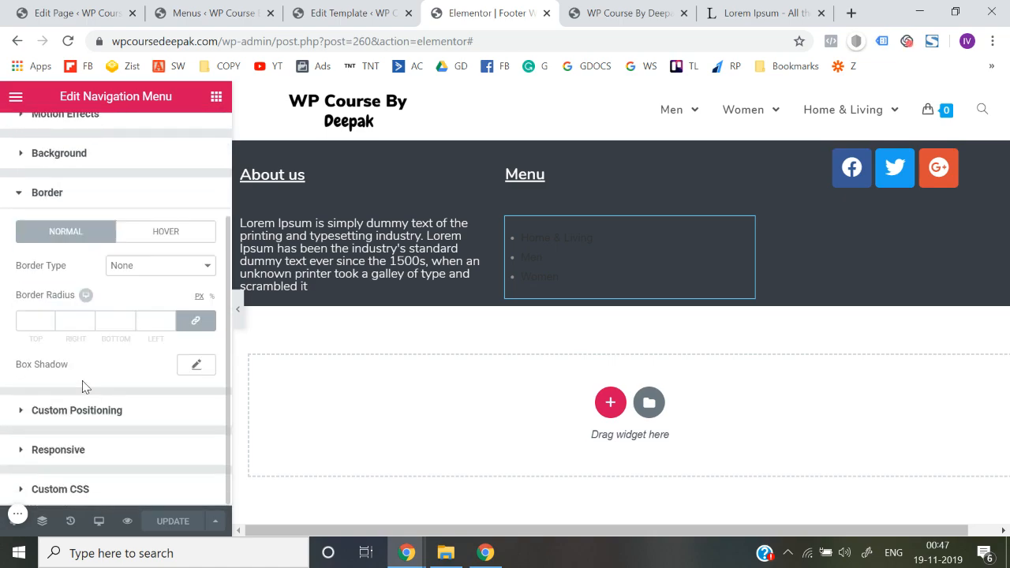
scroll(81, 442, "up", 2)
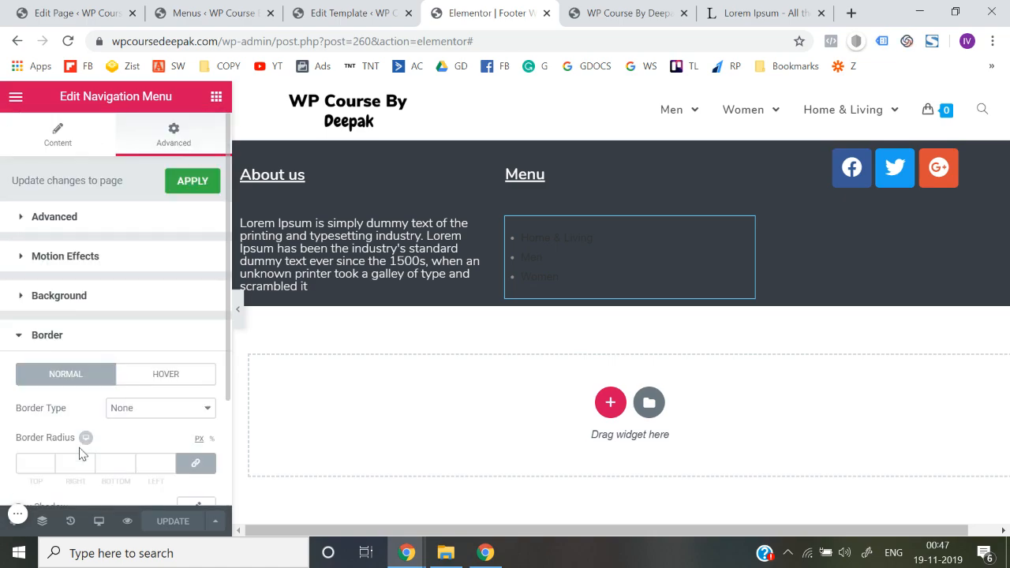
- Check the navigation menu widget's available menus and keep Footer Widget Menu selected
left_click(60, 144)
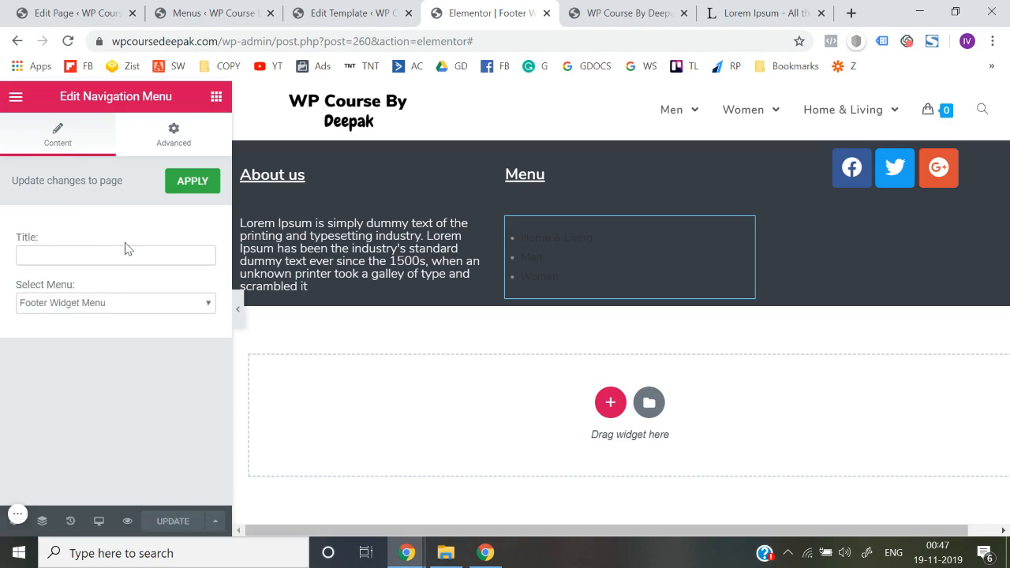
left_click(123, 303)
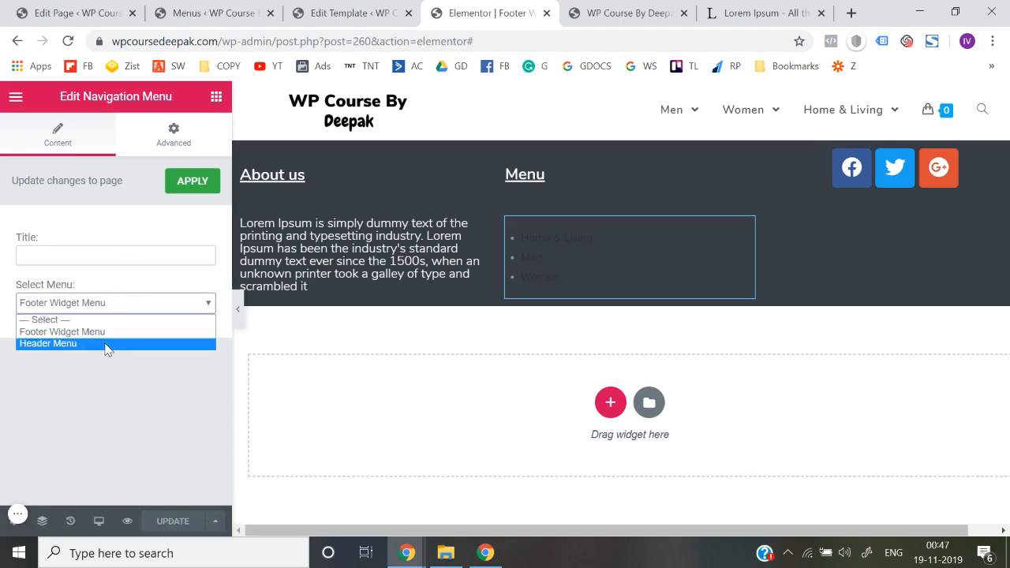
left_click(107, 336)
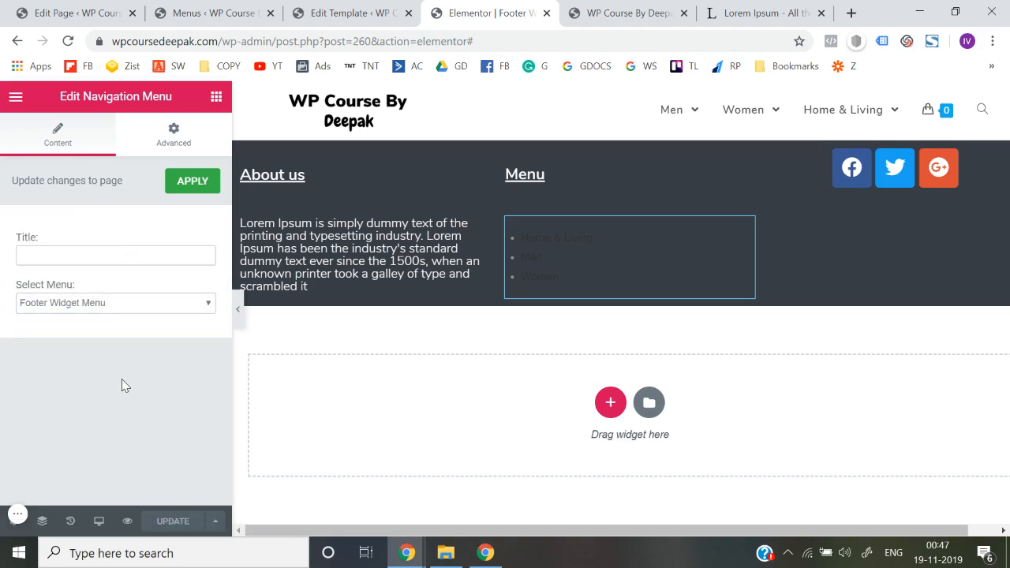
- Search the widgets for "men" and add a Custom Menu widget beneath the Menu heading, above the existing navigation menu
left_click(215, 96)
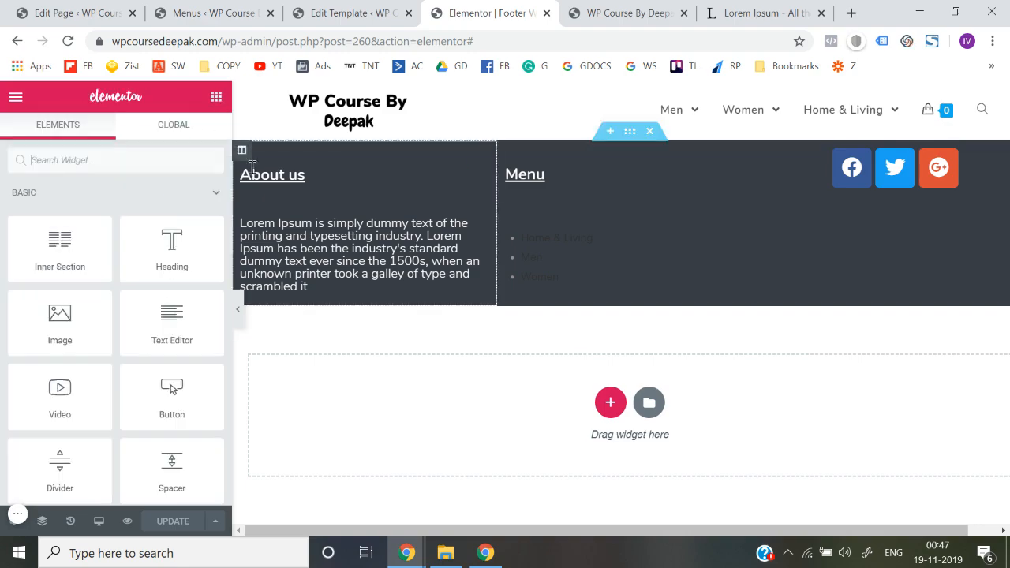
scroll(165, 293, "down", 5)
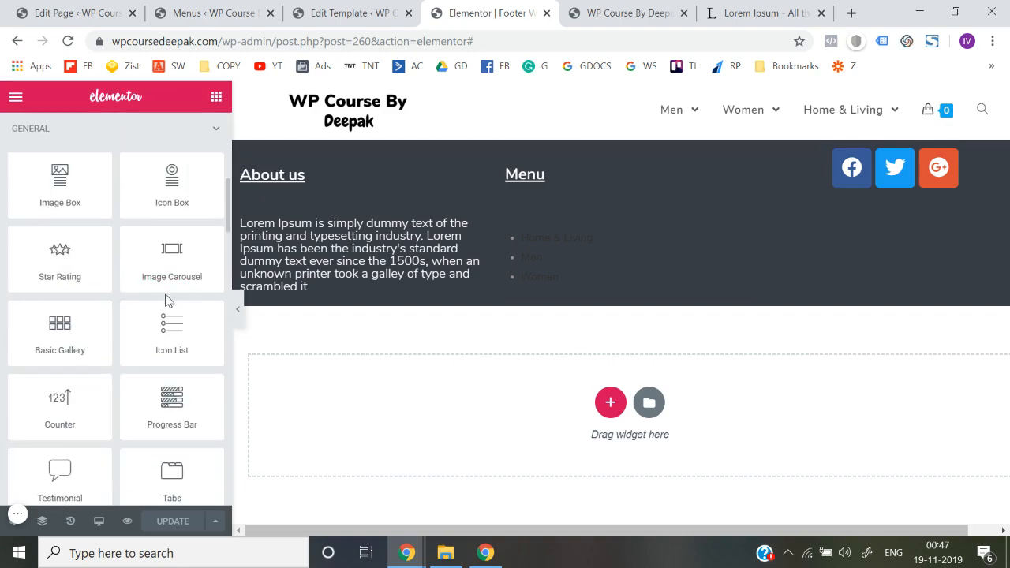
scroll(166, 299, "up", 5)
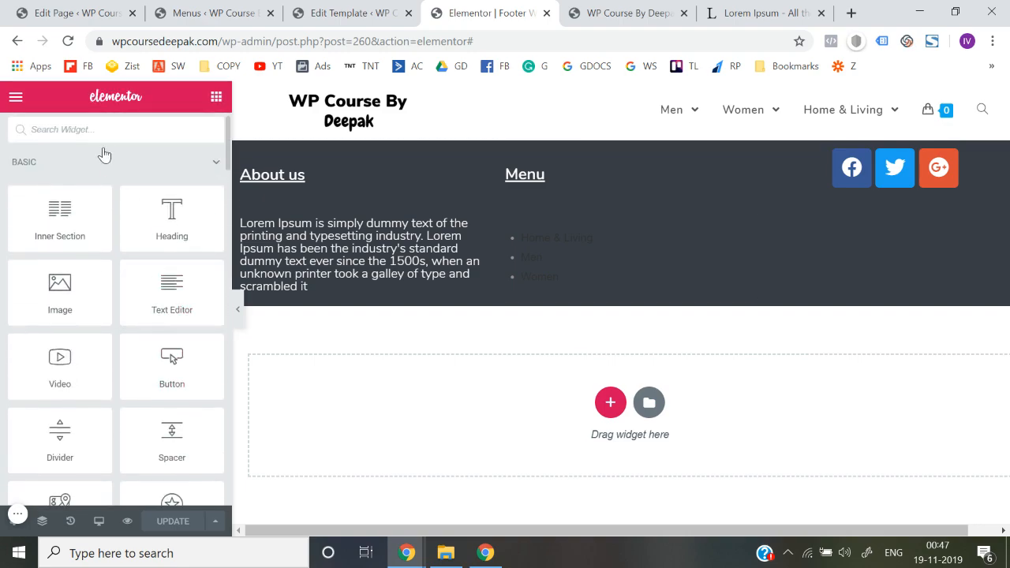
type("men")
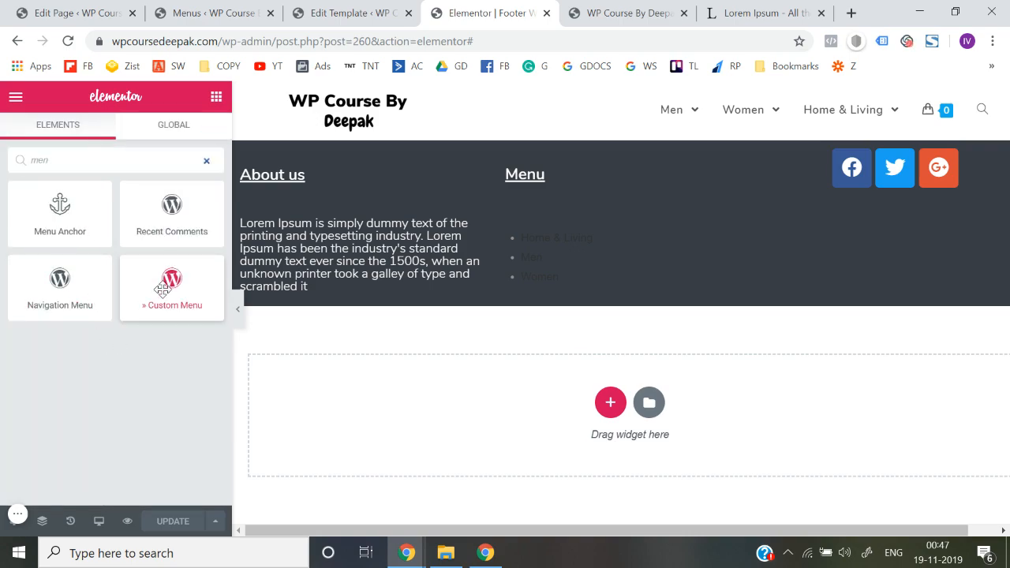
left_click_drag(163, 289, 546, 239)
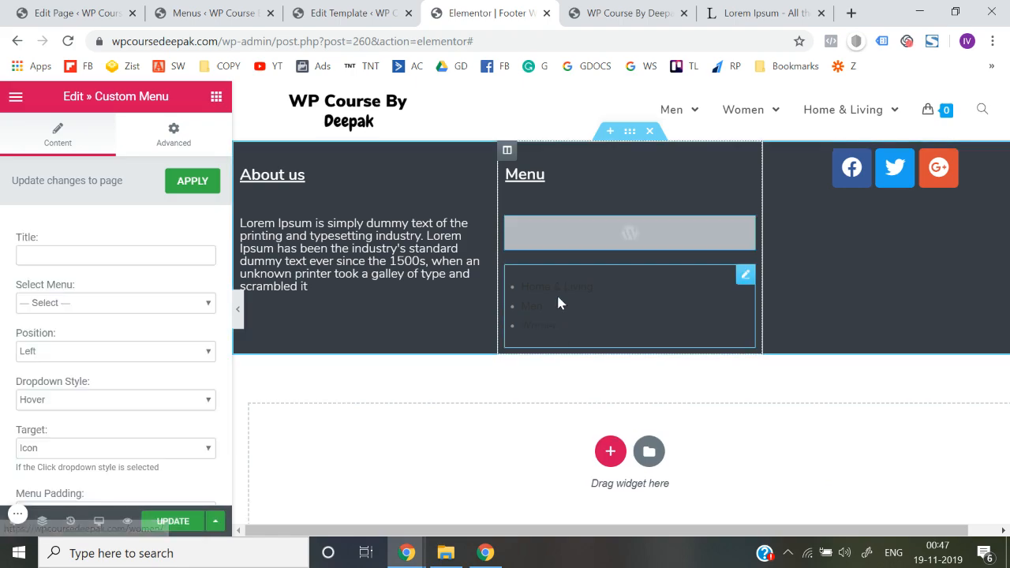
- Review the Custom Menu widget's link, font and advanced settings
scroll(79, 399, "down", 5)
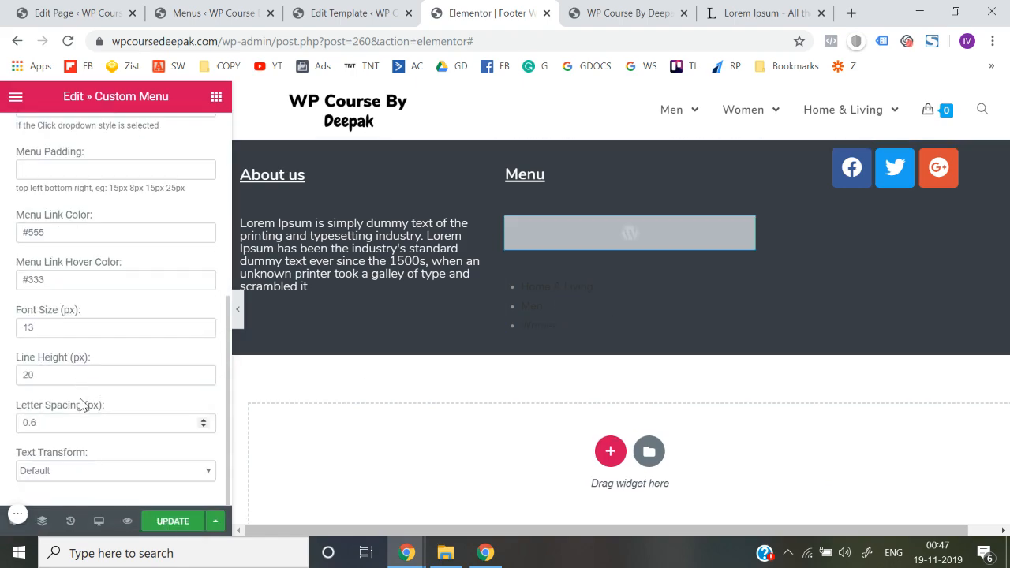
left_click(173, 134)
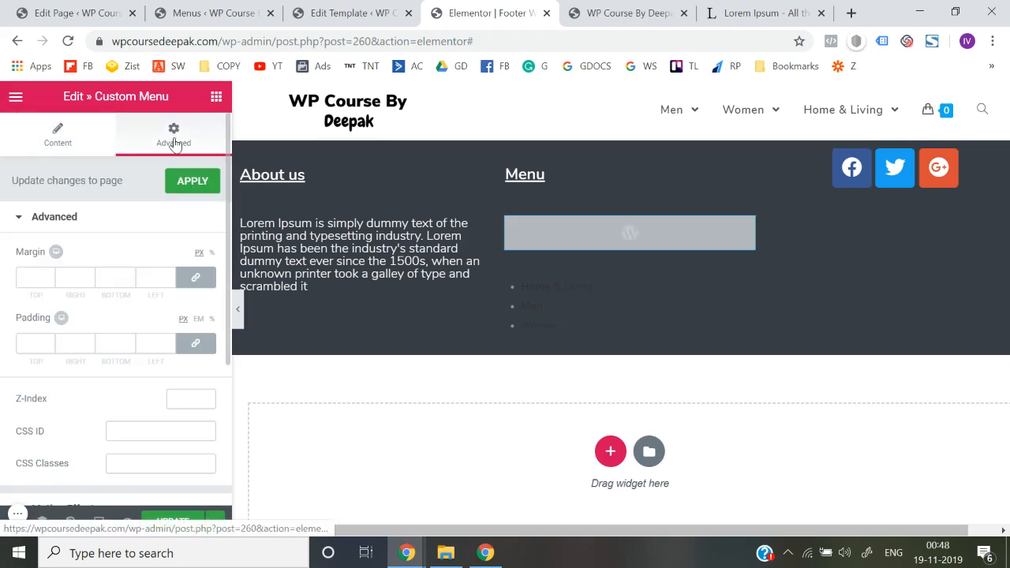
scroll(41, 314, "down", 3)
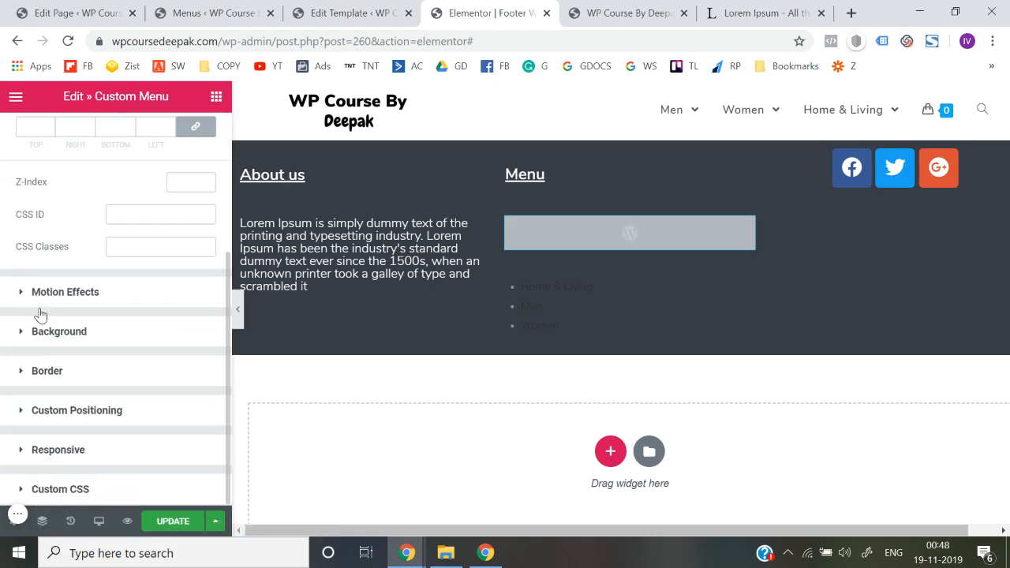
scroll(41, 315, "up", 5)
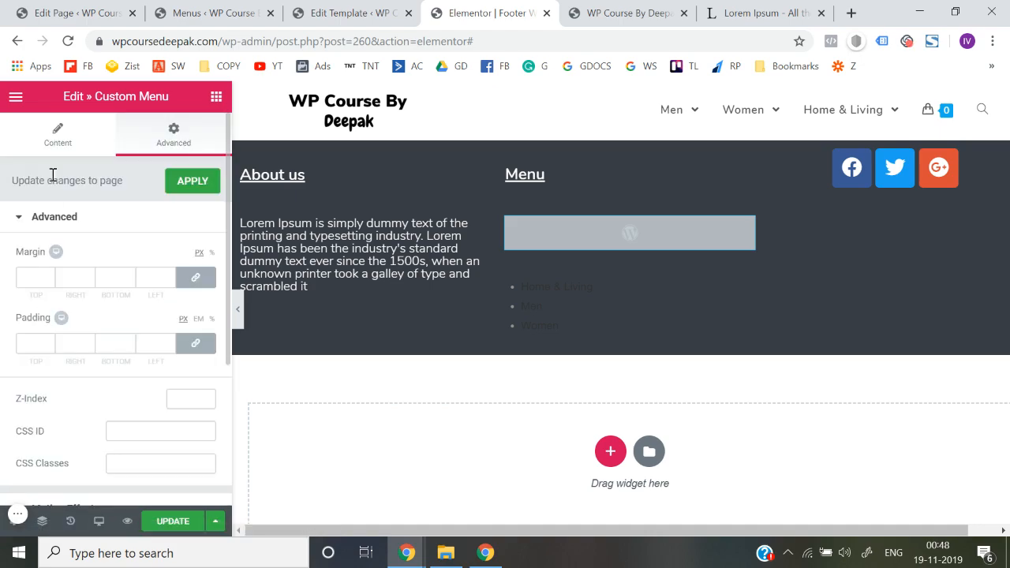
- Check the Custom Menu widget's dropdown style and target options, keeping Hover and Icon, and review its color and text settings
left_click(60, 136)
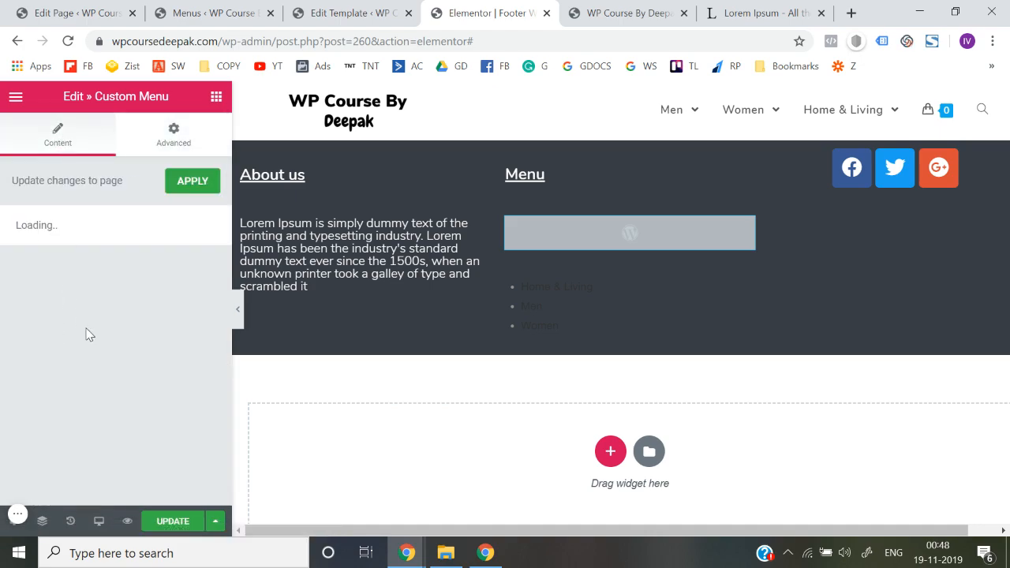
scroll(86, 335, "down", 3)
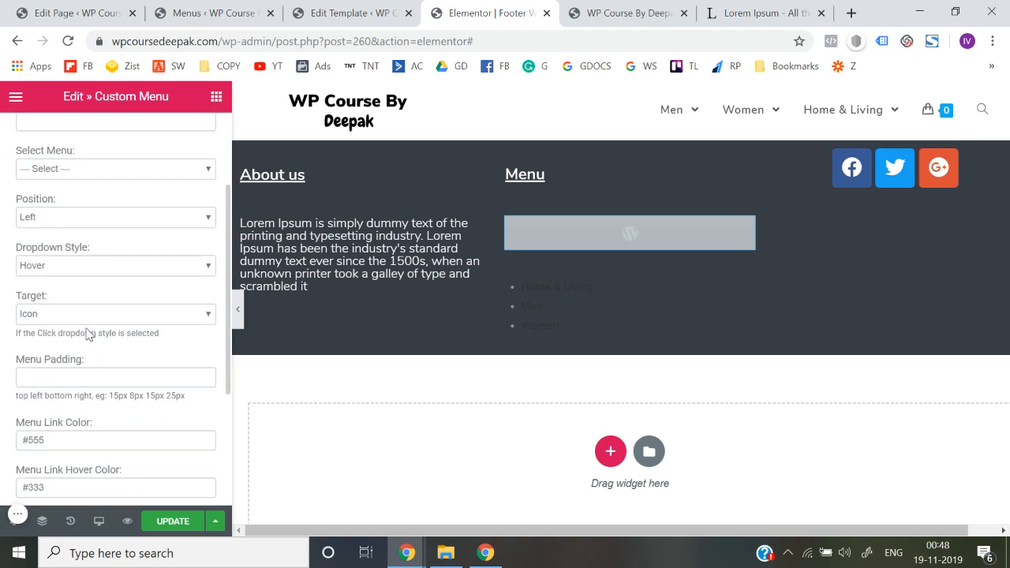
scroll(99, 284, "down", 2)
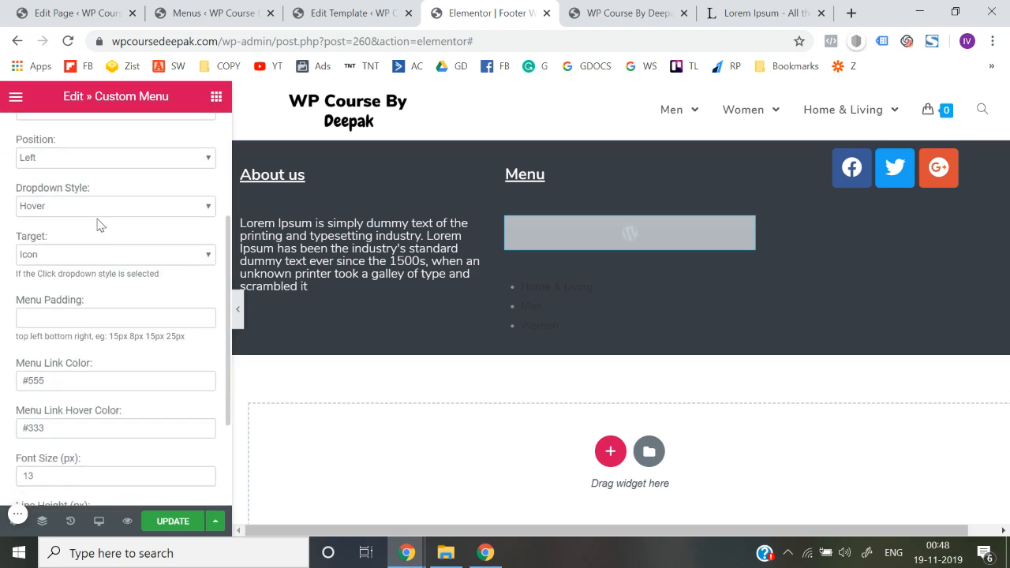
left_click(98, 207)
left_click(94, 218)
left_click(93, 255)
left_click(92, 261)
scroll(95, 352, "down", 3)
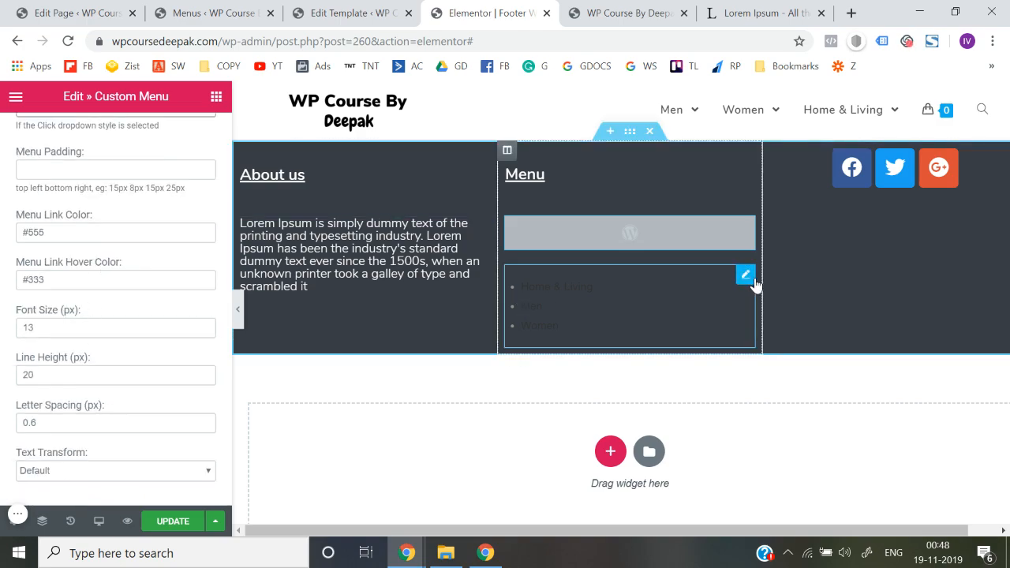
- Delete the old navigation menu widget below the Custom Menu widget
right_click(746, 278)
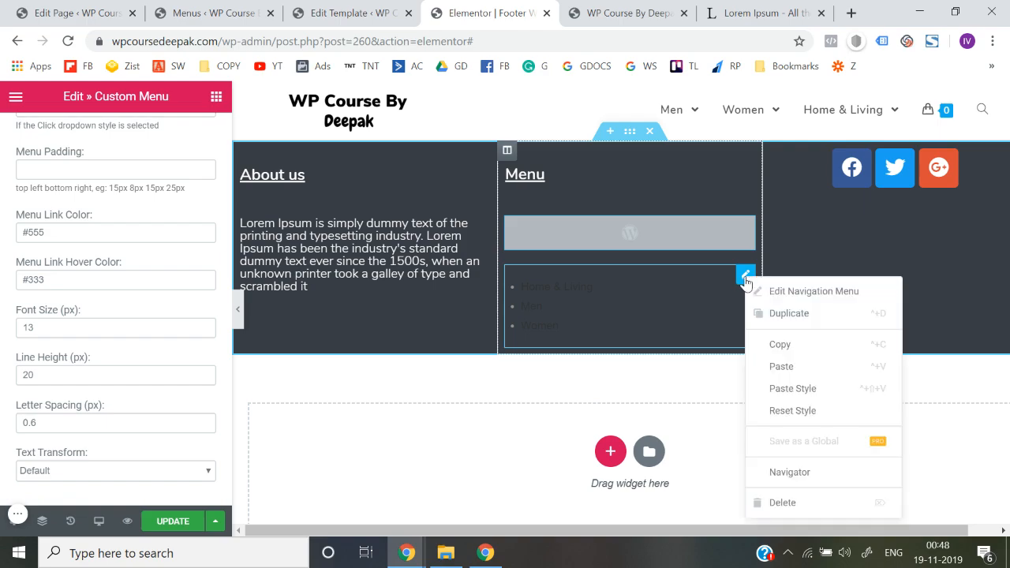
left_click(802, 503)
- Choose Footer Widget Menu as the menu shown by the Custom Menu widget
scroll(149, 282, "up", 5)
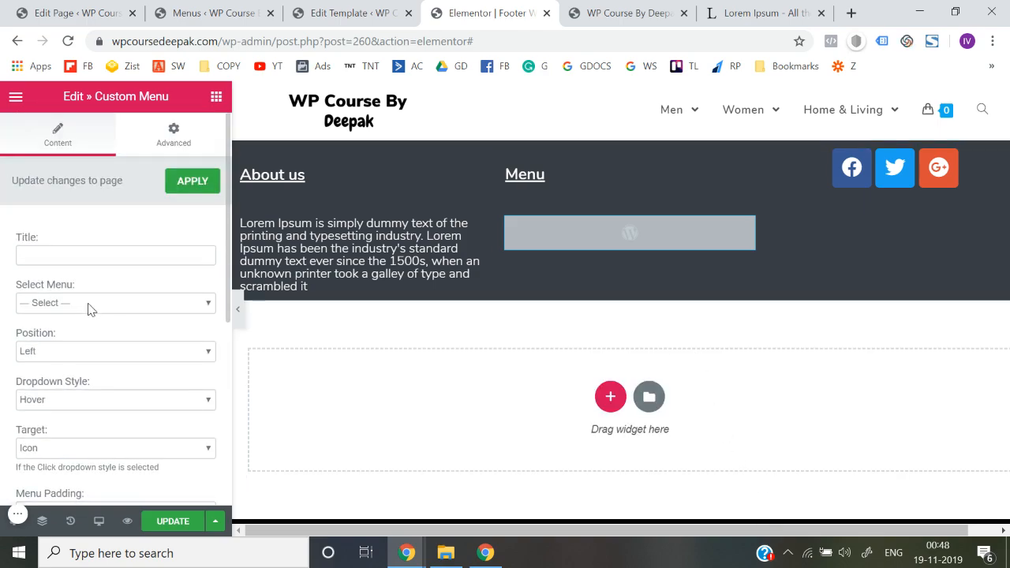
left_click(89, 306)
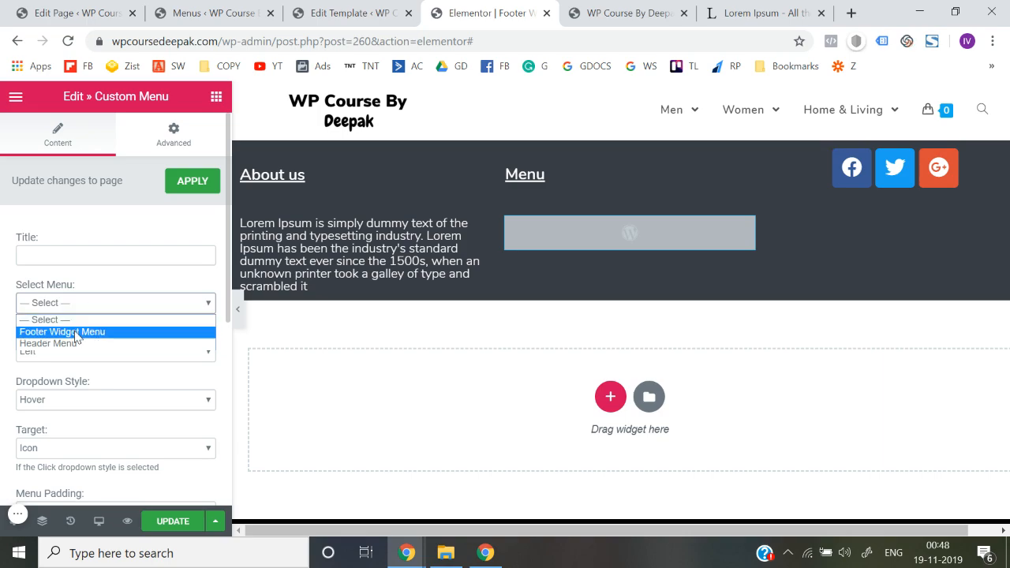
left_click(77, 333)
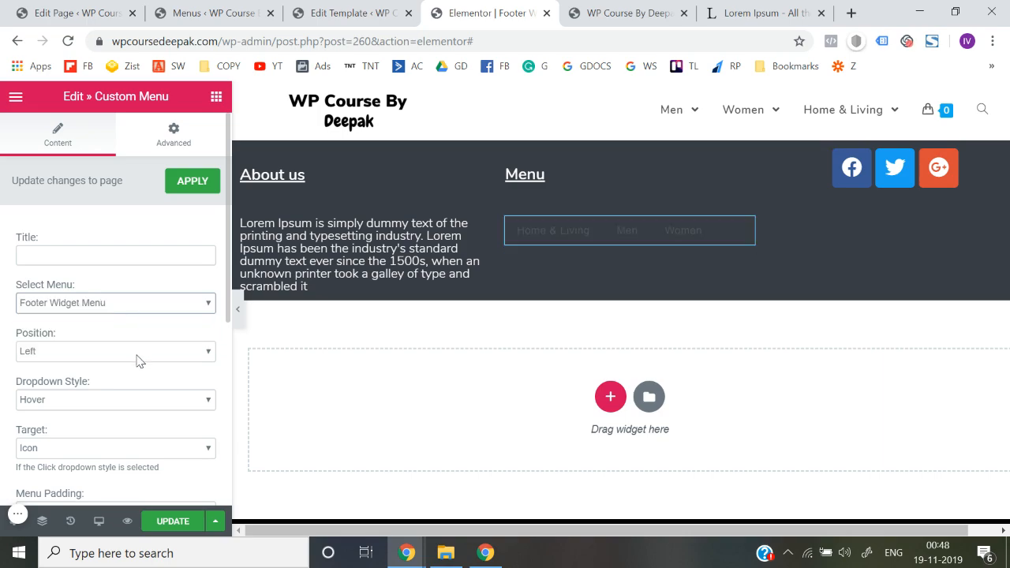
- Try the Right position for the Custom Menu widget, then set it back to Left
scroll(135, 356, "down", 1)
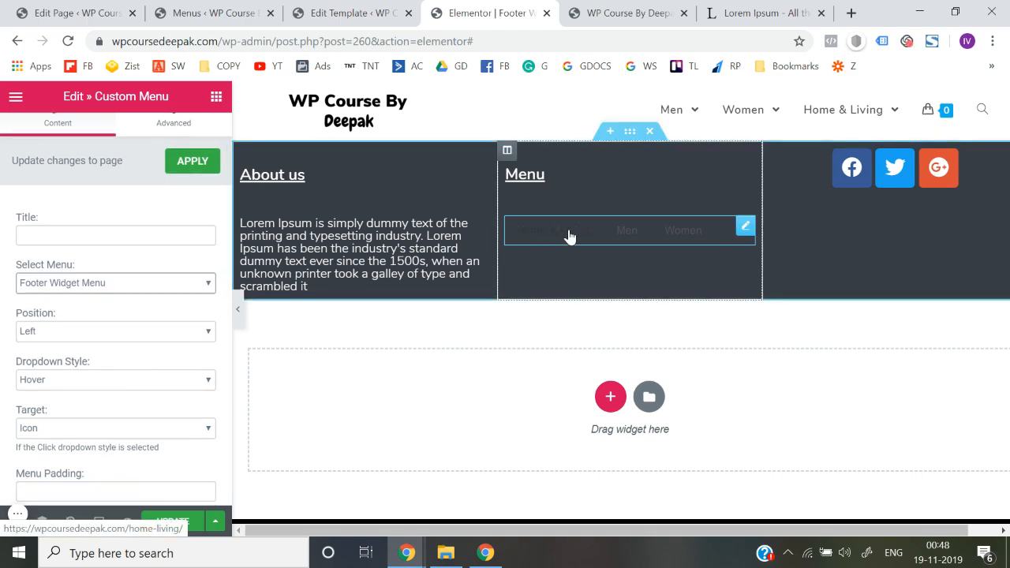
scroll(221, 305, "down", 2)
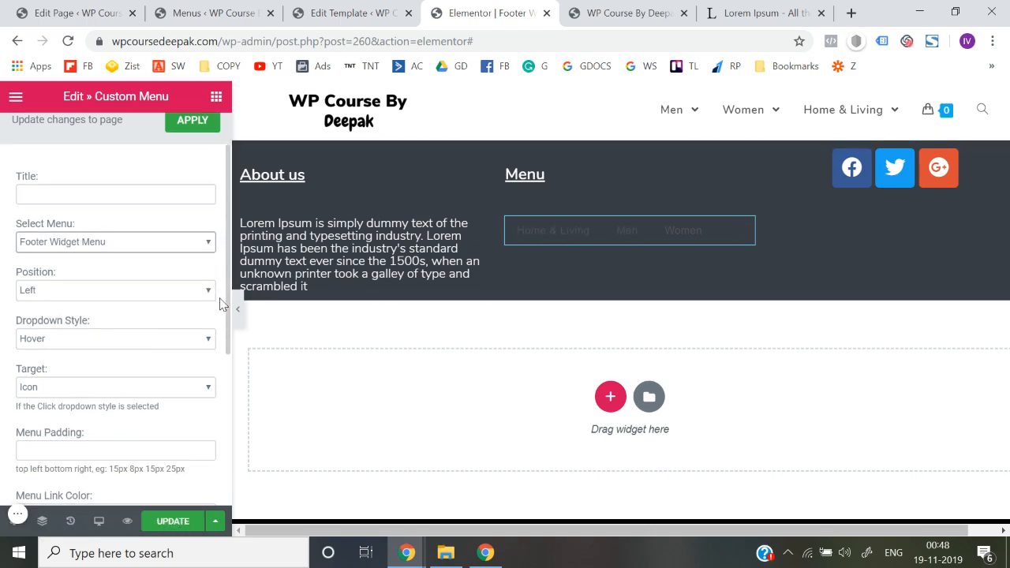
left_click(134, 339)
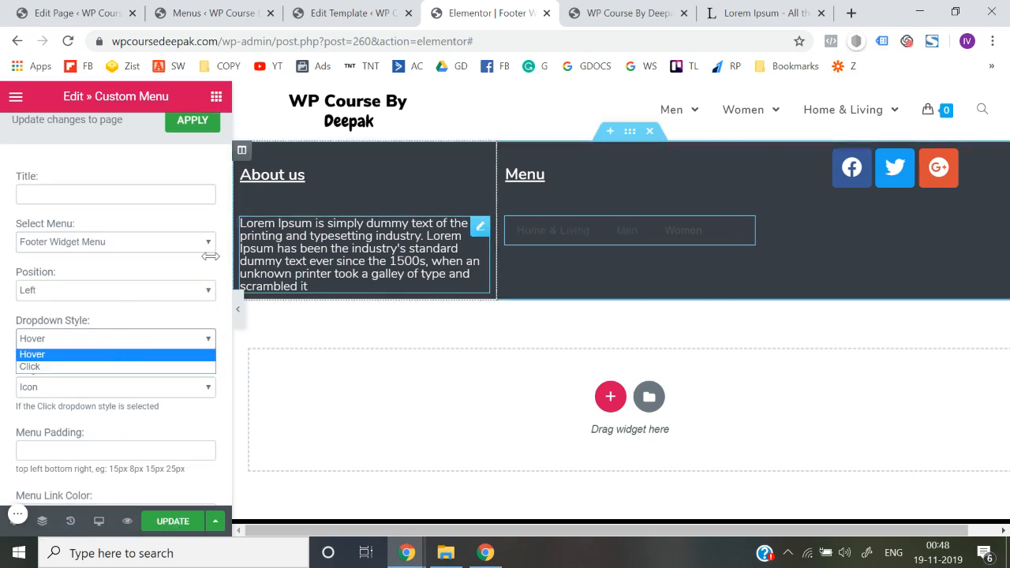
left_click(145, 288)
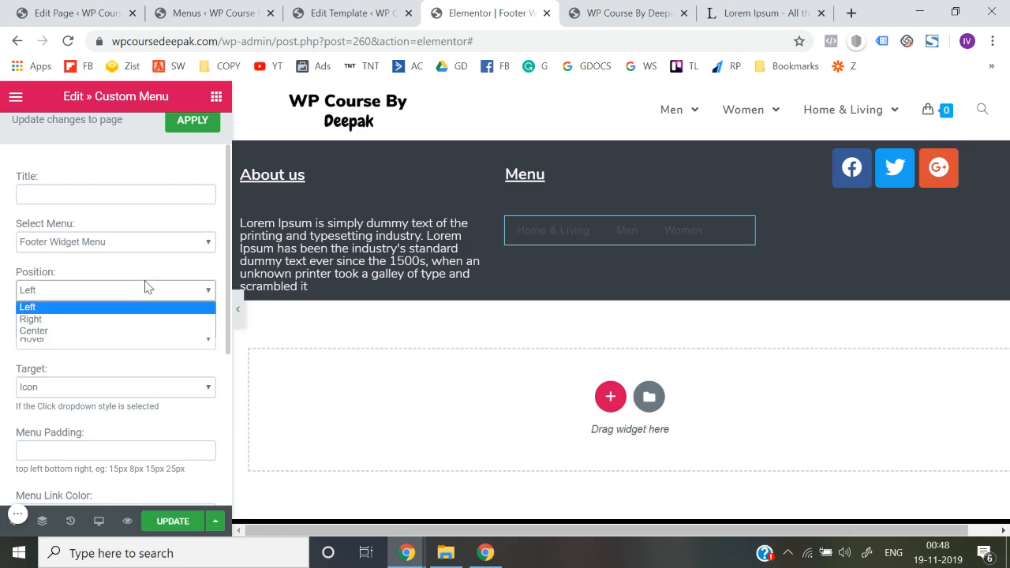
left_click(111, 320)
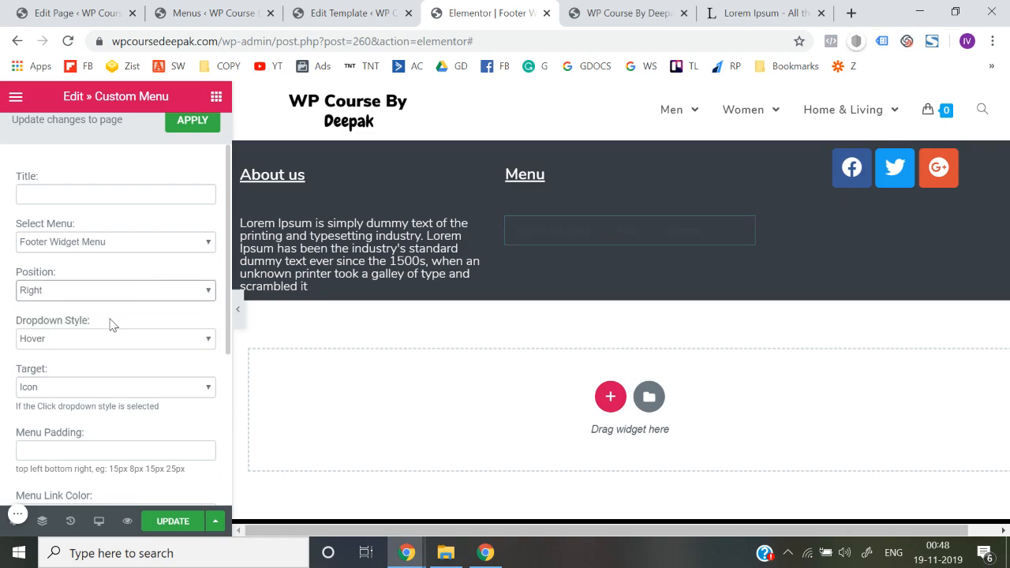
left_click(105, 289)
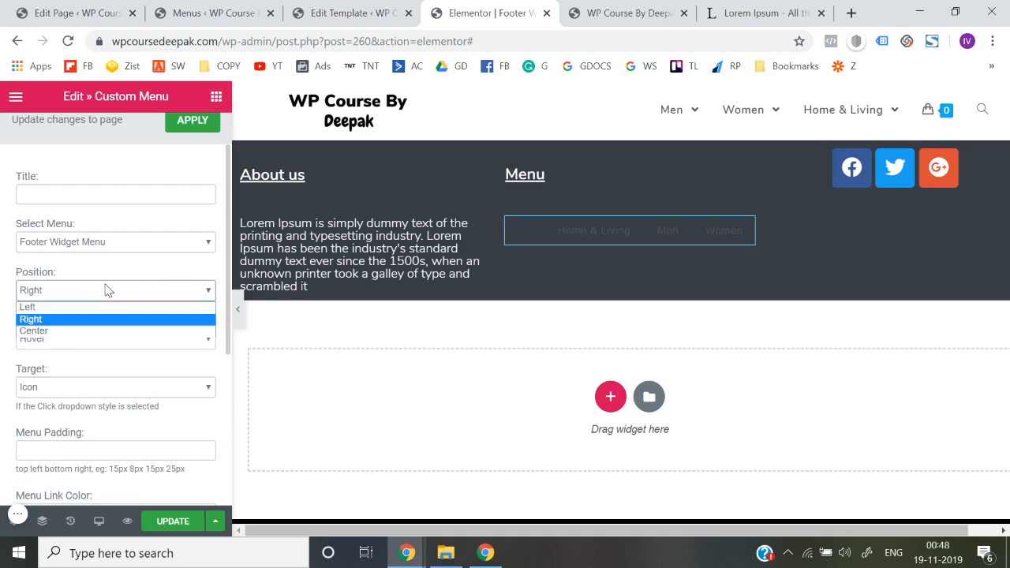
left_click(52, 307)
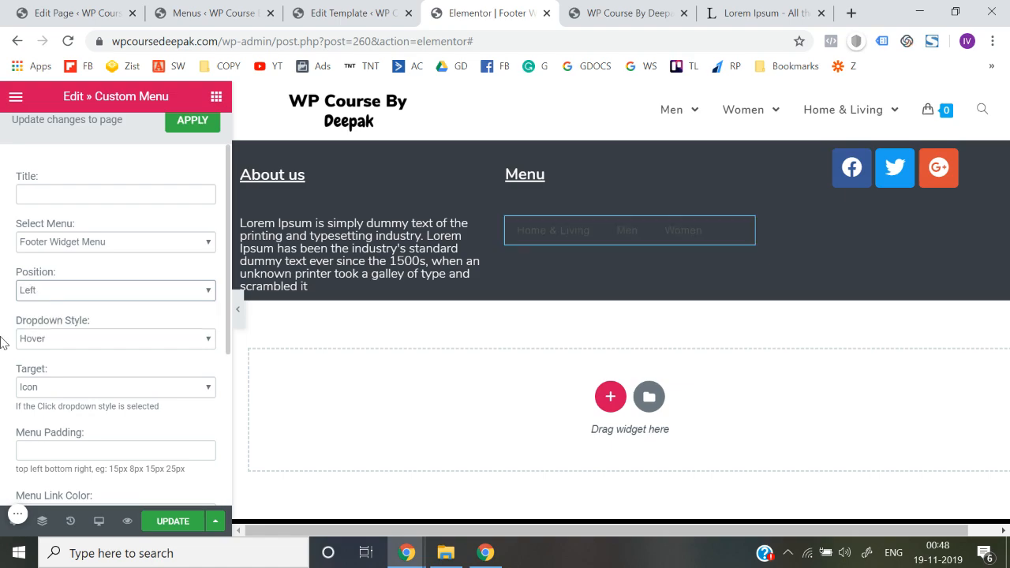
- Review the Custom Menu widget's text transform, link color and dropdown style options for a way to change the layout
scroll(2, 342, "down", 2)
scroll(2, 342, "down", 3)
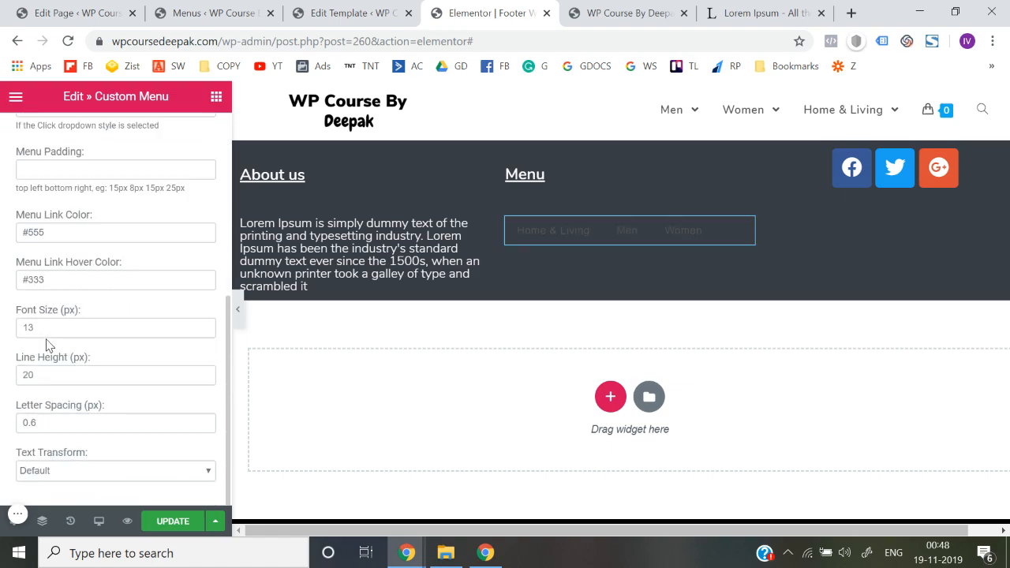
left_click(72, 476)
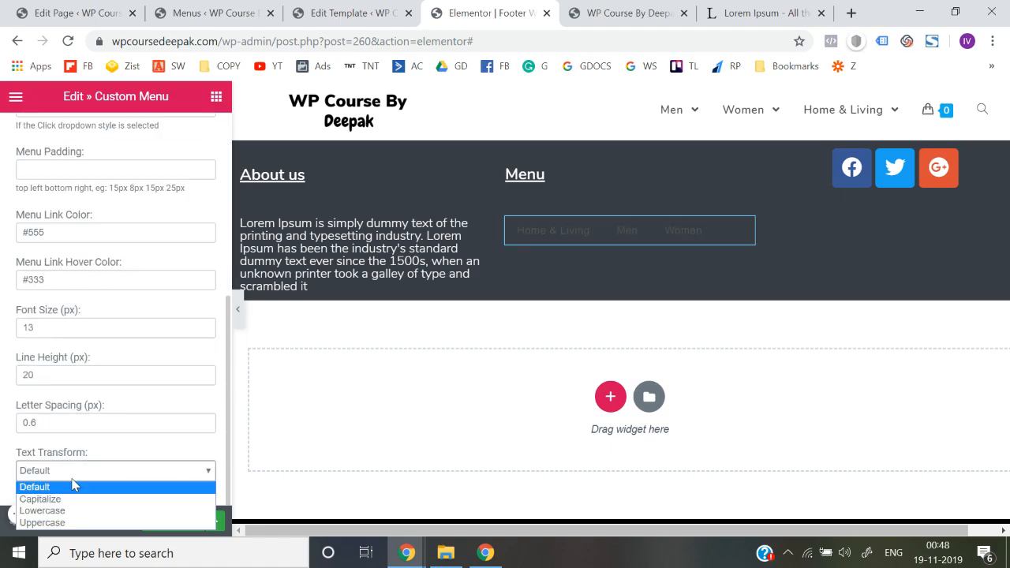
left_click(72, 479)
scroll(37, 352, "up", 2)
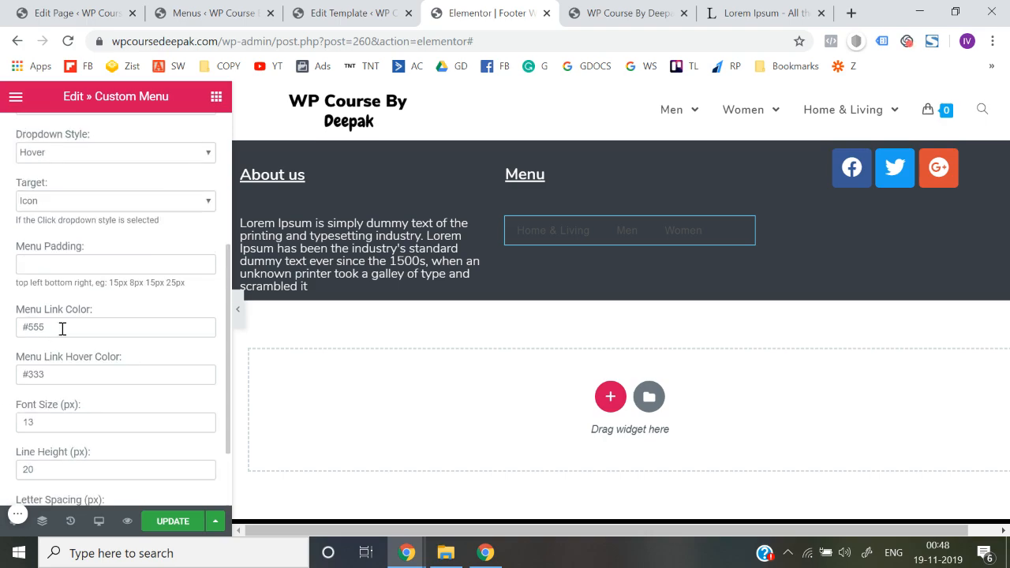
left_click(62, 329)
left_click(1, 352)
scroll(1, 352, "up", 3)
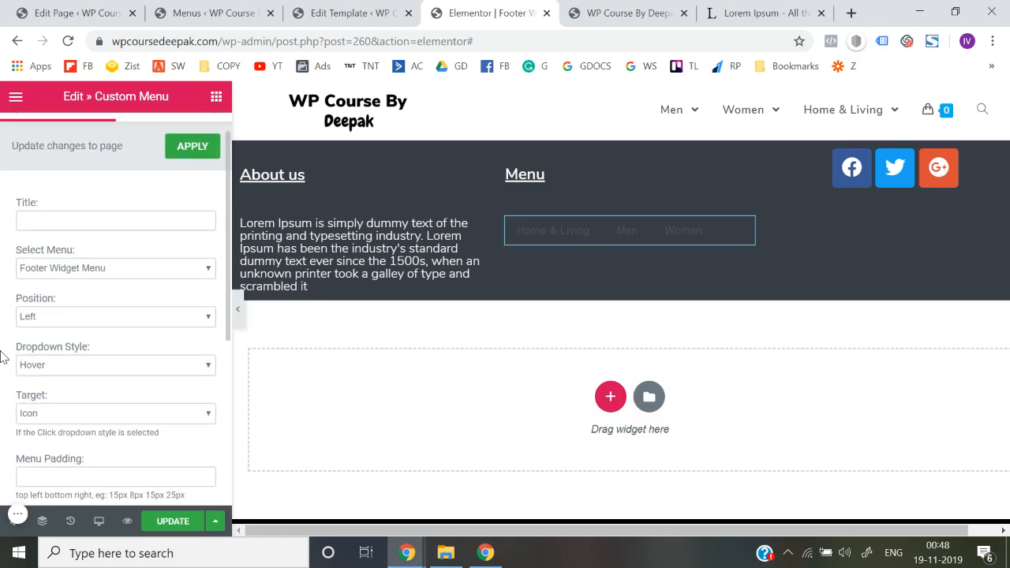
left_click(45, 364)
left_click(2, 385)
scroll(2, 385, "down", 4)
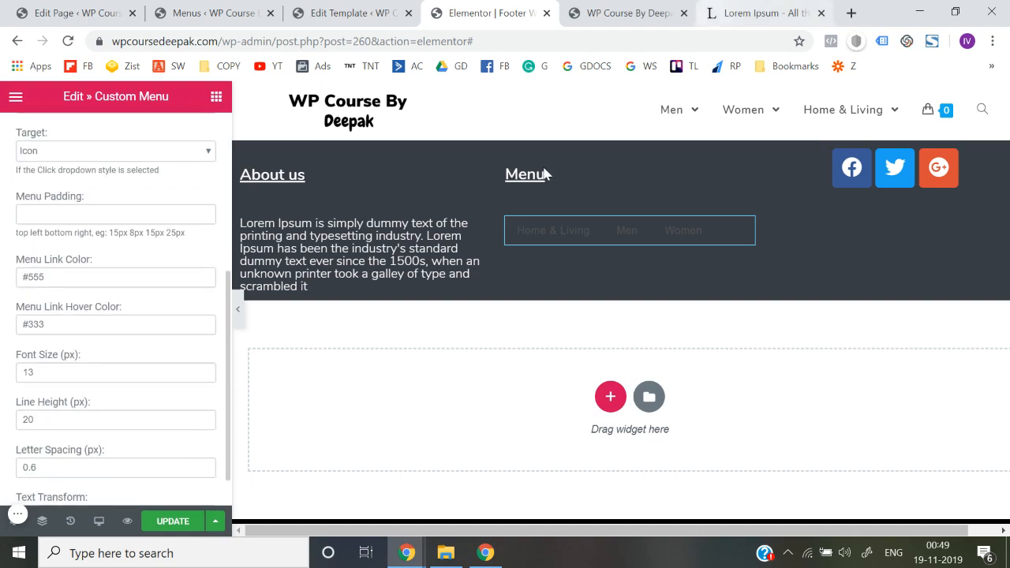
- Copy the text color code #ffffff from the paragraph under the About us heading
left_click(409, 237)
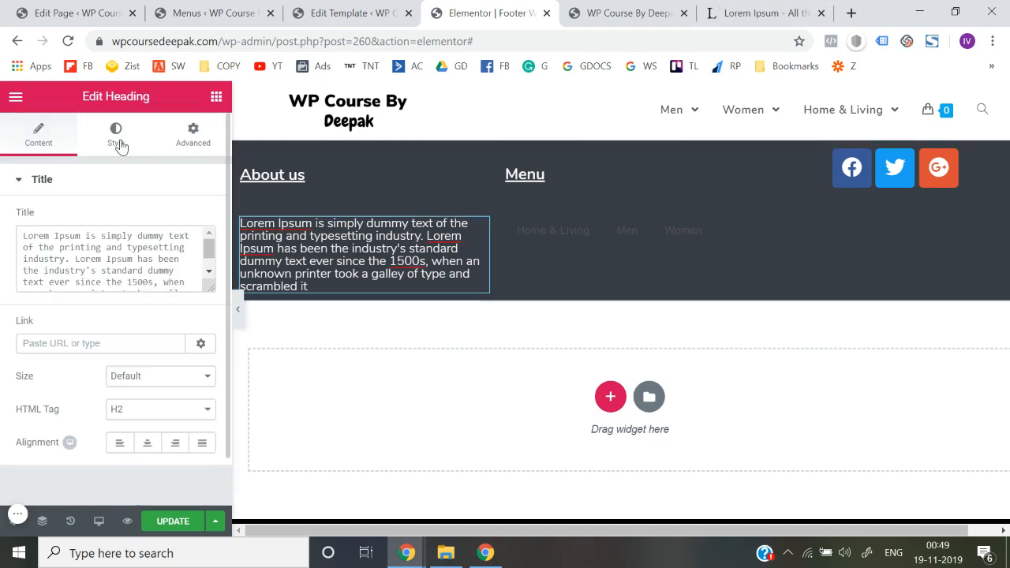
left_click(118, 143)
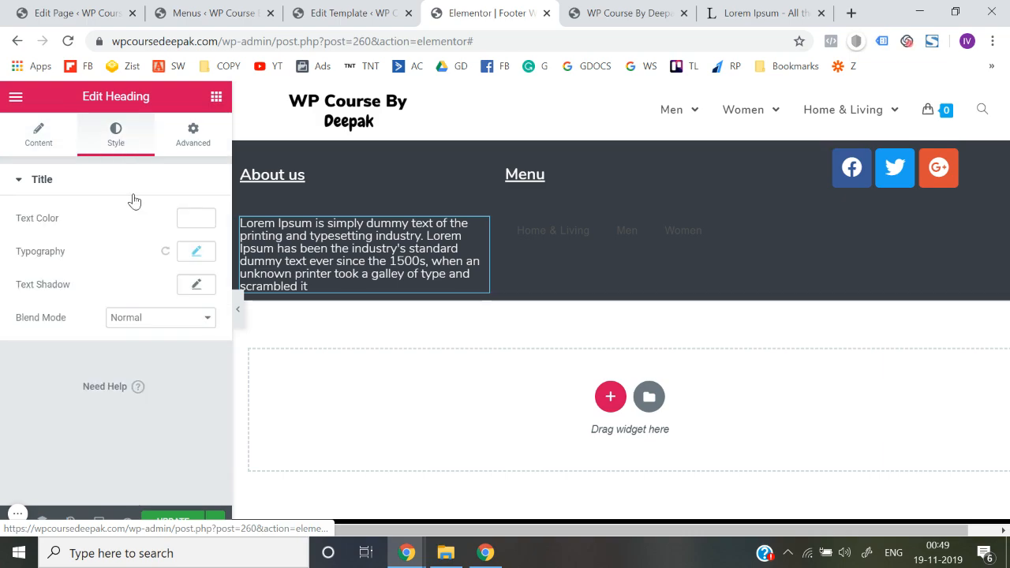
left_click(189, 218)
double_click(75, 219)
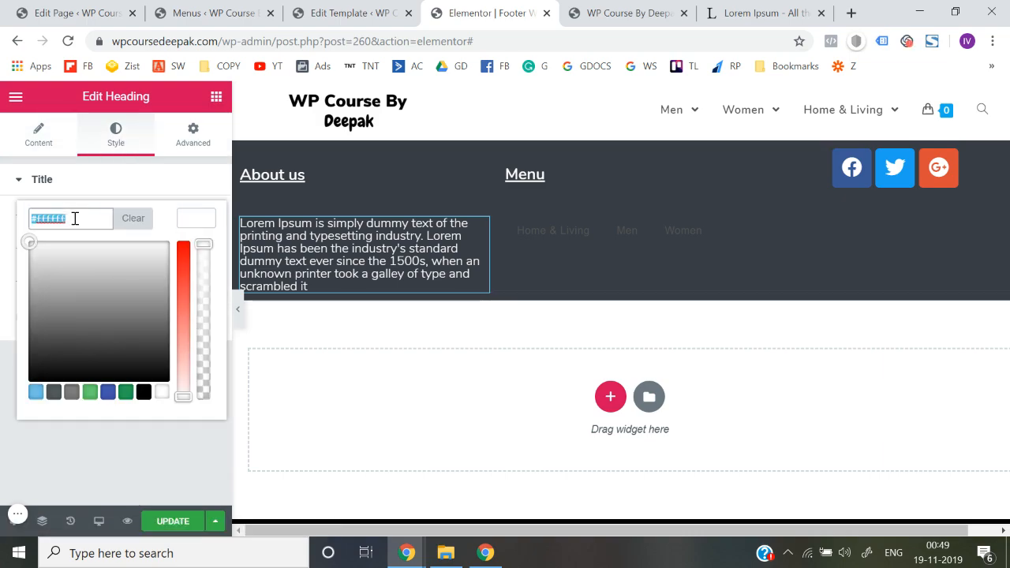
- Set both the menu link color and the menu link hover color of the Custom Menu widget to #ffffff
left_click(603, 229)
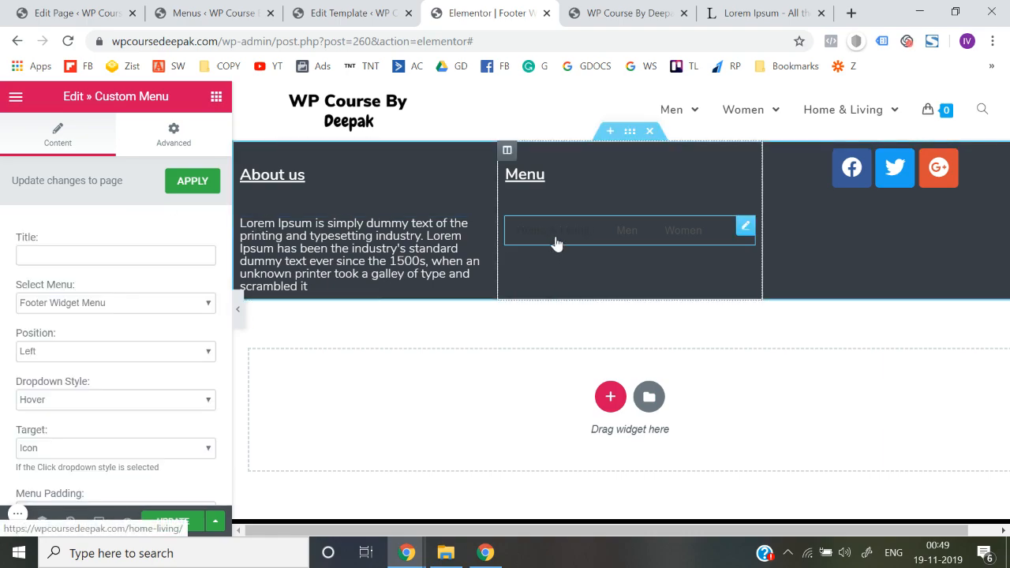
scroll(189, 367, "down", 5)
triple_click(90, 281)
triple_click(68, 233)
type("#ffffff")
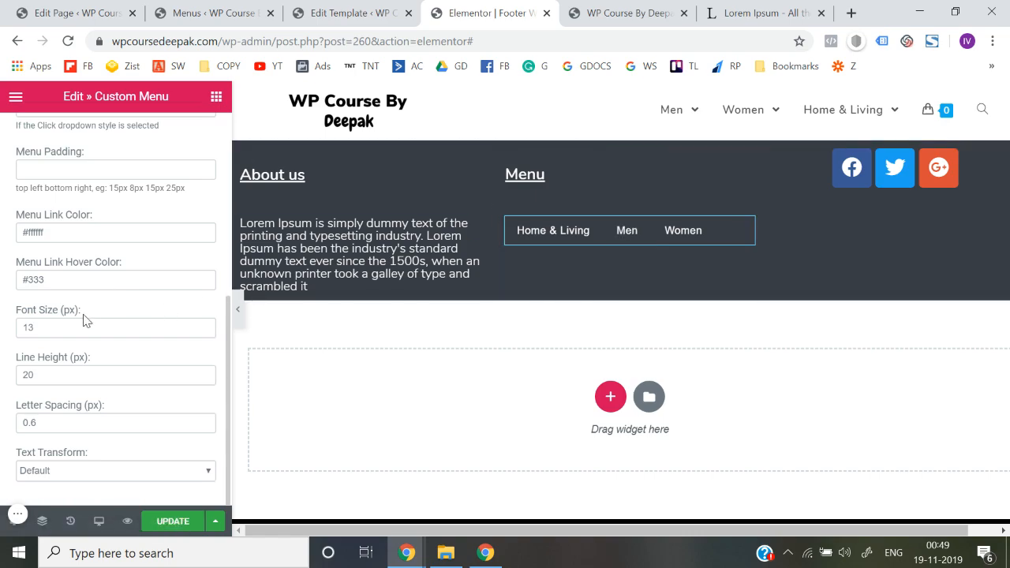
triple_click(78, 285)
type("#ffffff")
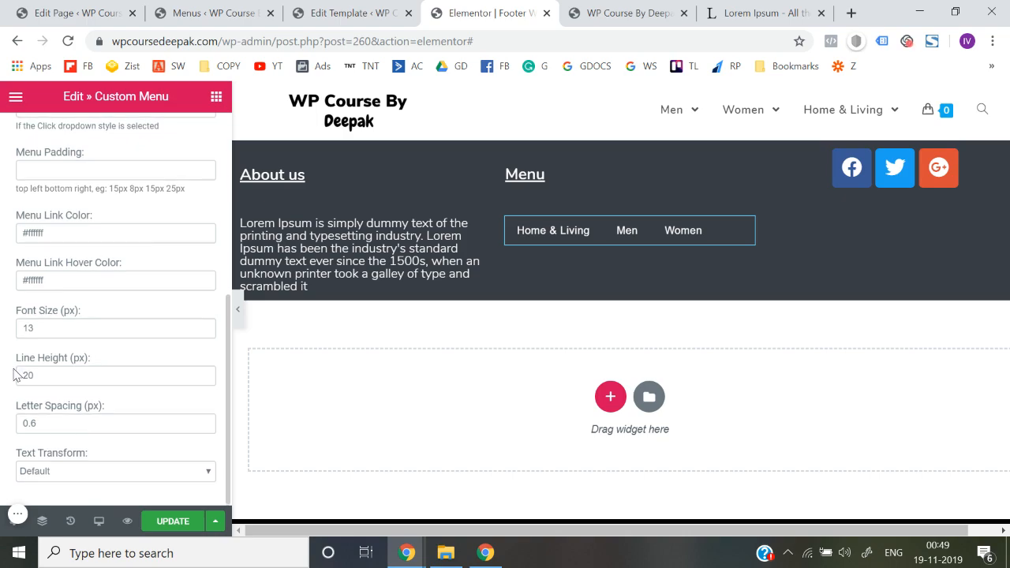
- Preview the footer without the editing panel, then return to the Custom Menu settings and check the menu selection
scroll(14, 374, "up", 2)
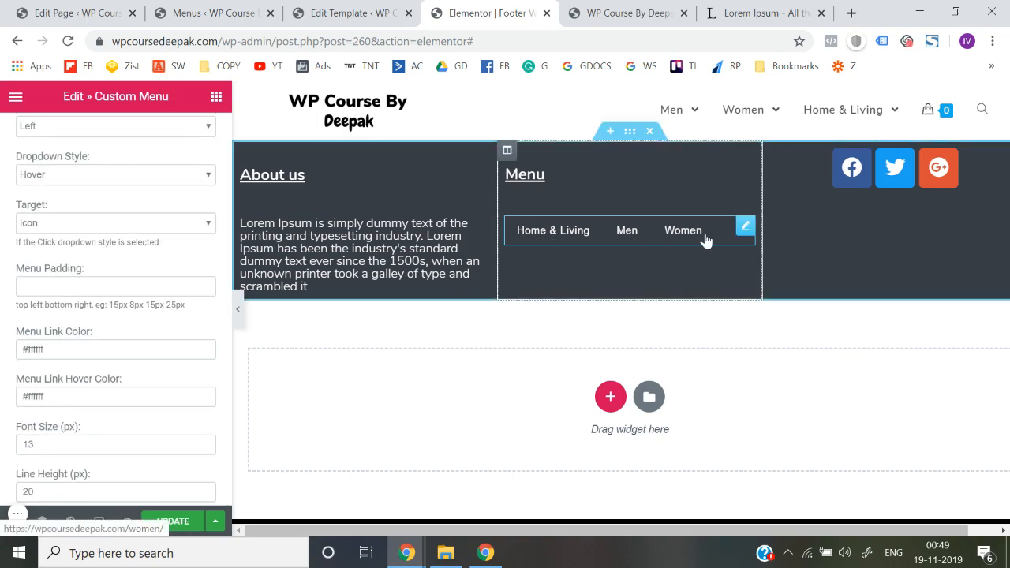
left_click(237, 309)
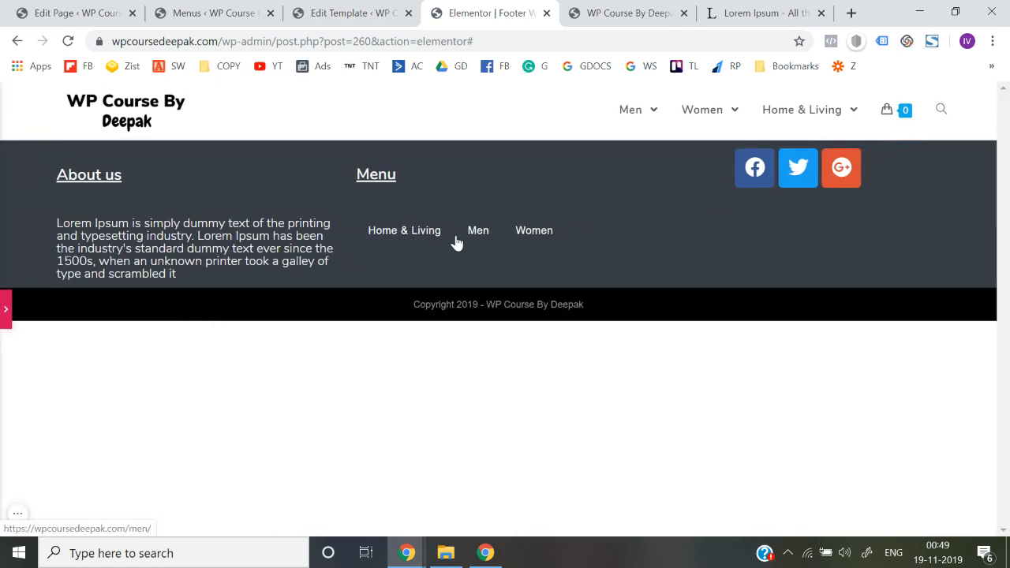
left_click(5, 309)
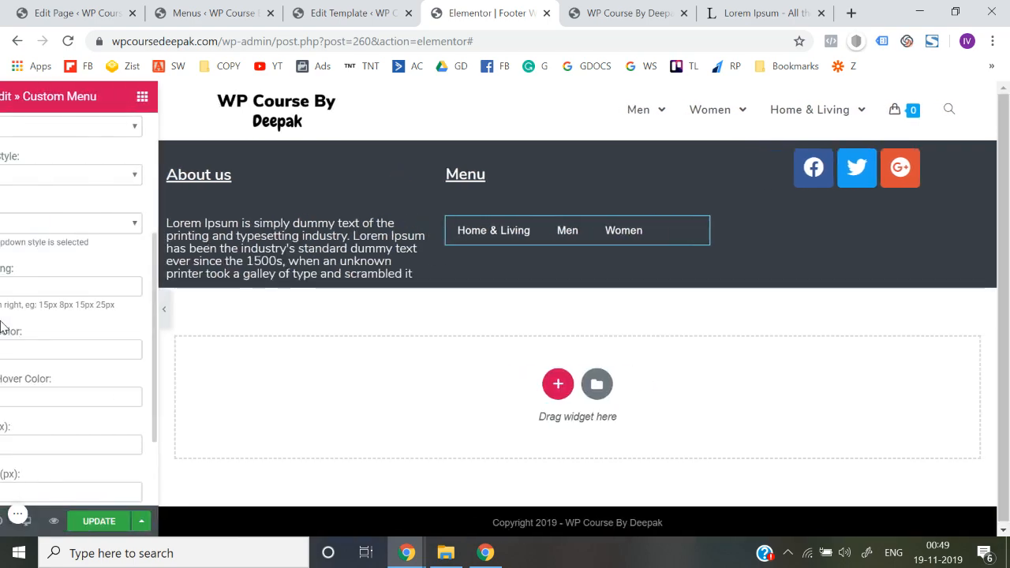
left_click(57, 311)
left_click(56, 313)
scroll(5, 332, "down", 1)
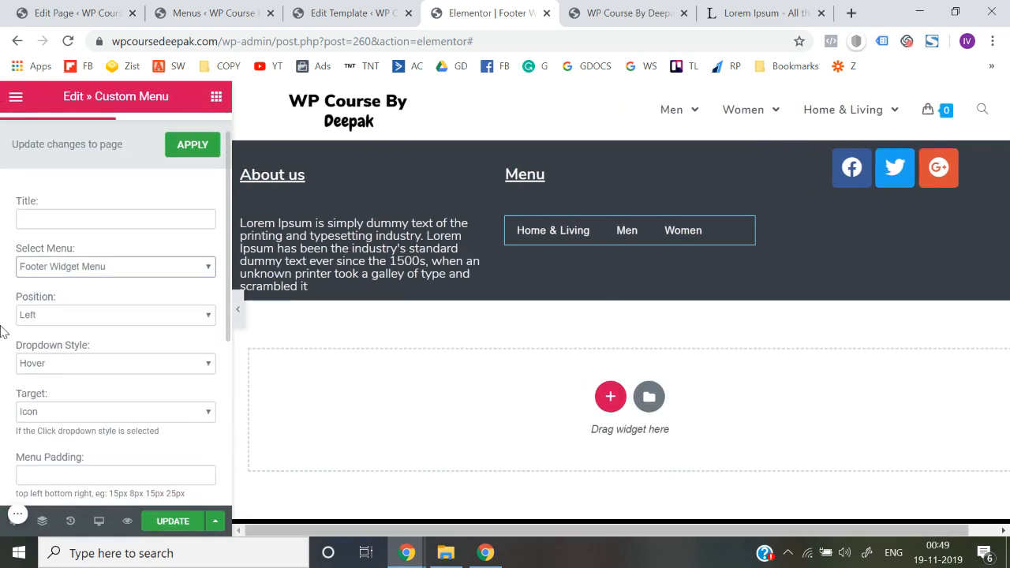
- Try the Center and Right positions for the Custom Menu widget, then restore Left
left_click(40, 315)
left_click(46, 355)
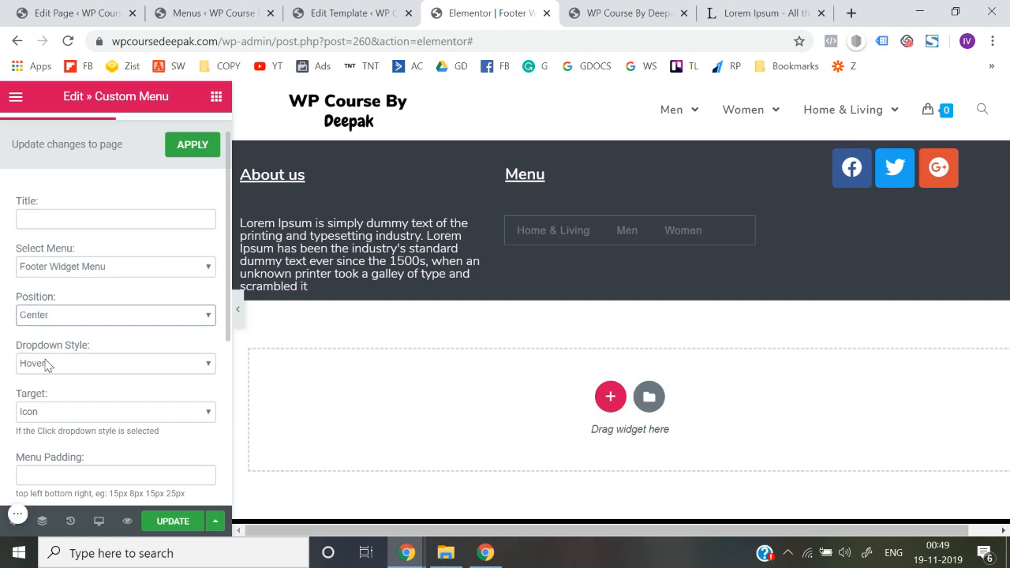
left_click(89, 318)
left_click(72, 344)
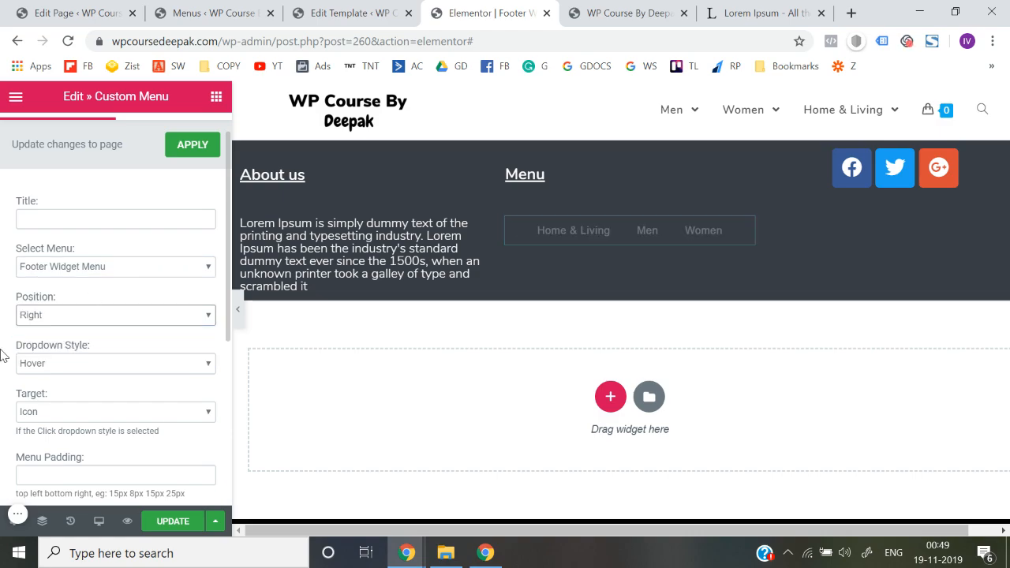
left_click(73, 318)
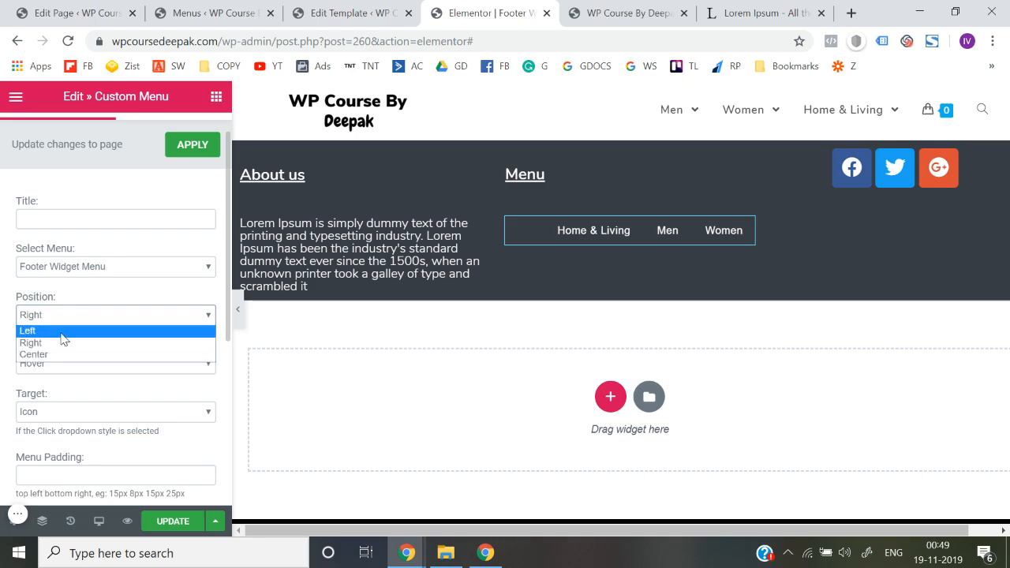
left_click(61, 335)
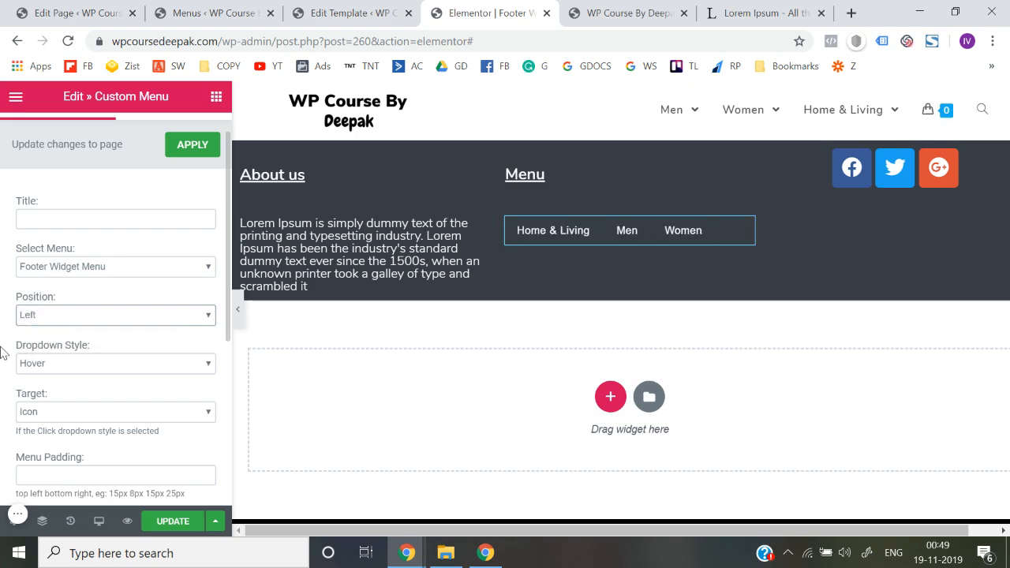
- Try the Capitalize text transform for the Custom Menu widget, then restore Default
scroll(3, 353, "down", 2)
scroll(23, 344, "down", 2)
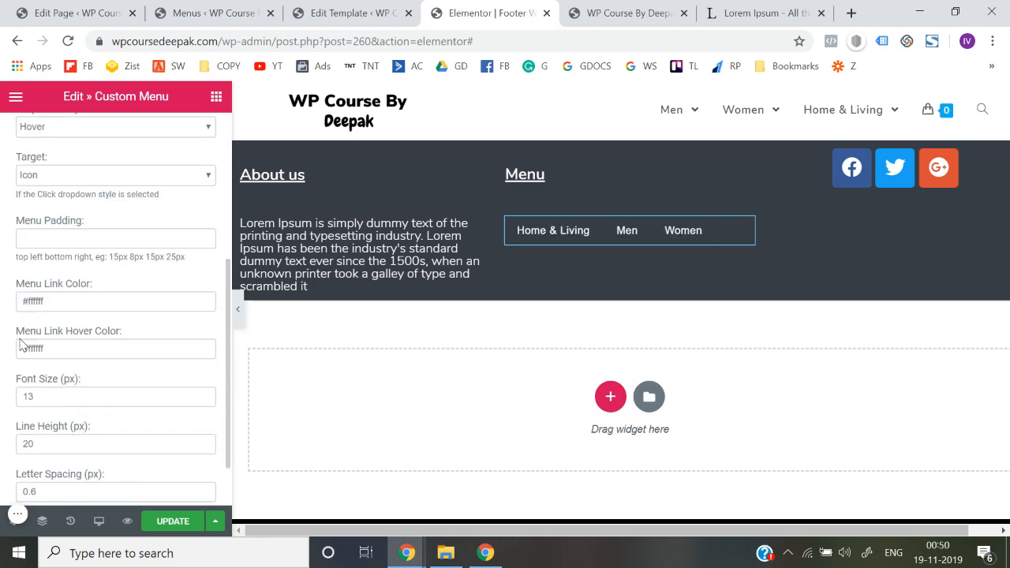
scroll(3, 382, "down", 1)
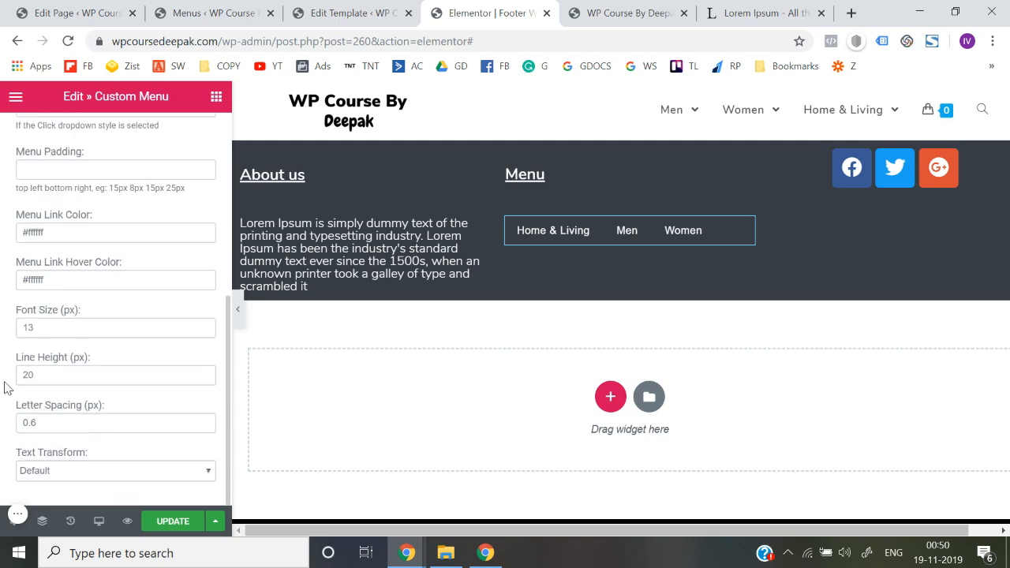
left_click(134, 470)
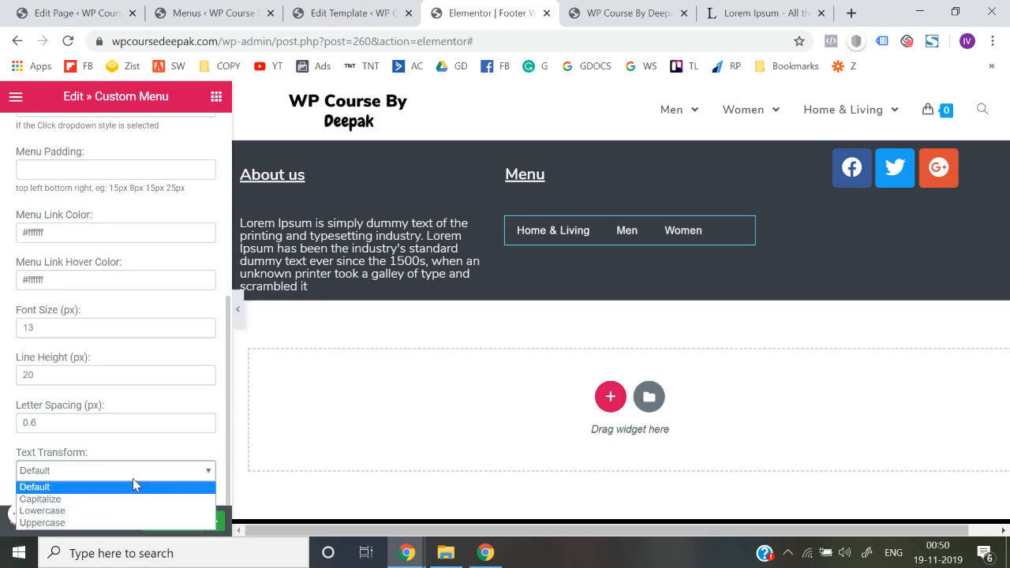
left_click(87, 499)
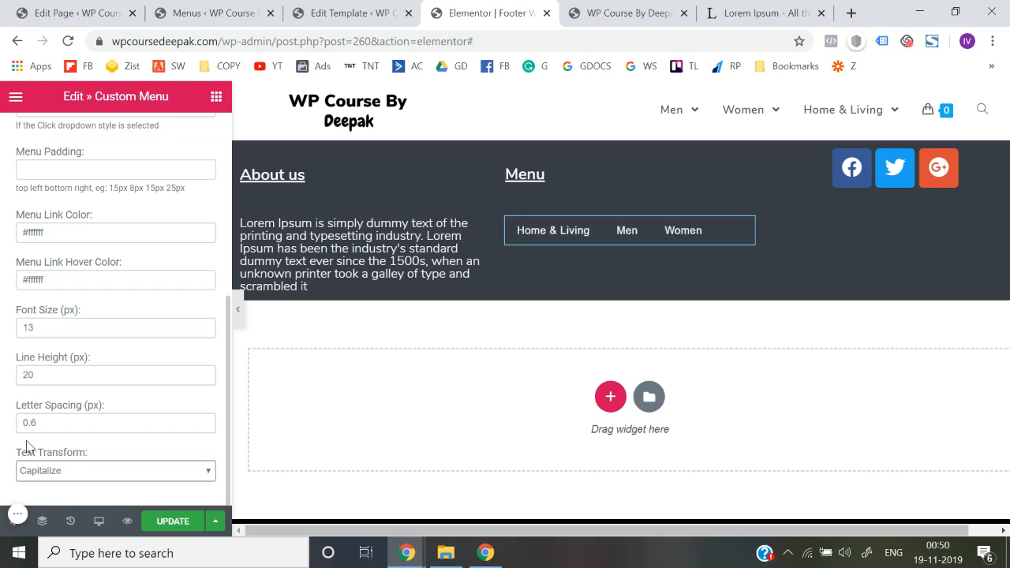
left_click(81, 467)
left_click(64, 484)
left_click(63, 474)
left_click(50, 497)
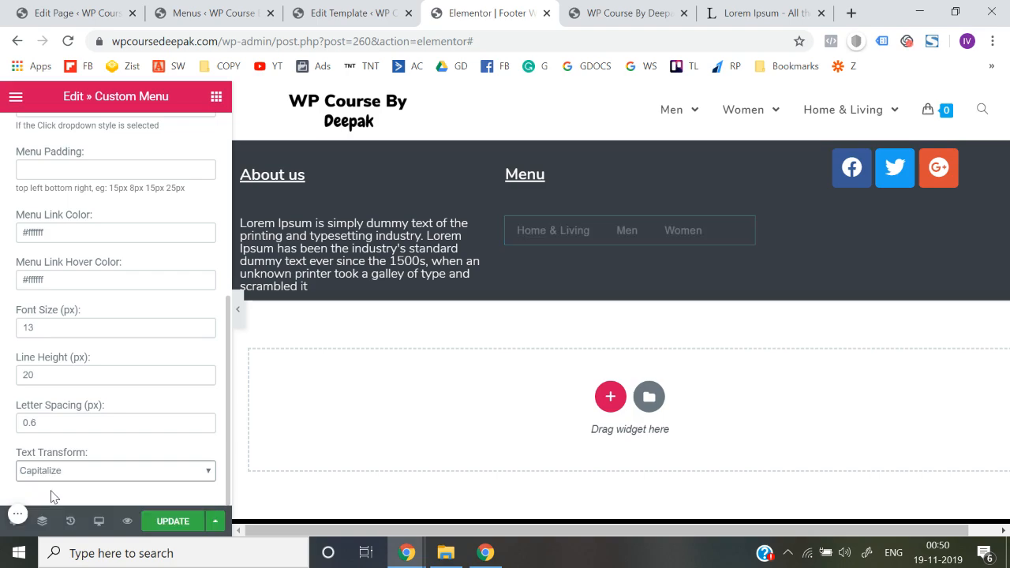
left_click(62, 472)
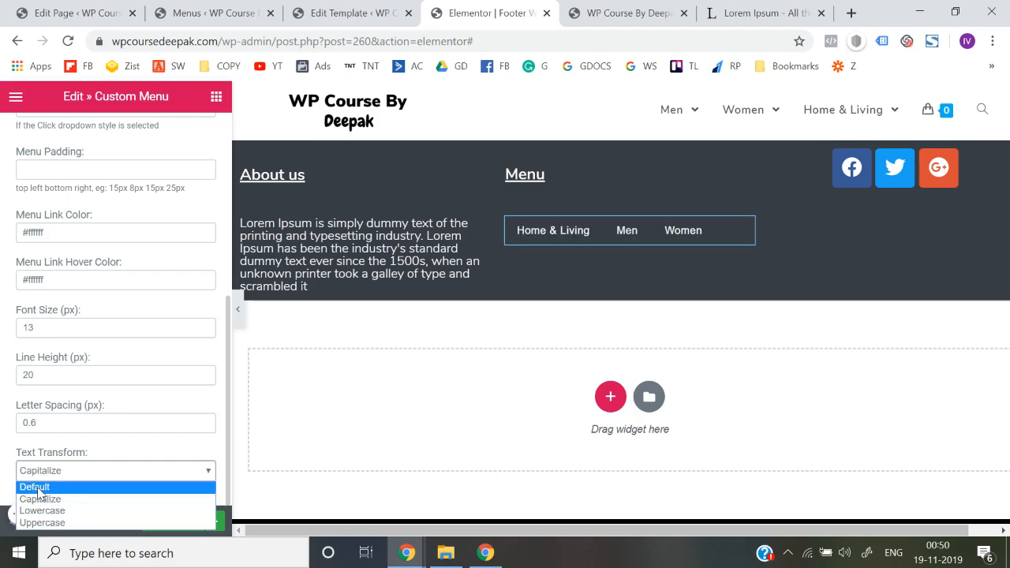
left_click(37, 488)
scroll(8, 410, "up", 5)
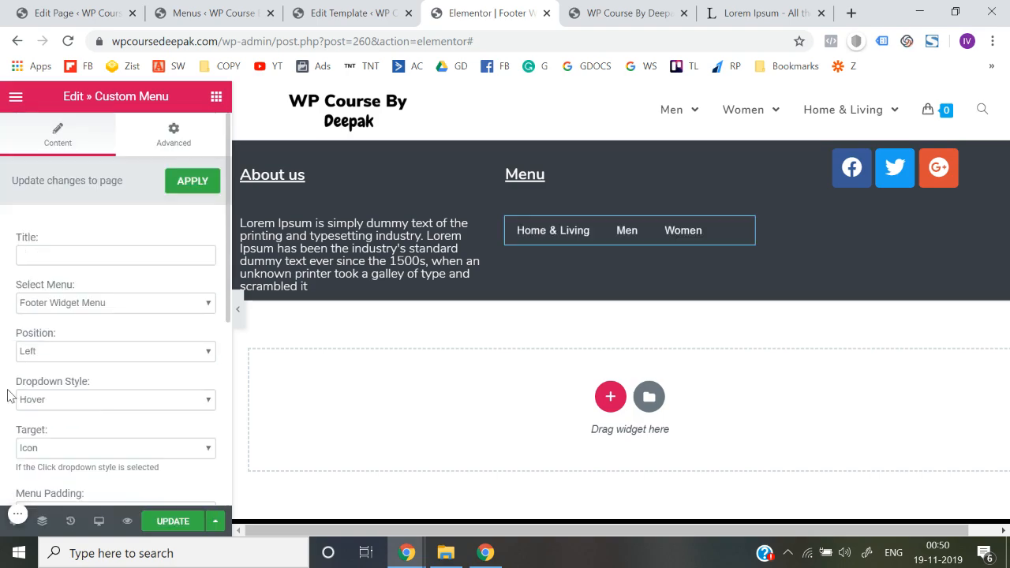
- Try the Fade In and Bounce In Down entrance animations on the Custom Menu widget, then set Slide In Down
left_click(176, 142)
scroll(2, 324, "down", 3)
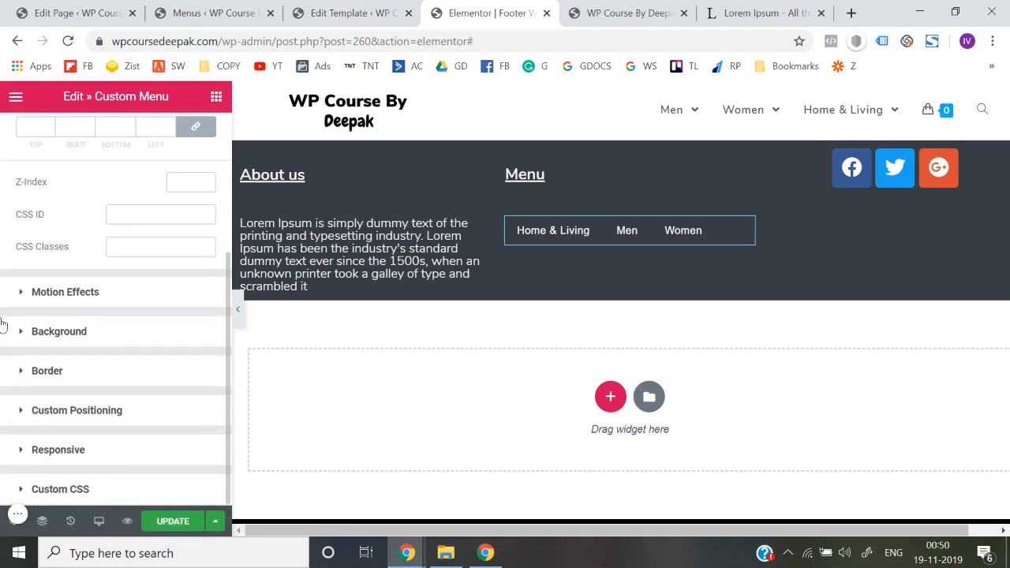
left_click(69, 299)
left_click(68, 312)
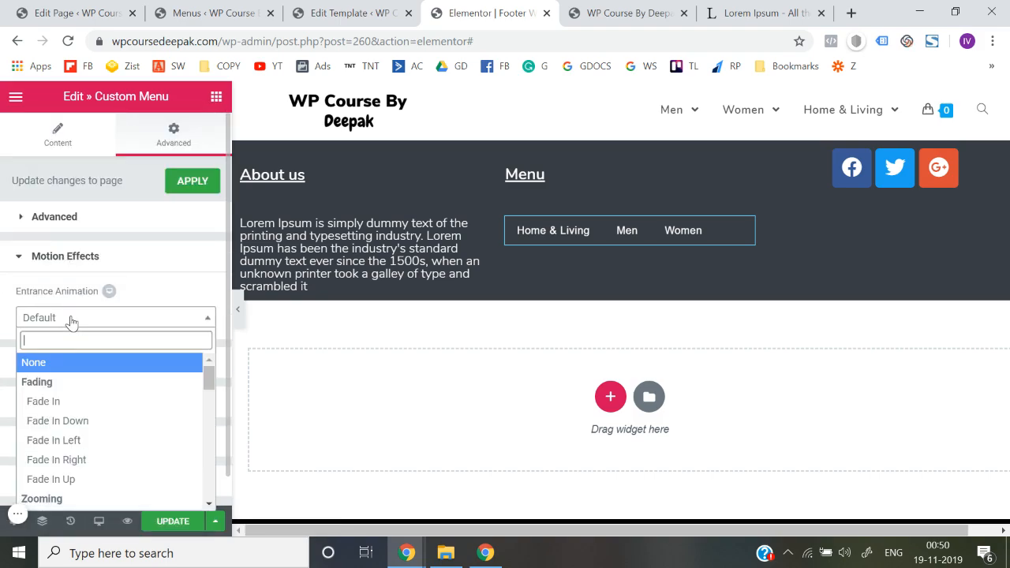
left_click(71, 407)
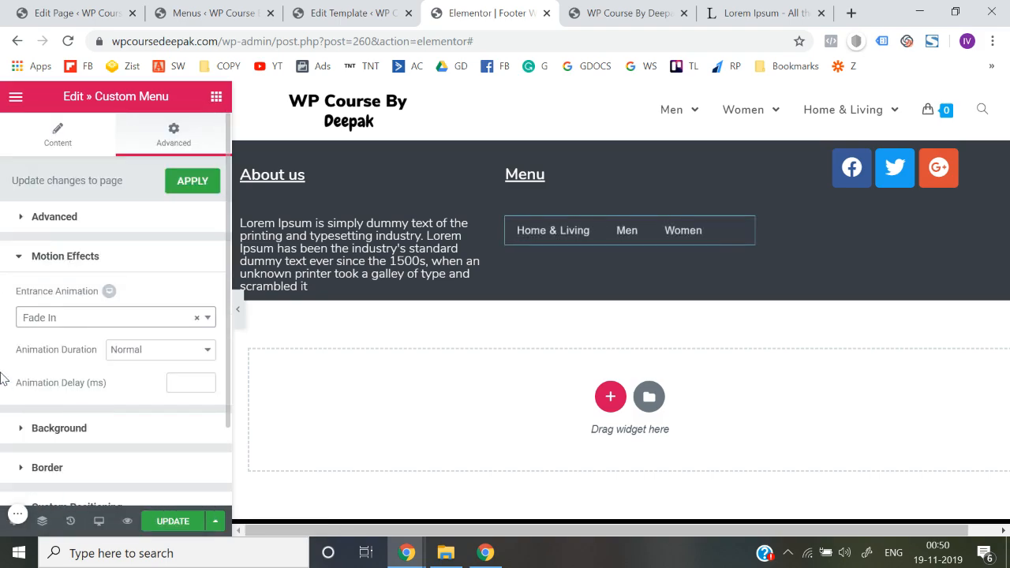
scroll(198, 379, "down", 2)
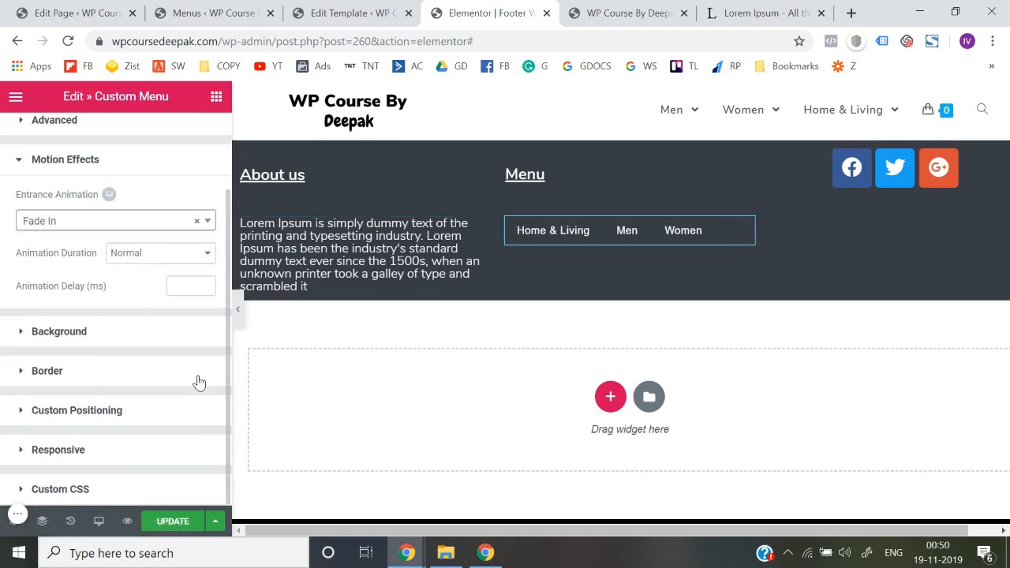
left_click(142, 231)
scroll(95, 368, "down", 4)
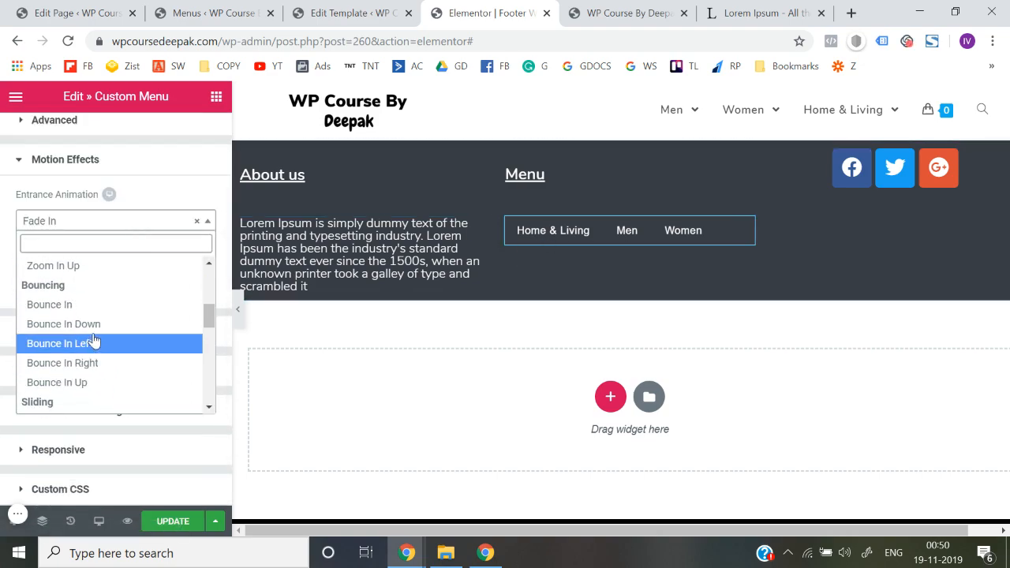
left_click(93, 330)
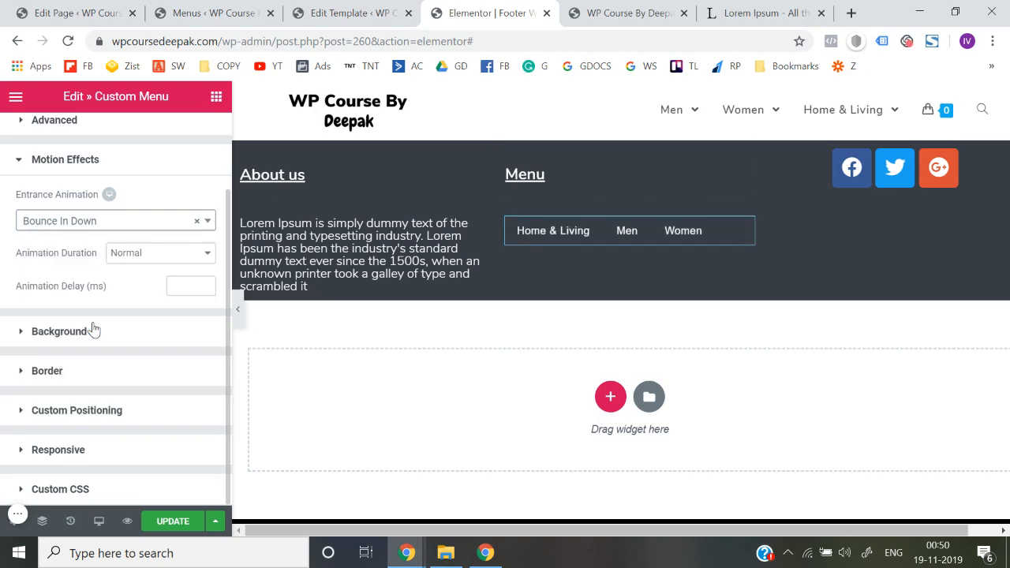
left_click(126, 224)
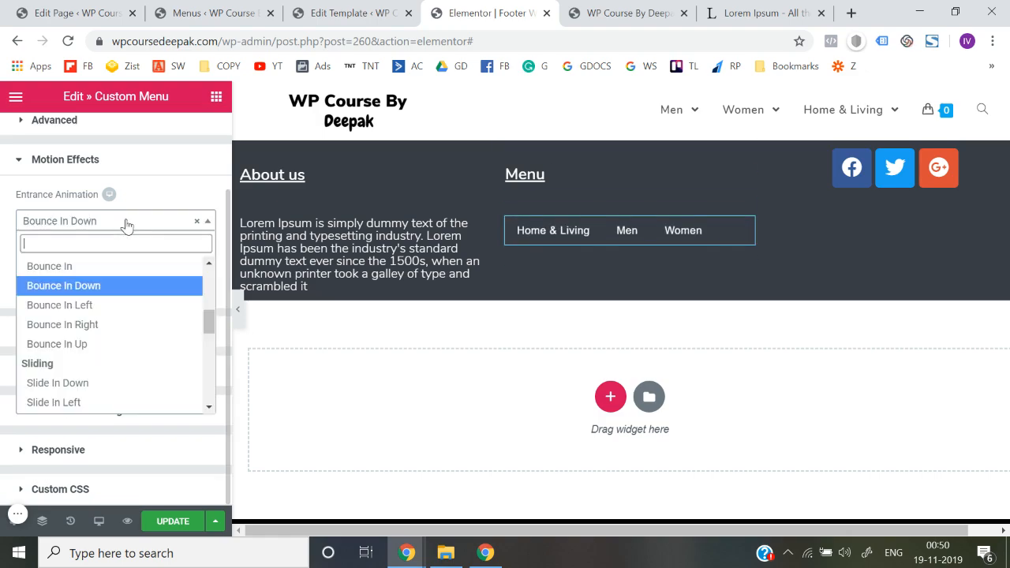
left_click(77, 384)
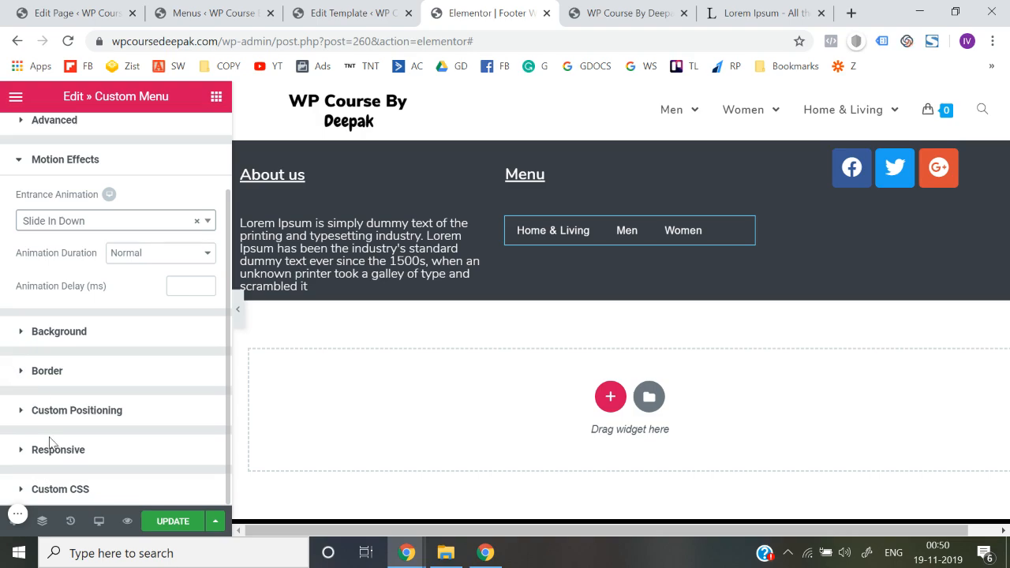
left_click(65, 332)
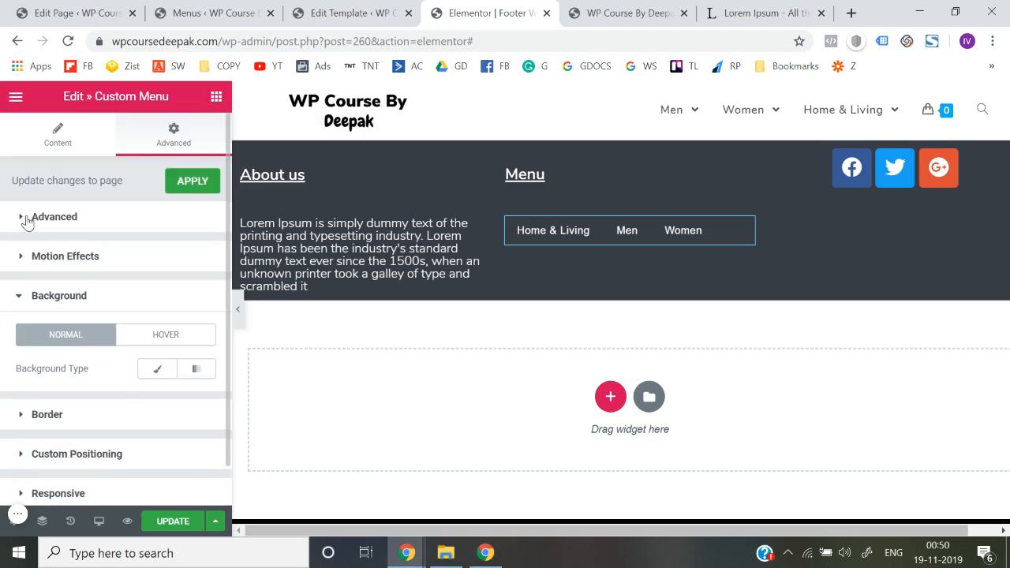
- Save the updated footer widget template and preview the changes in a separate browser tab
left_click(176, 523)
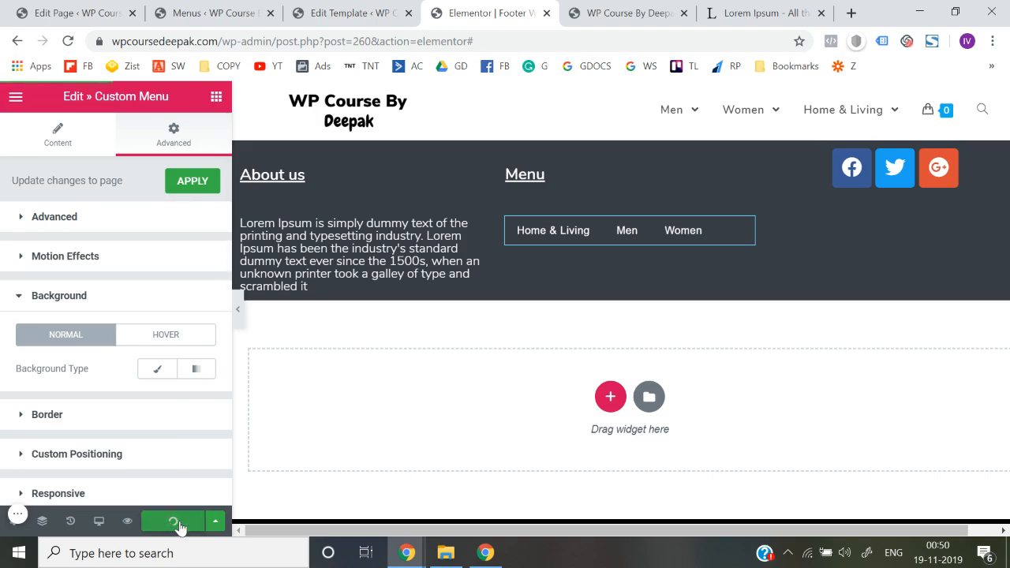
left_click(129, 522)
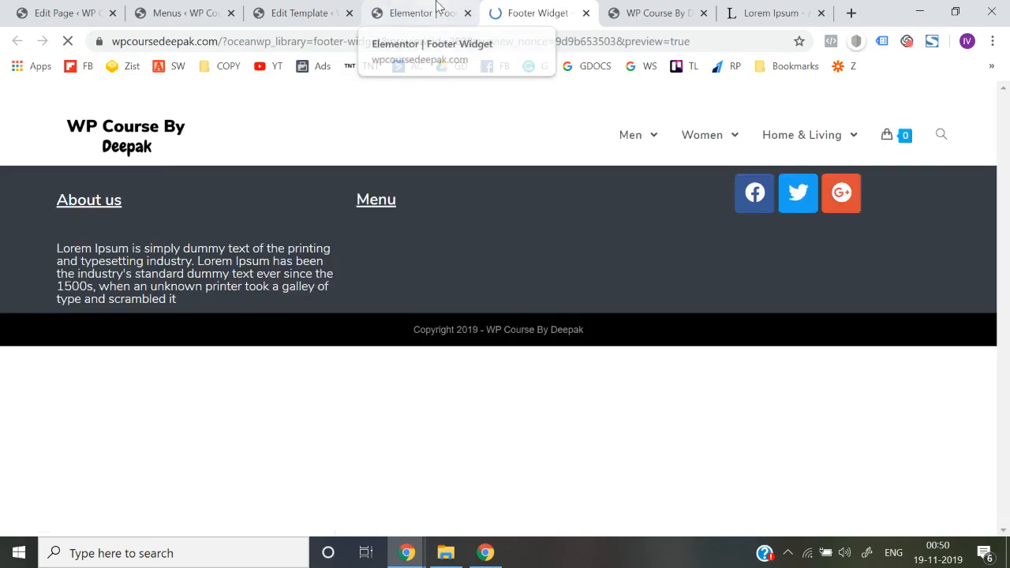
left_click(437, 8)
left_click(536, 13)
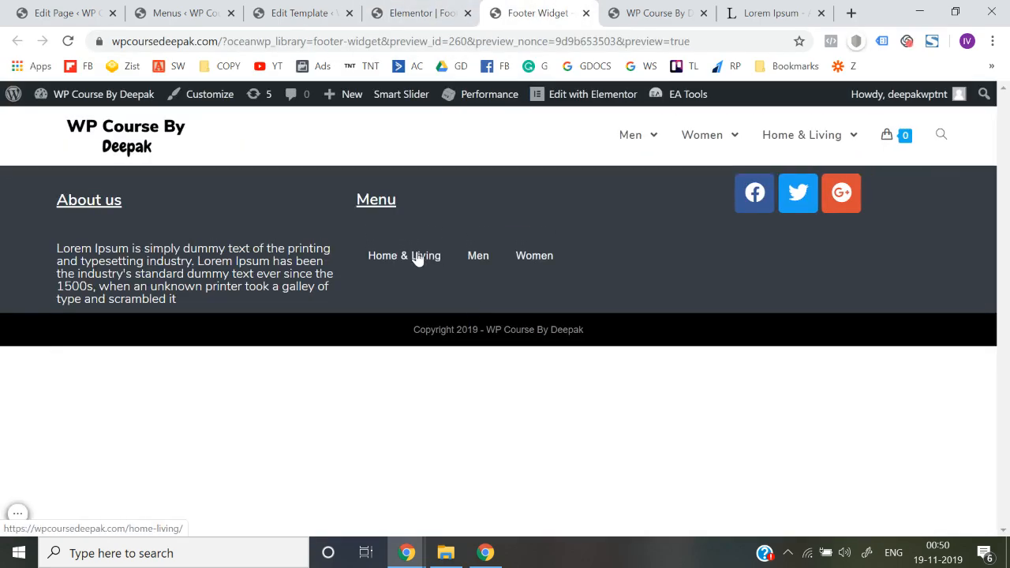
- Test the footer menu's Home & Living and Men links in the preview, returning to the footer preview after each
left_click(418, 257)
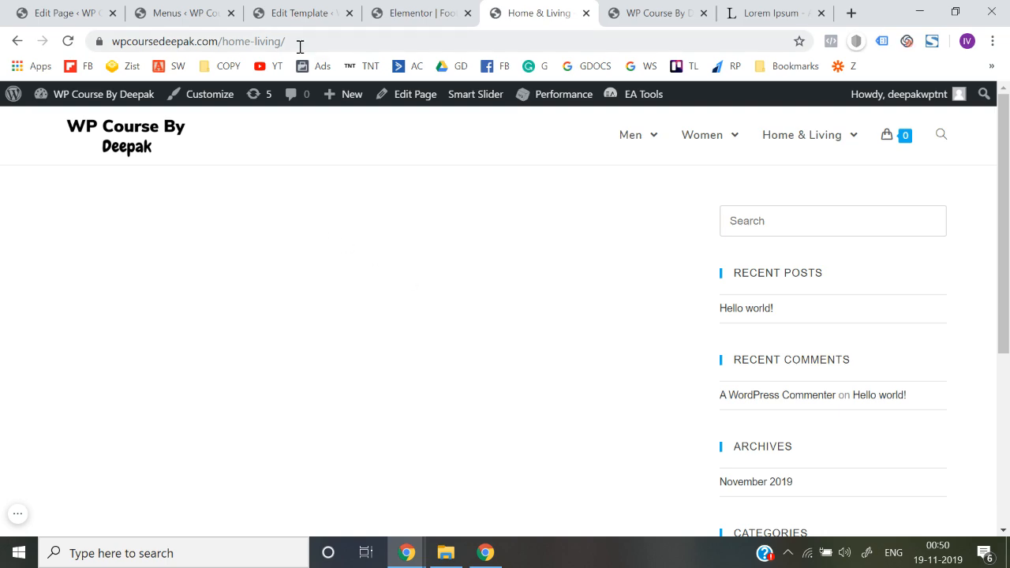
left_click(17, 41)
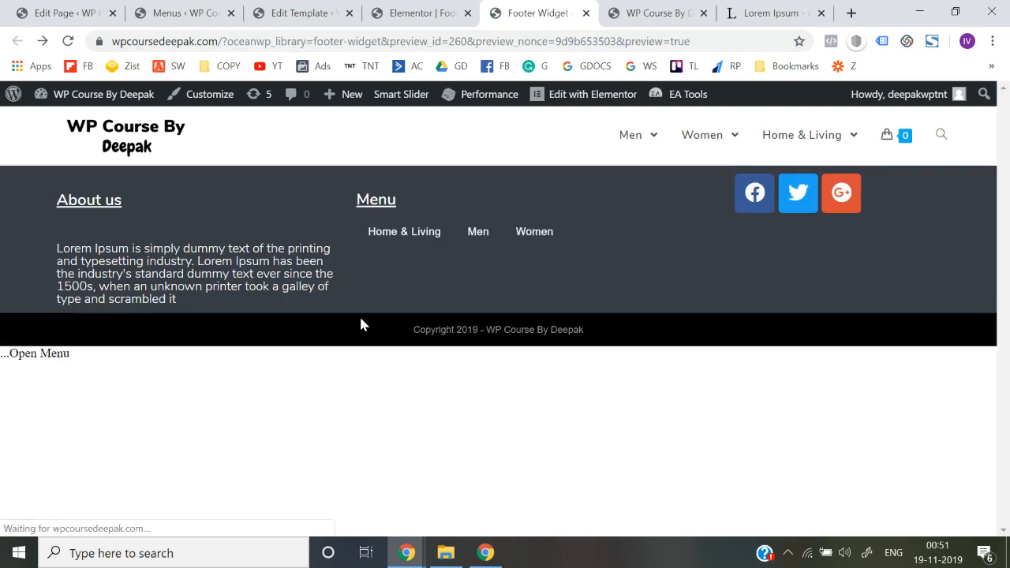
left_click(478, 256)
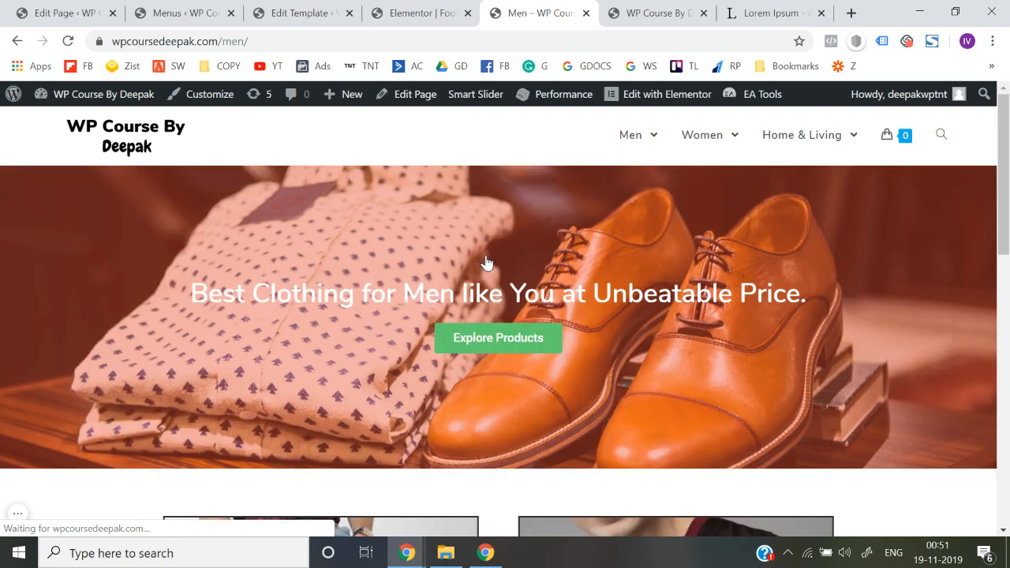
scroll(485, 262, "down", 10)
scroll(487, 263, "up", 2)
scroll(487, 263, "up", 8)
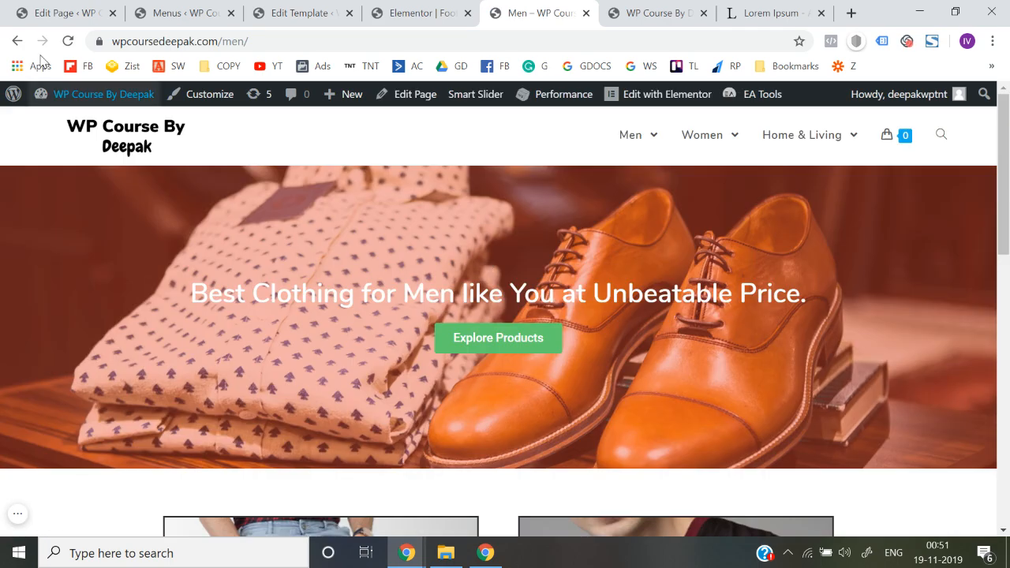
left_click(18, 41)
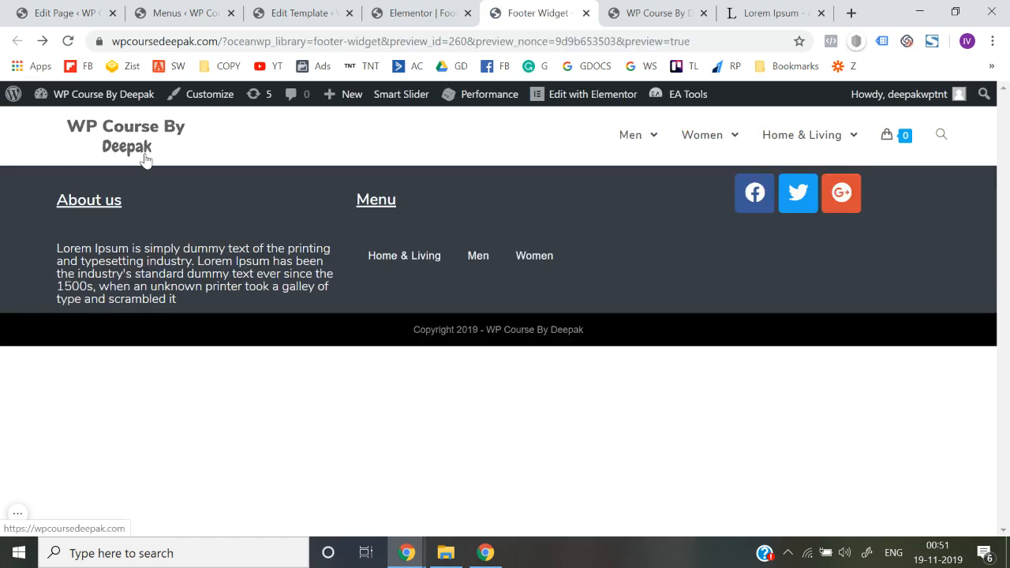
- Open the live site in a new tab by way of the WordPress dashboard and check the footer area of the homepage
mouse_move(130, 95)
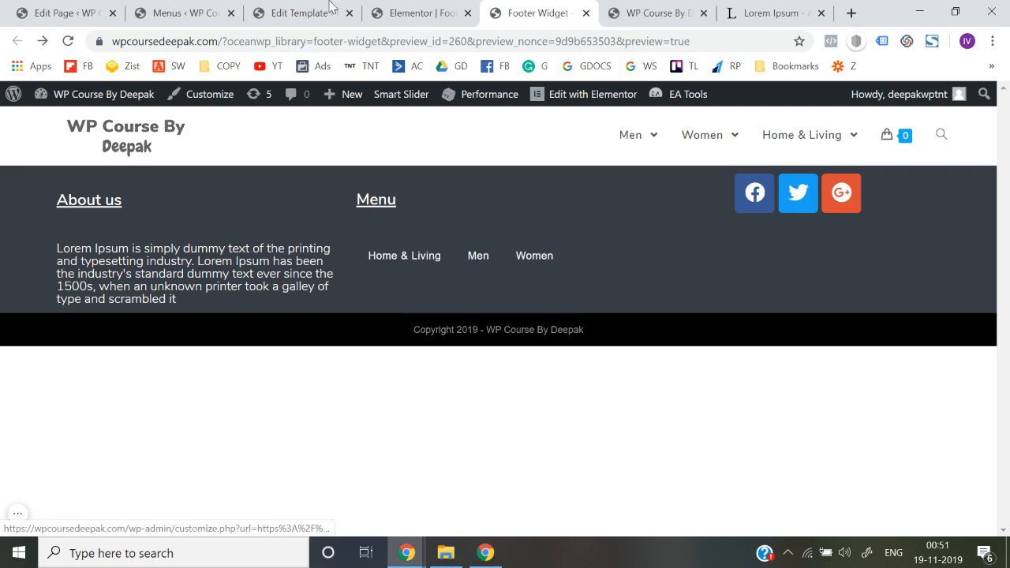
right_click(70, 121)
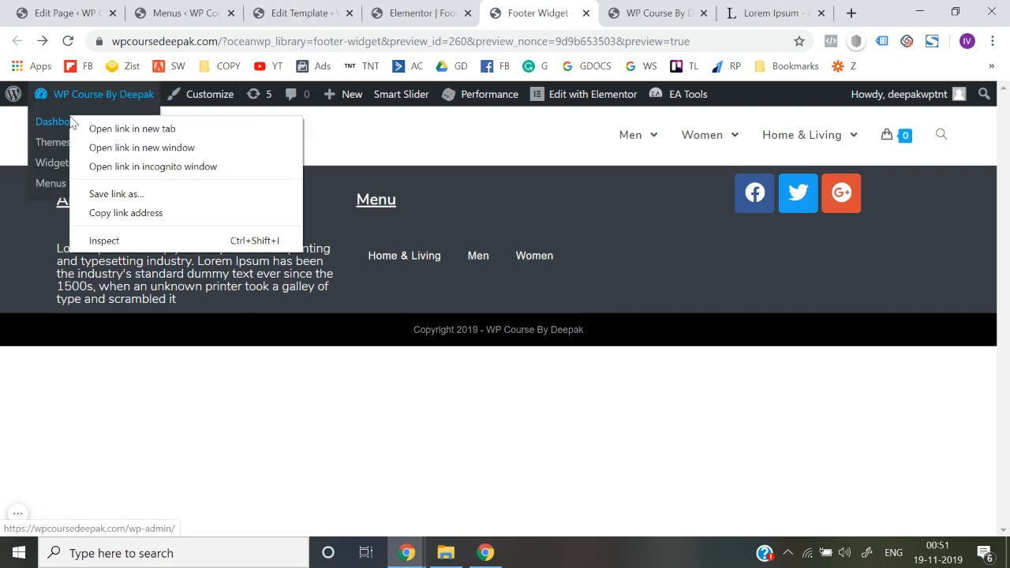
left_click(87, 127)
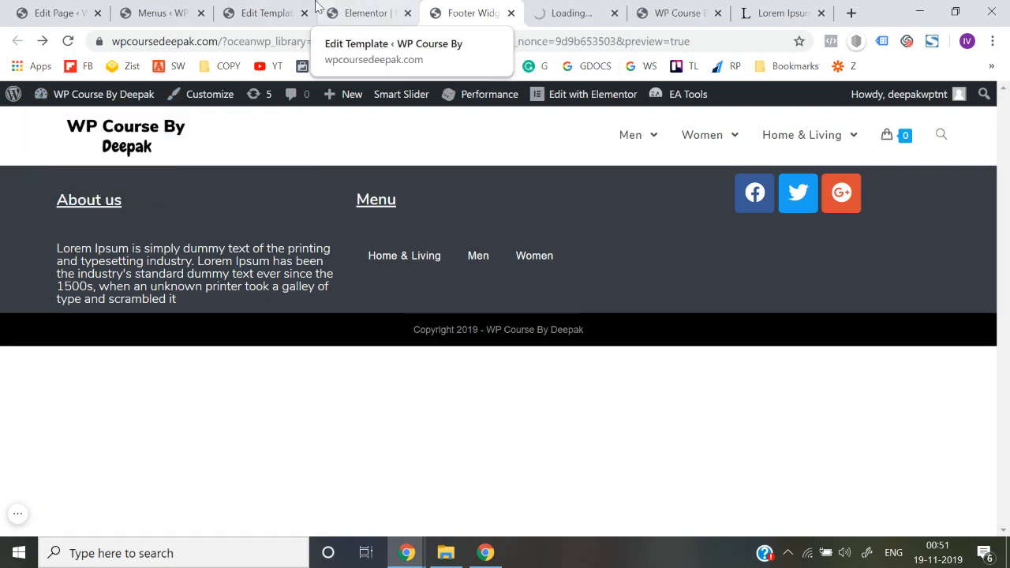
left_click(537, 9)
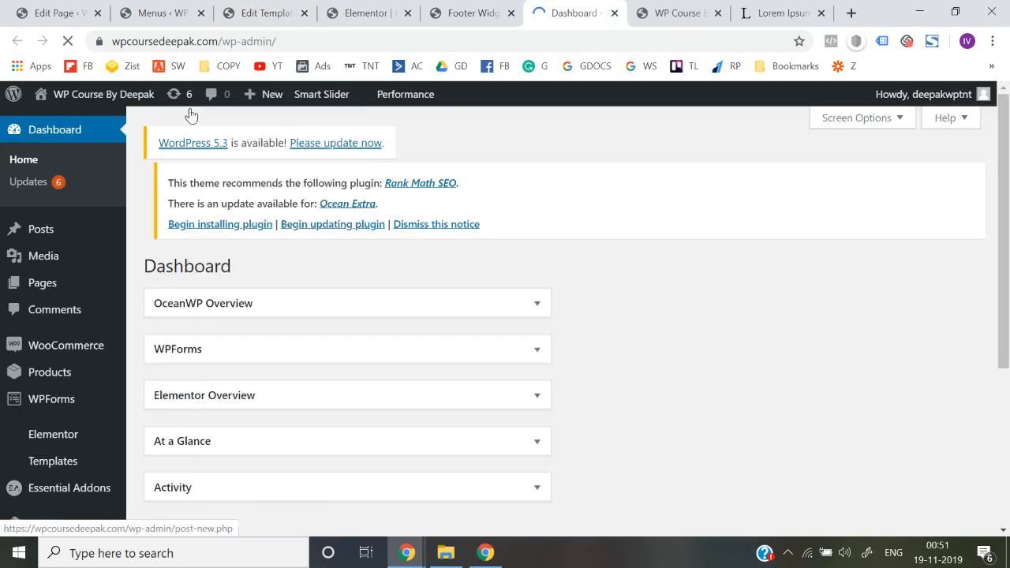
mouse_move(71, 95)
right_click(58, 123)
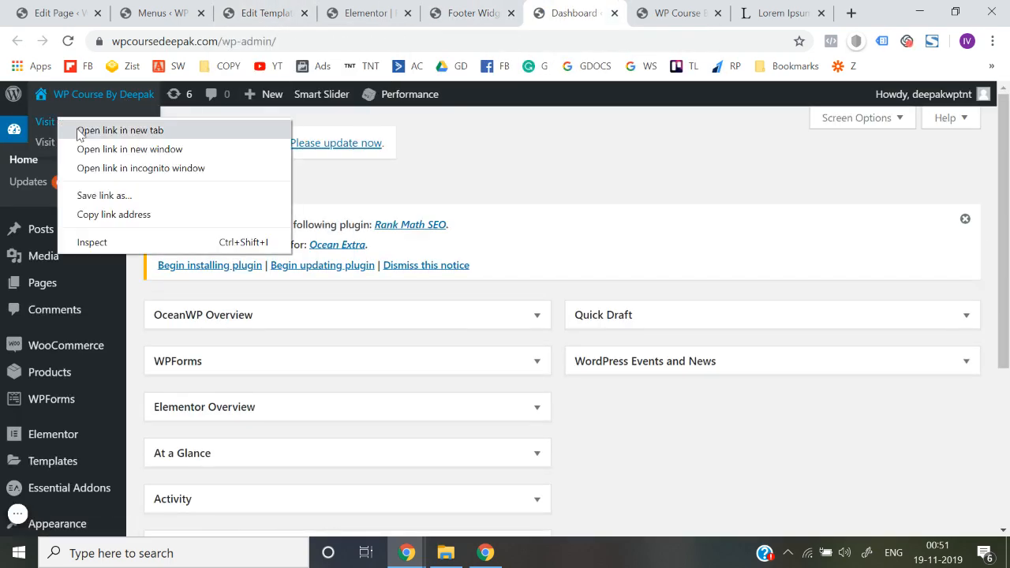
left_click(83, 129)
left_click(597, 7)
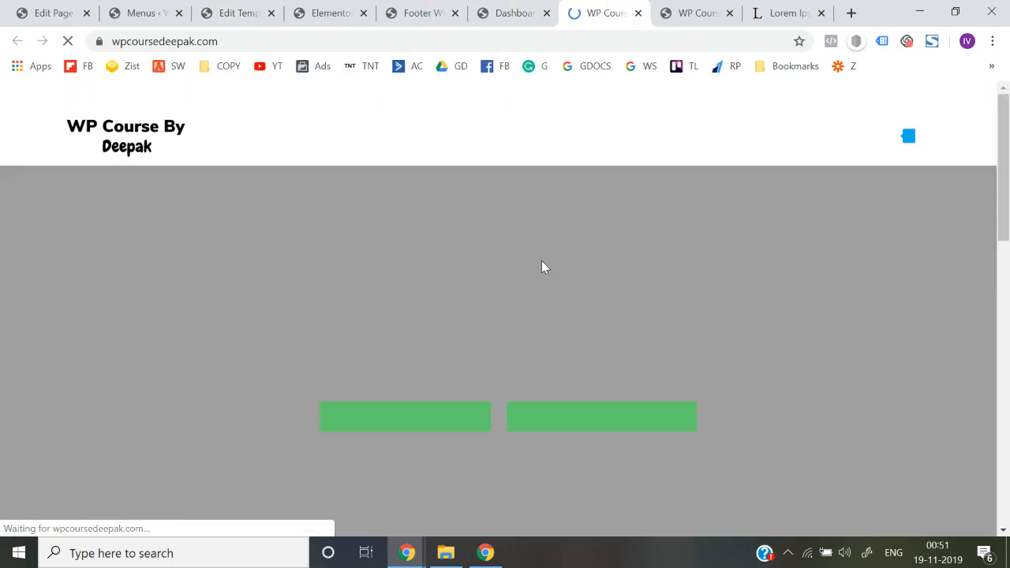
scroll(541, 263, "down", 15)
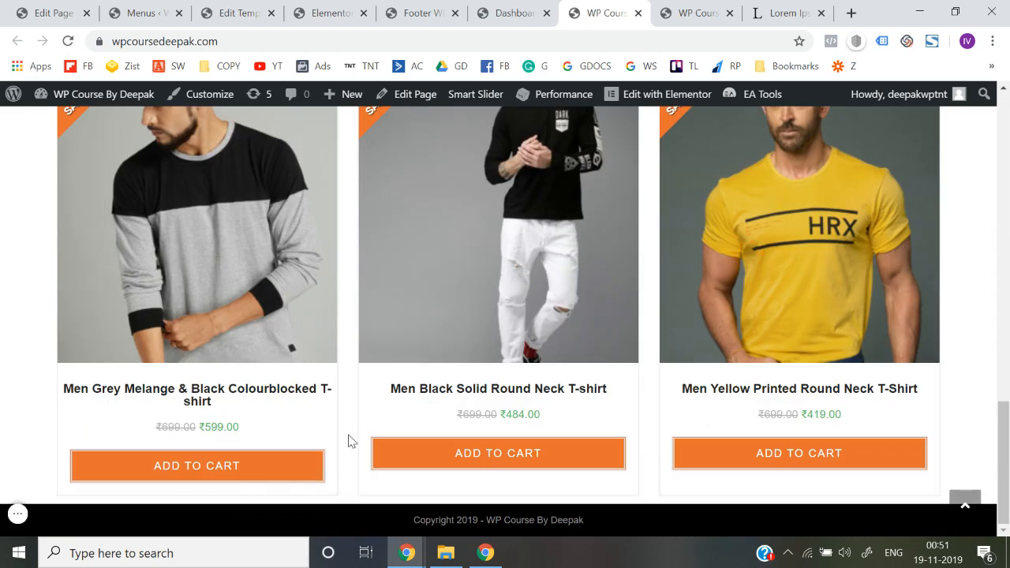
- Compare the footer widget preview with the live homepage, then close the dashboard and footer preview tabs
left_click(552, 9)
left_click(420, 13)
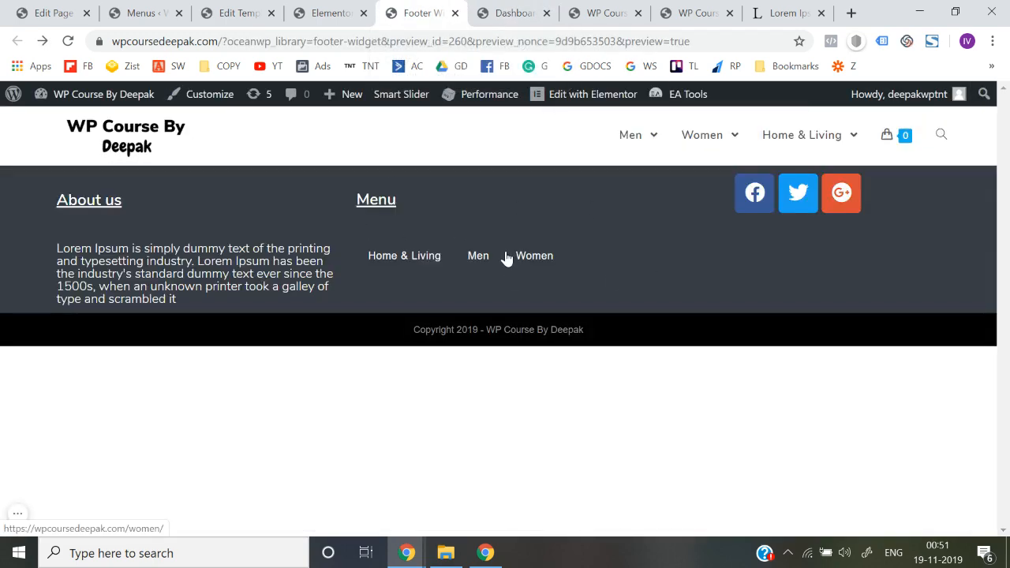
left_click(537, 11)
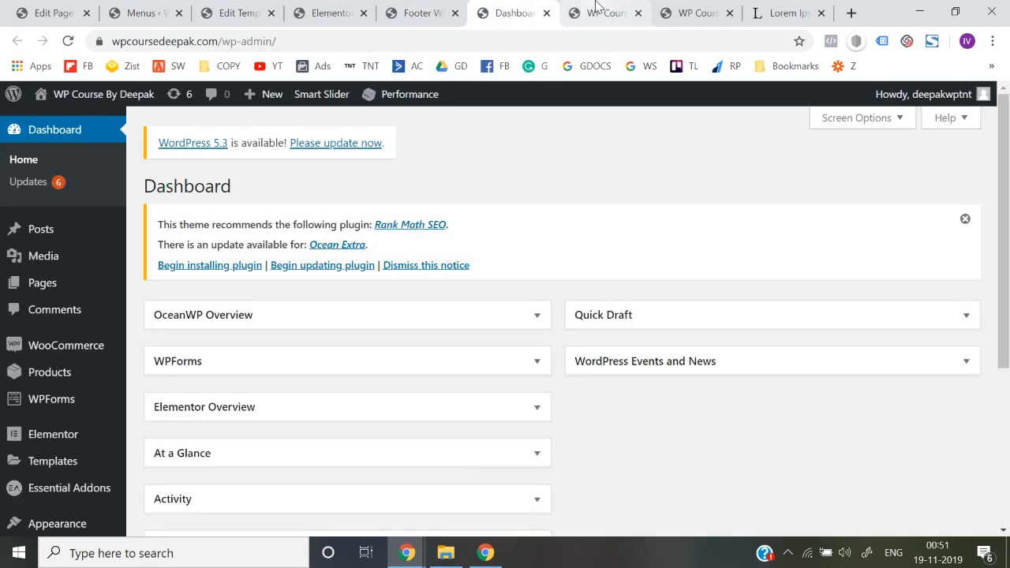
left_click(592, 13)
left_click(546, 13)
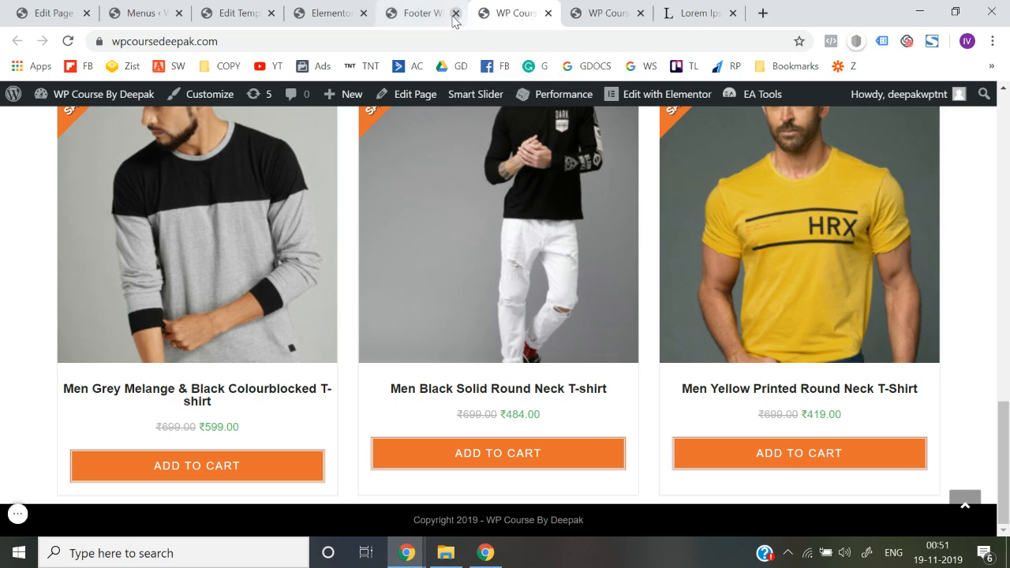
left_click(455, 14)
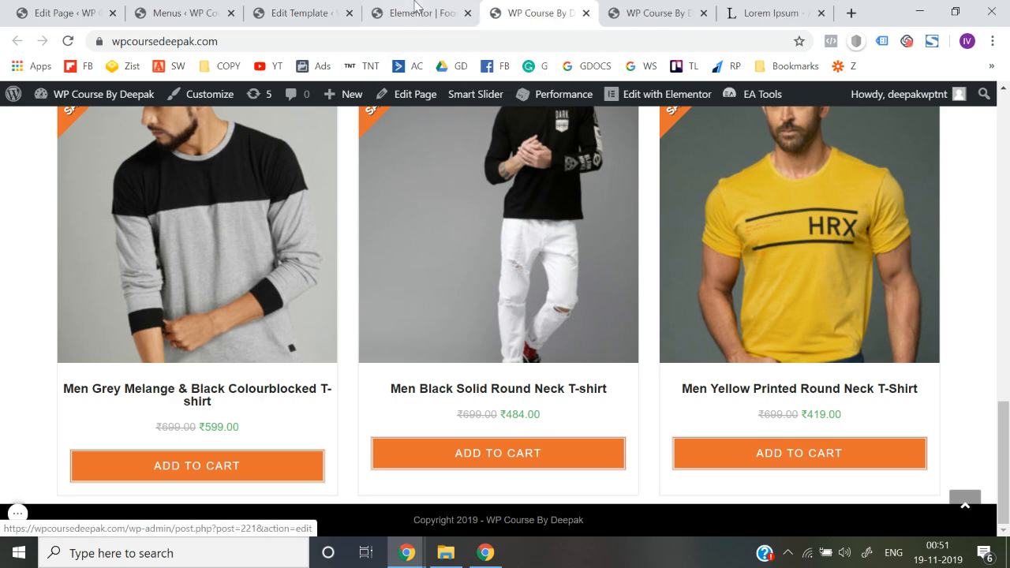
- Close the Cart page, Menus, template and Elementor editor tabs and return to the live homepage
left_click(416, 8)
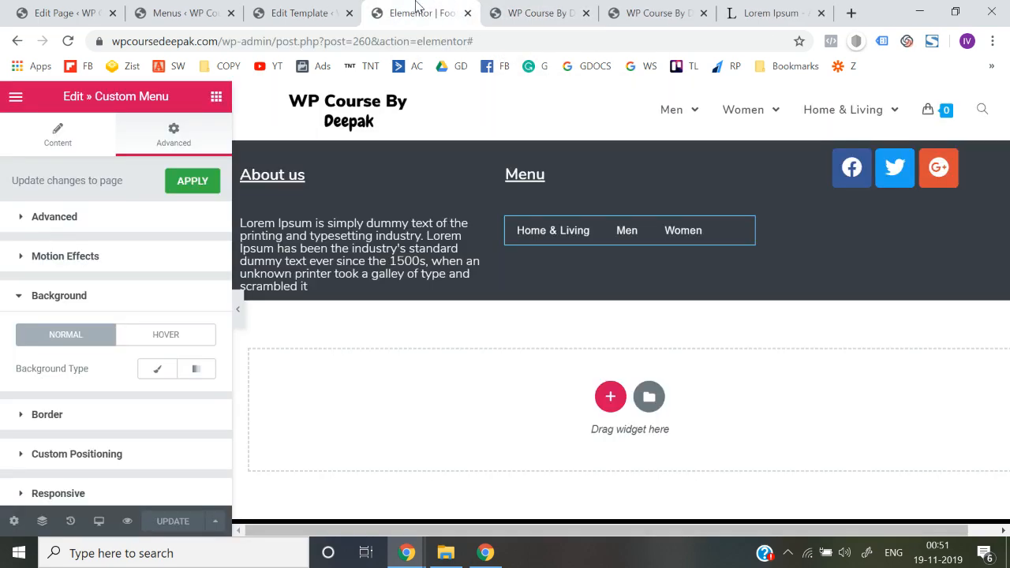
left_click(16, 96)
scroll(67, 362, "down", 2)
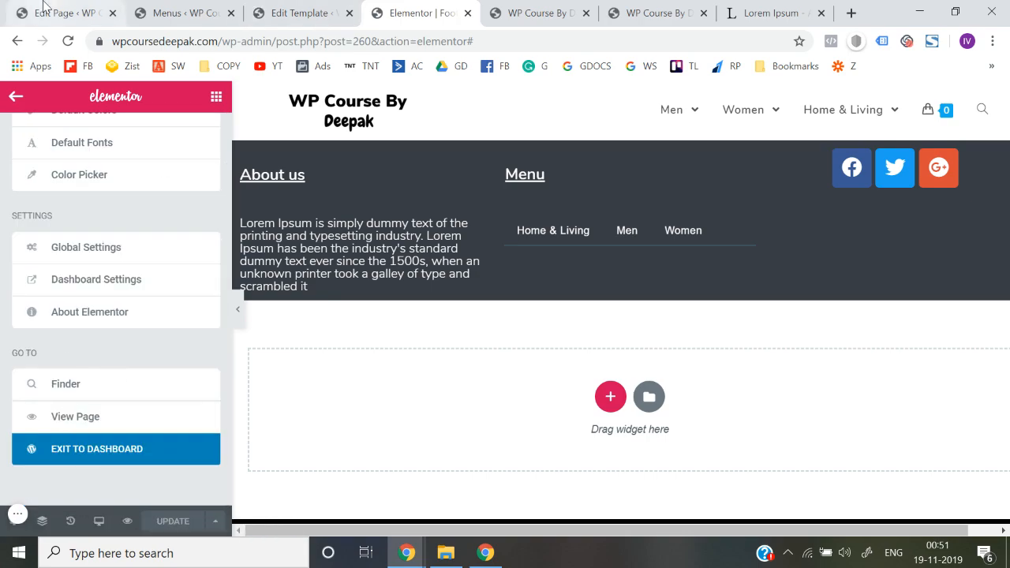
left_click(105, 14)
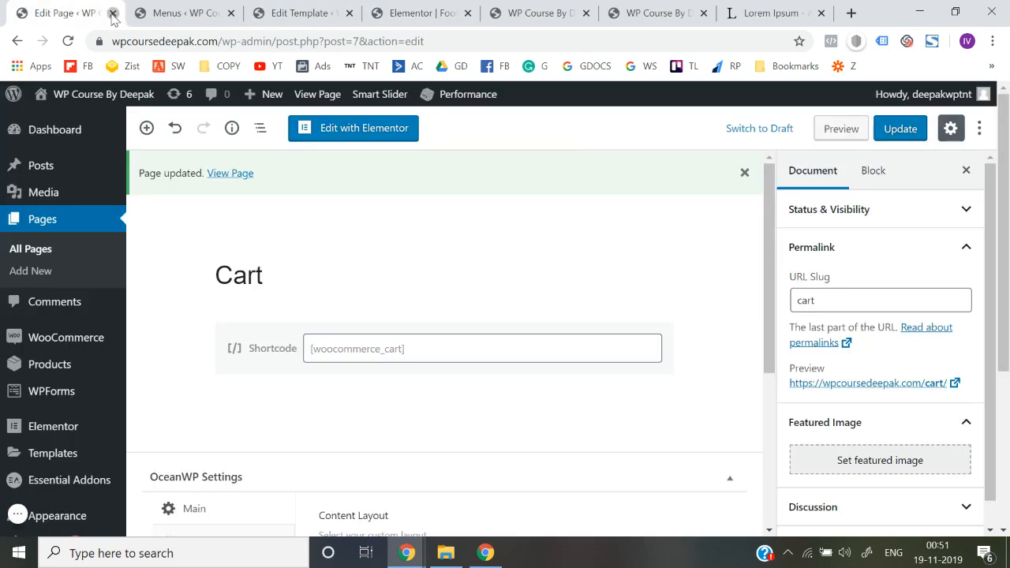
left_click(113, 13)
left_click(113, 14)
left_click(113, 13)
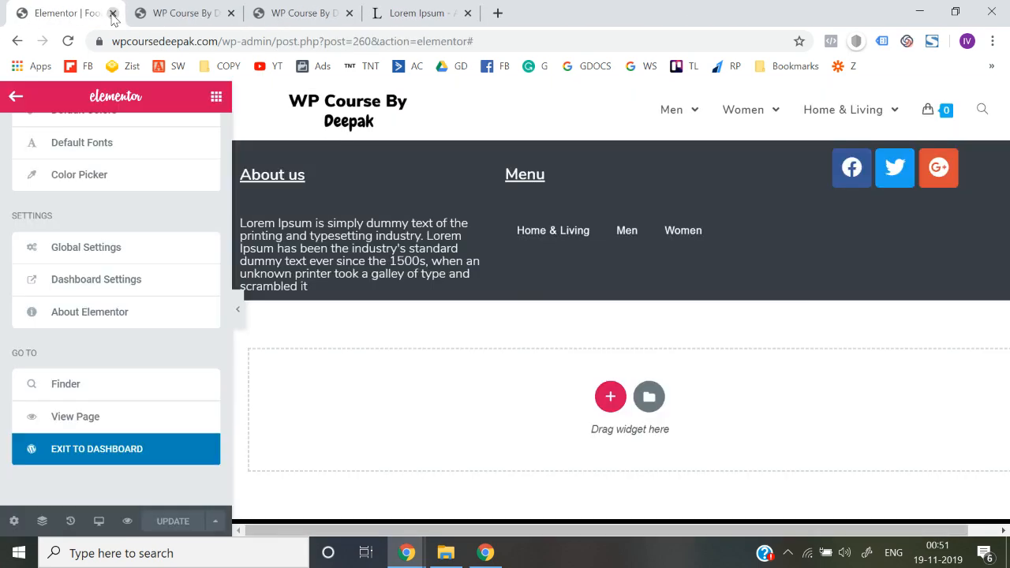
left_click(113, 14)
left_click(181, 13)
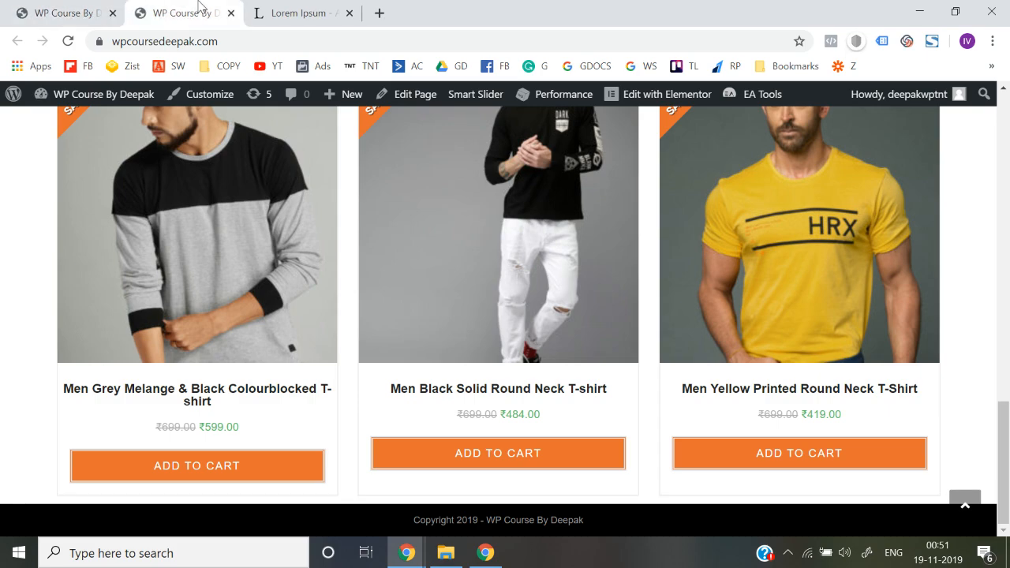
- Open the site's Customizer from the homepage and enable Footer Widgets
left_click(207, 101)
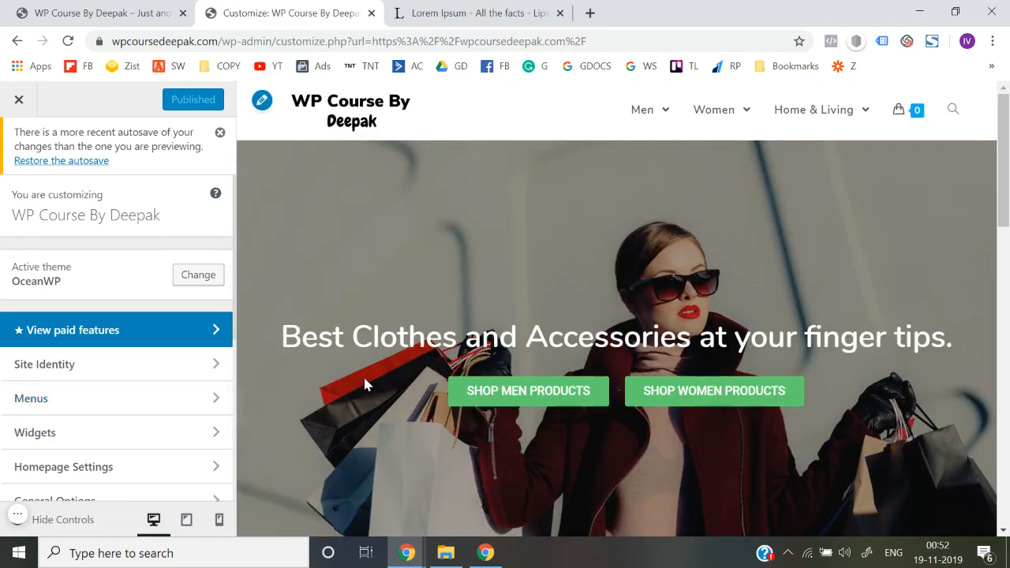
scroll(364, 381, "down", 13)
scroll(363, 384, "down", 1)
scroll(102, 419, "down", 4)
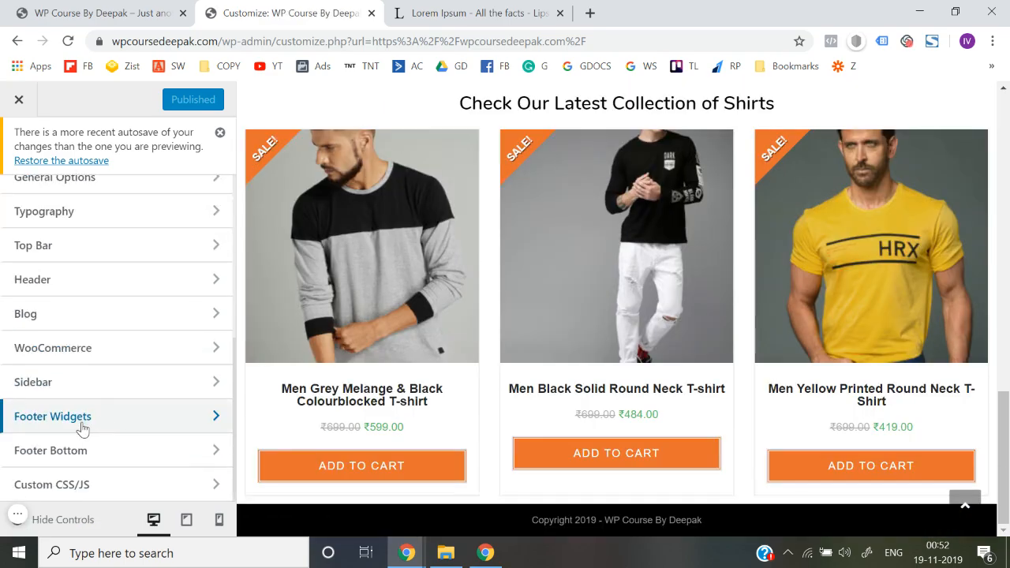
left_click(83, 428)
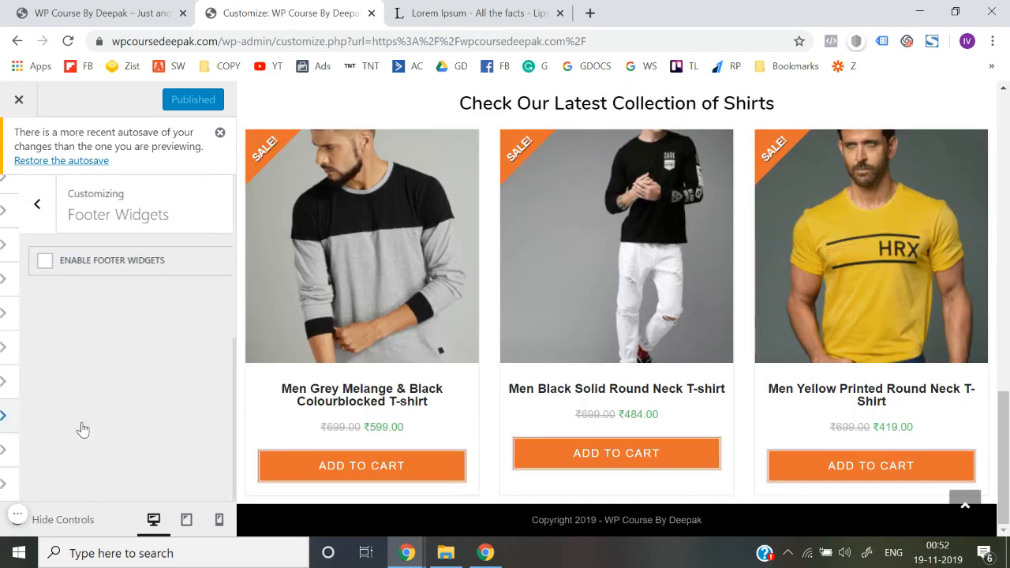
left_click(110, 265)
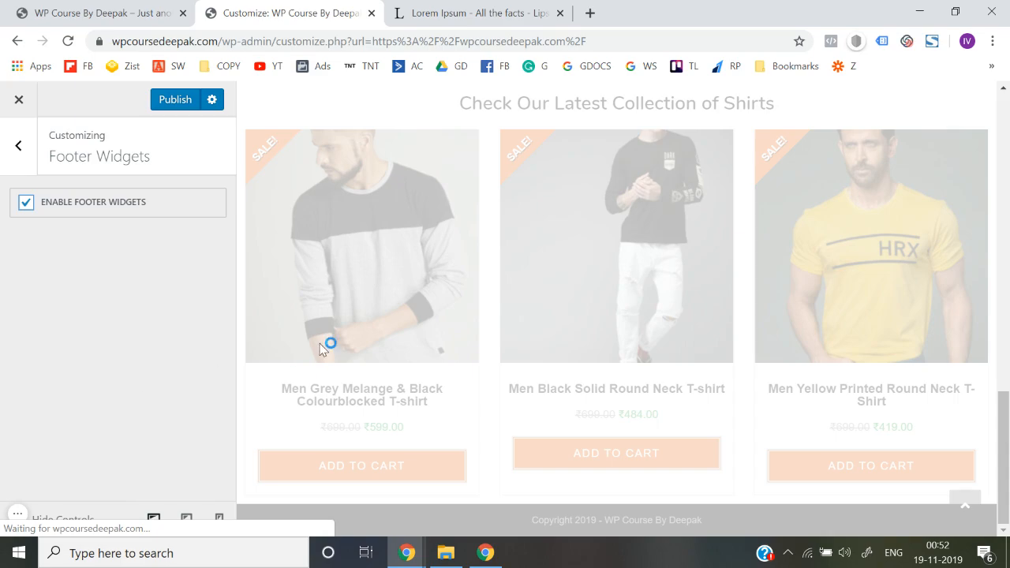
- Select the Footer Widget template for the footer widgets area and check it in the homepage preview
scroll(321, 349, "down", 1)
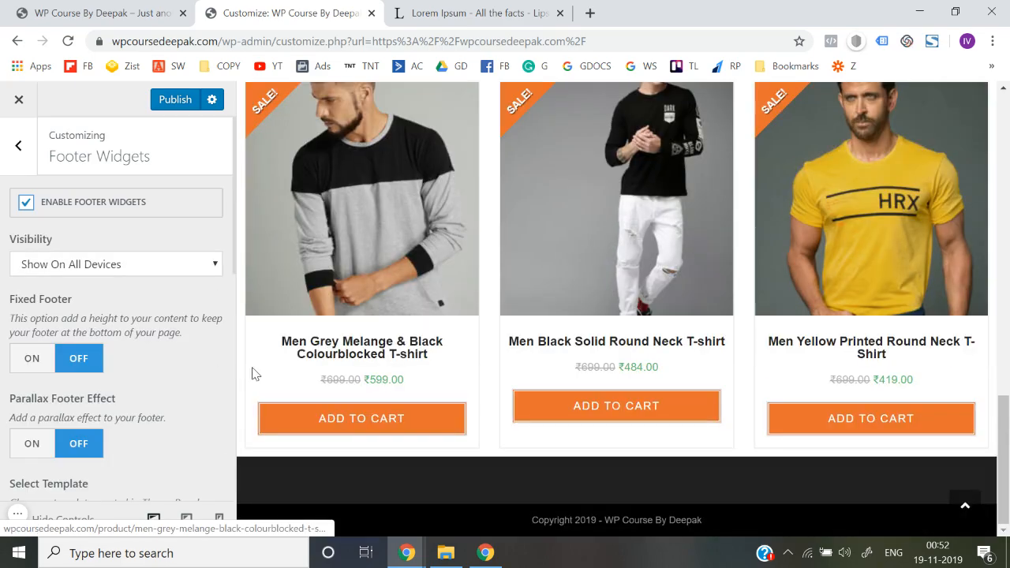
scroll(113, 359, "down", 1)
scroll(100, 273, "down", 4)
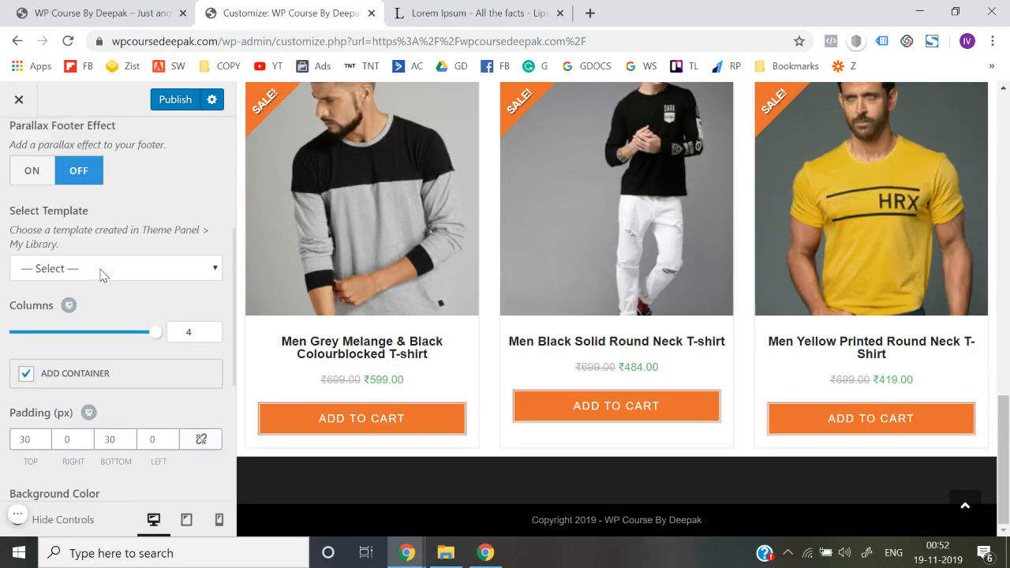
left_click(79, 235)
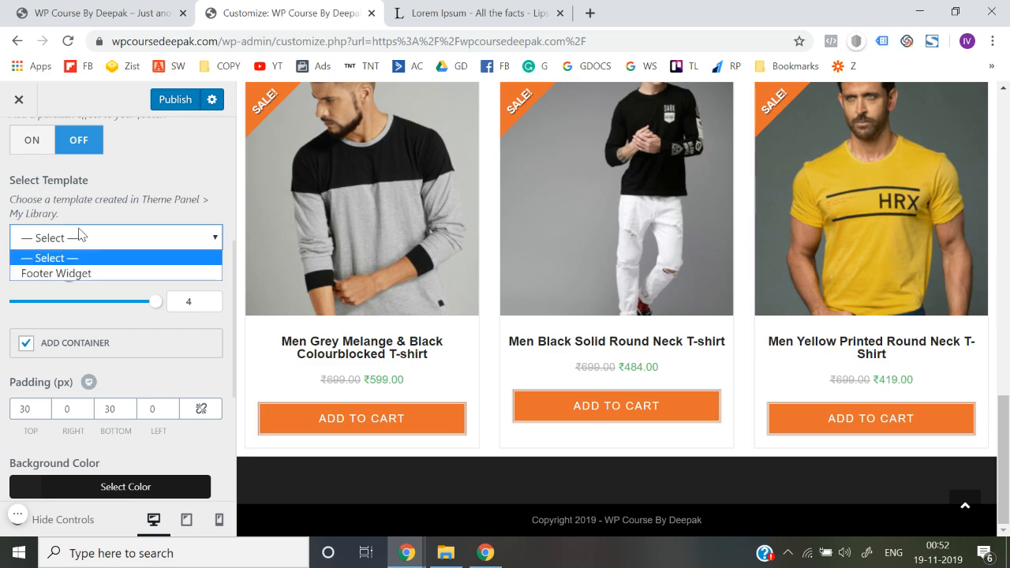
left_click(71, 274)
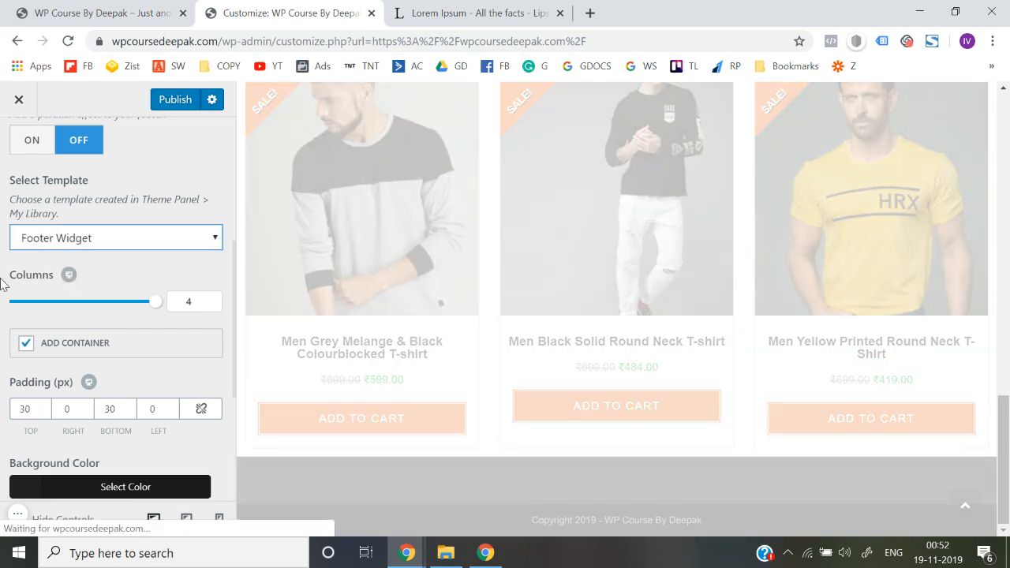
scroll(416, 458, "down", 3)
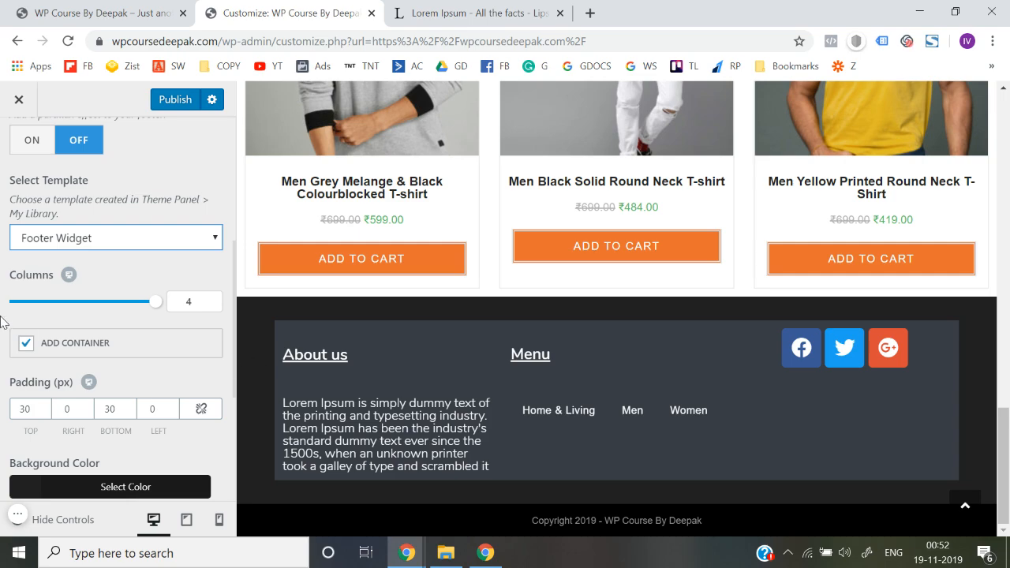
- Review the remaining footer widget options, including the background color picker, without changing them
scroll(2, 322, "up", 2)
scroll(2, 331, "down", 4)
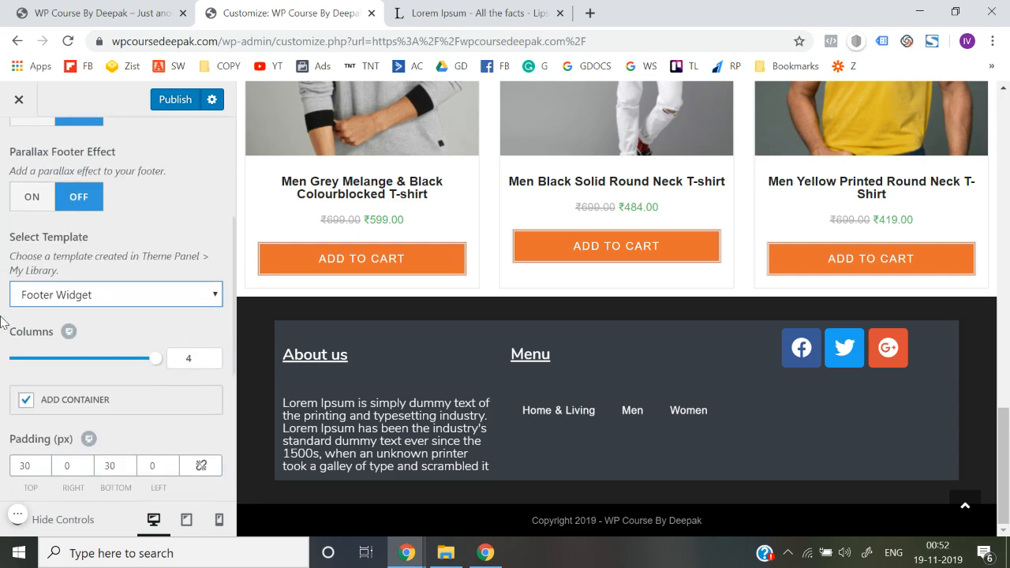
scroll(16, 308, "down", 1)
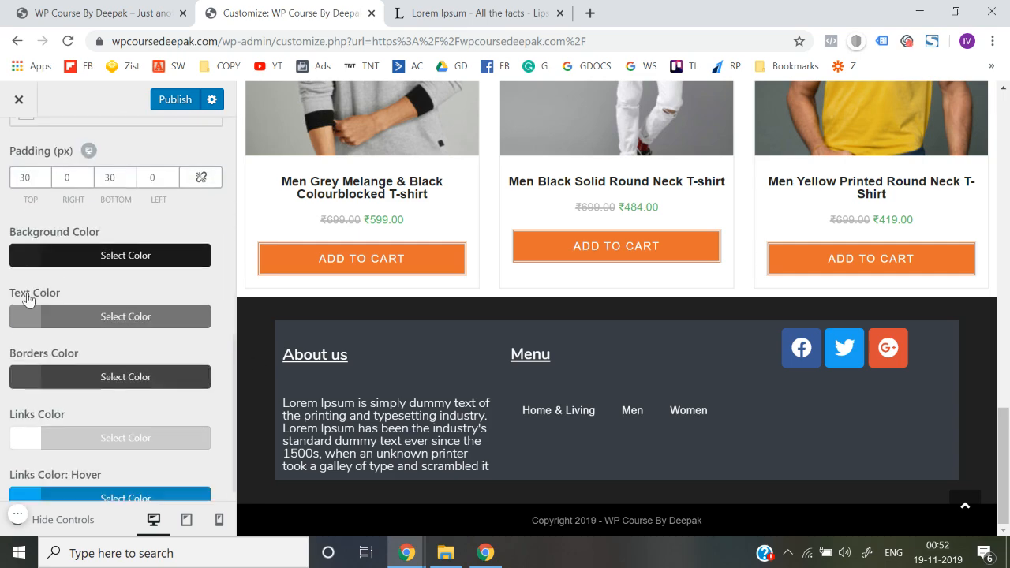
left_click(58, 263)
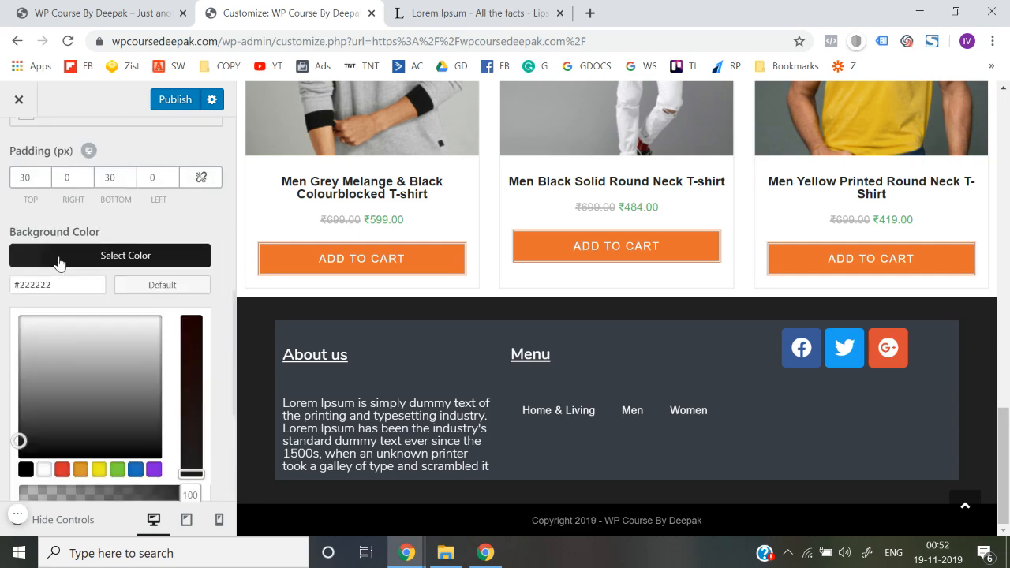
left_click(4, 335)
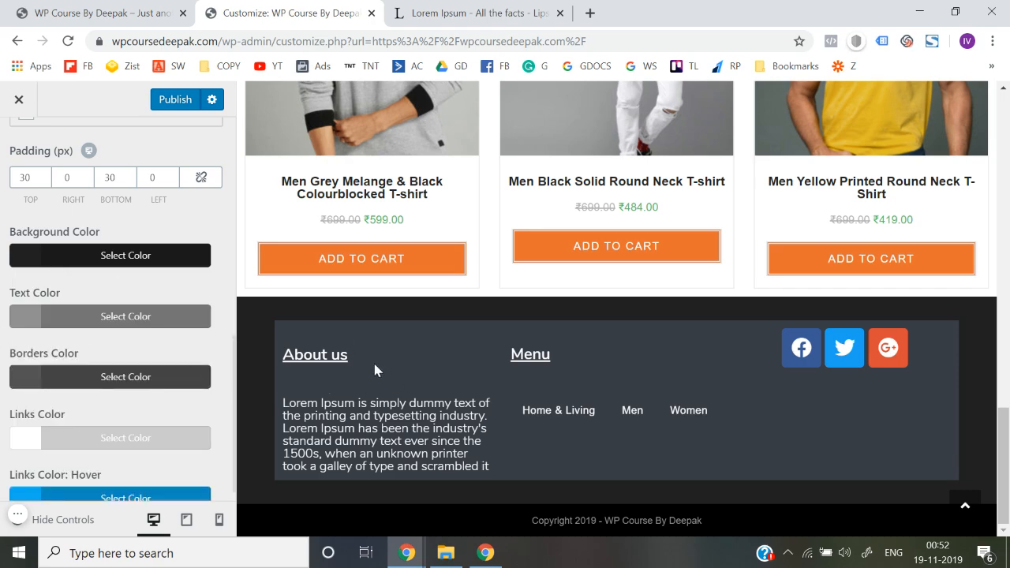
scroll(6, 360, "down", 1)
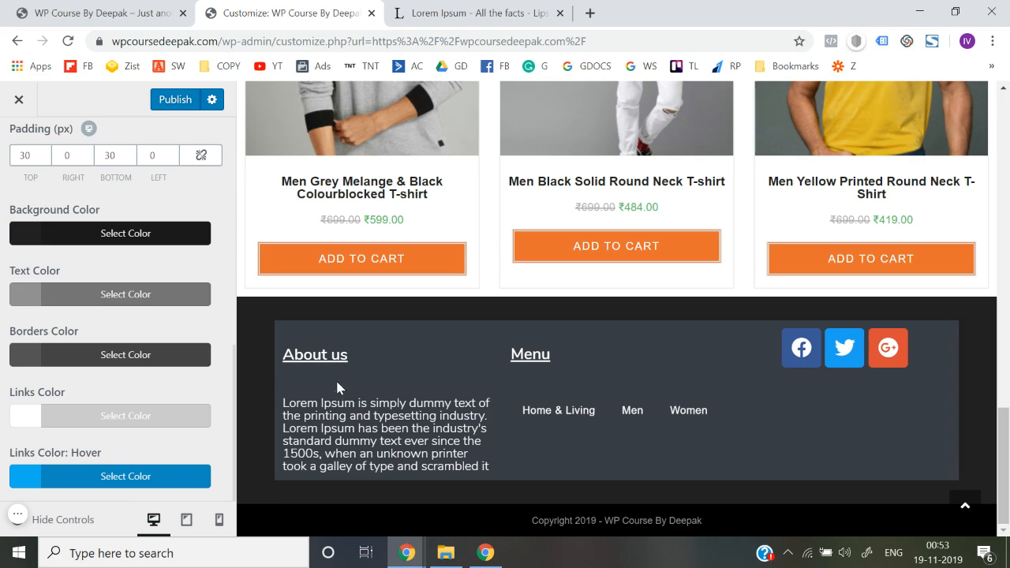
- Publish the footer changes, exit the Customizer and check the live homepage's footer
left_click(168, 106)
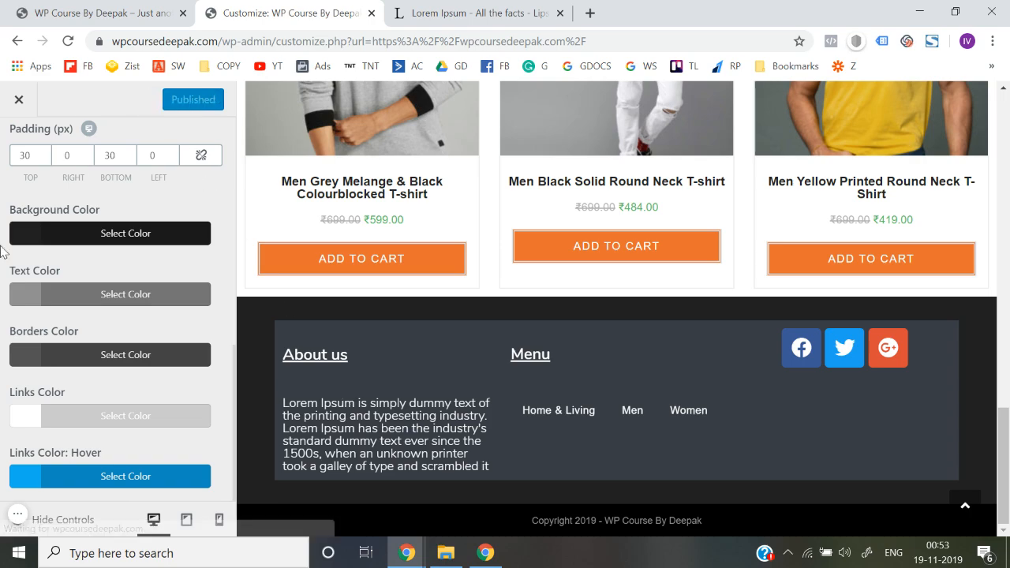
left_click(19, 96)
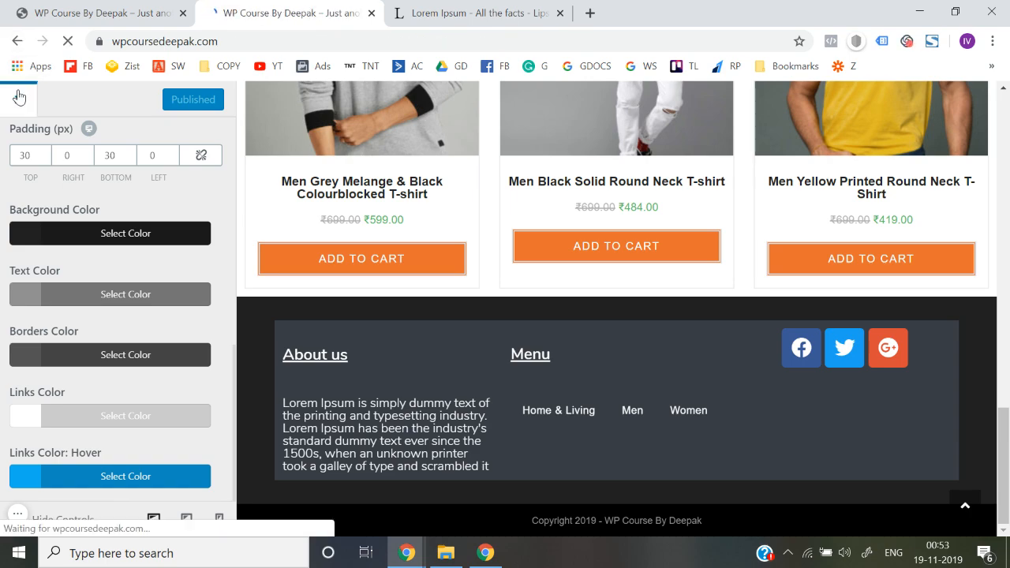
scroll(294, 296, "down", 16)
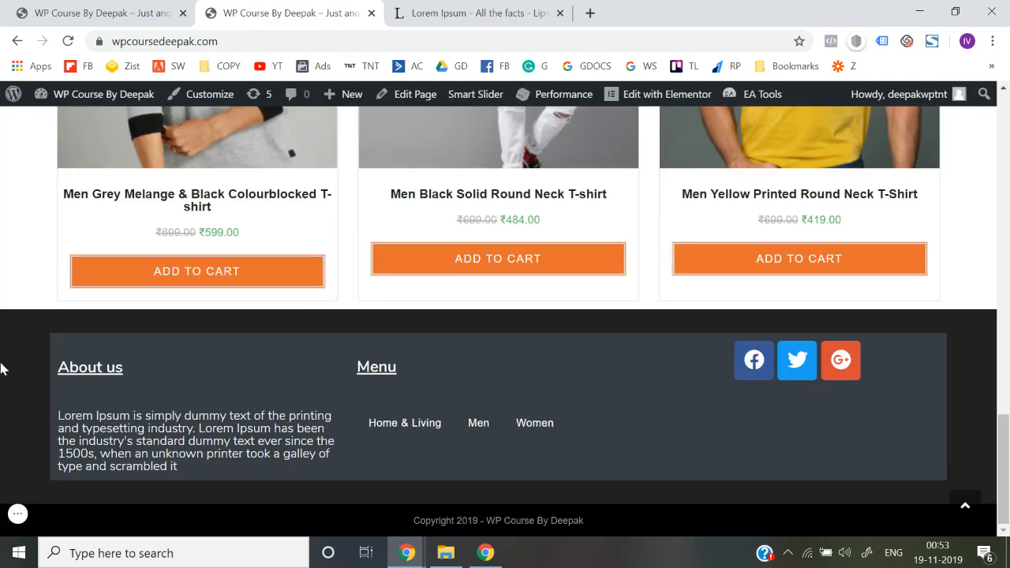
- Open the WordPress dashboard in the older homepage tab and close the other tabs
left_click(113, 12)
mouse_move(75, 98)
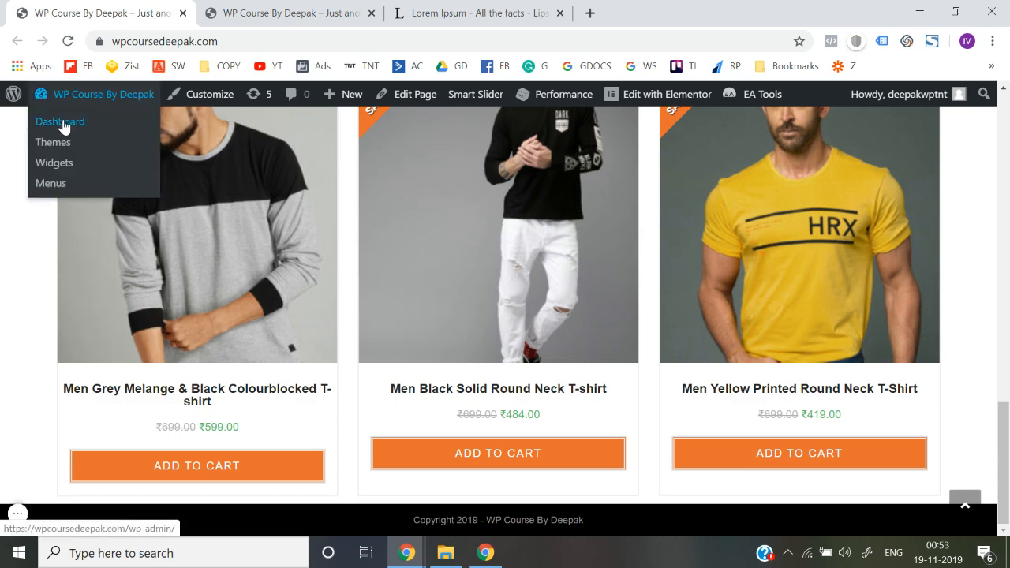
left_click(64, 124)
left_click(297, 9)
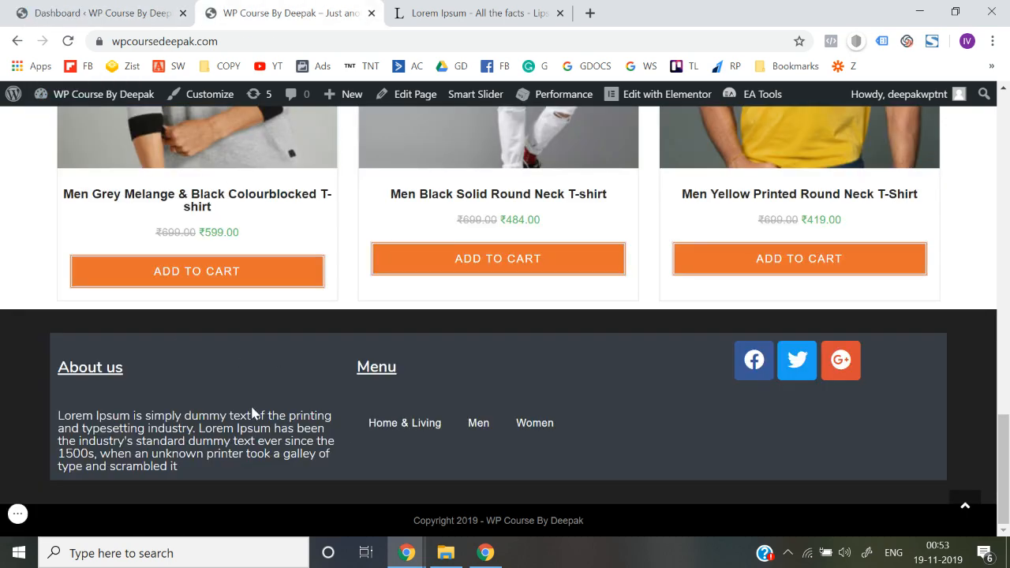
left_click(113, 12)
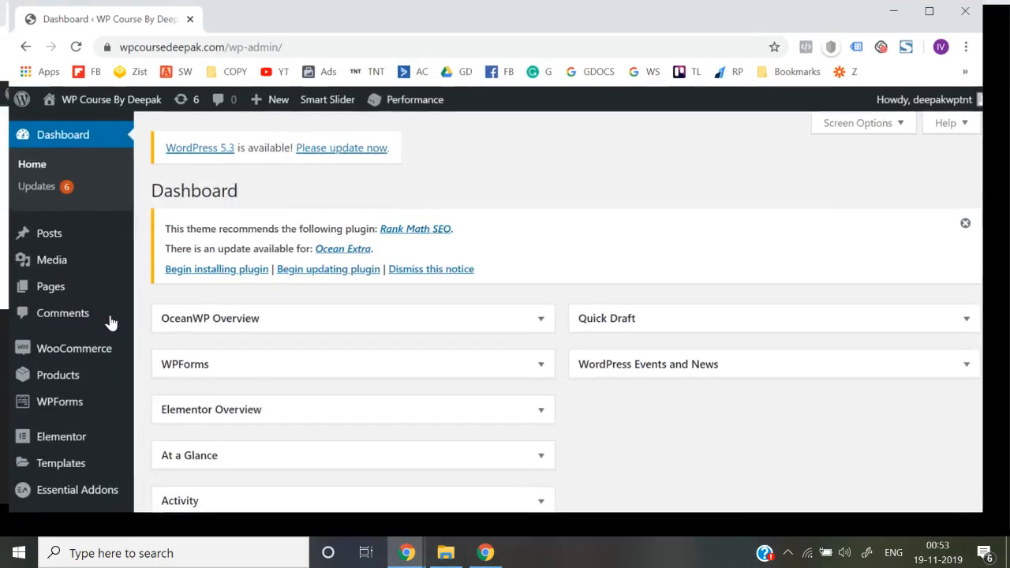
- Open the Theme Panel's My Library from the dashboard
scroll(111, 322, "down", 2)
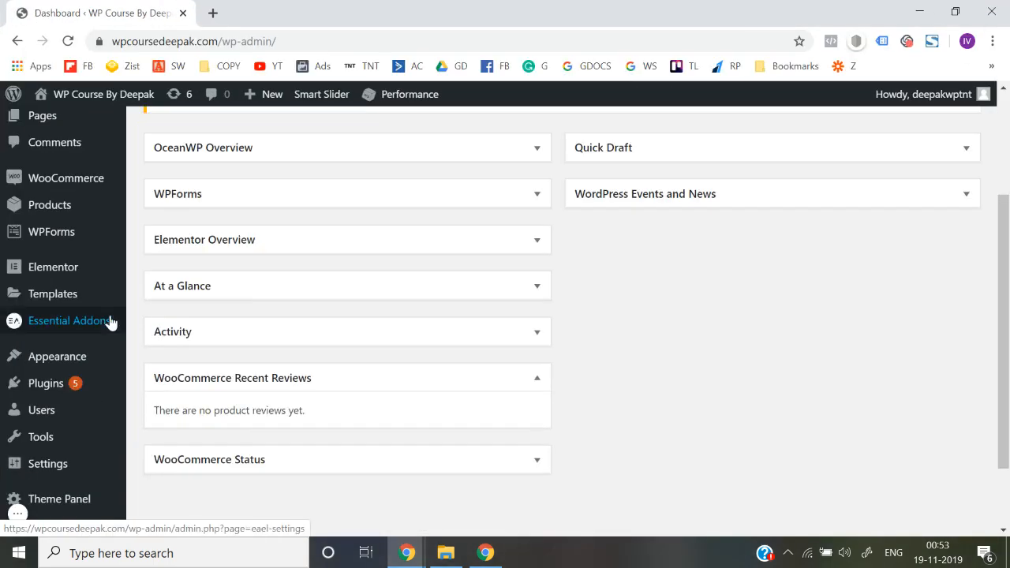
scroll(81, 388, "down", 2)
mouse_move(70, 408)
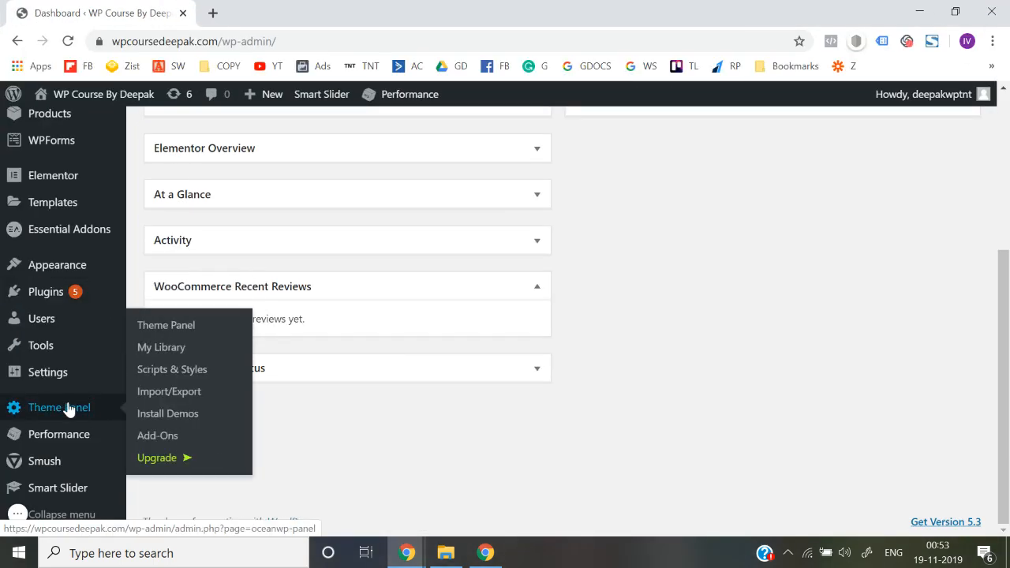
left_click(162, 349)
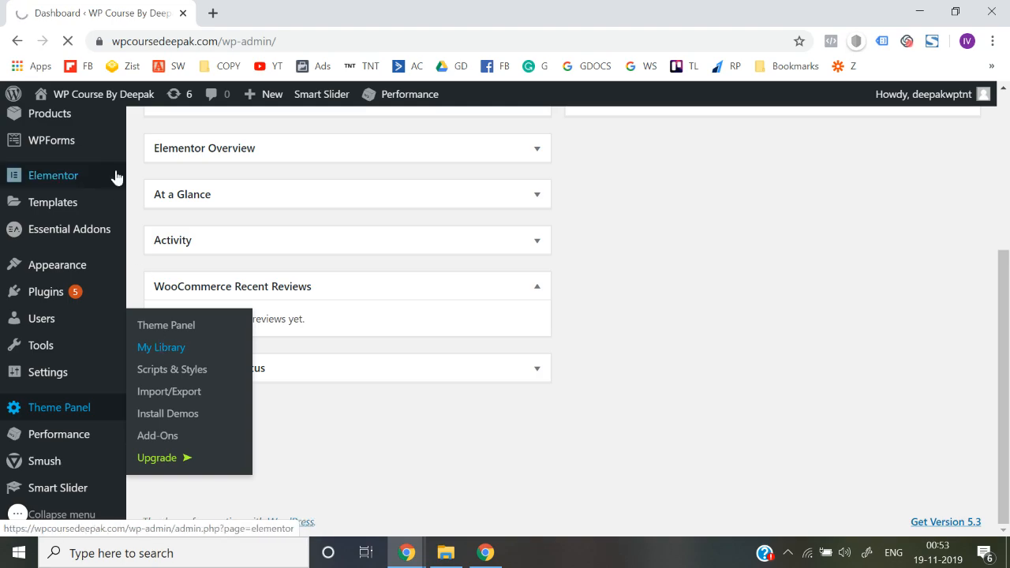
- Open the live site in a new tab and the Footer Widget template's edit page in the current one
mouse_move(83, 94)
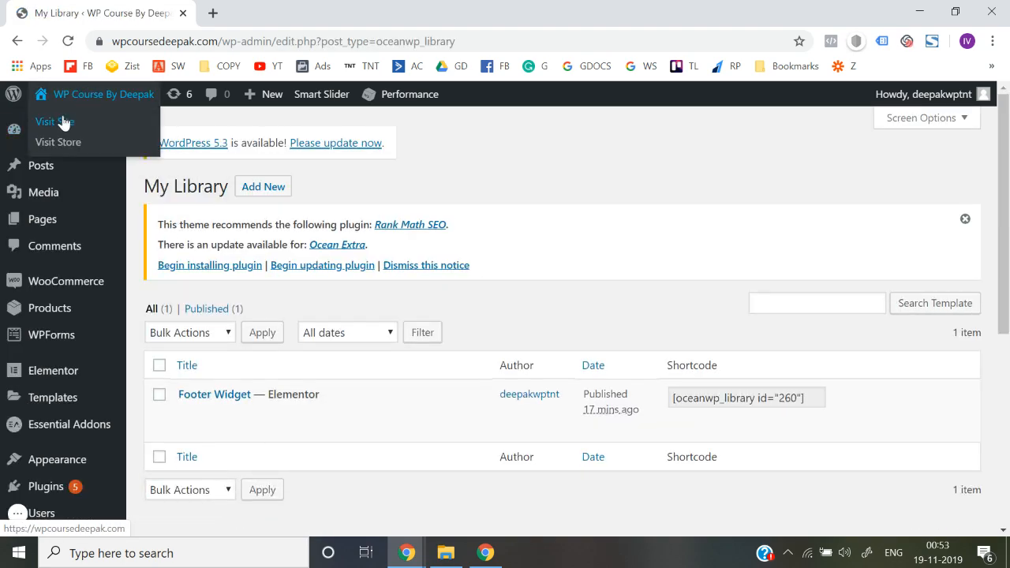
right_click(66, 120)
left_click(76, 129)
mouse_move(210, 405)
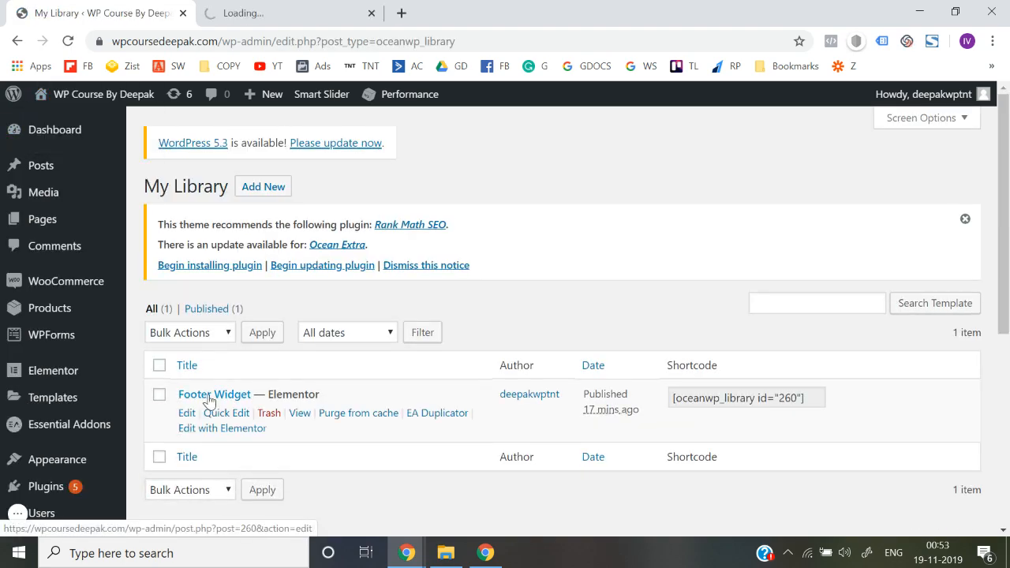
left_click(186, 416)
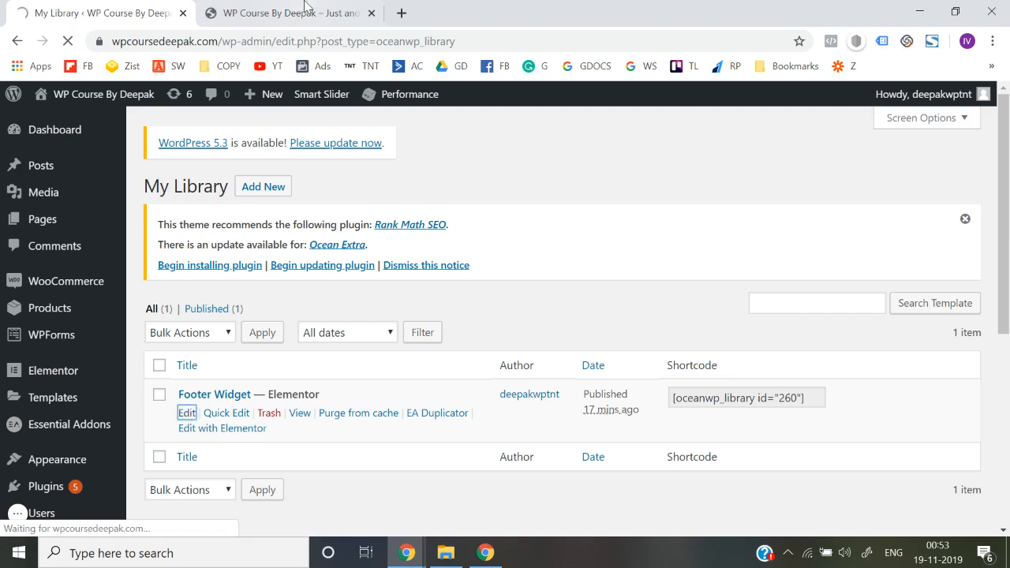
- Check the live footer, then review the Content Layout choices in the template's OceanWP Settings, keeping 100% Full Width
key("ctrl+Tab")
scroll(476, 475, "down", 5)
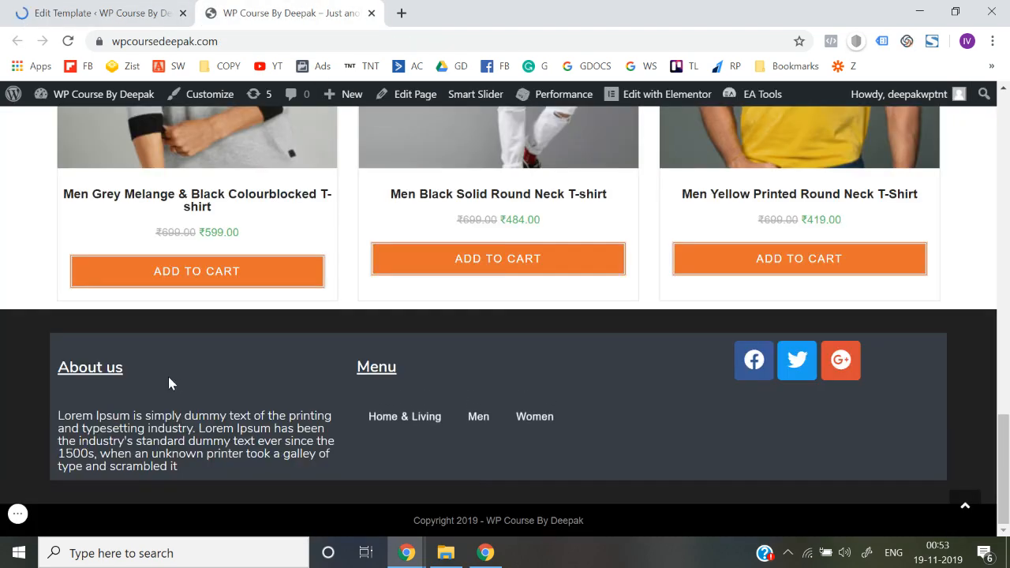
left_click(105, 7)
scroll(401, 323, "down", 7)
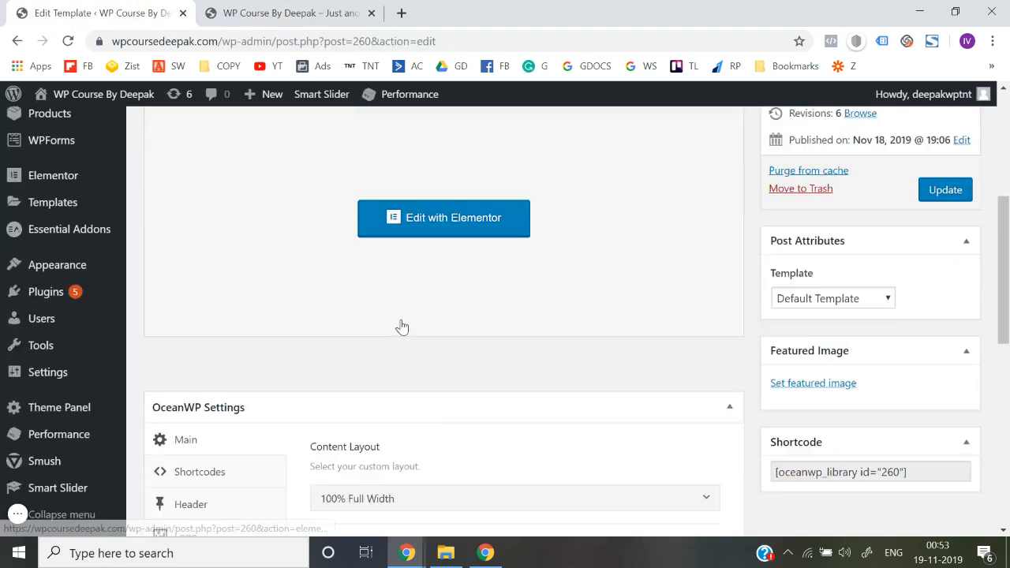
left_click(395, 298)
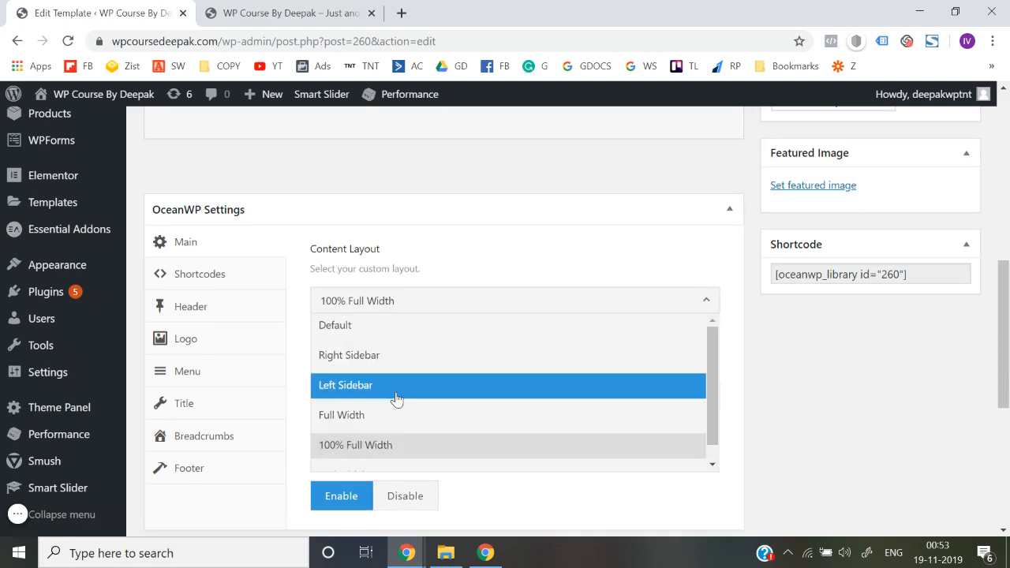
scroll(395, 399, "down", 1)
left_click(378, 428)
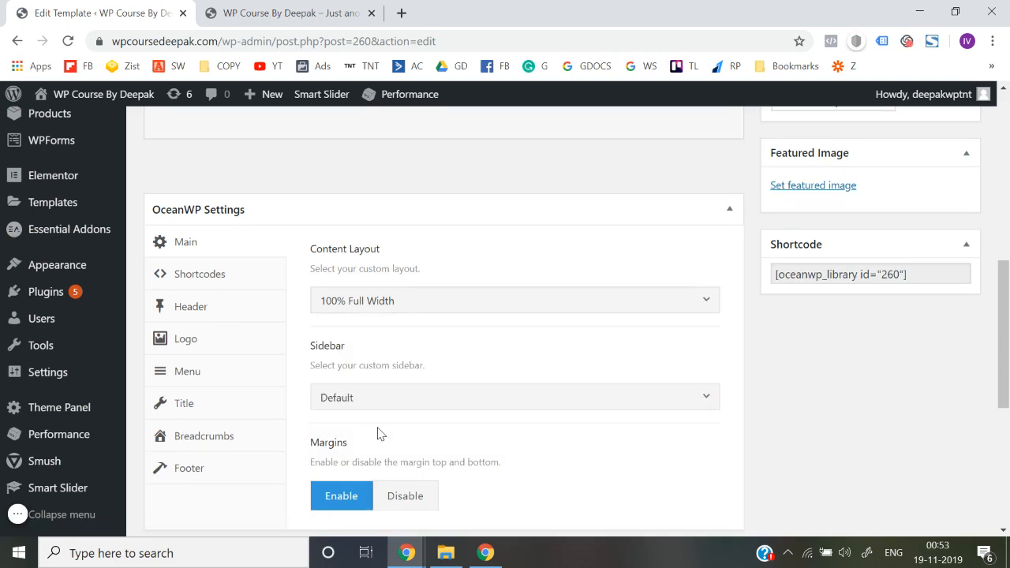
- Recheck the live footer, then review the Sidebar choices in the template's OceanWP Settings, keeping Default
left_click(272, 13)
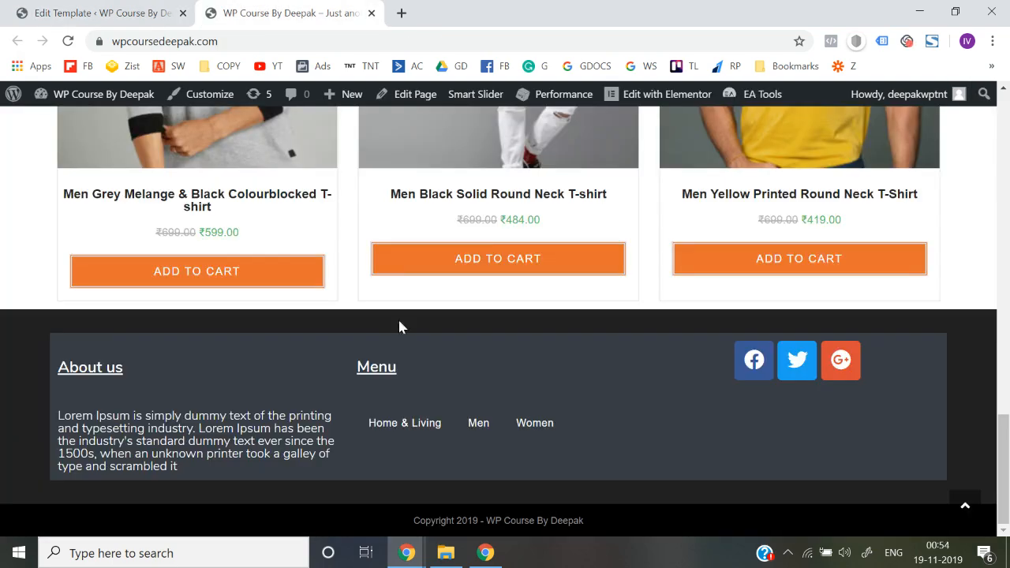
left_click(66, 10)
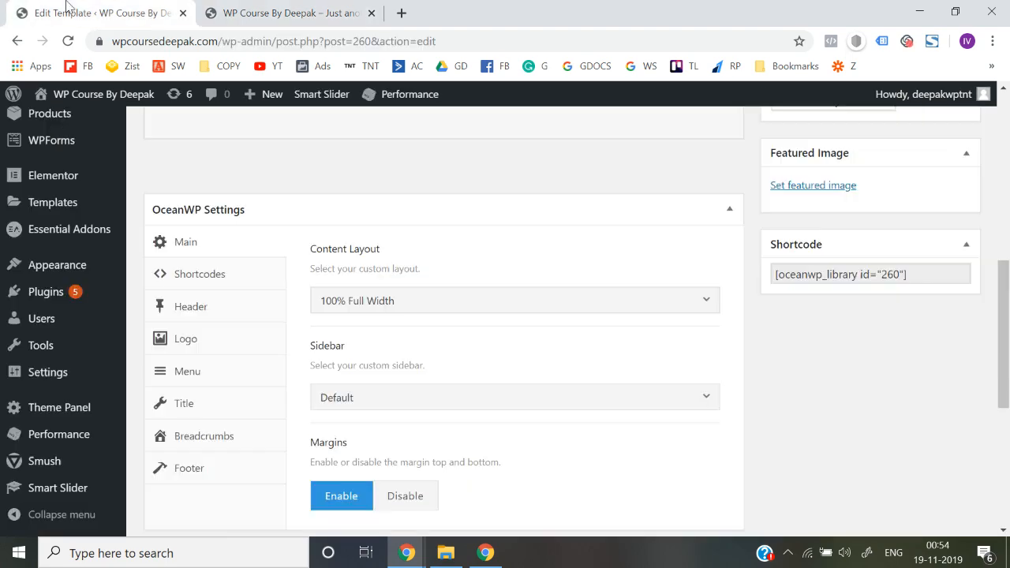
scroll(439, 352, "down", 1)
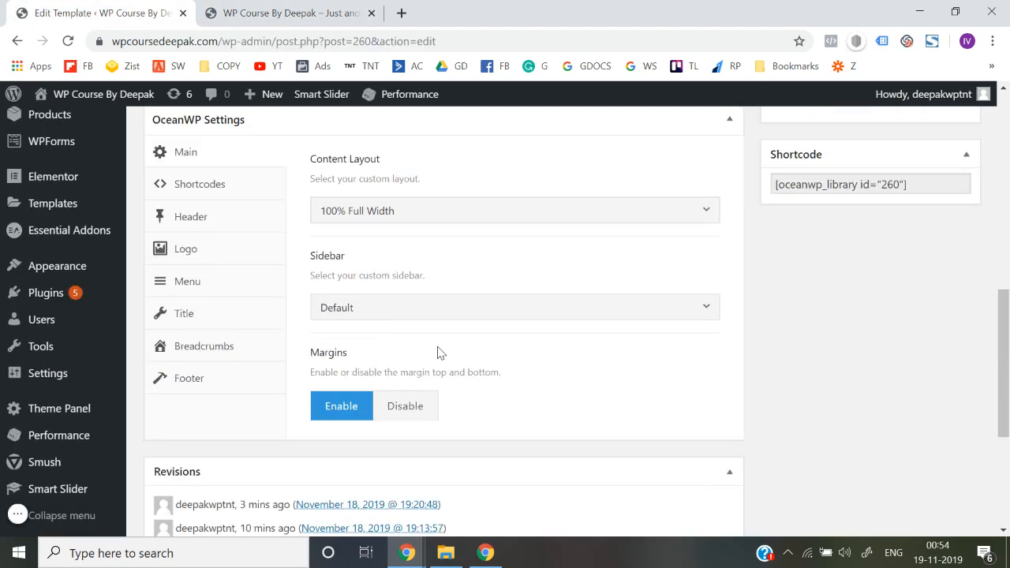
left_click(381, 308)
scroll(383, 417, "down", 3)
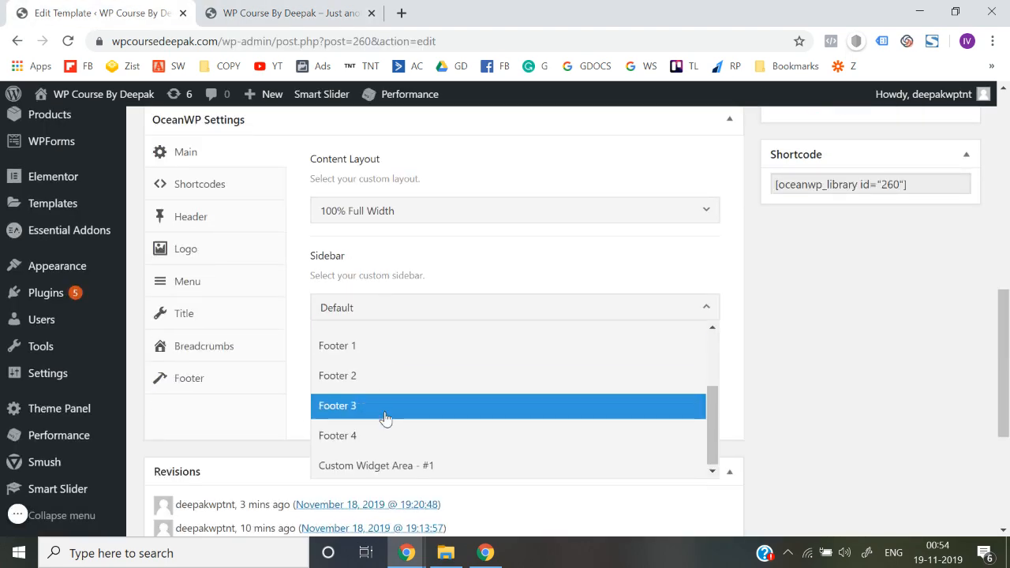
scroll(404, 473, "up", 3)
scroll(402, 358, "down", 2)
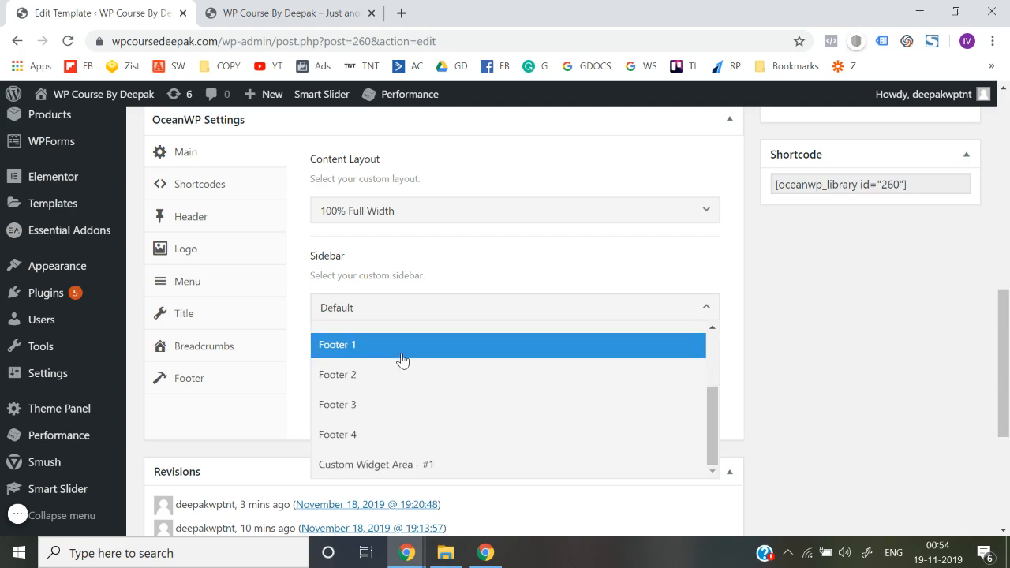
scroll(402, 359, "up", 1)
scroll(403, 358, "up", 2)
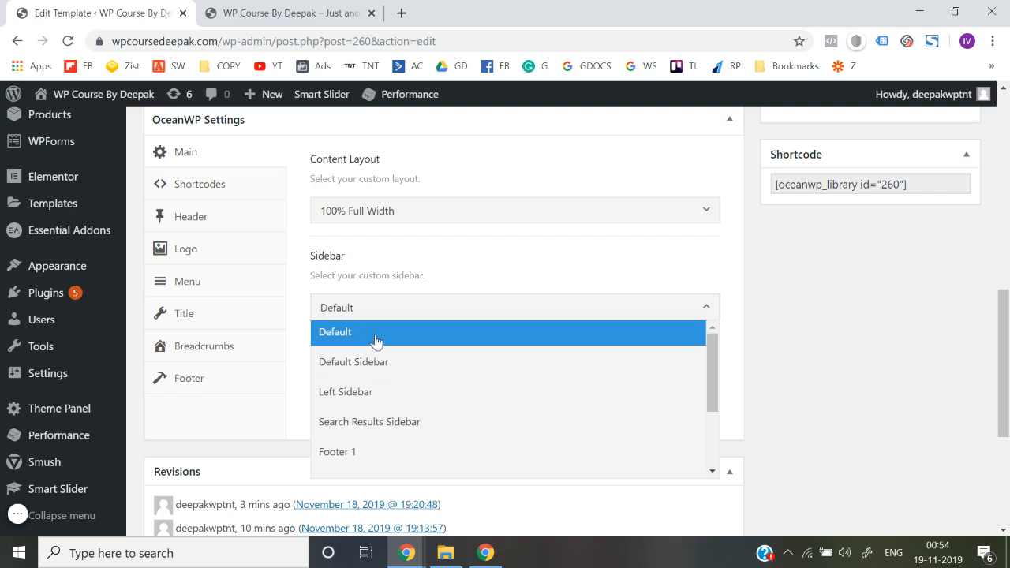
left_click(375, 341)
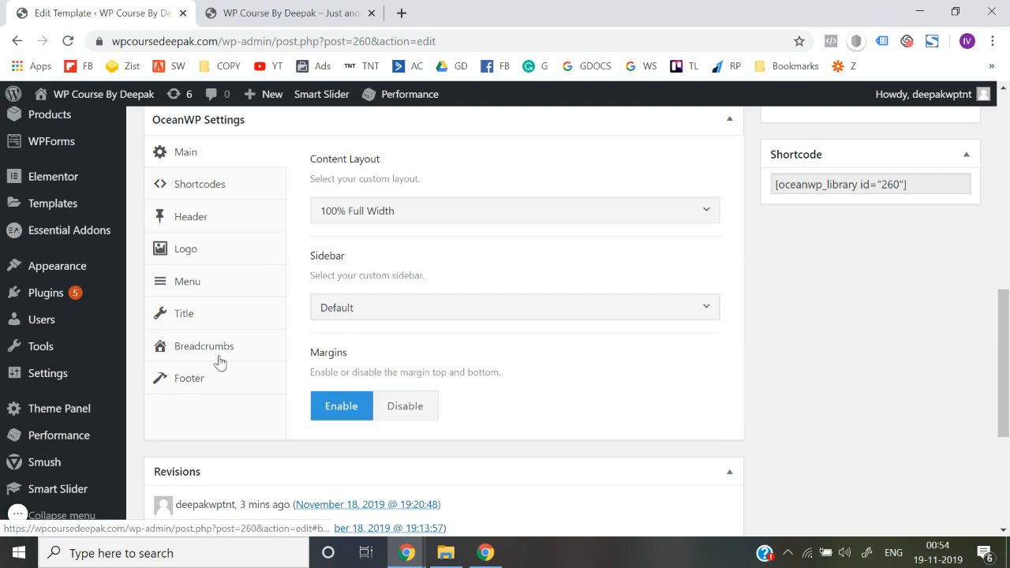
- Examine the Footer options in the template's OceanWP Settings and compare them with the live site's footer
left_click(208, 390)
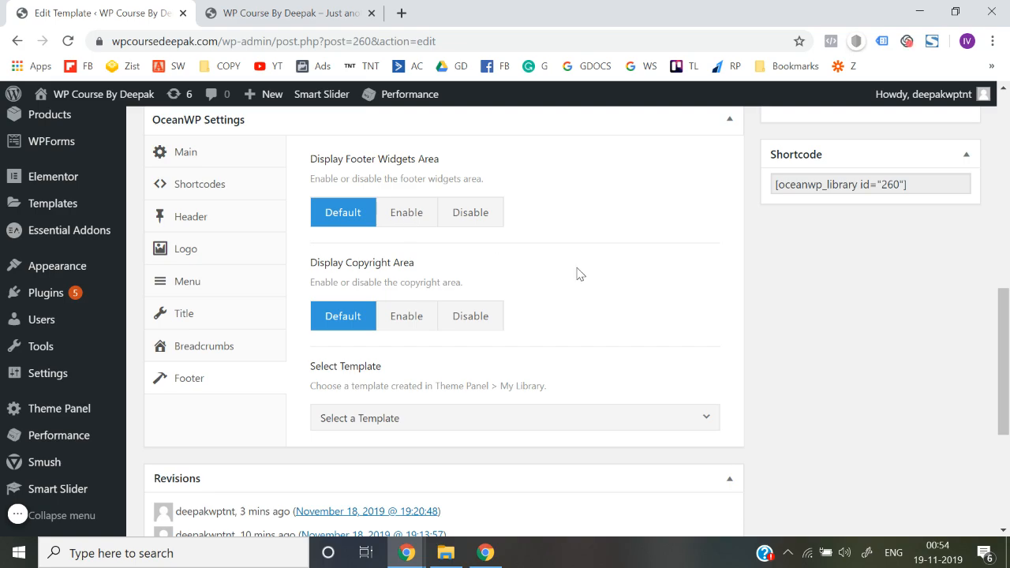
scroll(580, 274, "up", 1)
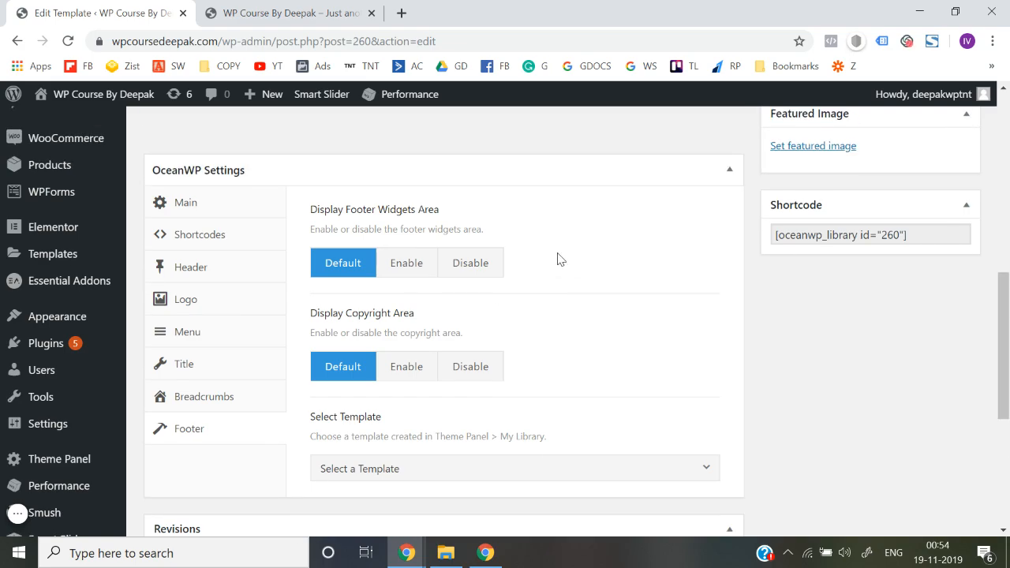
left_click(304, 11)
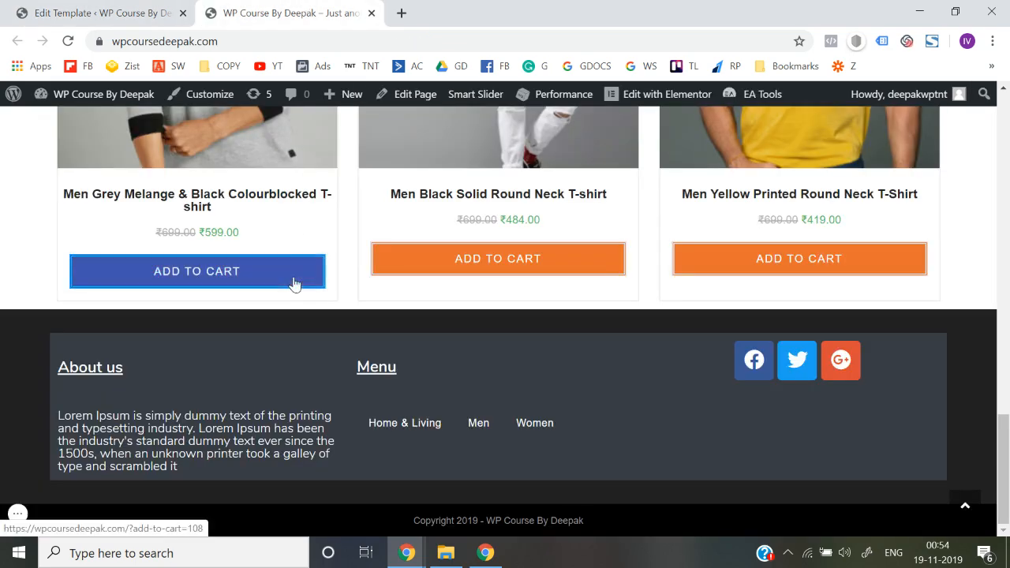
left_click(131, 6)
left_click(251, 8)
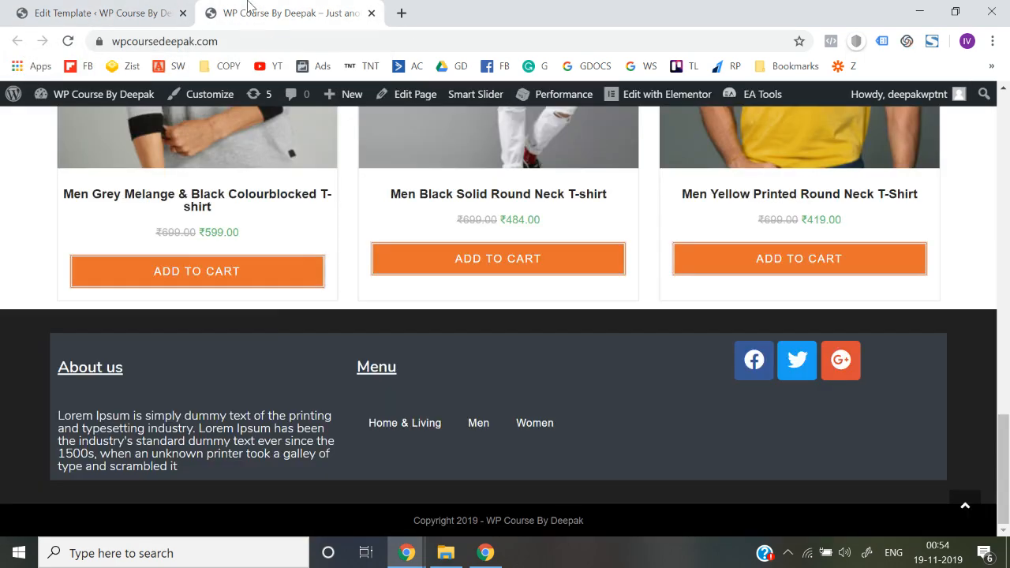
left_click(105, 9)
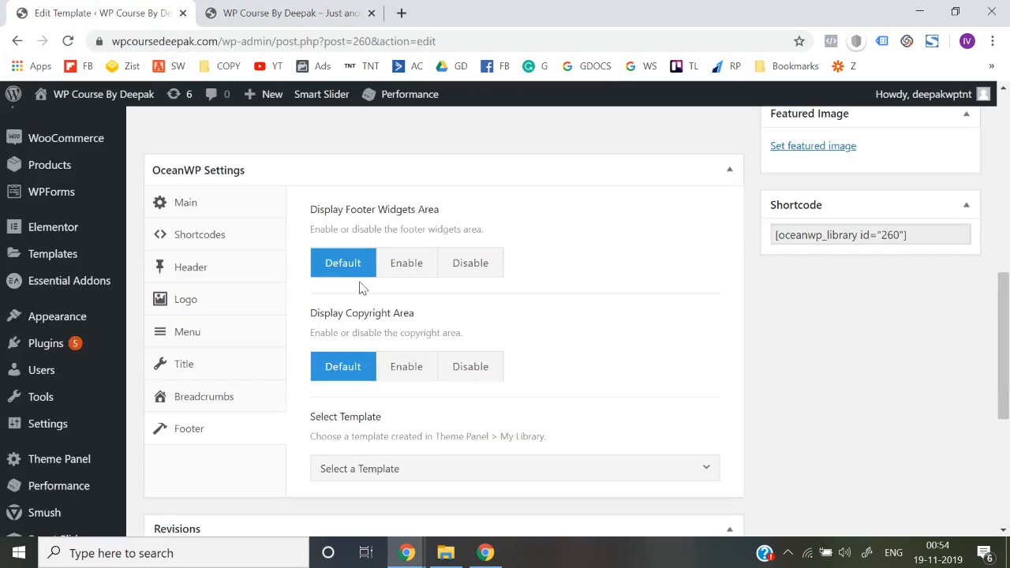
- Open the Footer Widget template in the Elementor editor, checking the live footer while it loads
scroll(384, 314, "up", 10)
scroll(408, 349, "down", 1)
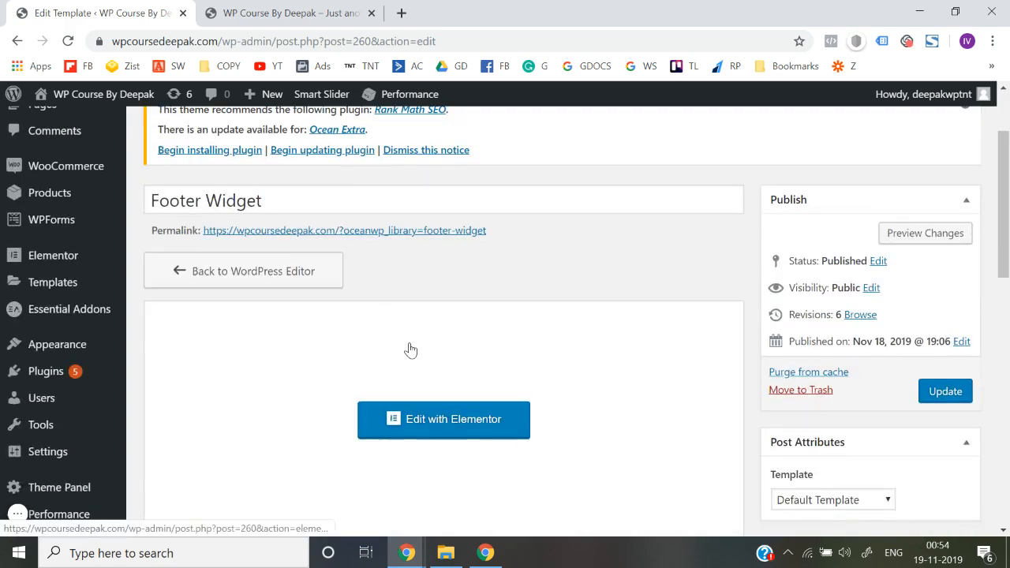
left_click(447, 430)
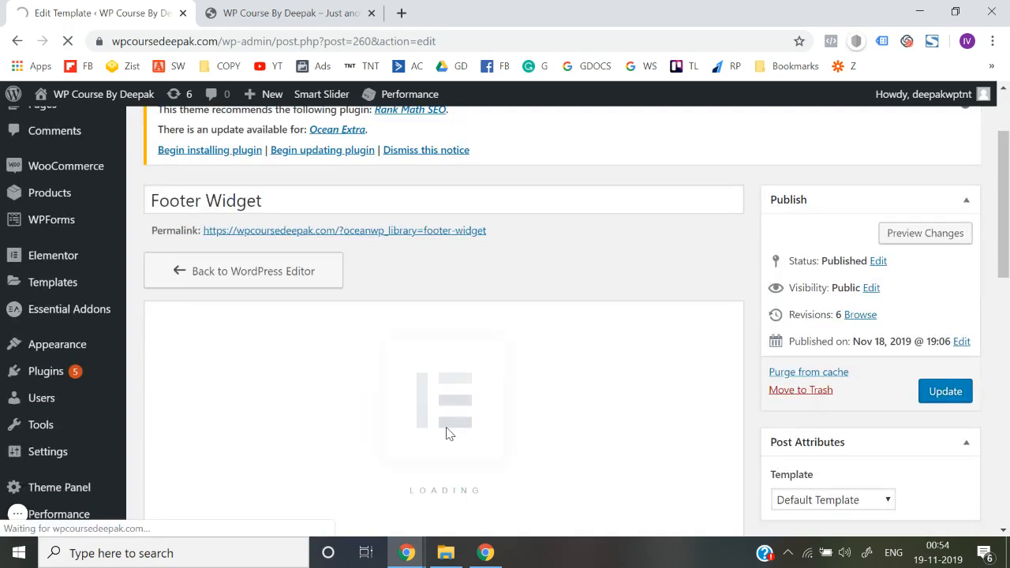
key("ctrl+Tab")
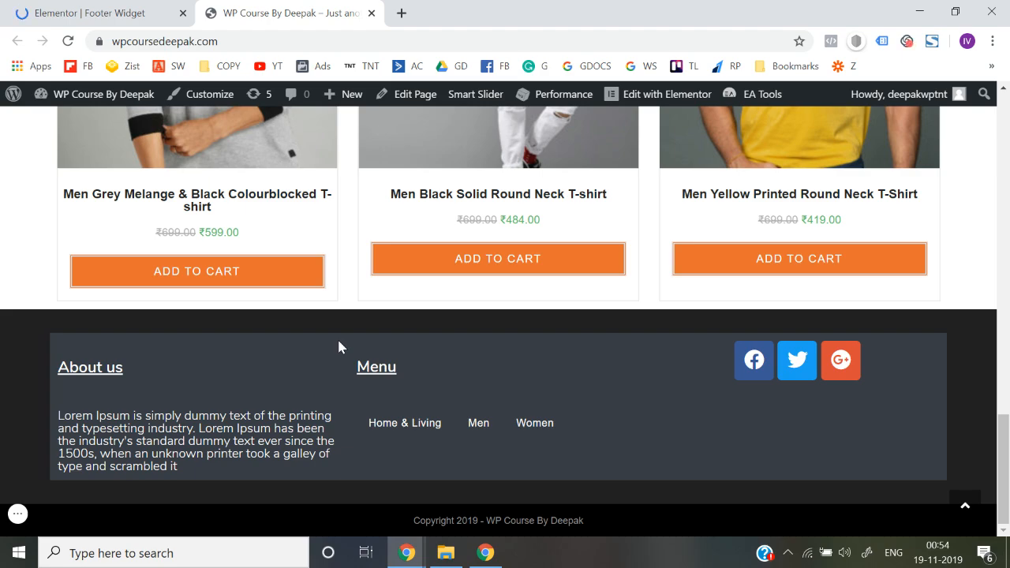
left_click(118, 12)
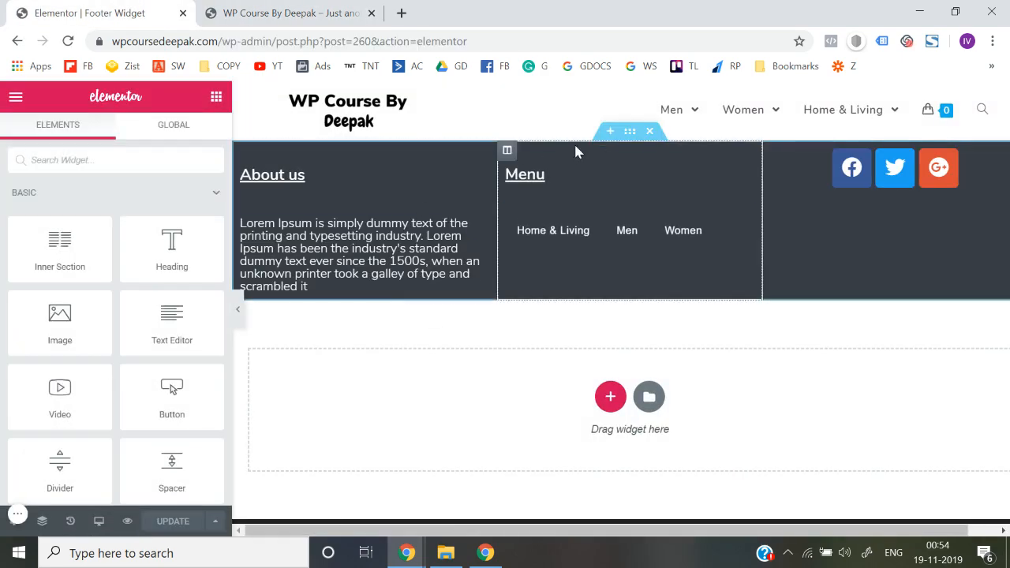
- Copy the background colour code from the footer section's style settings and close the Elementor tab
left_click(628, 135)
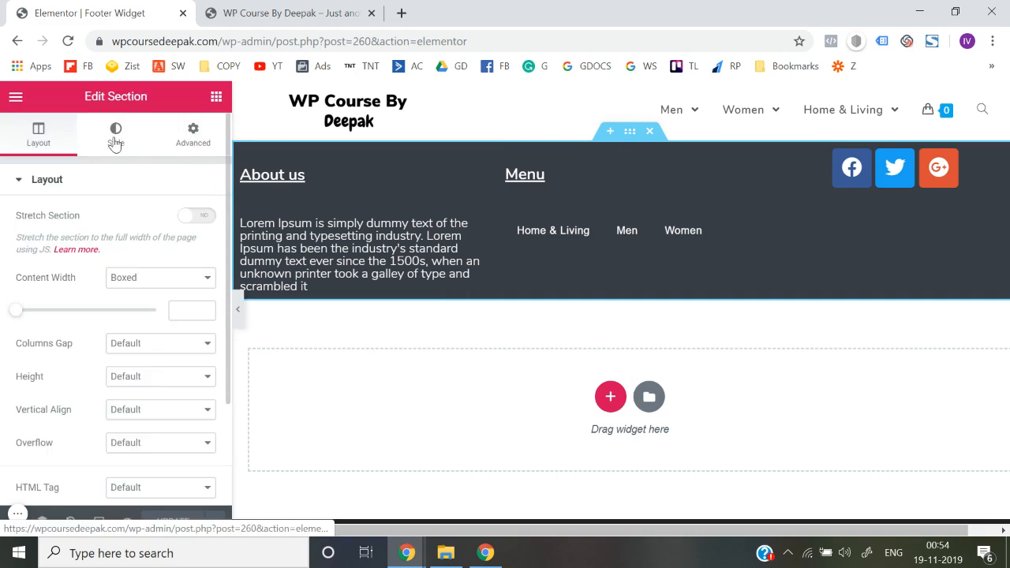
left_click(116, 135)
left_click(195, 294)
triple_click(73, 280)
key("ctrl+c")
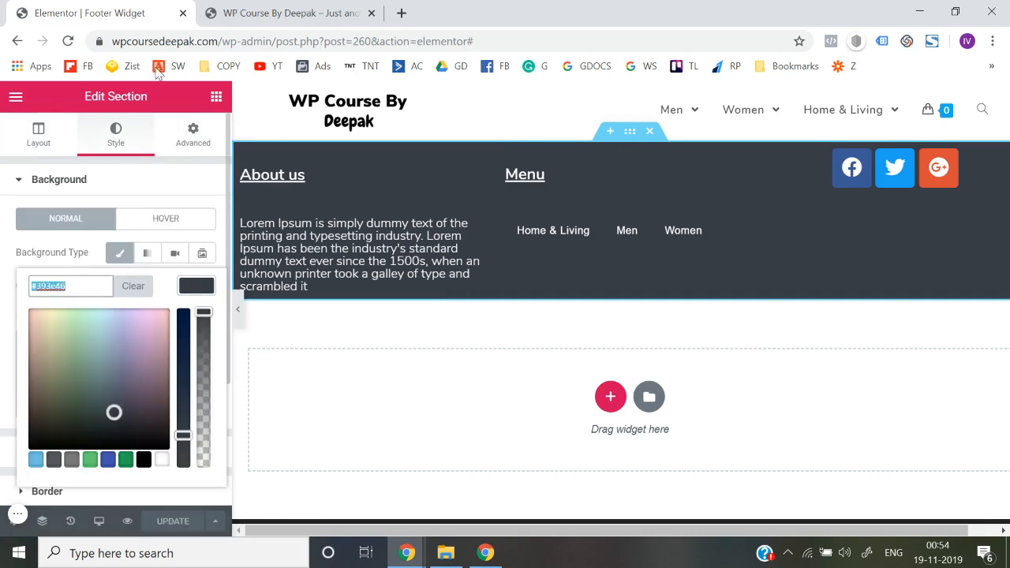
left_click(183, 12)
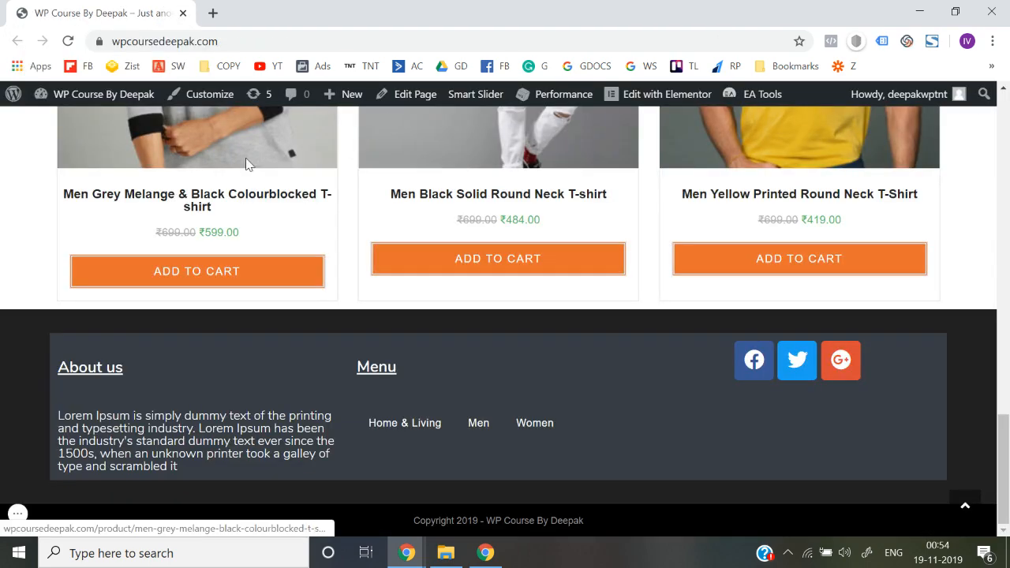
- Open the Footer Widgets settings in the live site's Customizer and bring the footer into the preview
left_click(203, 99)
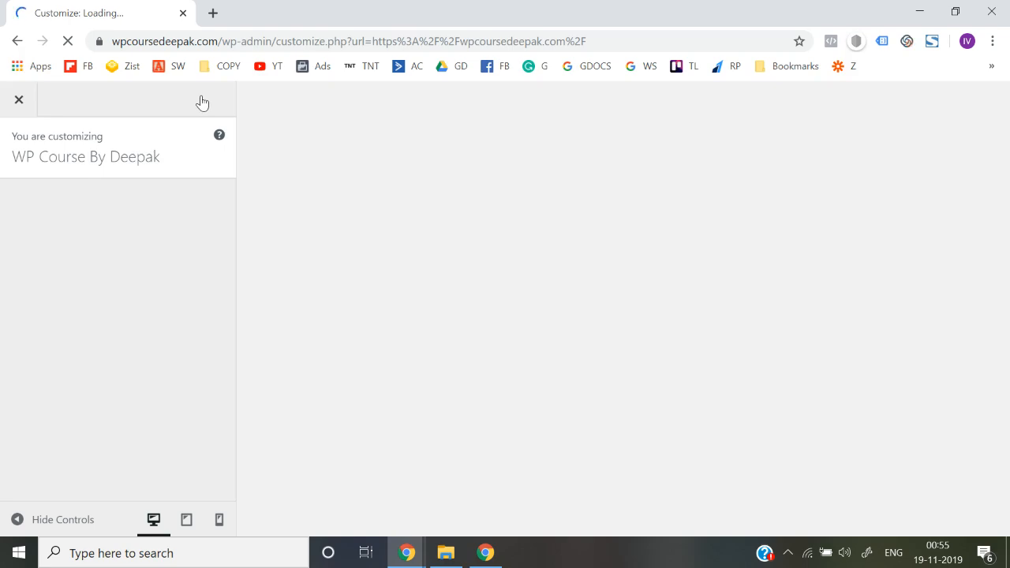
scroll(156, 369, "down", 3)
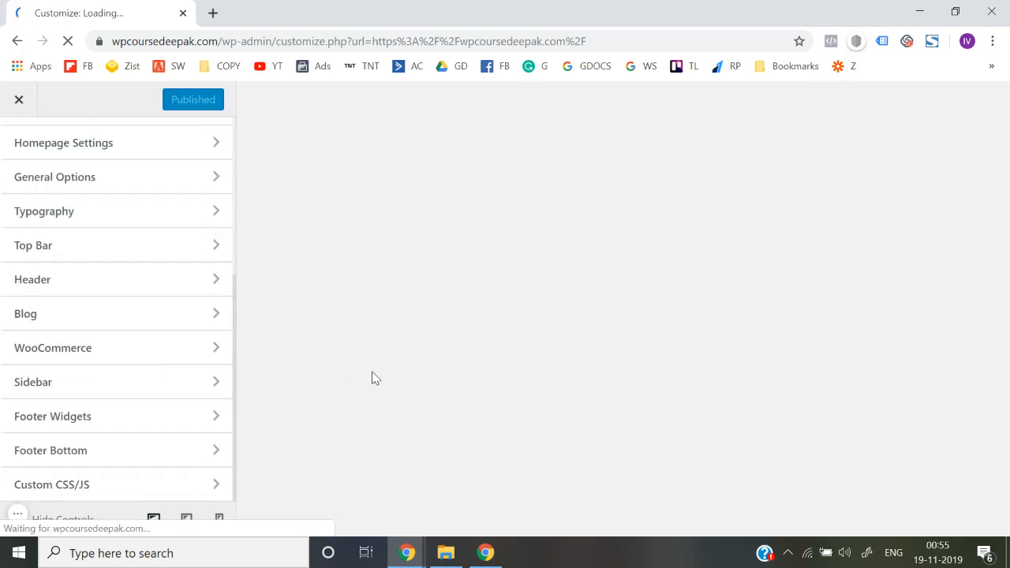
scroll(372, 377, "down", 15)
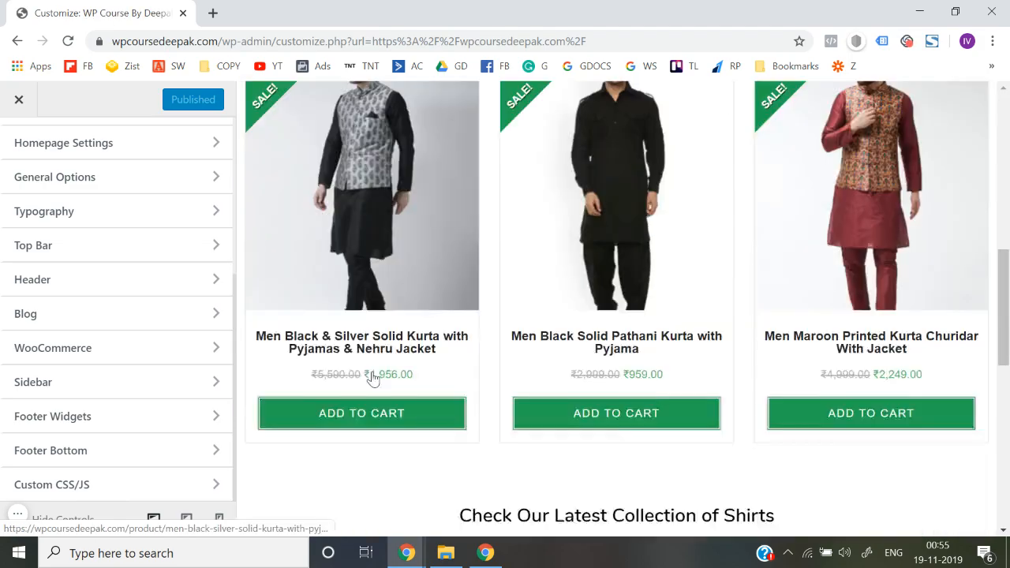
left_click(105, 416)
- Disable Add Container for the footer widgets so the template spans the full width
scroll(107, 413, "down", 1)
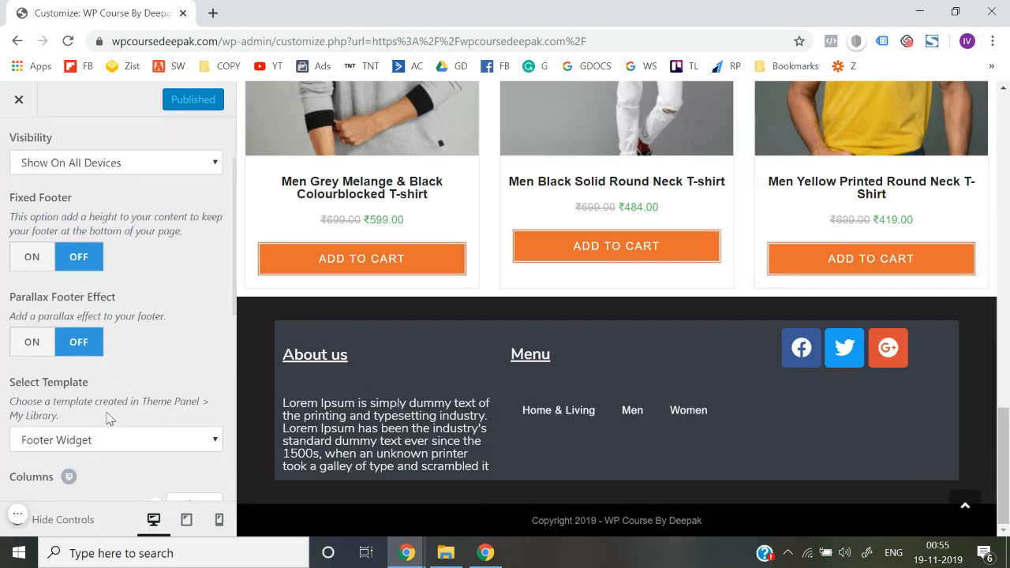
scroll(108, 418, "up", 1)
scroll(107, 413, "down", 1)
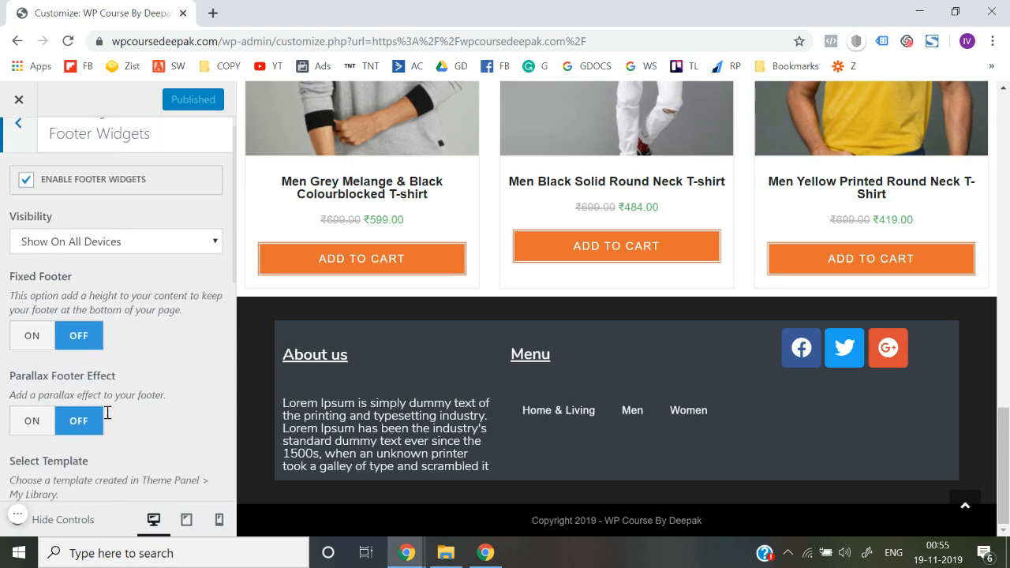
scroll(108, 418, "down", 3)
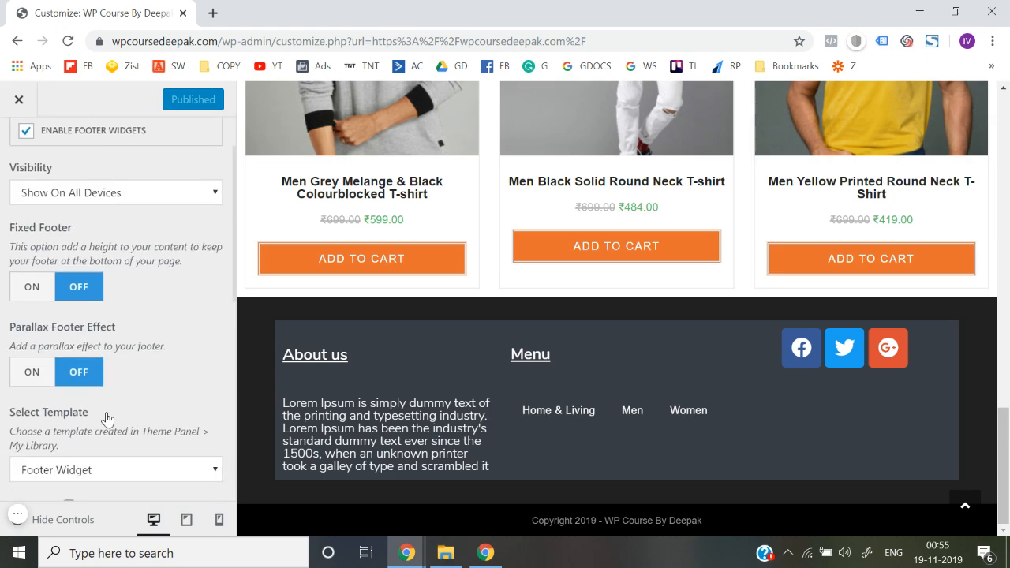
scroll(108, 418, "down", 2)
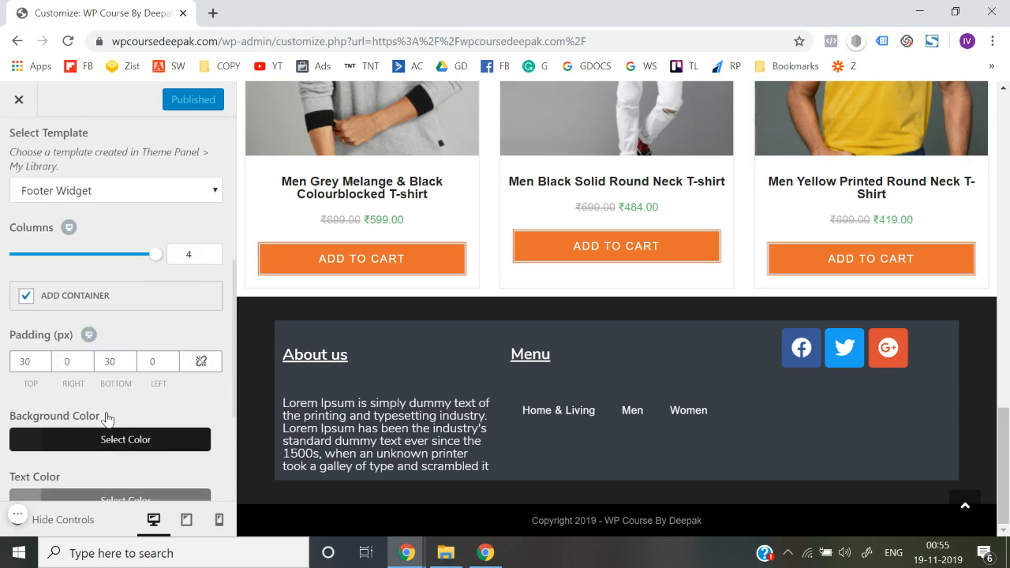
left_click(26, 299)
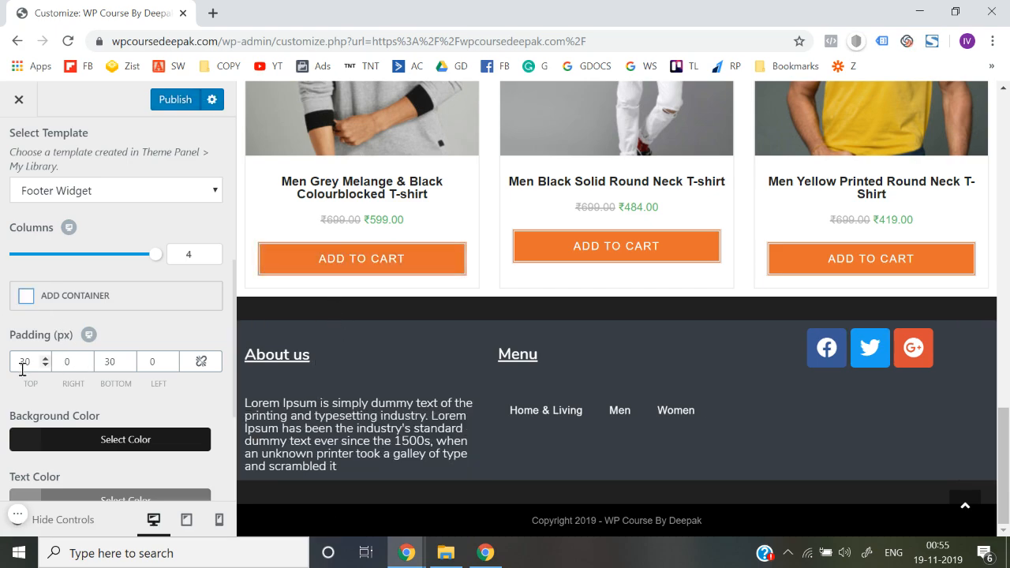
- Clear the footer widgets' top, right, bottom and left padding values
key("Tab")
key("BackSpace")
key("Tab")
key("BackSpace")
key("Tab")
key("BackSpace")
key("Tab")
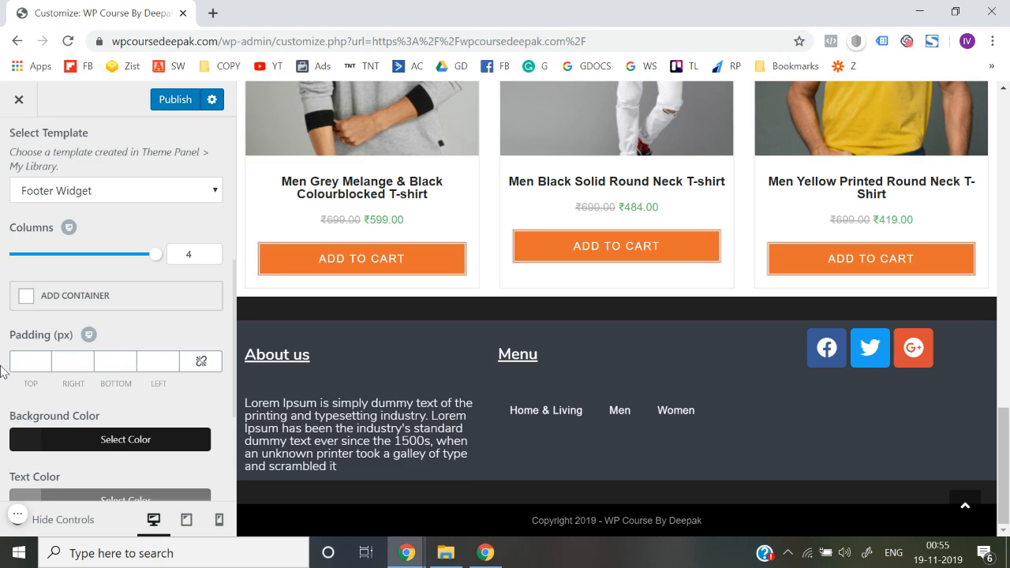
- Set the footer widgets' Background Color to the copied code #393e46 and close the colour picker
scroll(2, 371, "down", 4)
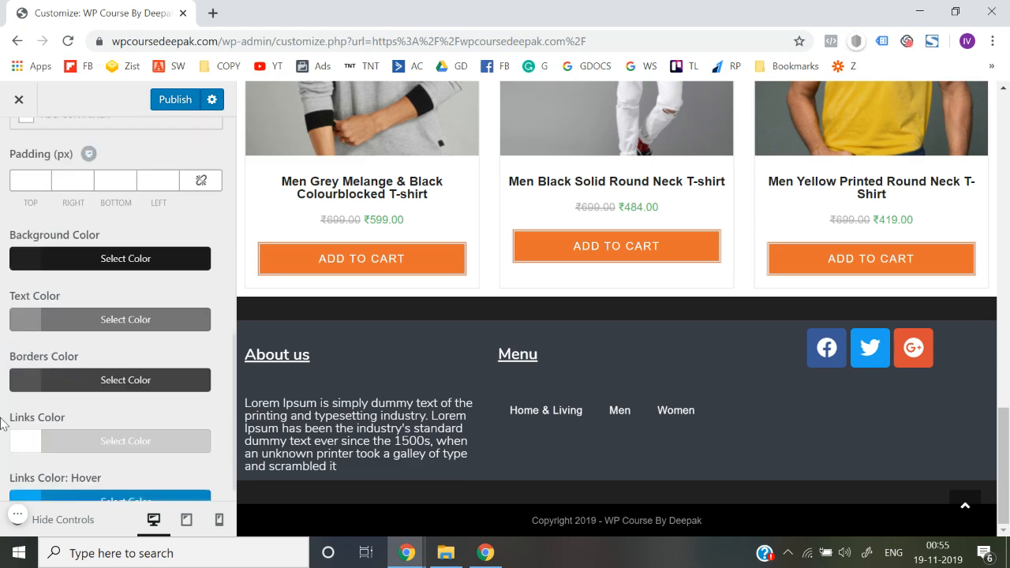
scroll(2, 424, "down", 1)
scroll(3, 412, "up", 5)
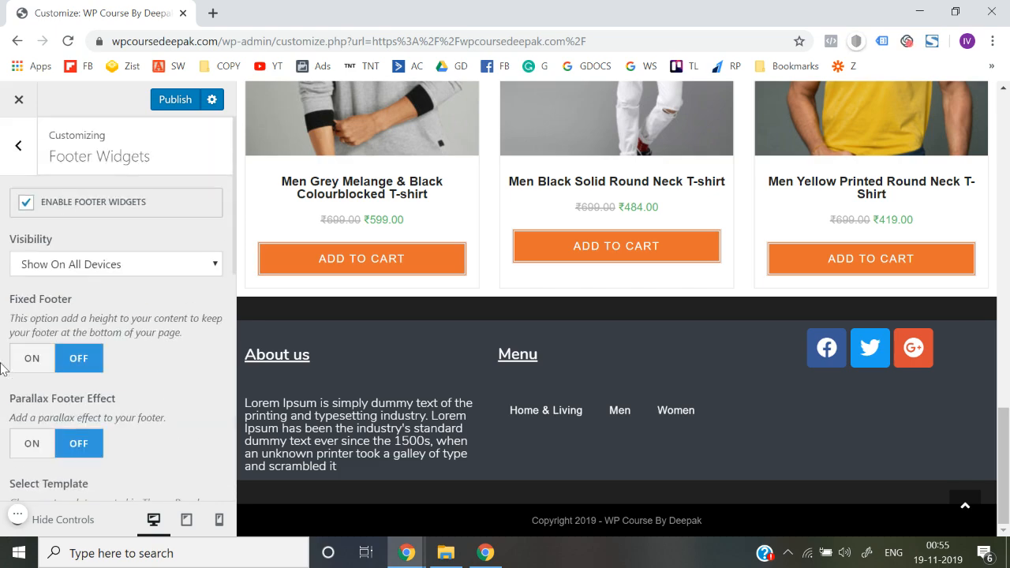
scroll(1, 406, "down", 5)
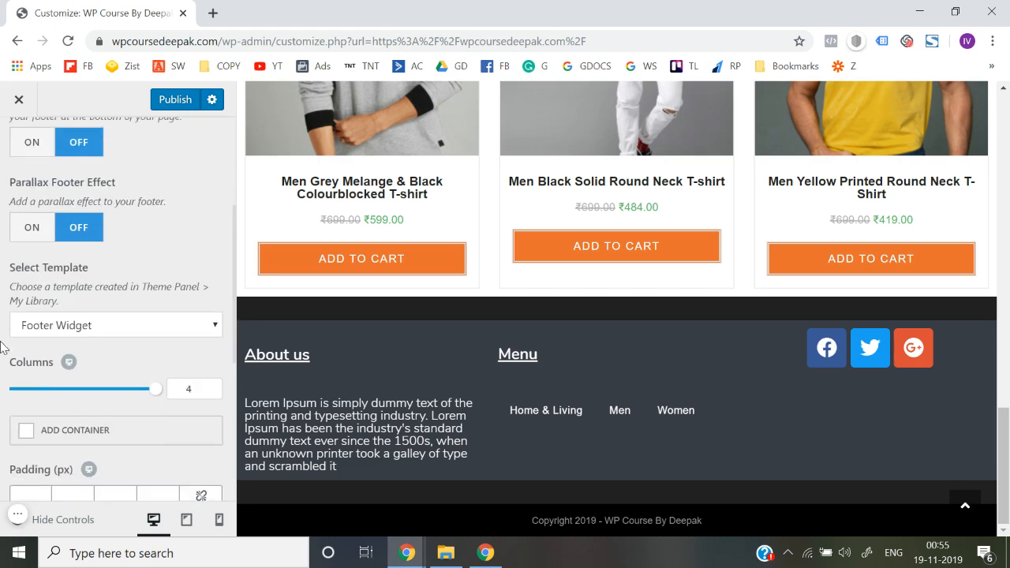
scroll(3, 347, "down", 6)
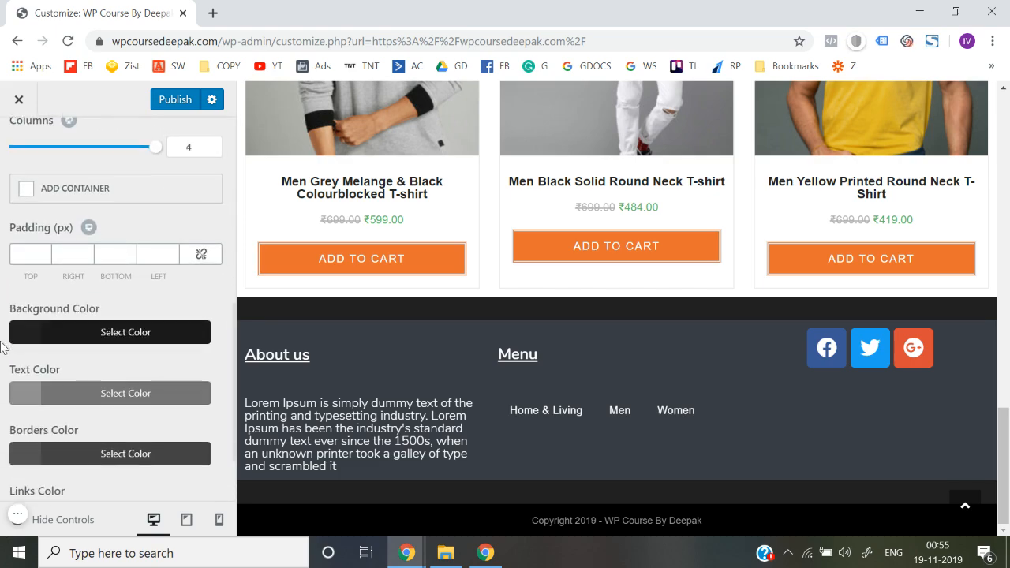
scroll(2, 347, "down", 2)
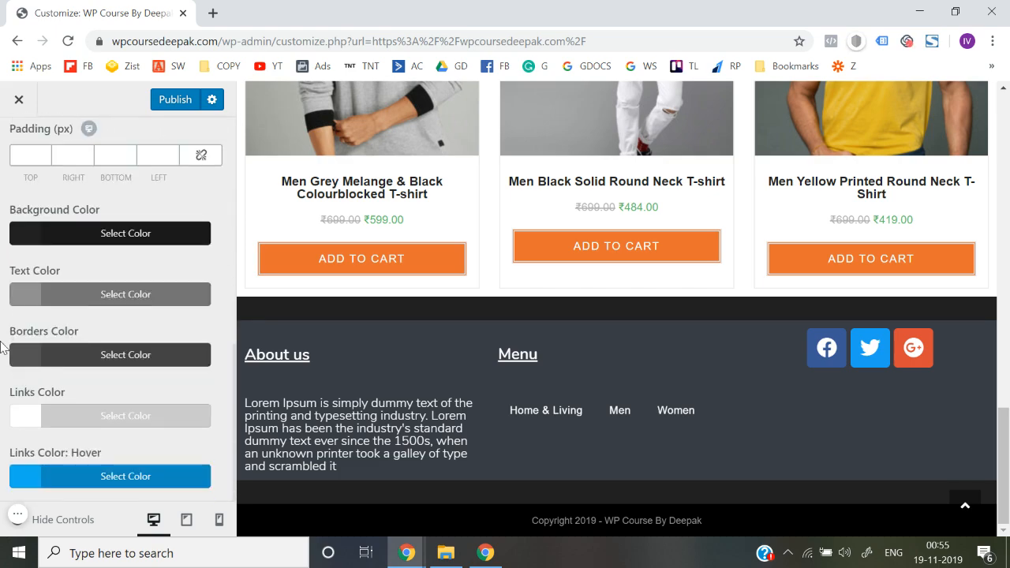
left_click(72, 238)
triple_click(57, 263)
key("ctrl+v")
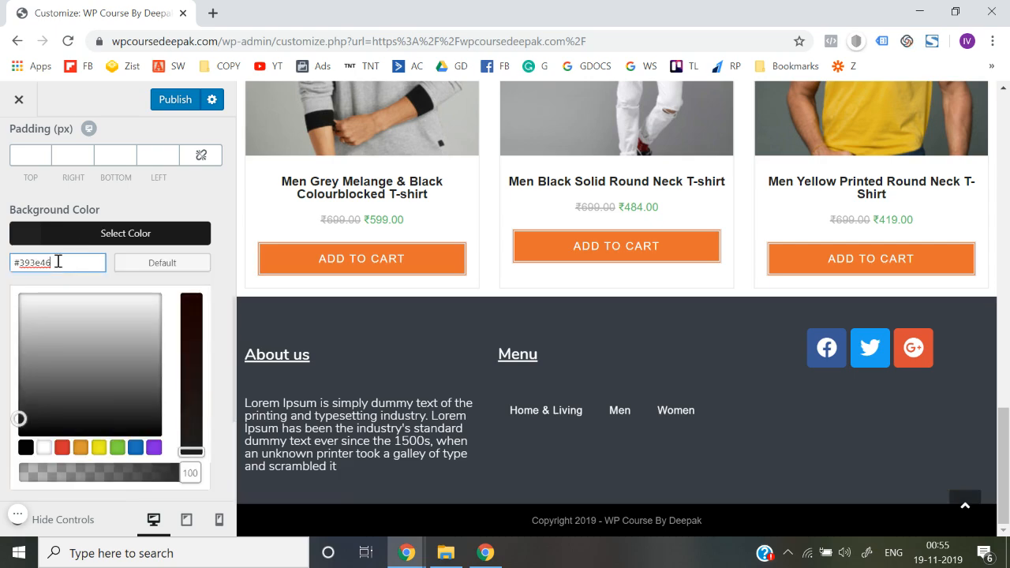
left_click(2, 281)
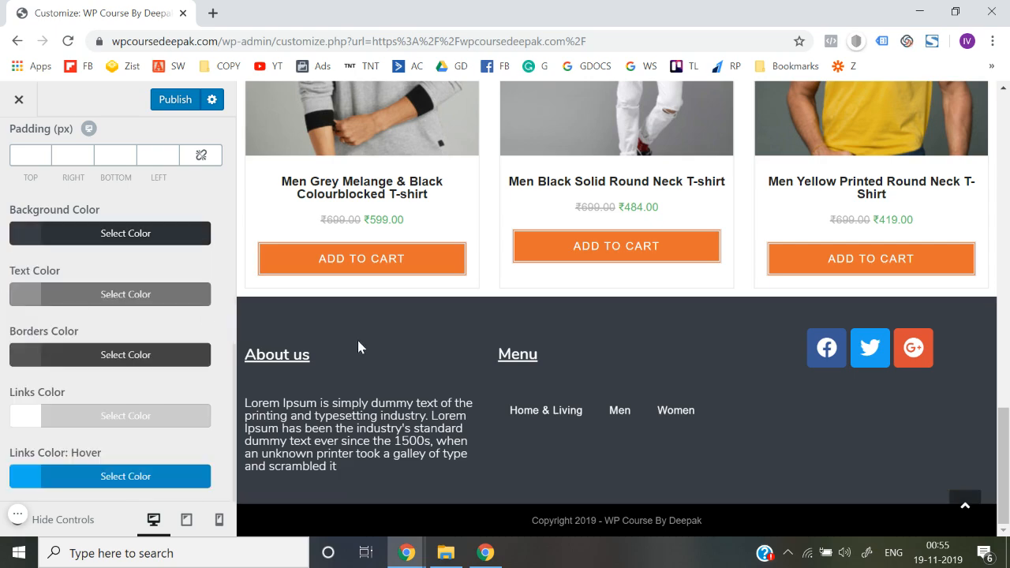
- Publish the footer widget changes and close the Customizer to return to the live homepage
left_click(168, 99)
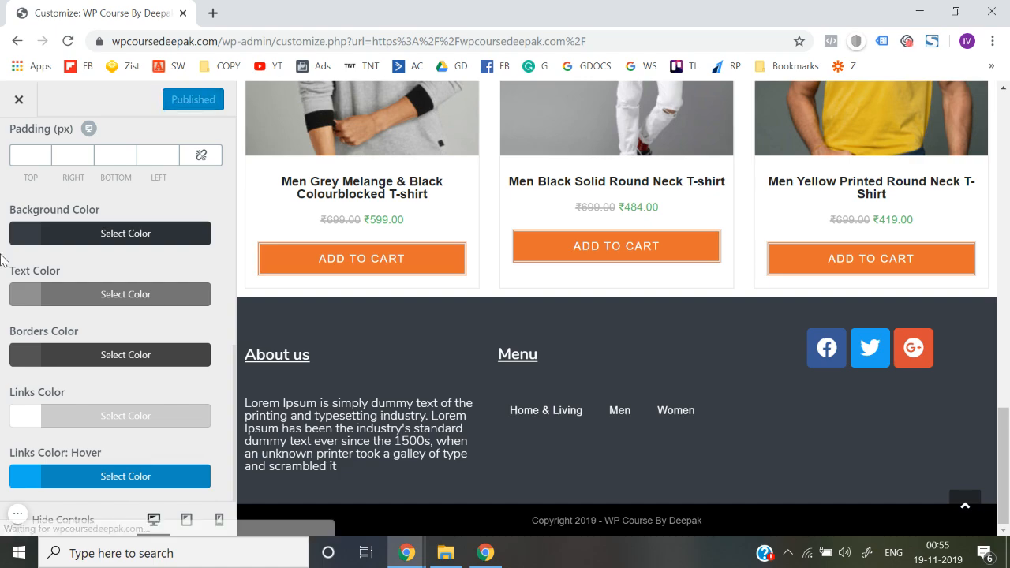
scroll(3, 261, "up", 10)
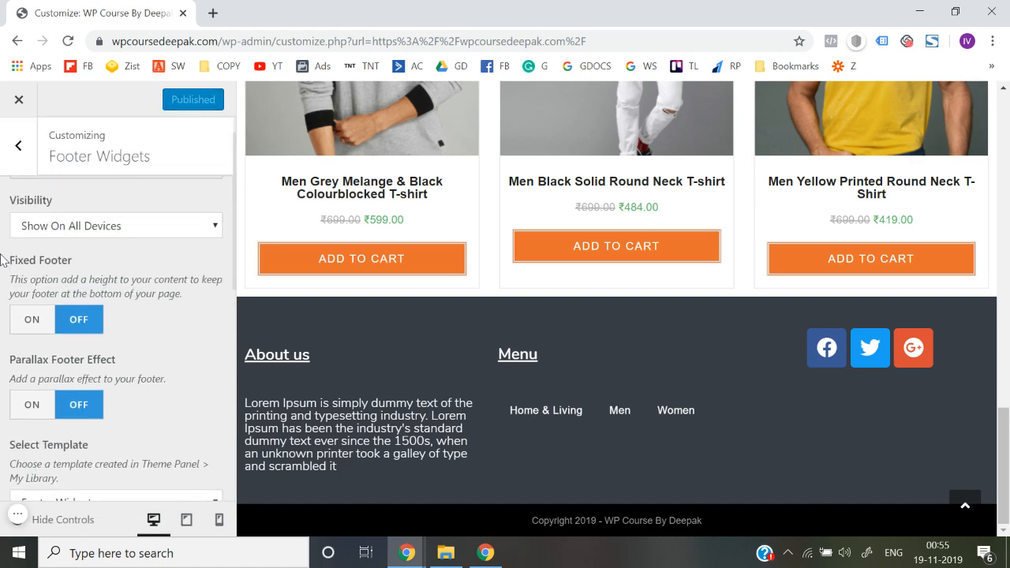
left_click(18, 101)
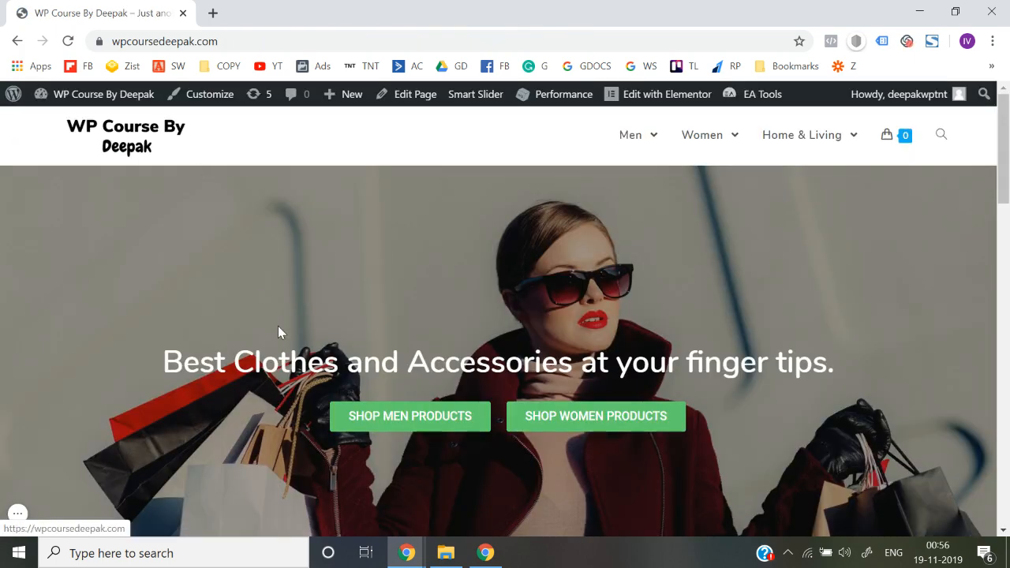
- Examine the footer on the live homepage and on the Men Grey Melange & Black Colourblocked T-shirt product page
scroll(278, 326, "down", 5)
scroll(278, 326, "down", 10)
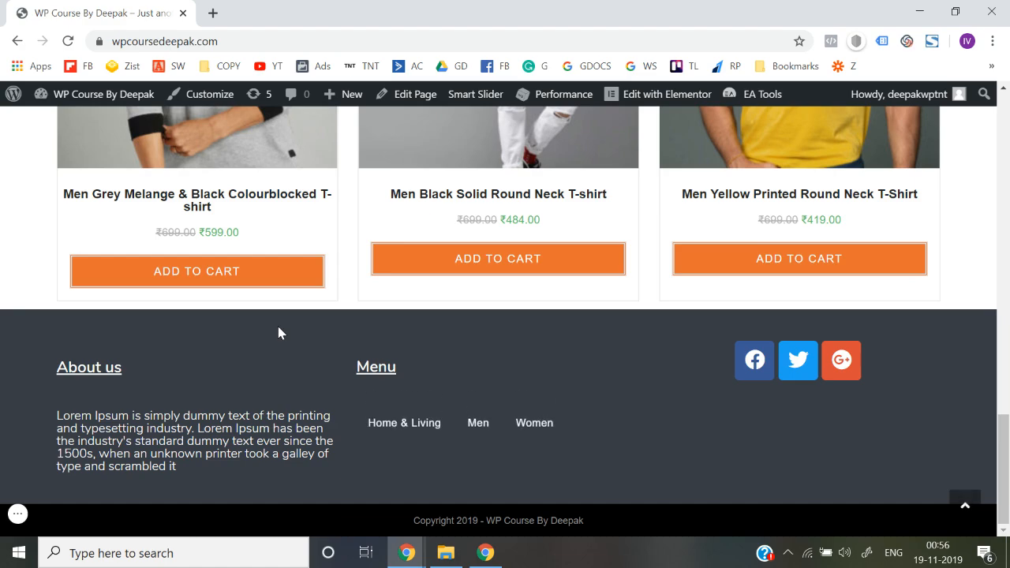
scroll(315, 332, "up", 4)
left_click(183, 291)
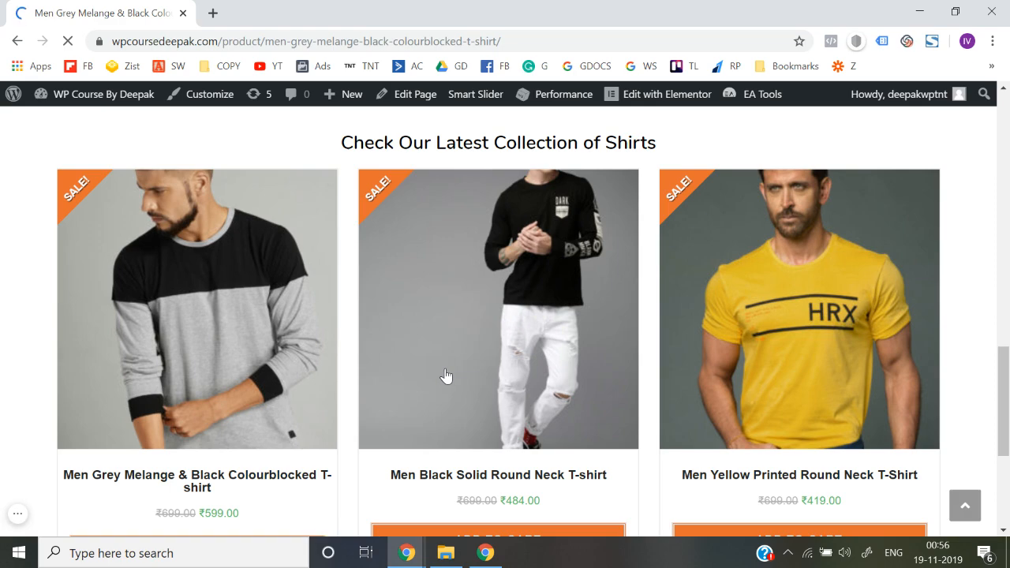
scroll(446, 377, "down", 15)
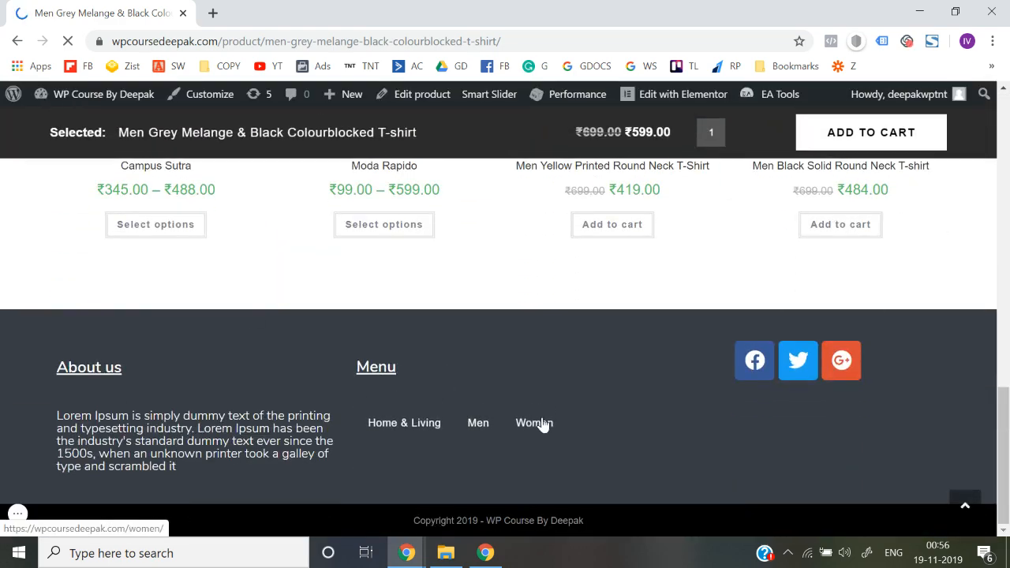
scroll(543, 424, "up", 15)
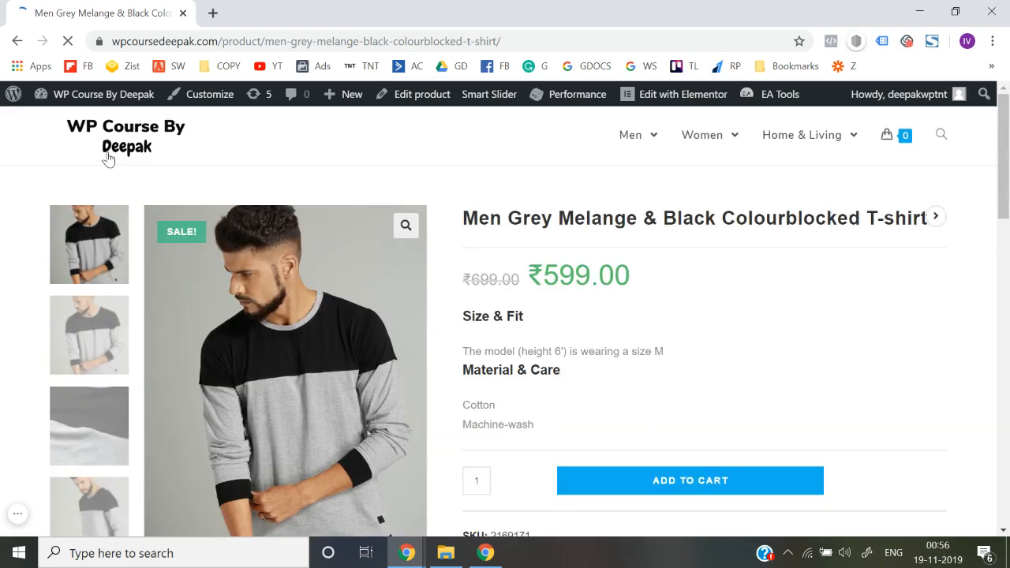
- Return to the homepage to review its footer, and examine the footer on the Men Black Solid Round Neck T-shirt product page
left_click(110, 154)
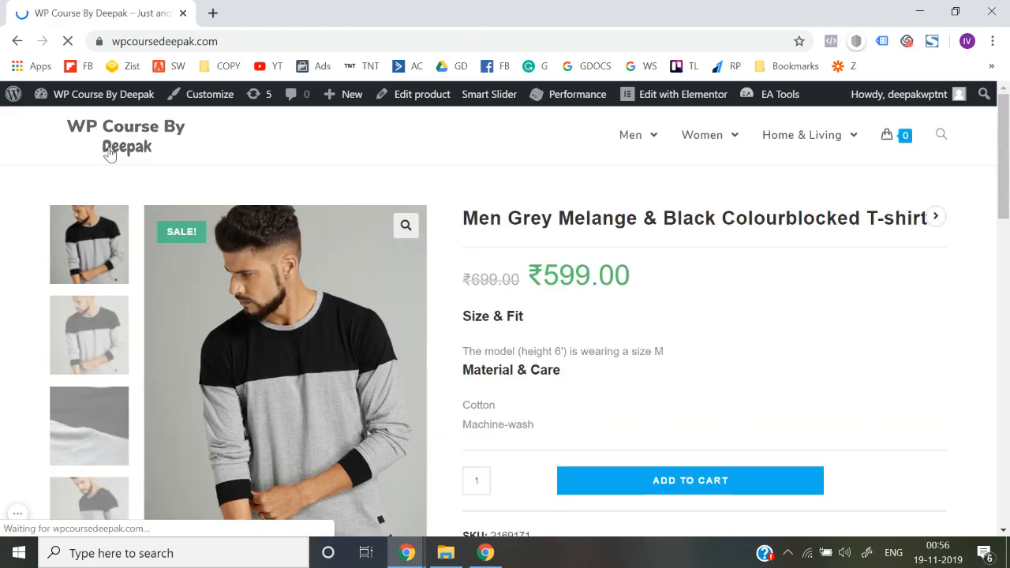
scroll(394, 323, "down", 15)
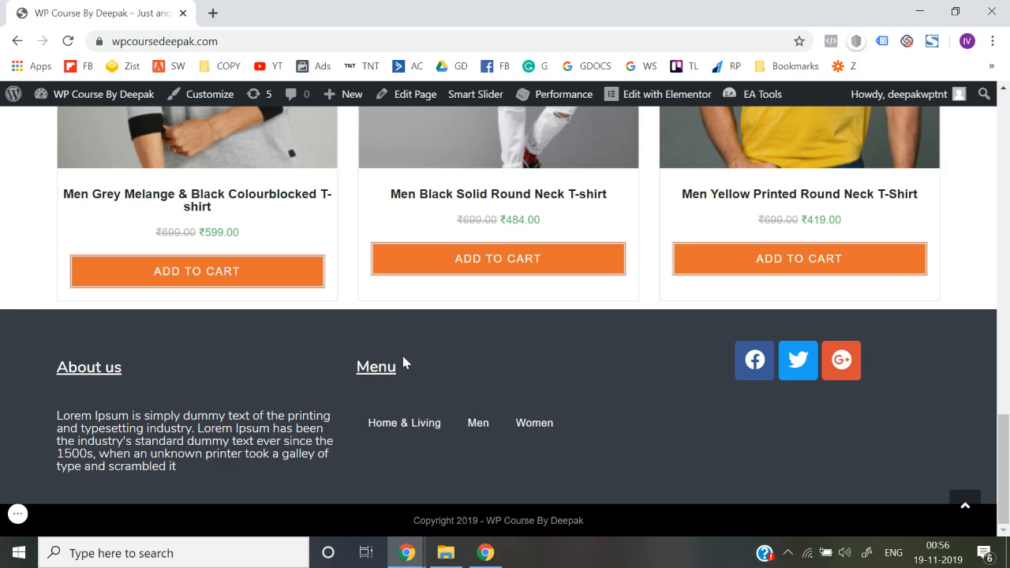
scroll(404, 361, "up", 2)
left_click(464, 262)
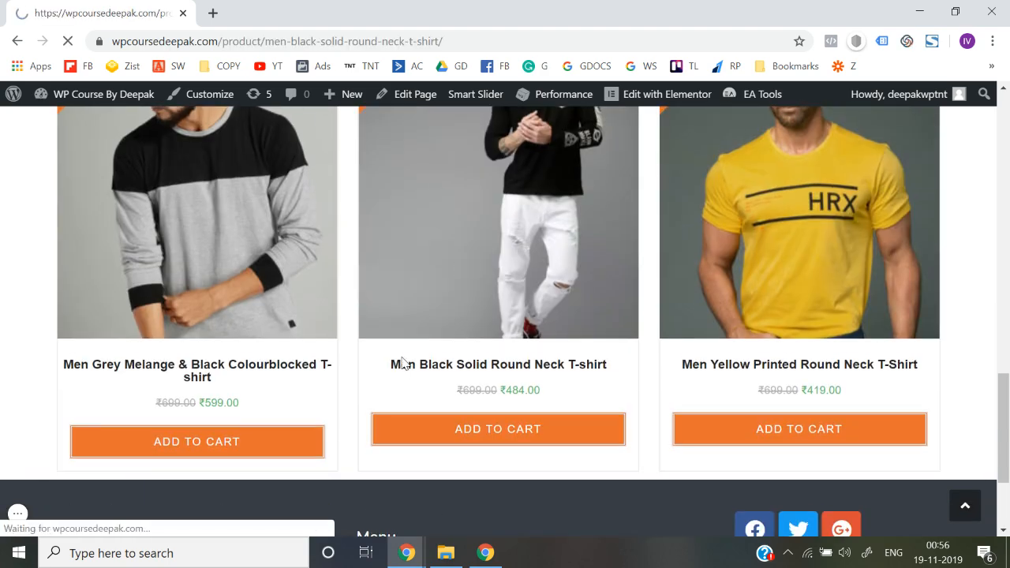
scroll(402, 363, "down", 15)
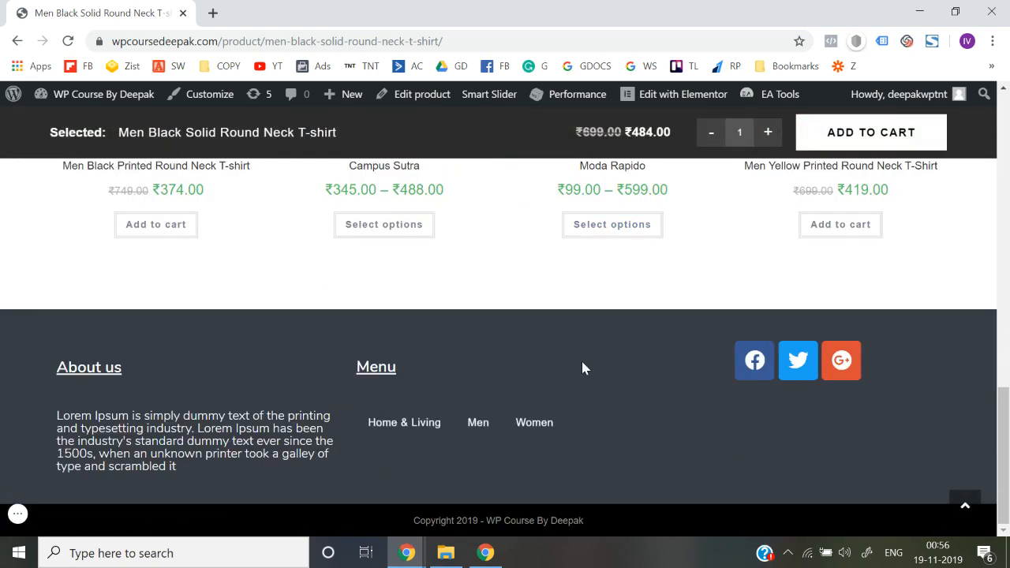
scroll(582, 368, "up", 15)
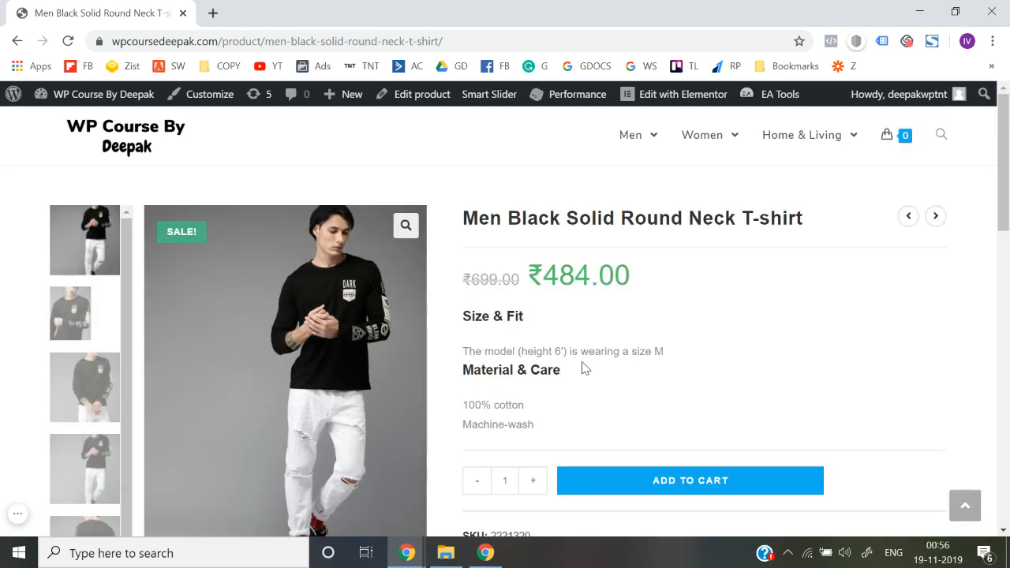